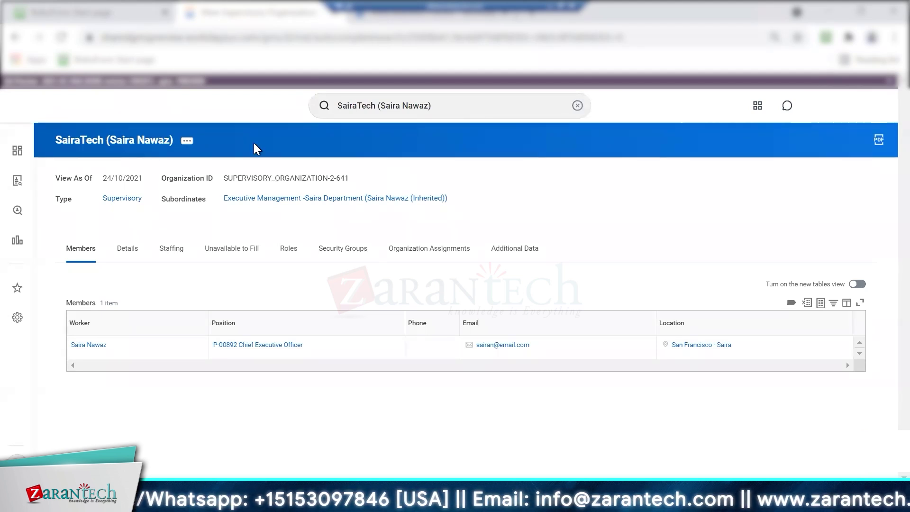
Open the SairaTech org chart, drill down to Human Resources Department and show its related actions
click(187, 142)
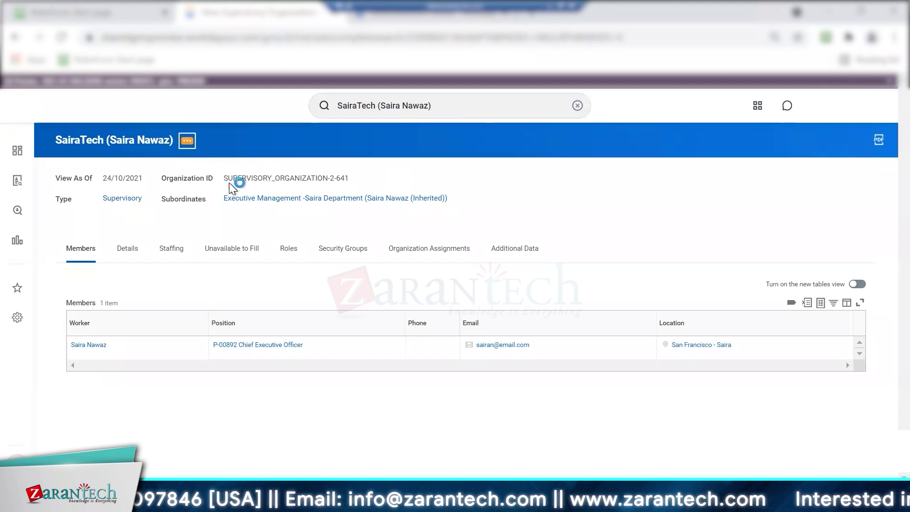
click(348, 333)
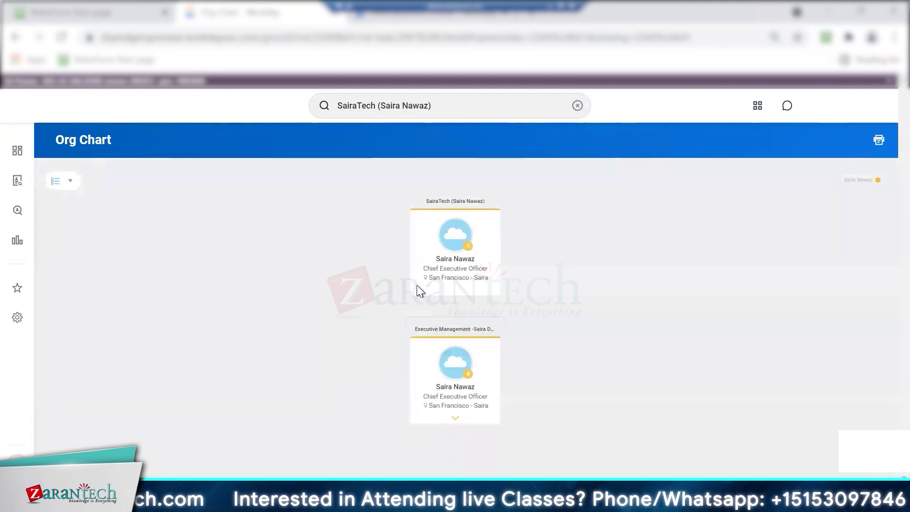
click(456, 419)
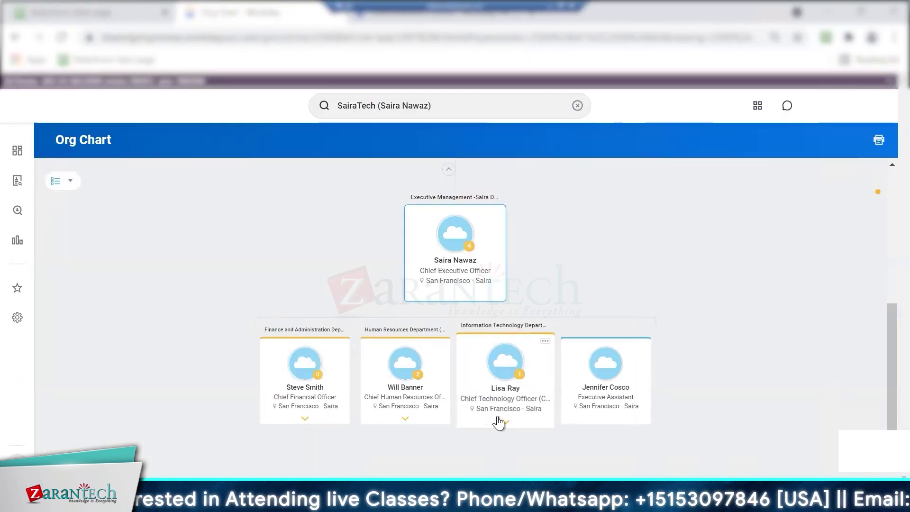
click(402, 397)
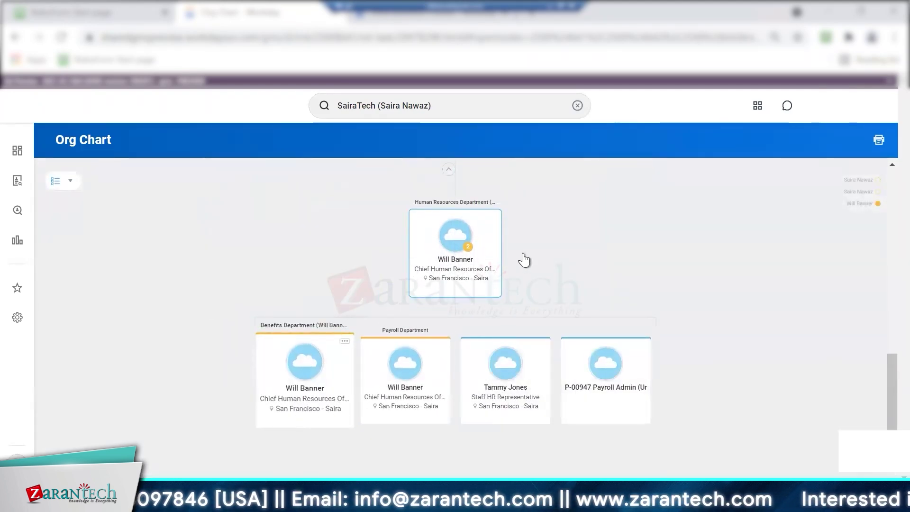
click(469, 198)
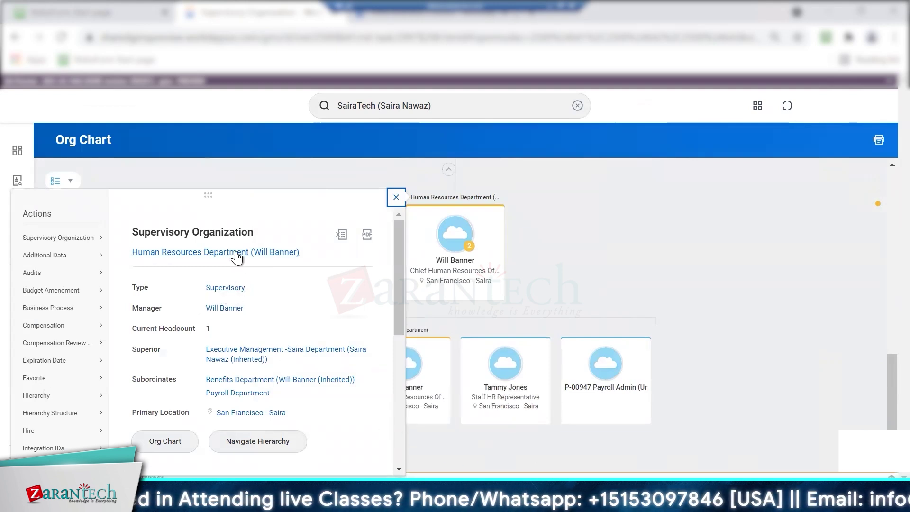
Check the P-00947 Payroll Admin position's default compensation history from the department's Staffing tab, then return
click(277, 264)
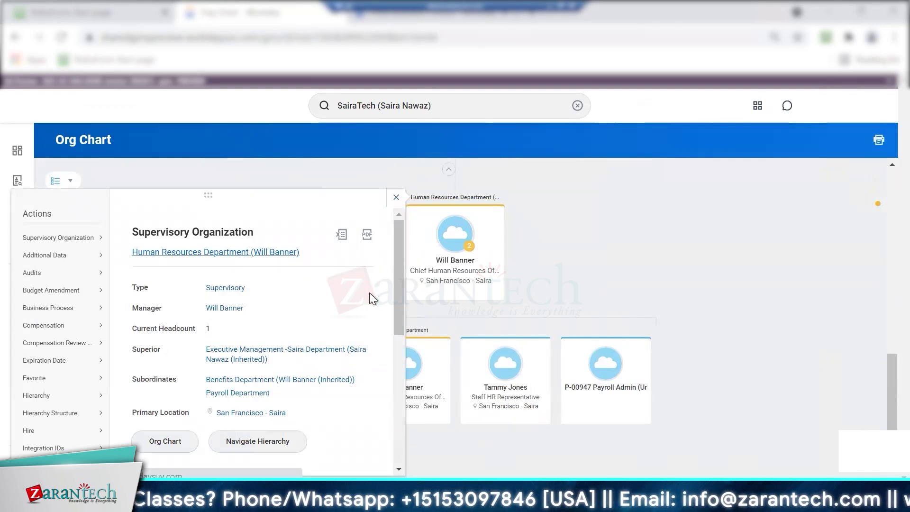
click(174, 247)
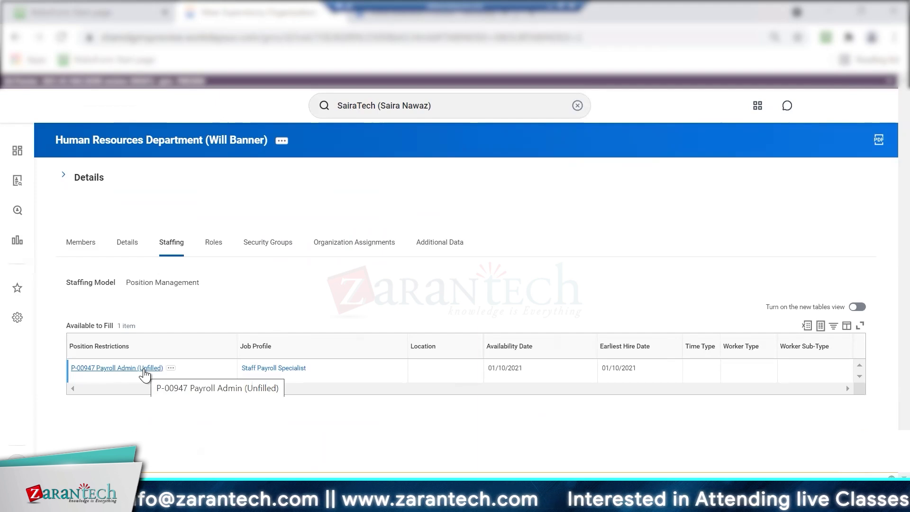
click(171, 368)
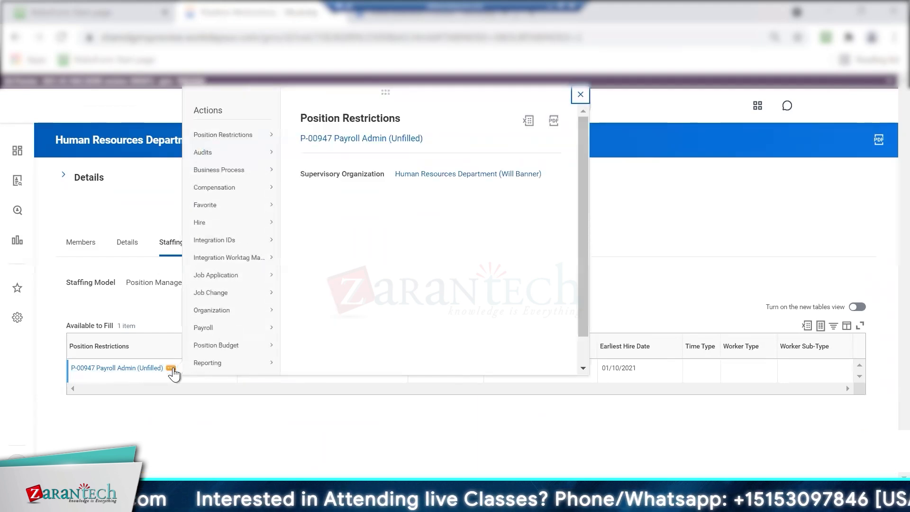
mouse_move(255, 190)
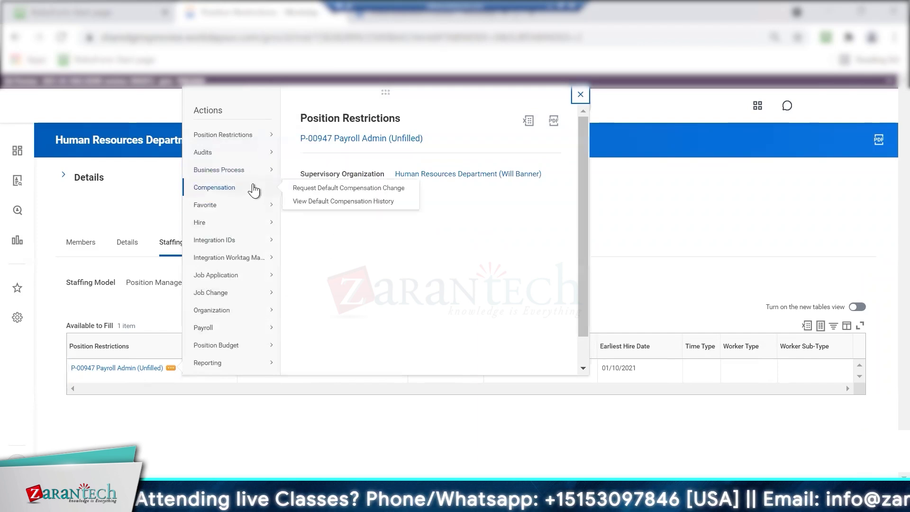
click(321, 202)
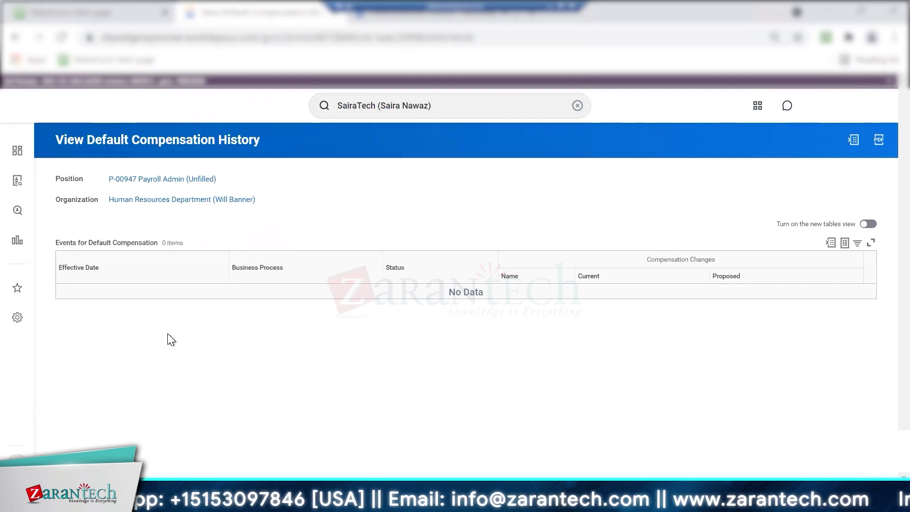
click(15, 38)
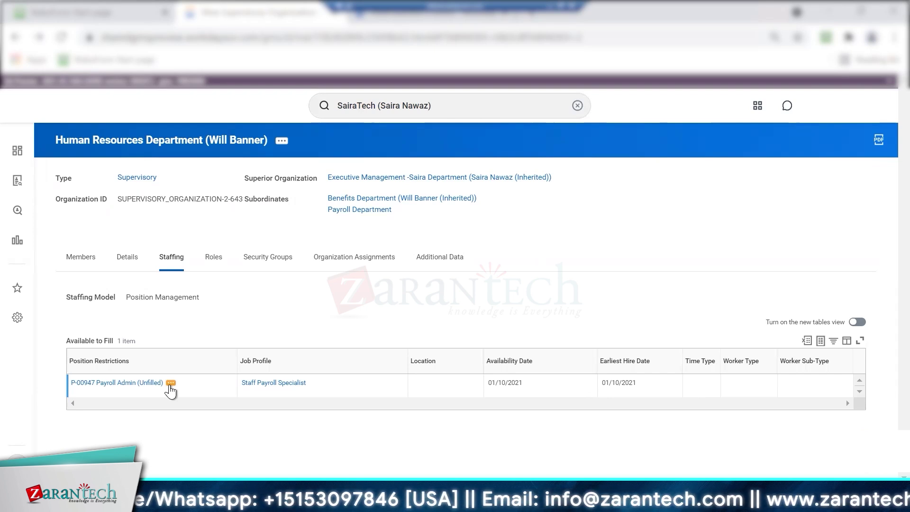
Open the Executive Management superior organization in a new tab from the Human Resources page
click(170, 384)
mouse_move(249, 188)
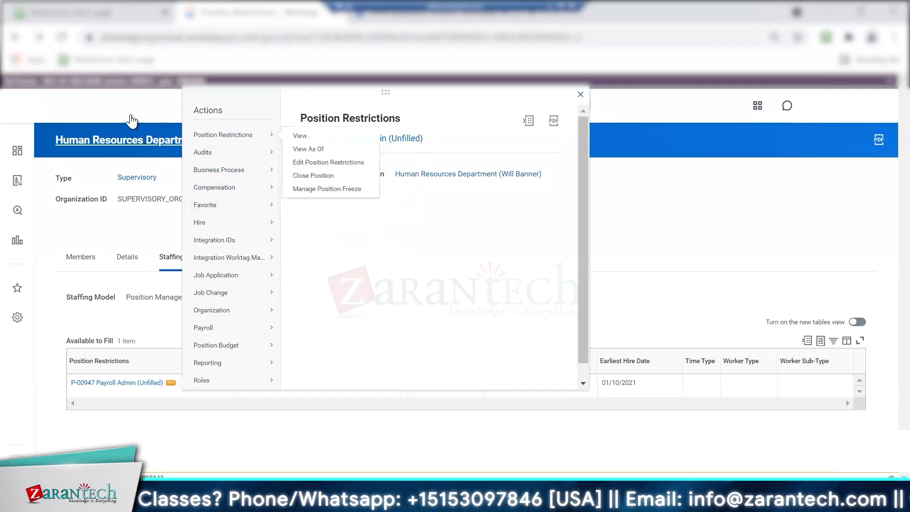
click(580, 97)
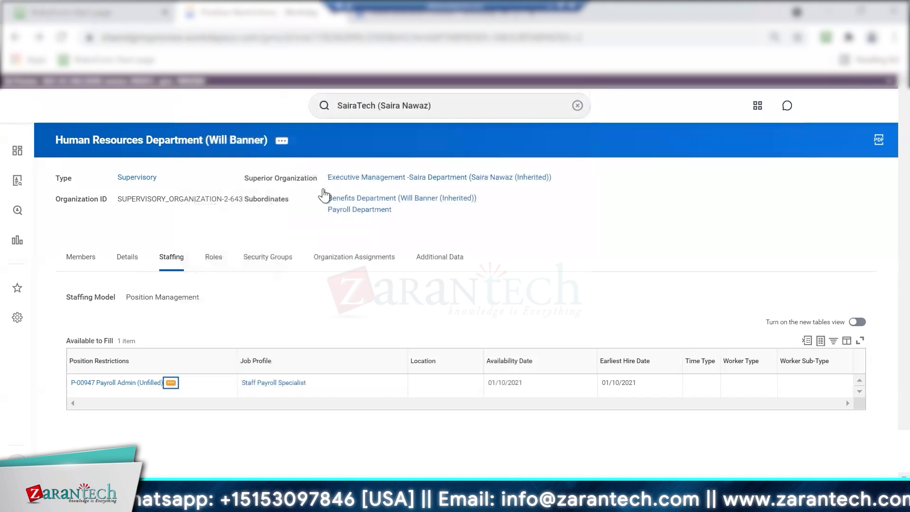
right_click(468, 179)
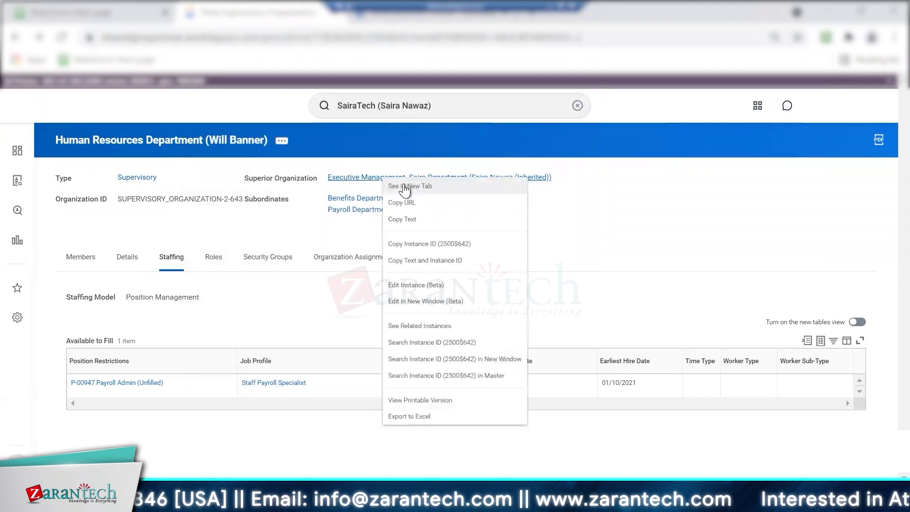
click(479, 181)
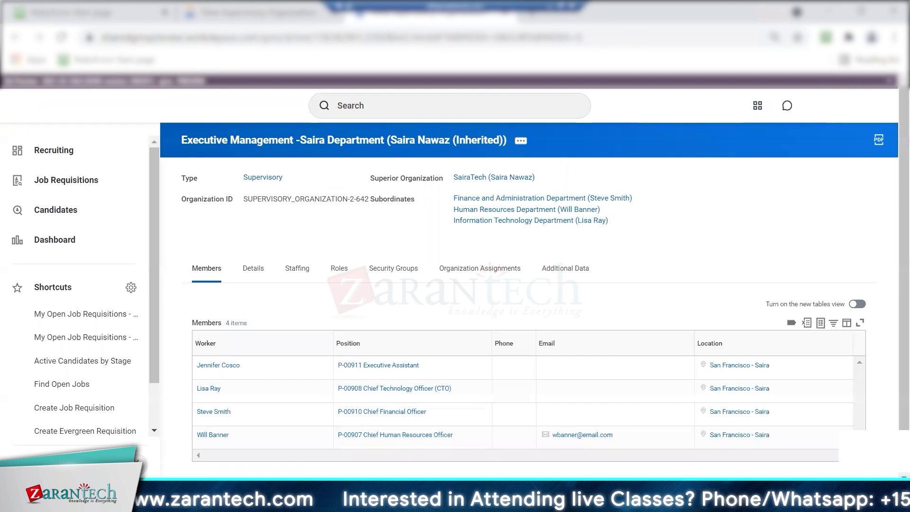
Start Create, Copy, or Link Business Process Definition for SairaTech and list the business process types
click(138, 464)
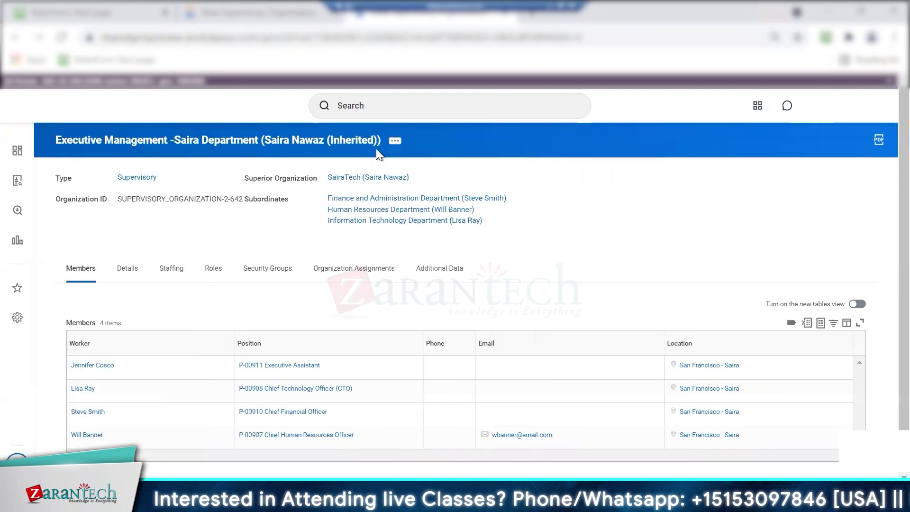
click(374, 178)
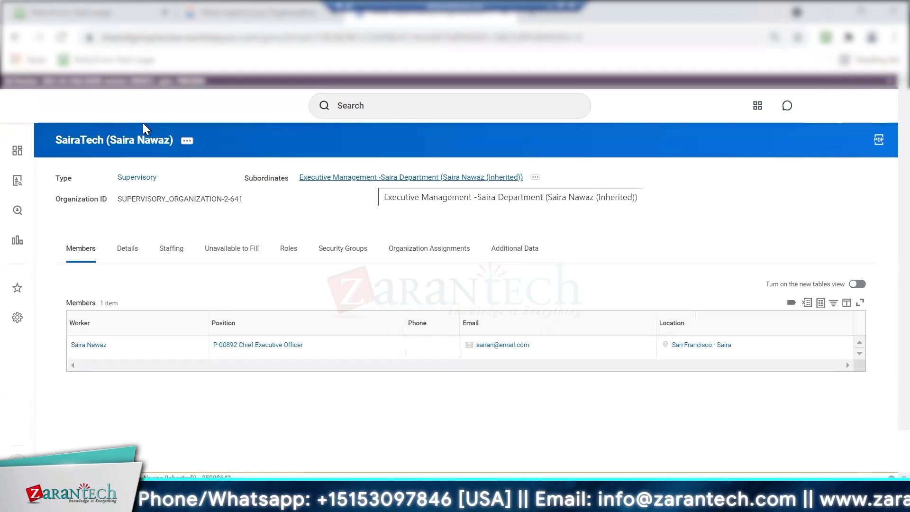
click(187, 144)
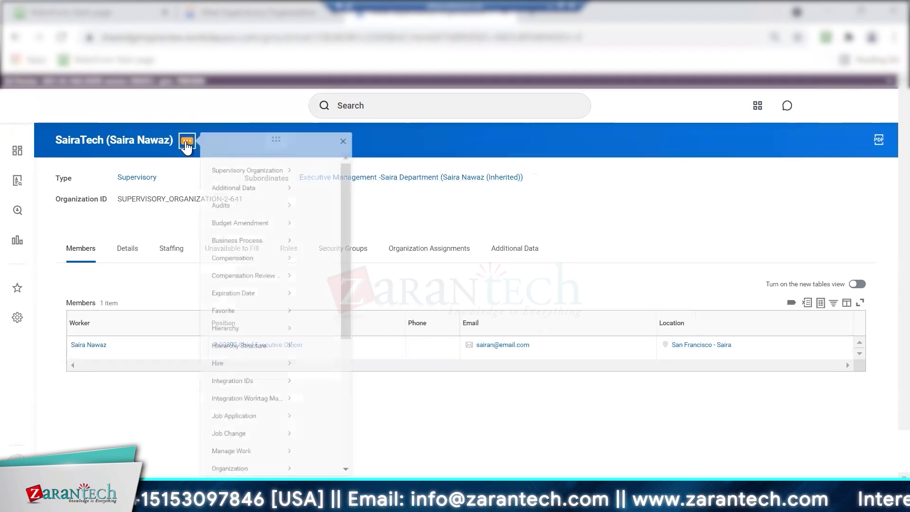
mouse_move(237, 258)
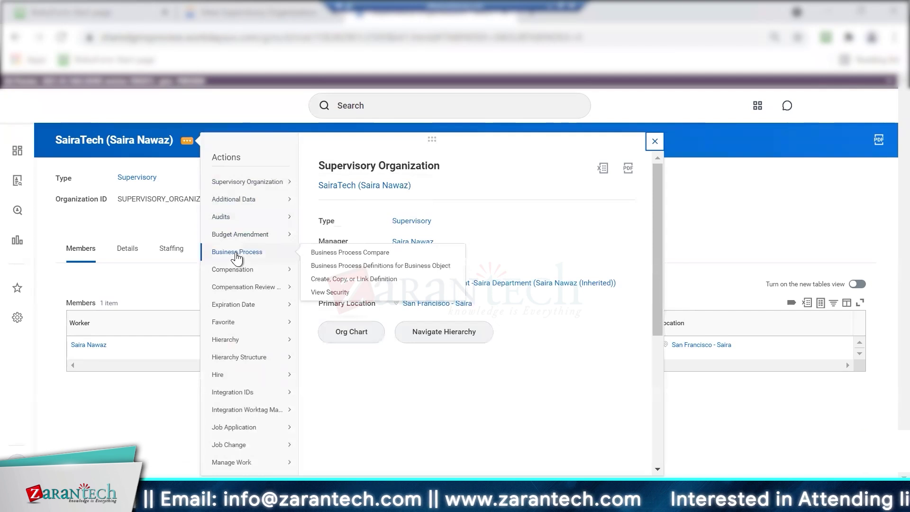
click(368, 278)
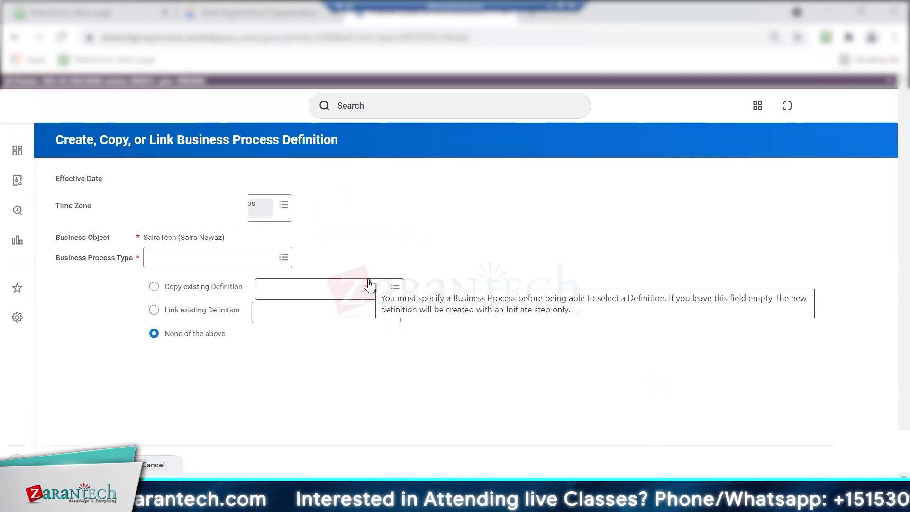
click(163, 257)
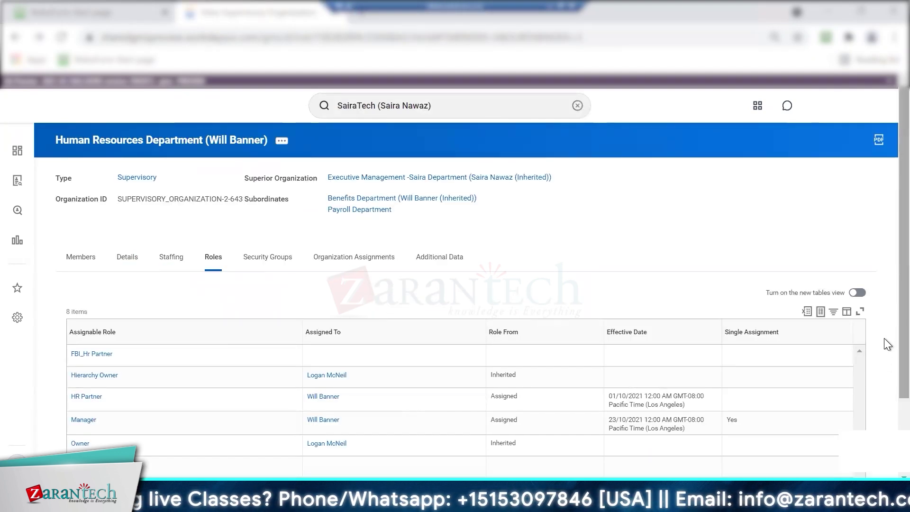
Scroll through the archived dav_inbound_eib integration event in the Inbox
scroll(883, 408, down, 2)
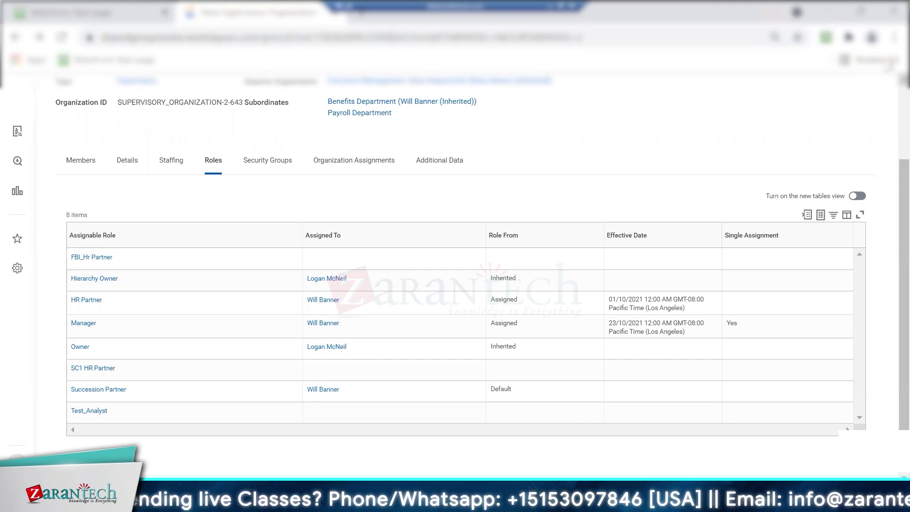
scroll(455, 251, up, 2)
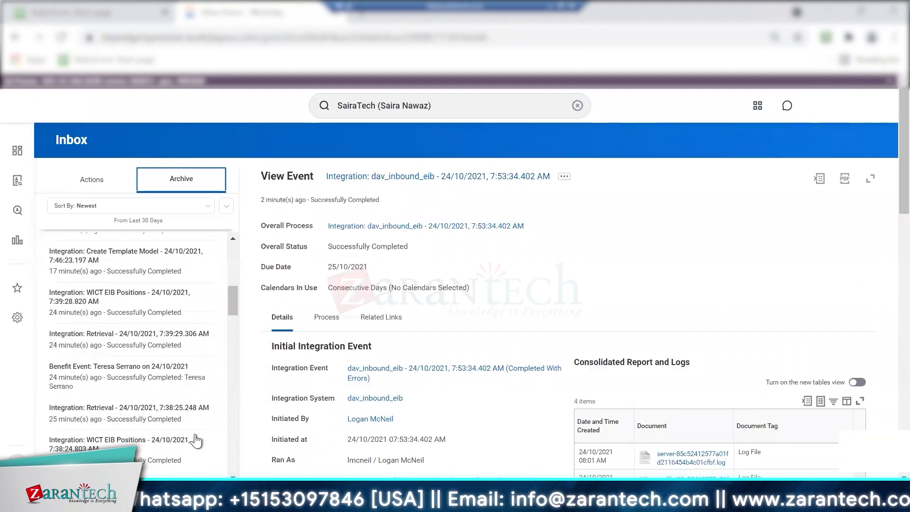
scroll(195, 431, down, 2)
scroll(194, 434, up, 8)
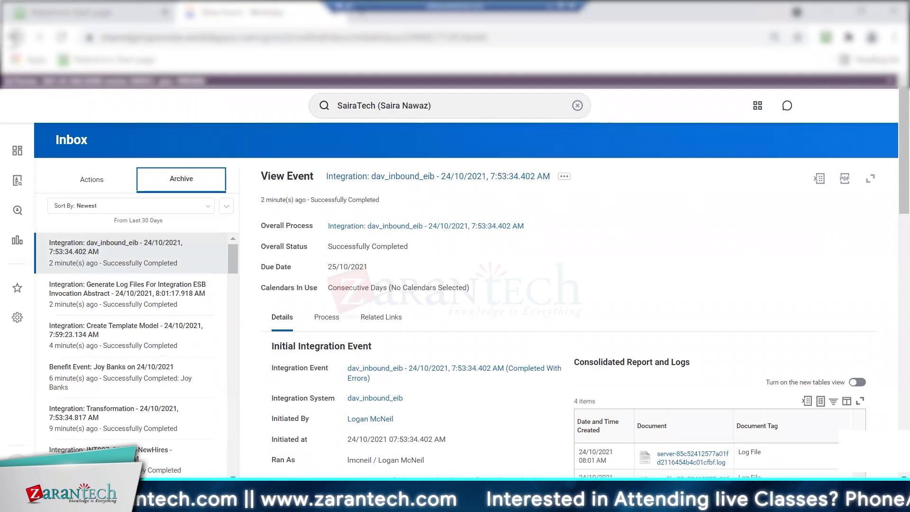
Go back to the Human Resources Department organization page
click(15, 37)
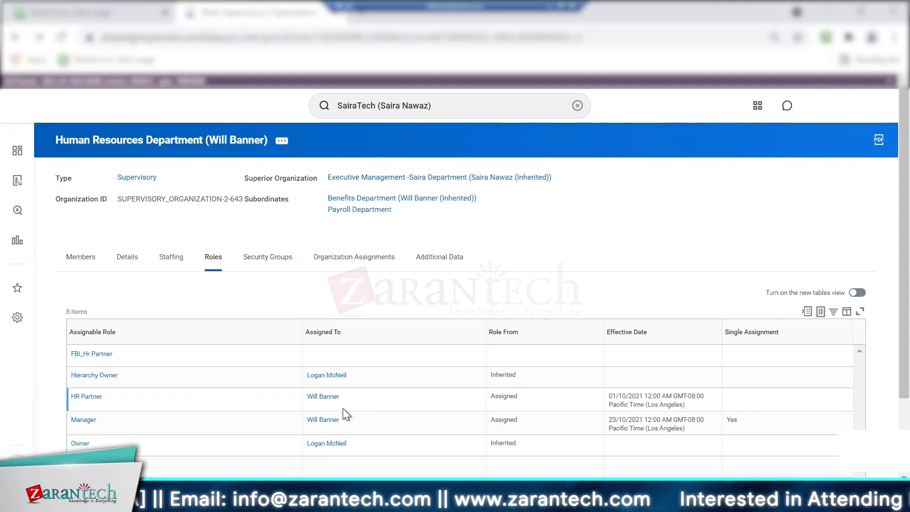
Look up the HR Partner's assignee, the P-00907 Chief Human Resources Officer position
mouse_move(342, 401)
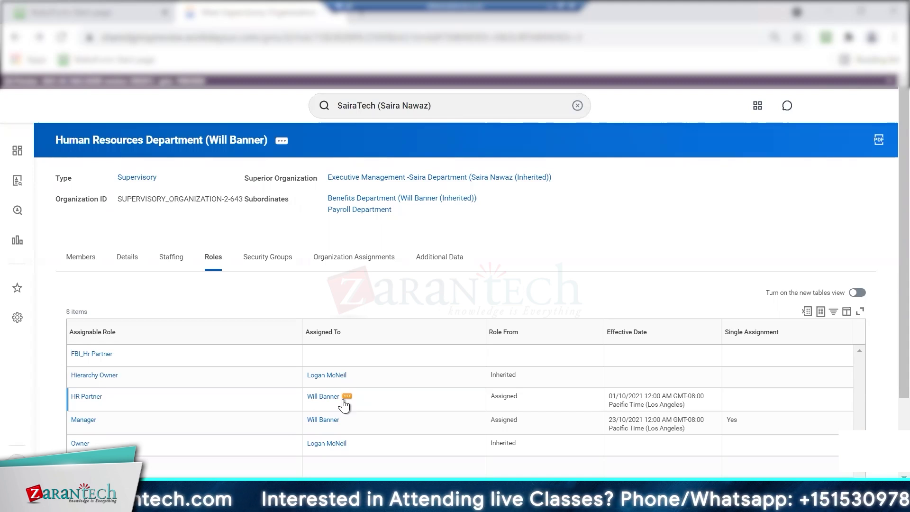
click(347, 397)
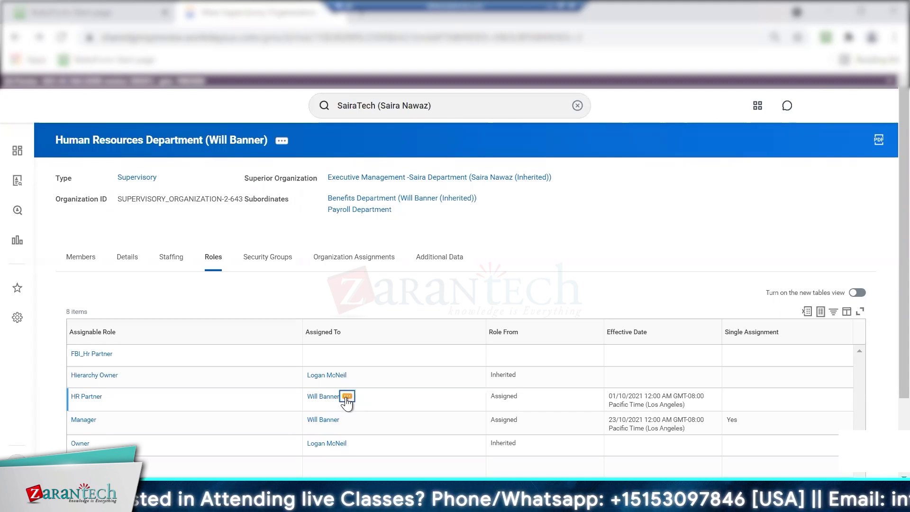
scroll(325, 367, down, 1)
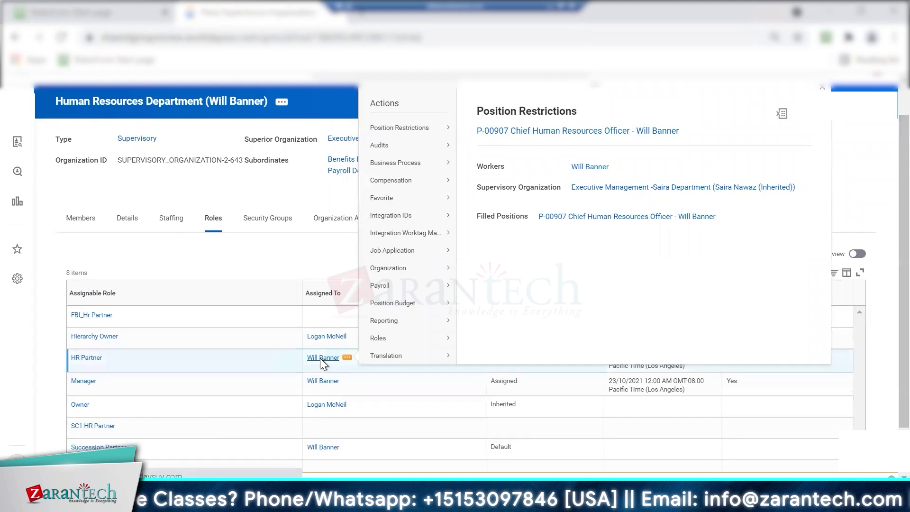
click(324, 364)
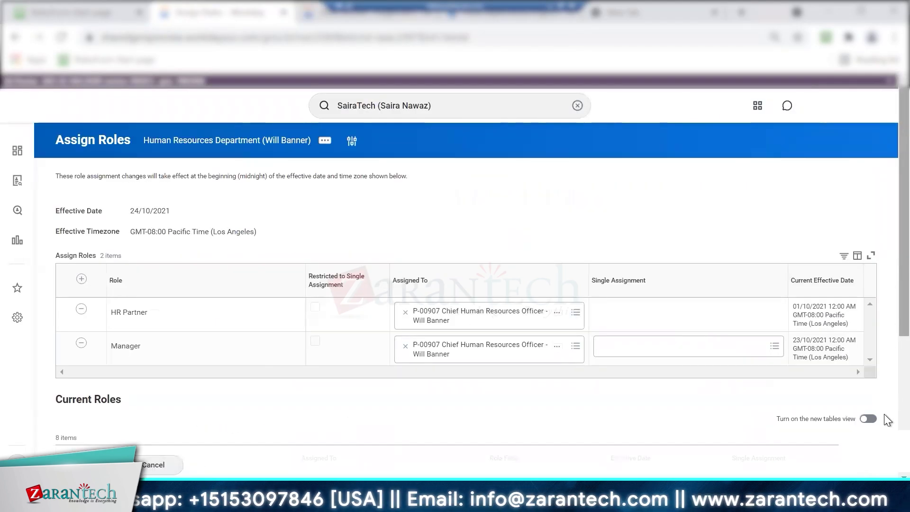
Insert a blank role row in the Assign Roles table
scroll(888, 420, down, 5)
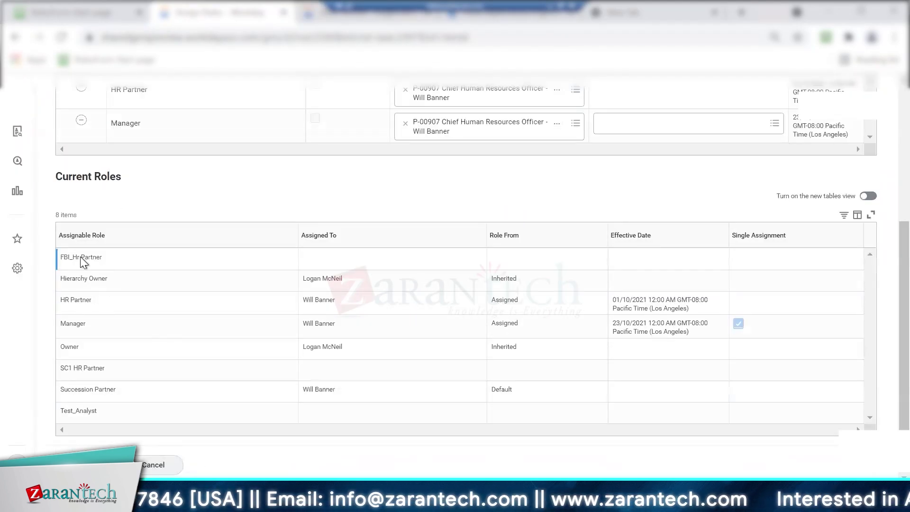
scroll(886, 285, up, 5)
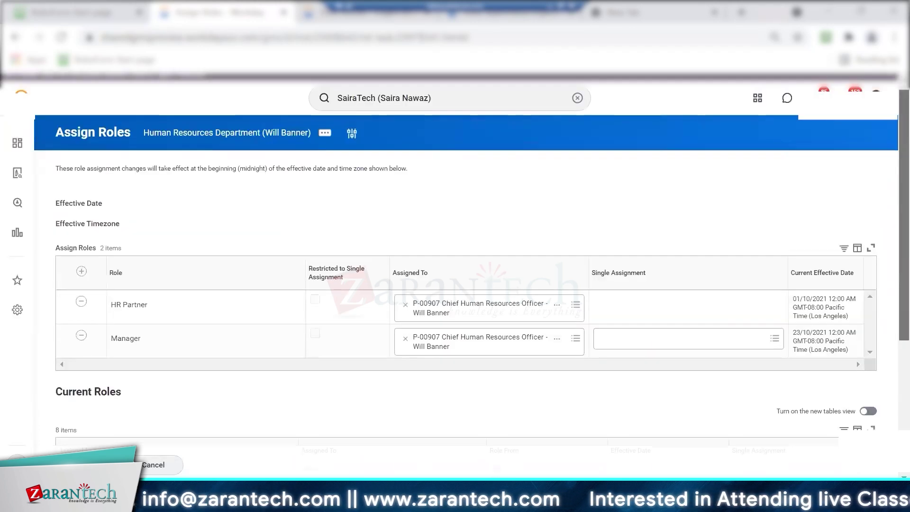
click(81, 271)
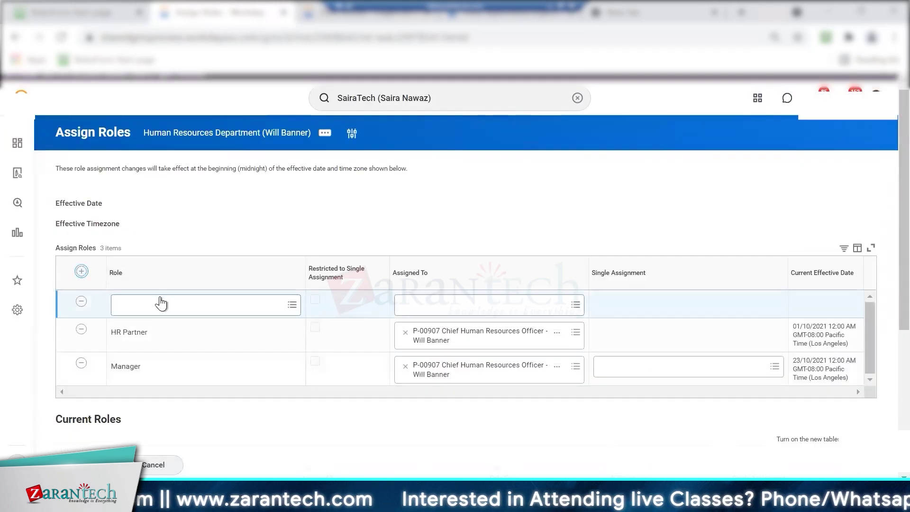
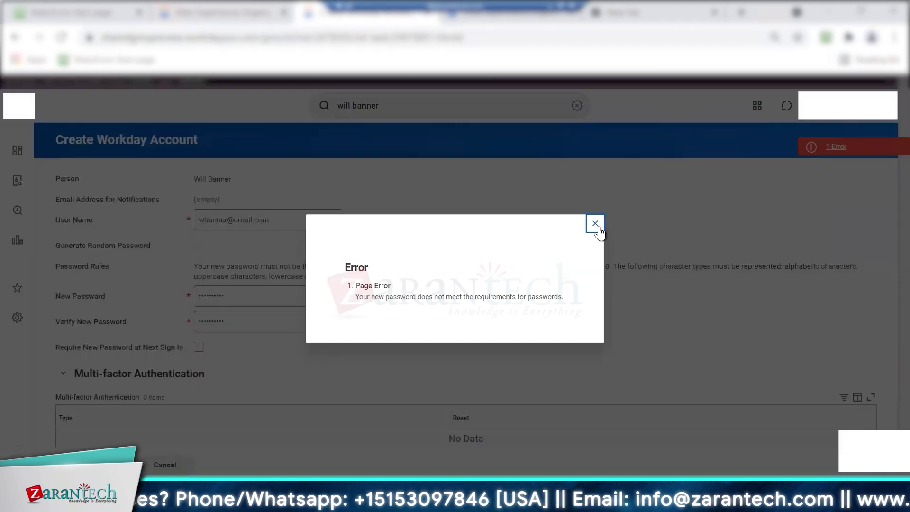
Re-enter the same new password in both password fields and submit the worker's Workday account
click(596, 227)
double_click(250, 296)
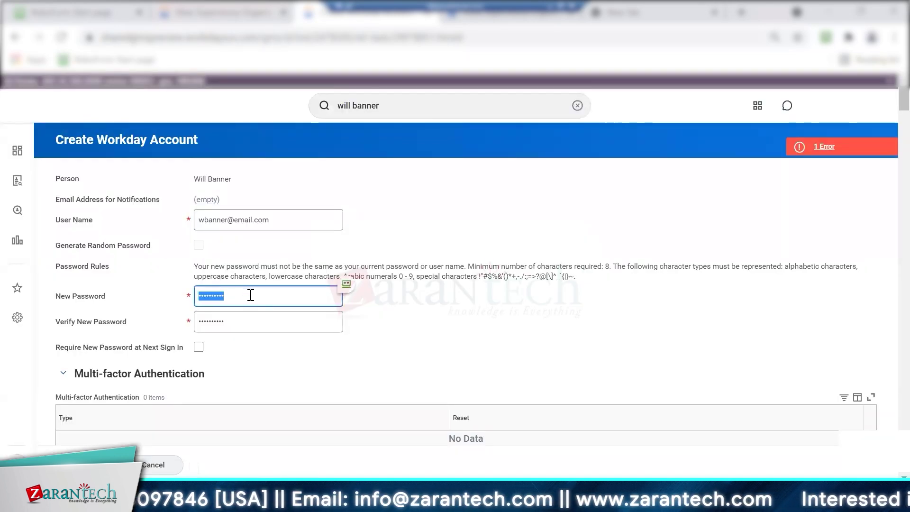
text(•)
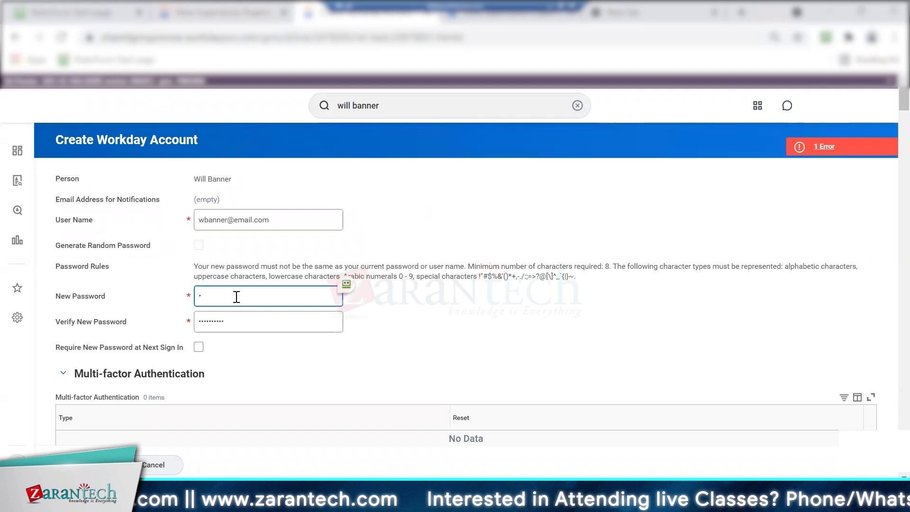
text(•••••••••)
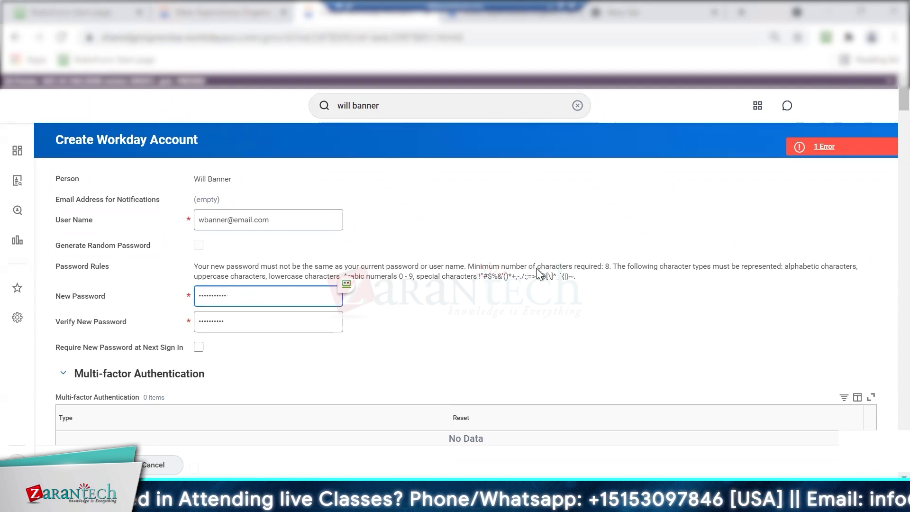
double_click(236, 321)
text(•)
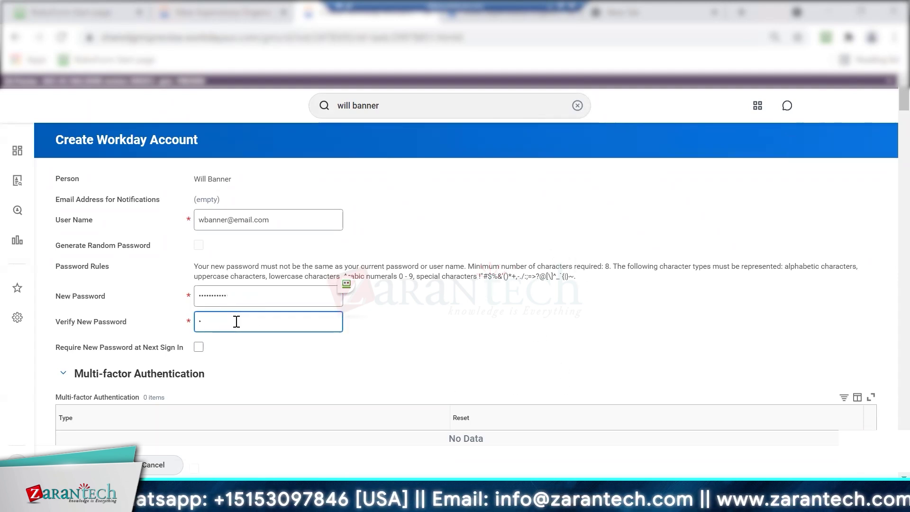
key(BackSpace)
text(••••••••••)
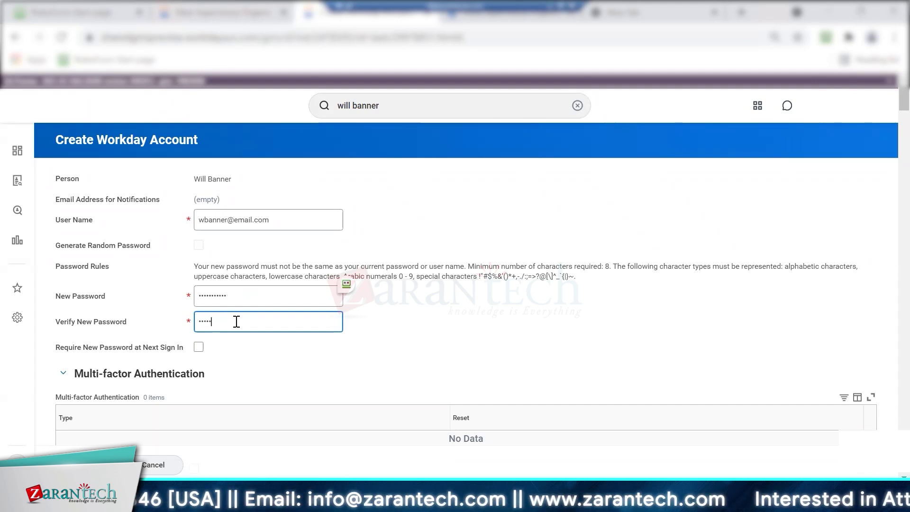
text(•)
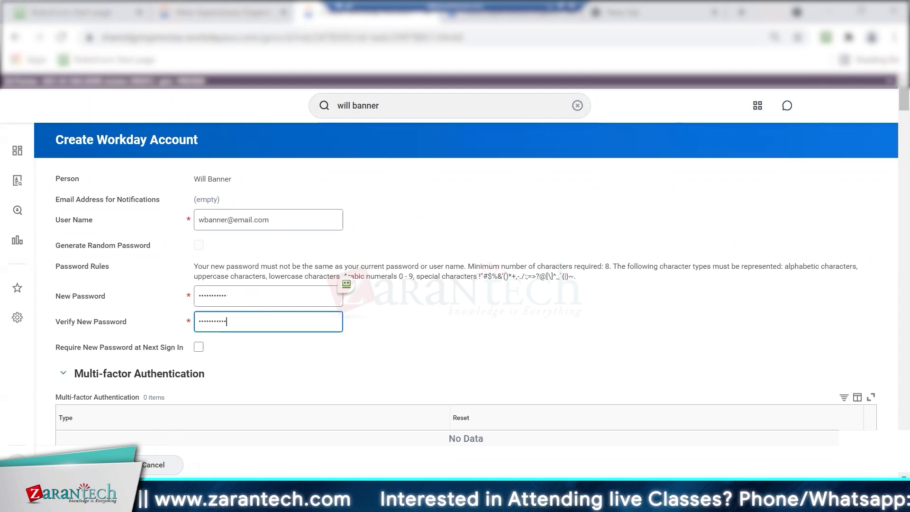
click(89, 464)
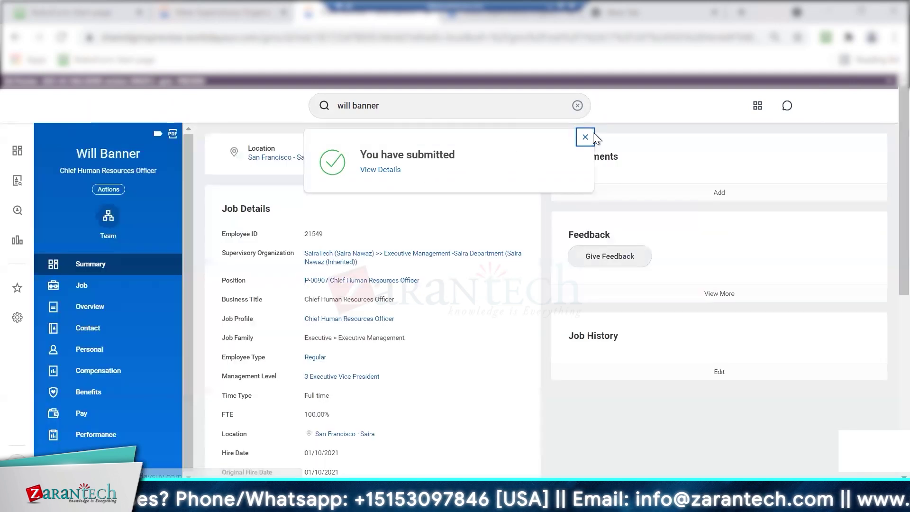
Dismiss the confirmation and password-save prompt, browse the worker's Actions list, then clear the search box
click(594, 138)
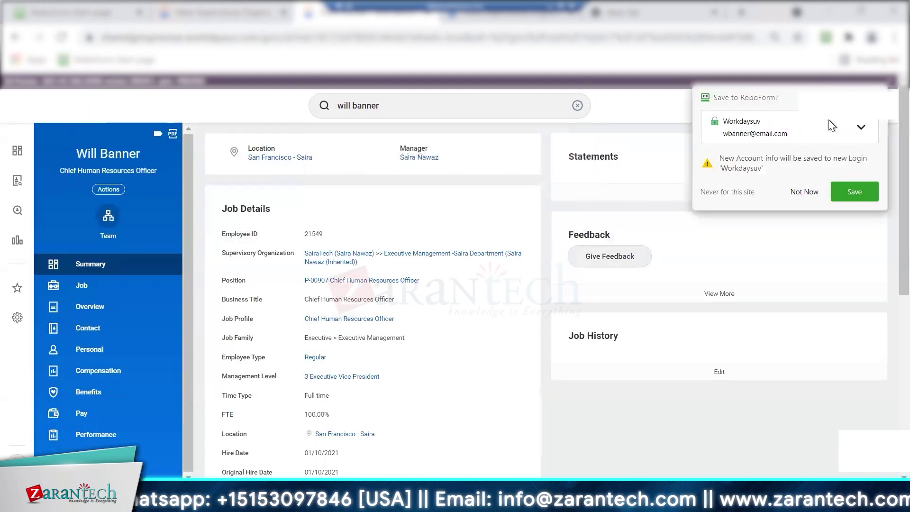
click(805, 192)
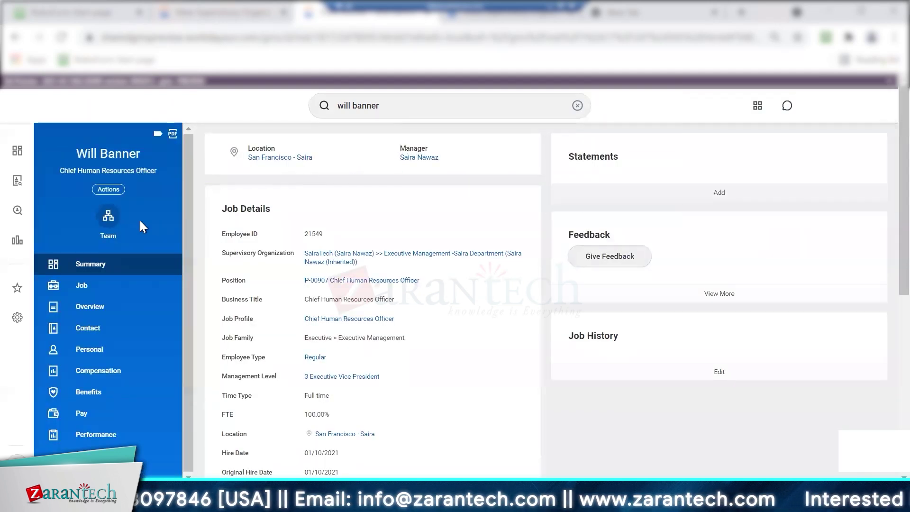
click(107, 189)
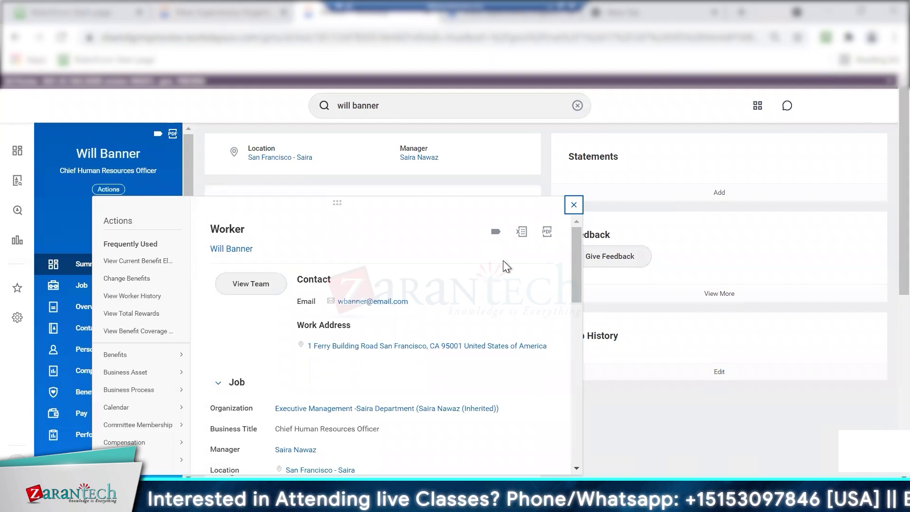
drag(576, 254, 158, 277)
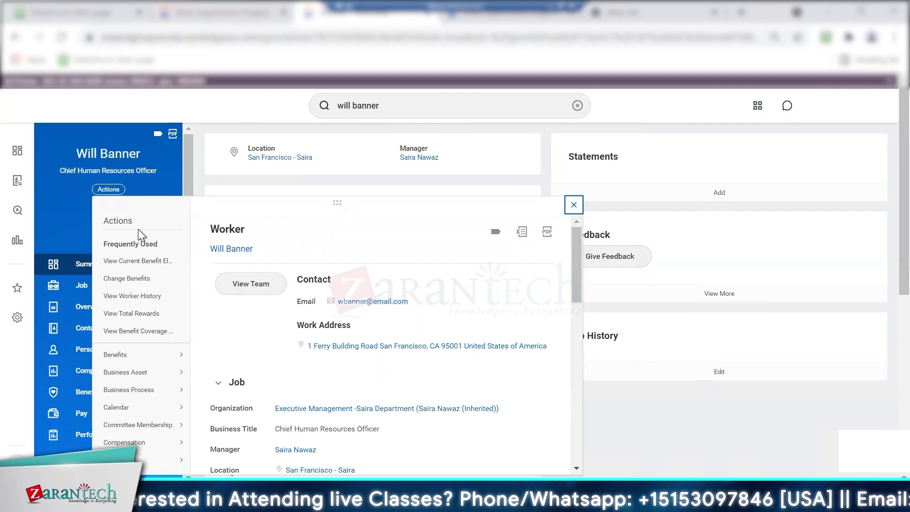
mouse_move(124, 445)
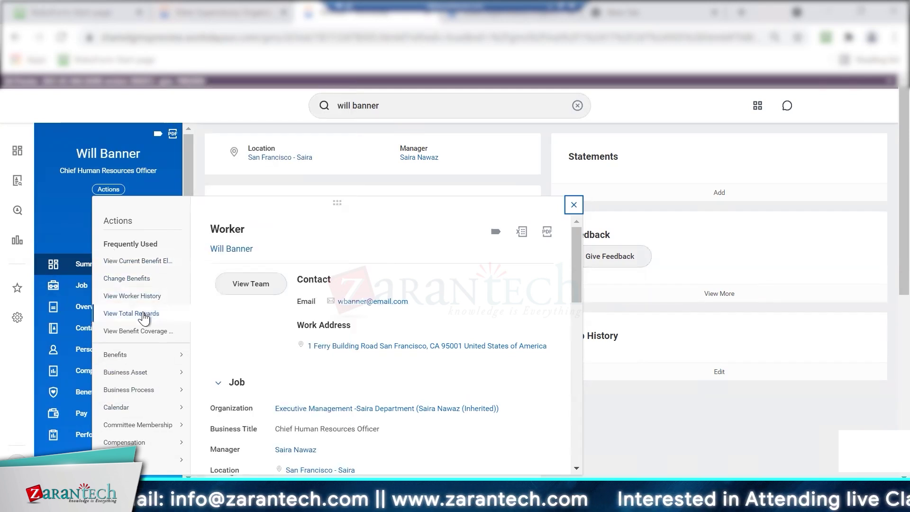
click(150, 99)
click(383, 107)
key(ctrl+a)
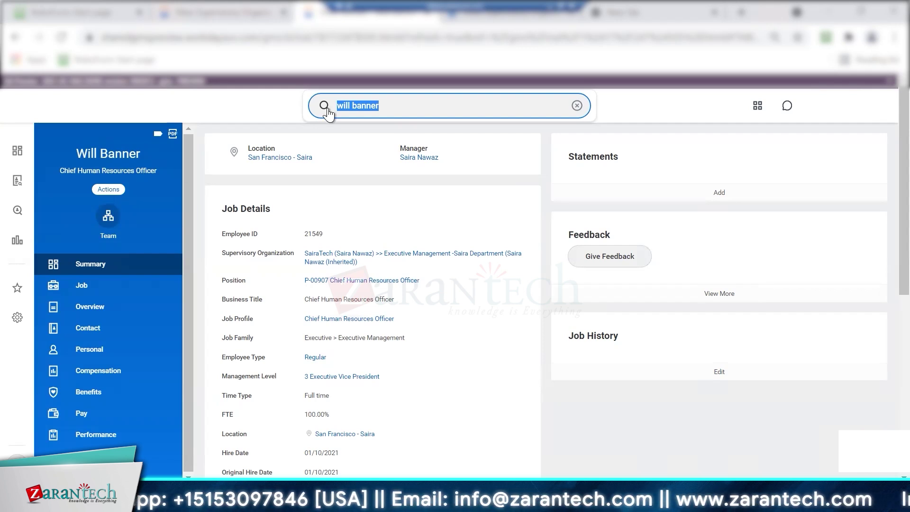
Run View Security for Securable Item with 'proxy' as the securable item
click(576, 105)
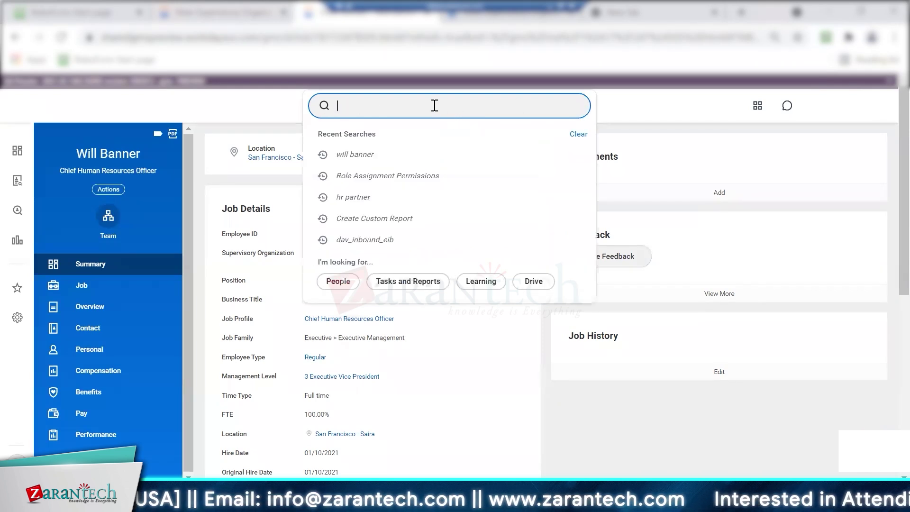
text(proxy)
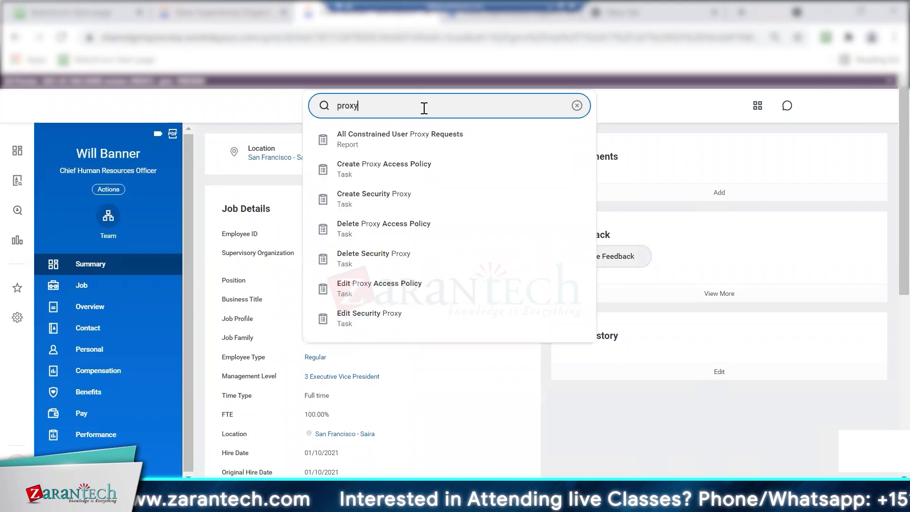
key(BackSpace)
key(BackSpace)
key(BackSpace)
key(BackSpace)
key(BackSpace)
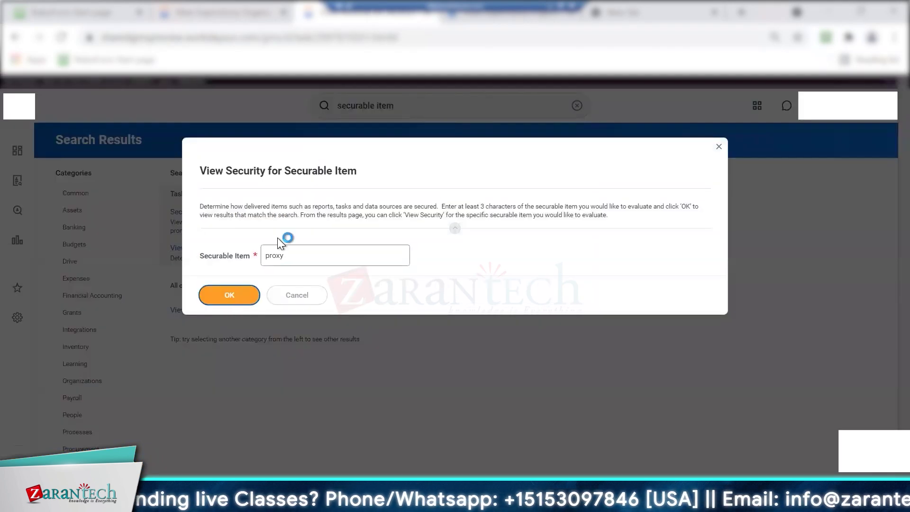
click(228, 170)
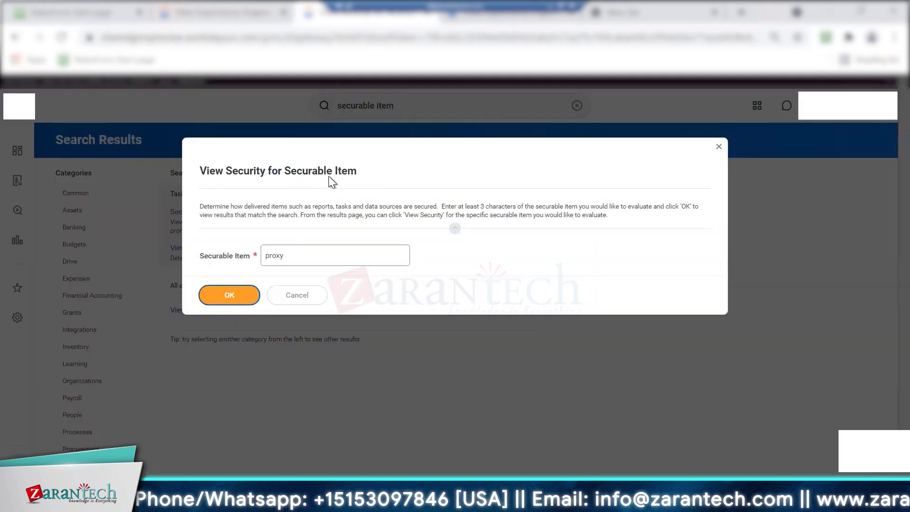
key(Return)
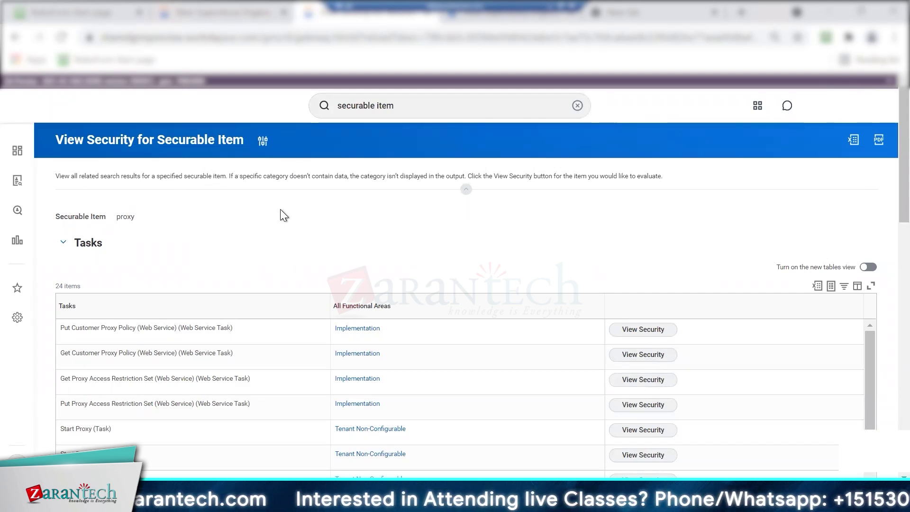
Open the Proxy Access domain securing the Start Proxy task and expand its reports and tasks
drag(53, 136, 246, 137)
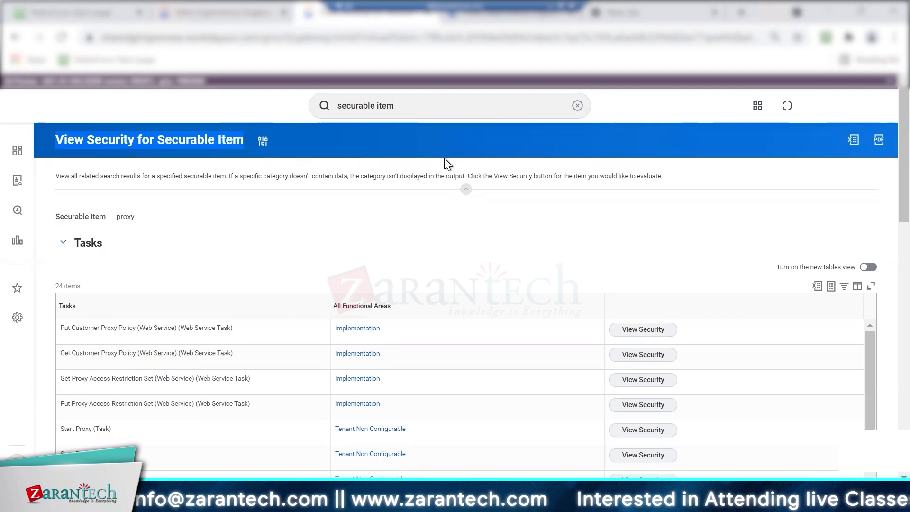
scroll(883, 261, down, 3)
click(635, 280)
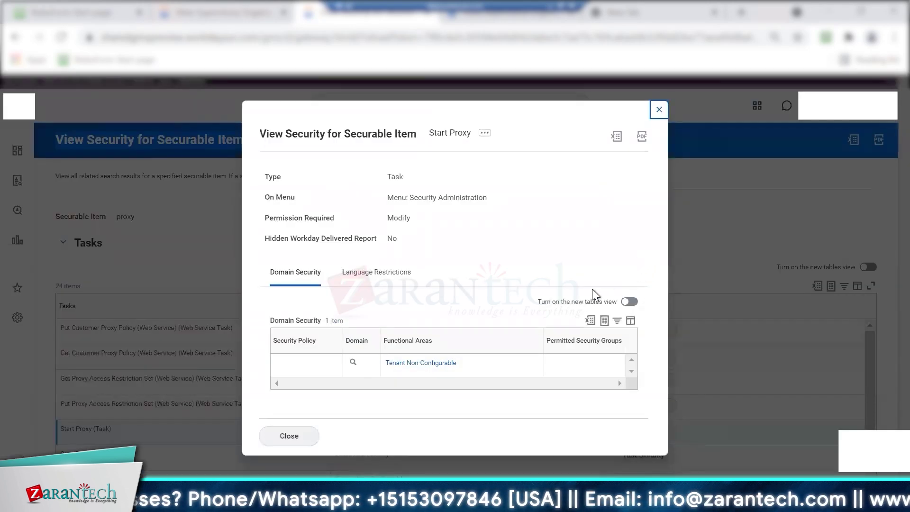
click(352, 364)
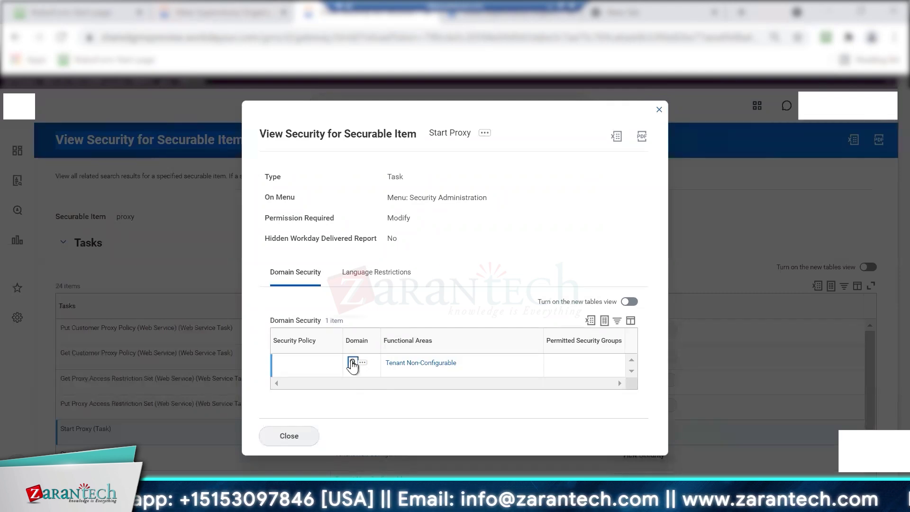
click(63, 287)
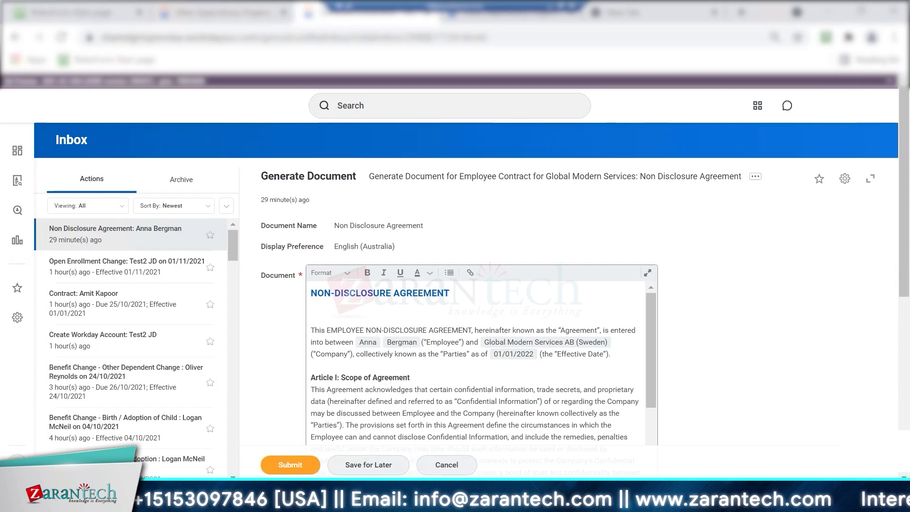
Rerun the recent 'proxy poli' search to list the proxy access policy tasks
click(434, 108)
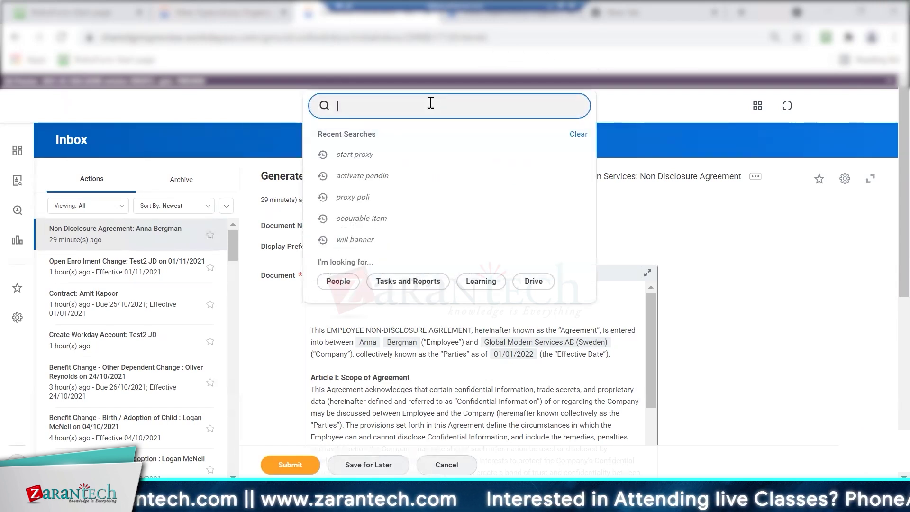
click(374, 197)
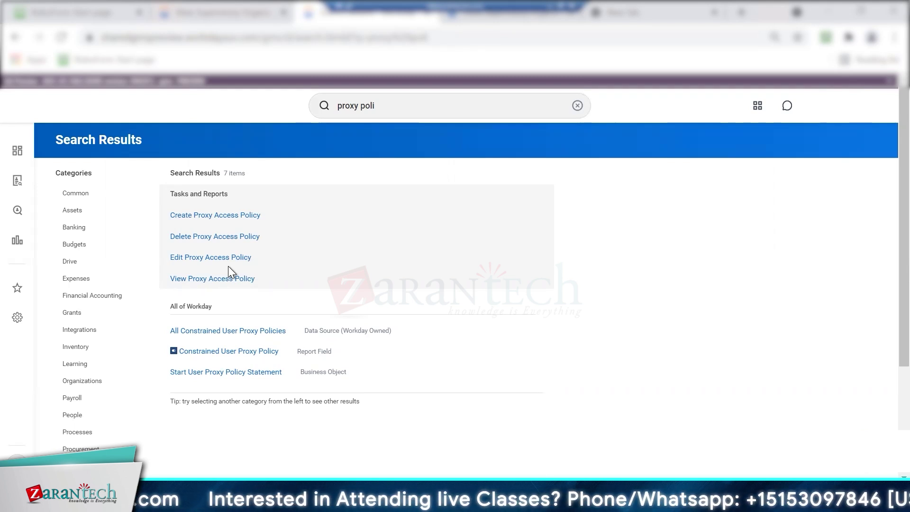
click(871, 109)
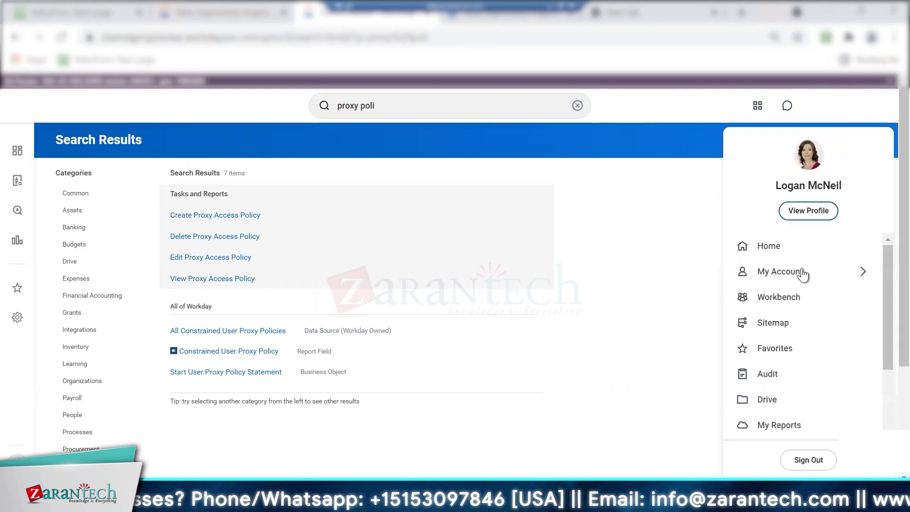
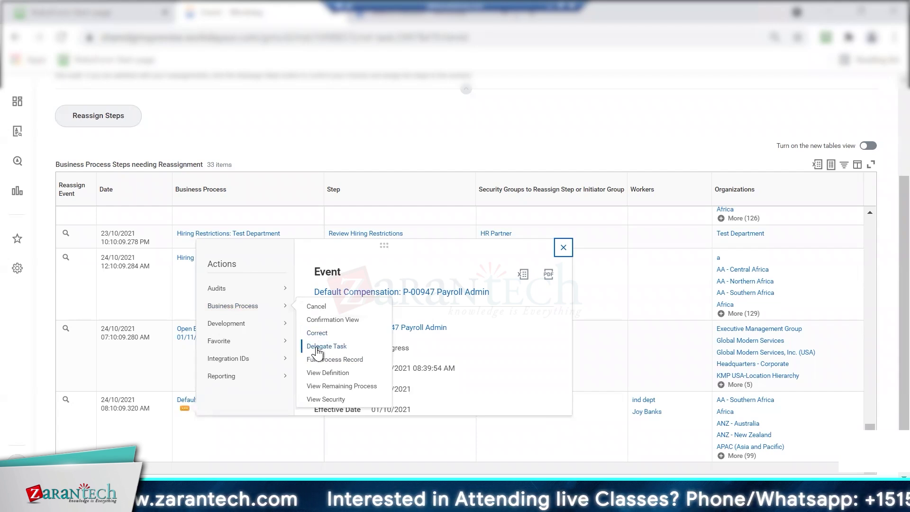
Take over the unassigned Review Default Compensation task for P-00947 Payroll Admin
click(75, 401)
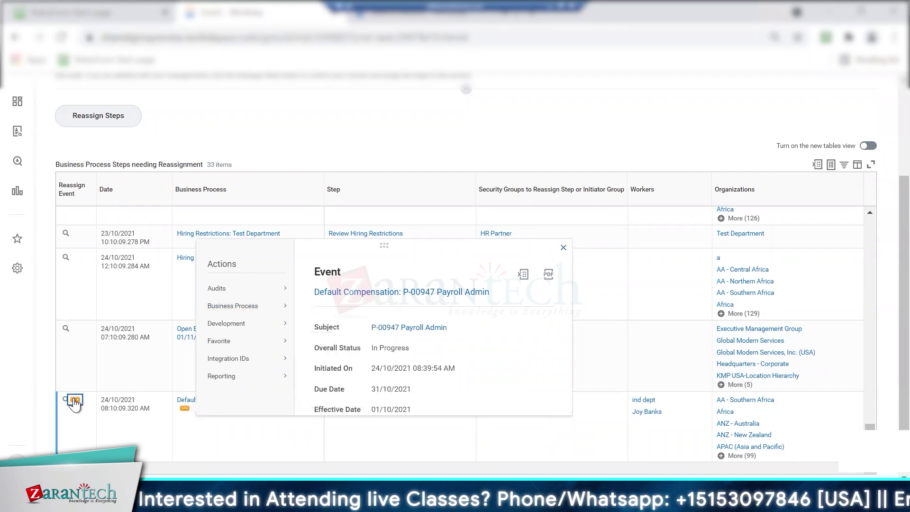
mouse_move(171, 338)
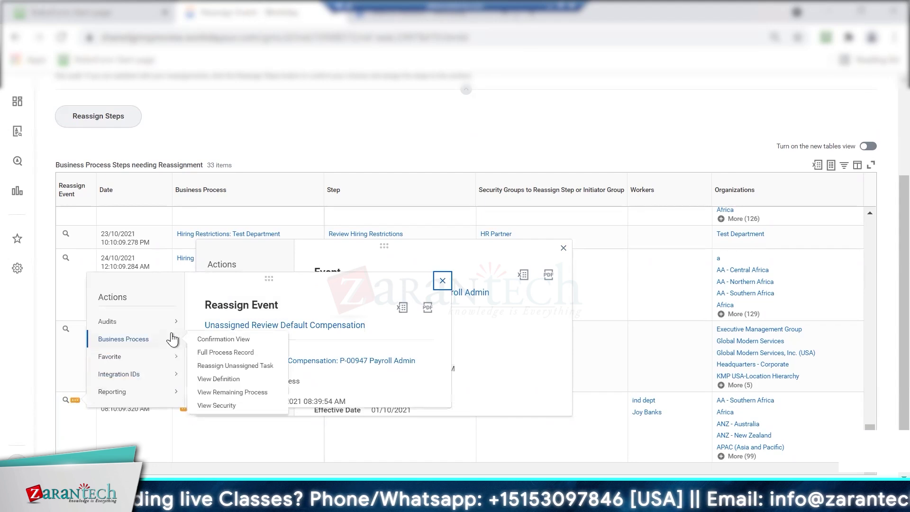
click(232, 365)
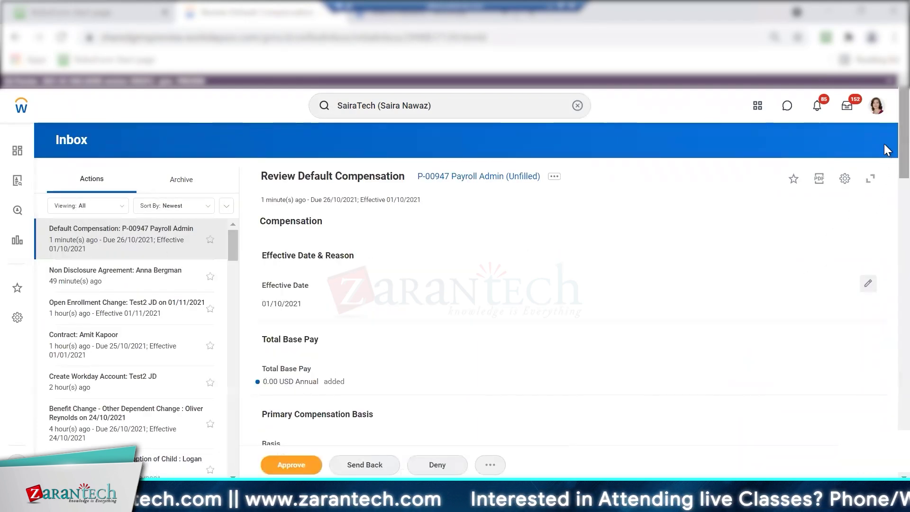
Approve the compensation review despite the alert and view the approved event's details
scroll(888, 194, down, 1)
scroll(887, 195, down, 4)
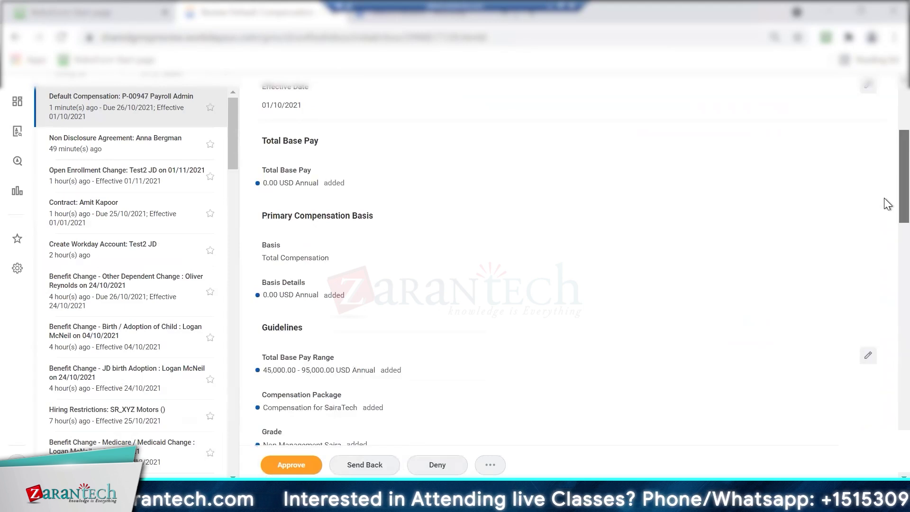
scroll(888, 355, down, 2)
scroll(887, 356, down, 15)
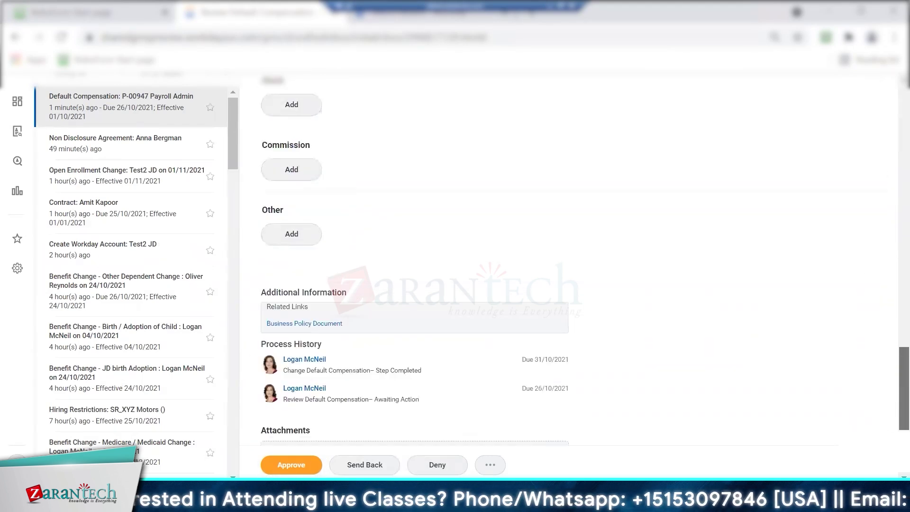
click(300, 467)
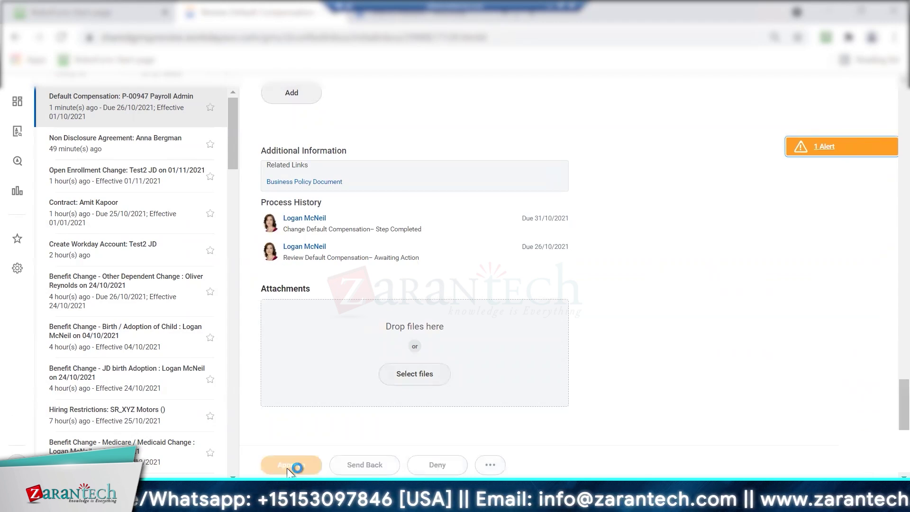
click(287, 468)
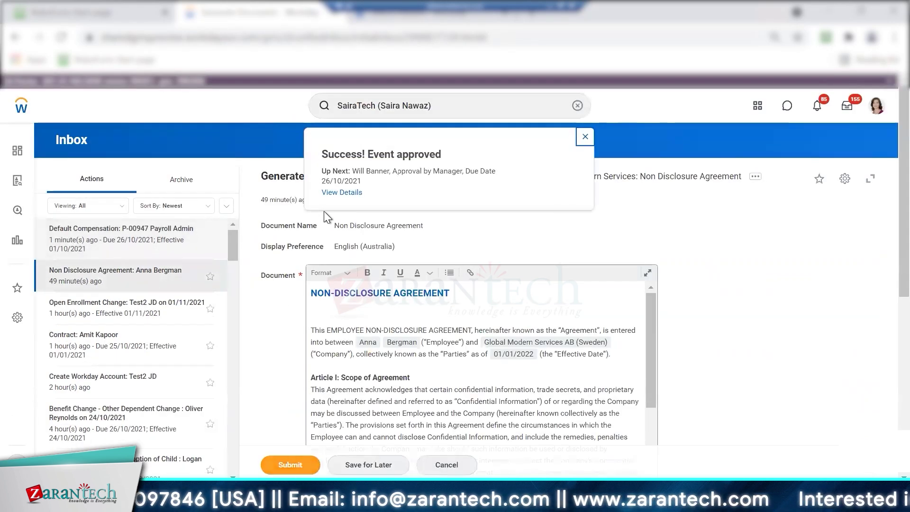
click(348, 194)
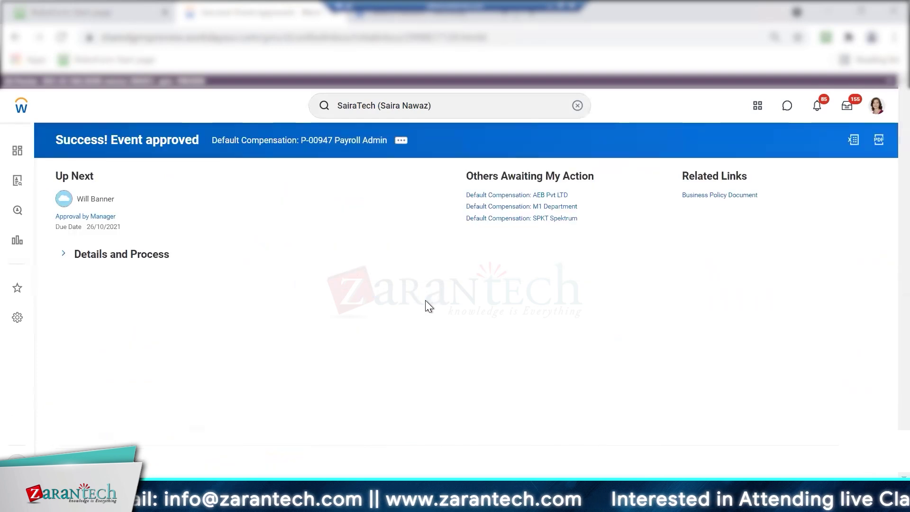
Check the event's Approval by Manager step and process history, then start canceling the business process
click(64, 254)
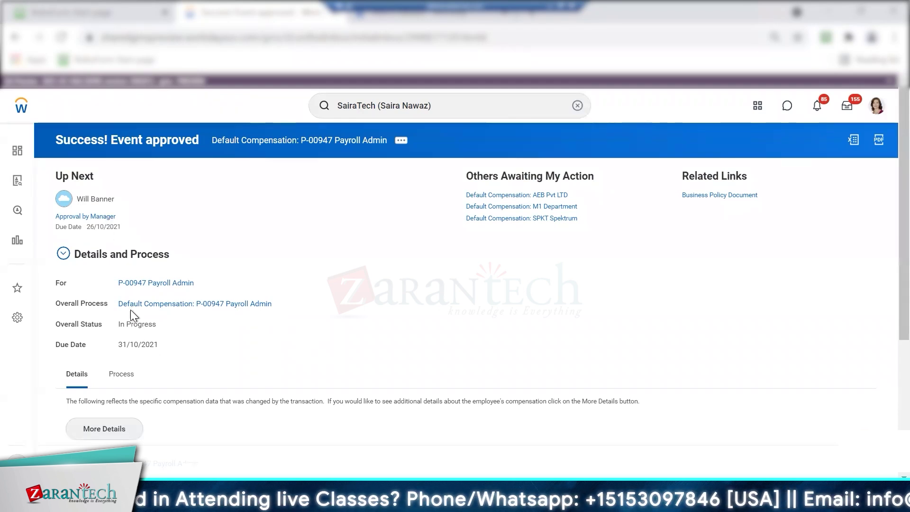
mouse_move(96, 216)
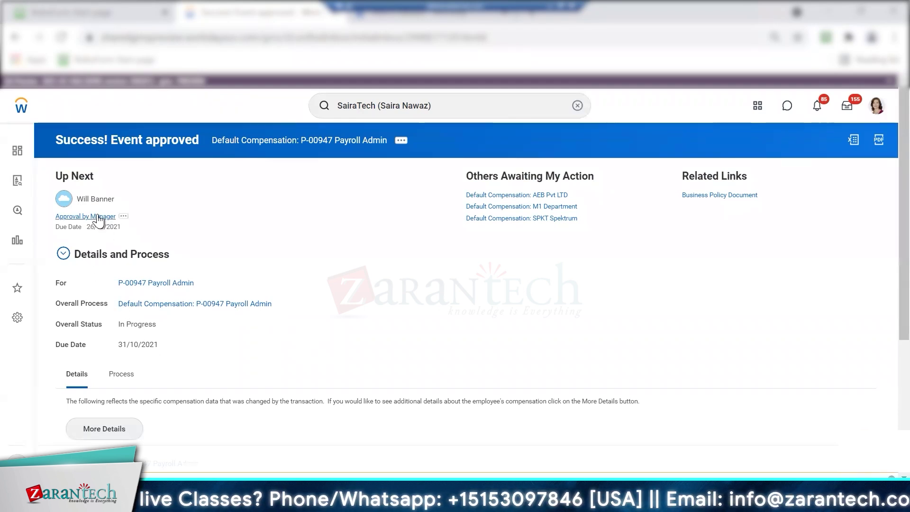
click(123, 216)
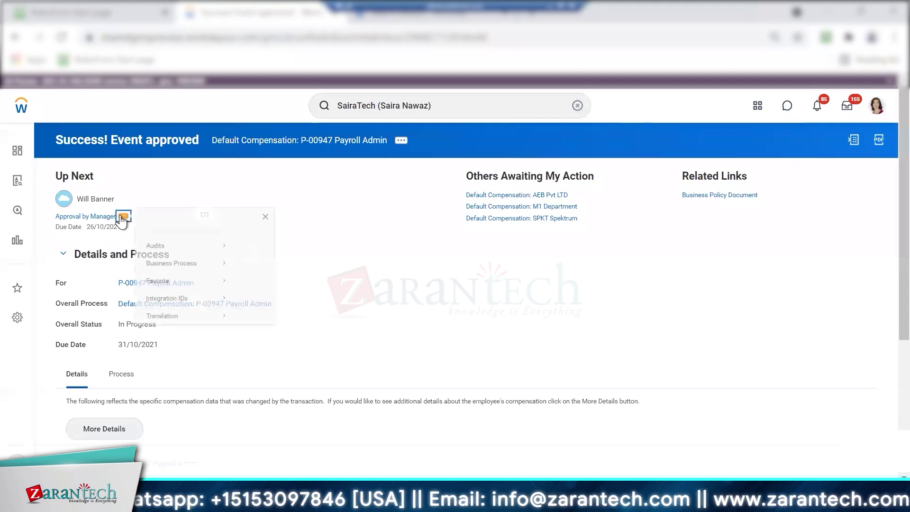
mouse_move(219, 279)
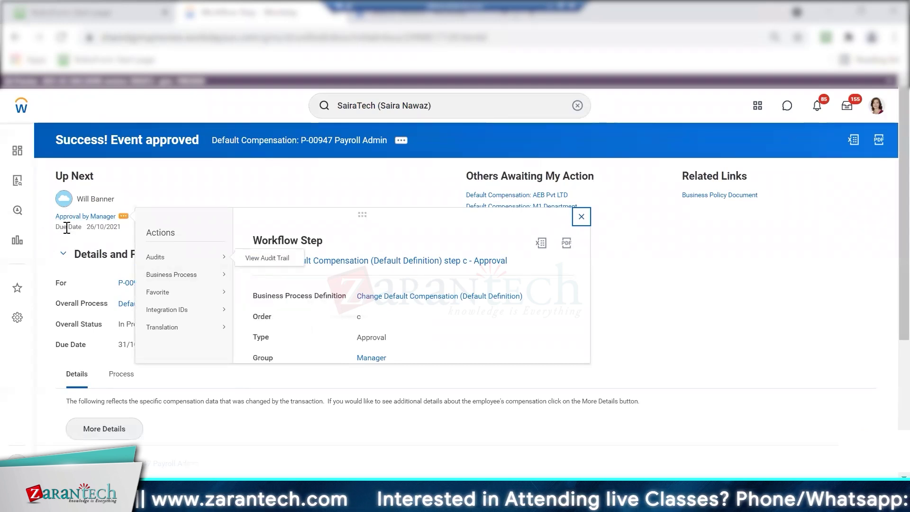
click(122, 375)
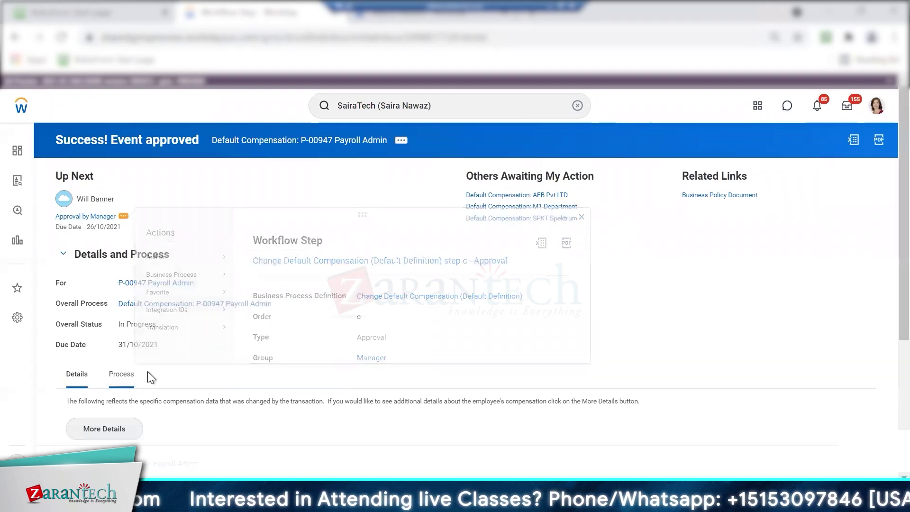
scroll(884, 402, down, 5)
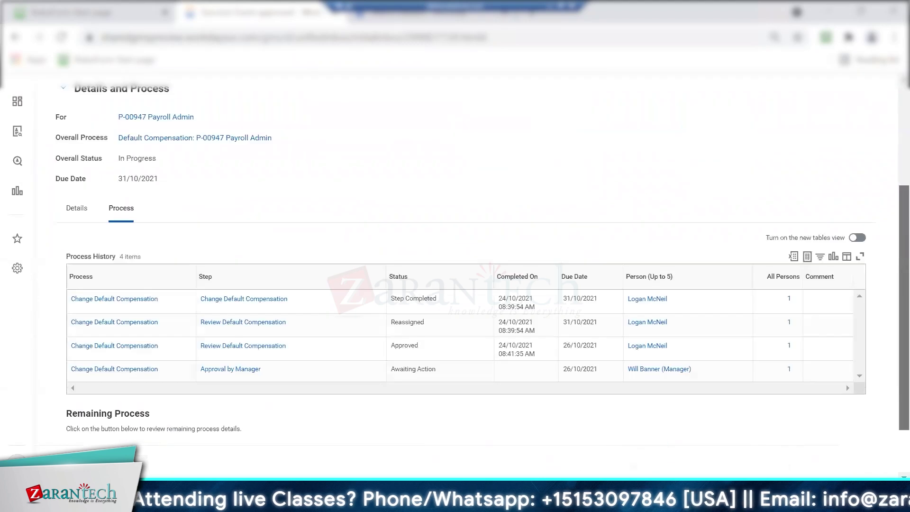
mouse_move(152, 306)
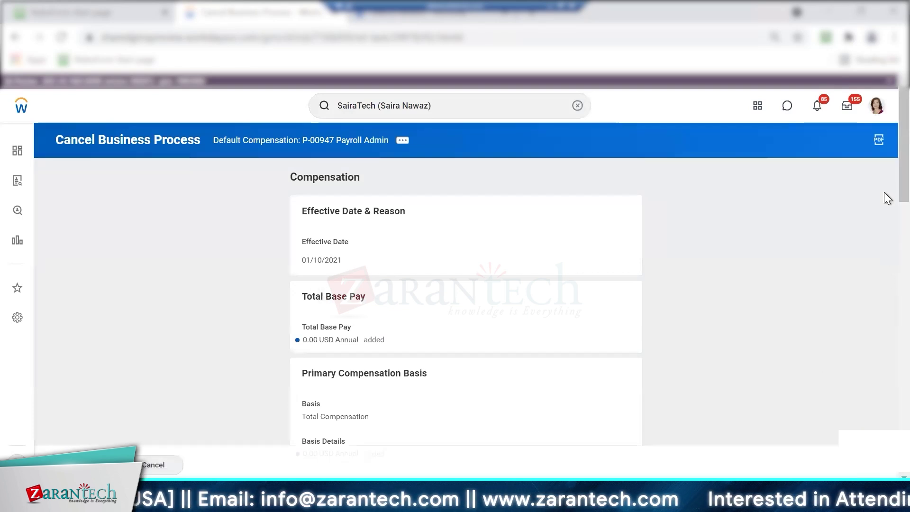
Cancel the Default Compensation event with the comment 'rolling back' and dismiss the Event Canceled popup
scroll(883, 191, down, 6)
scroll(465, 260, down, 10)
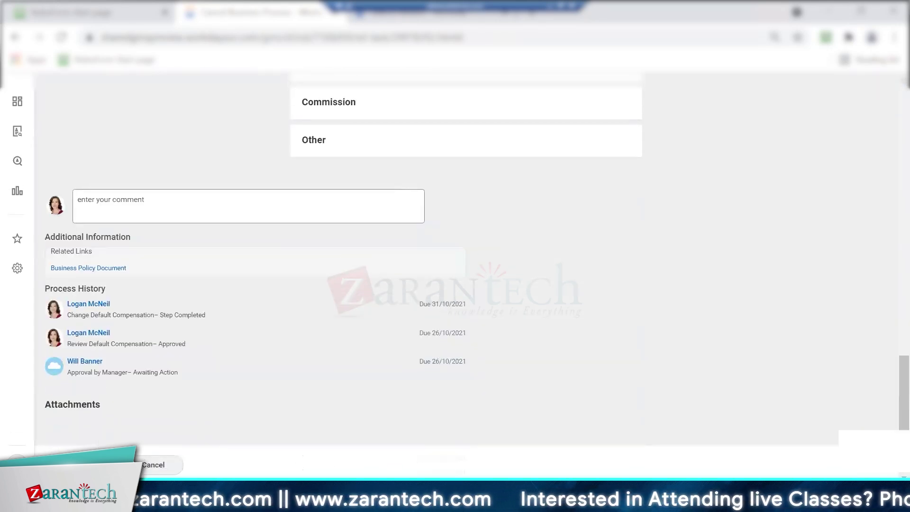
click(78, 465)
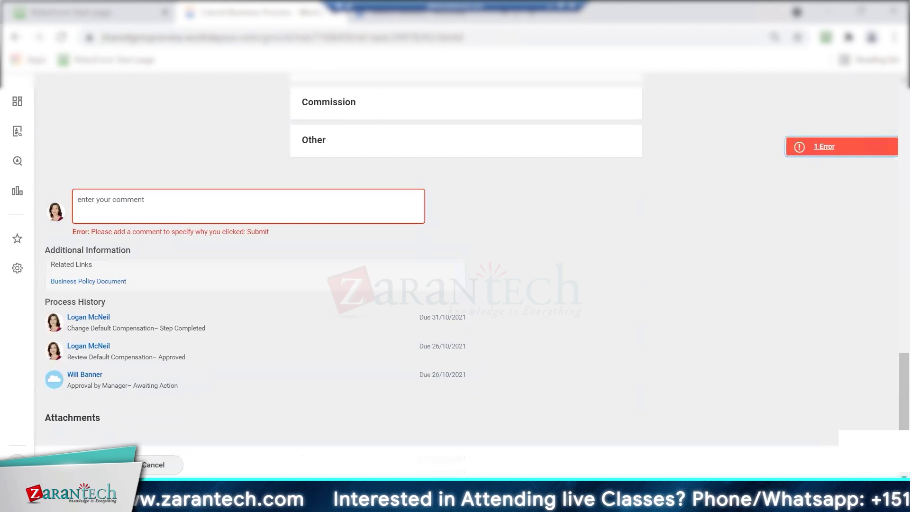
click(109, 197)
text(rolling back)
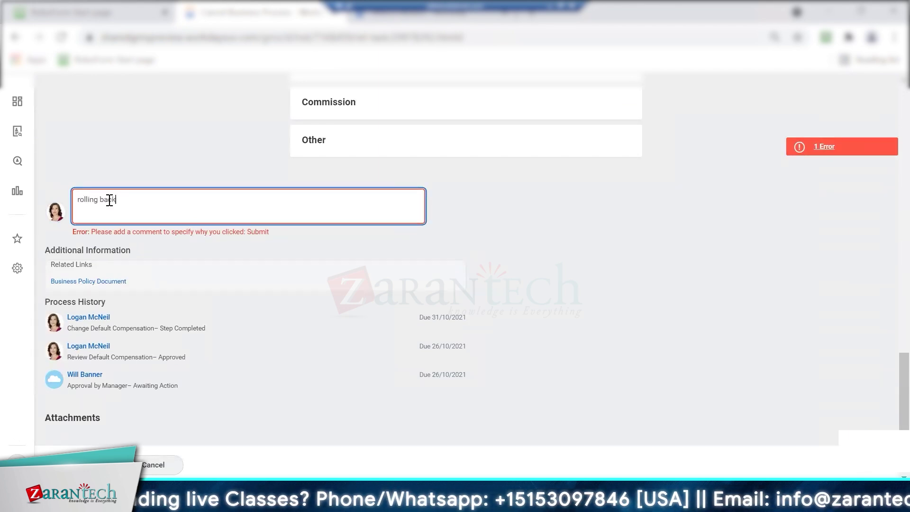
click(78, 465)
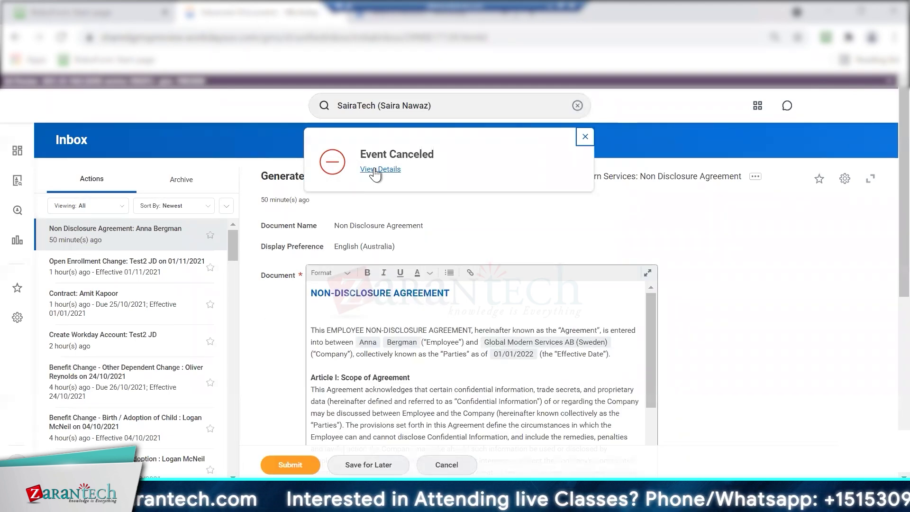
click(585, 137)
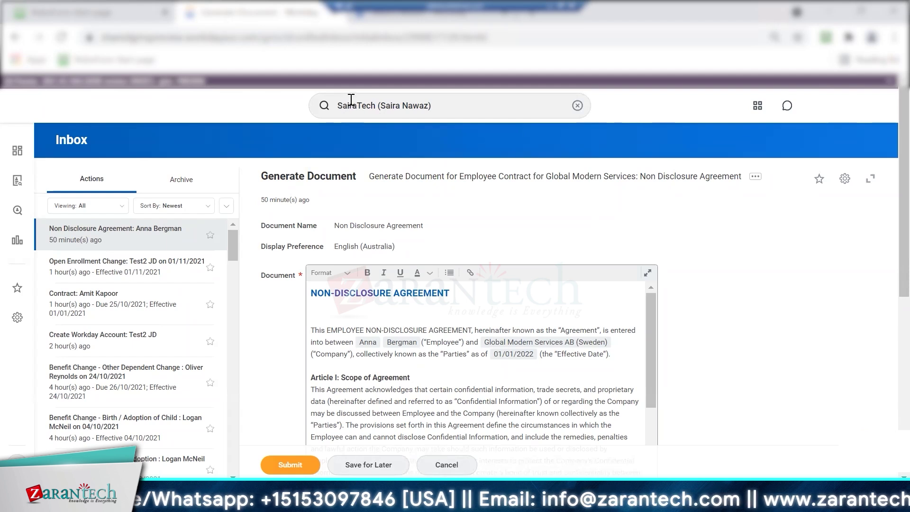
Find the SairaTech organization and drill through Executive Management to Human Resources Department's Roles tab
click(478, 106)
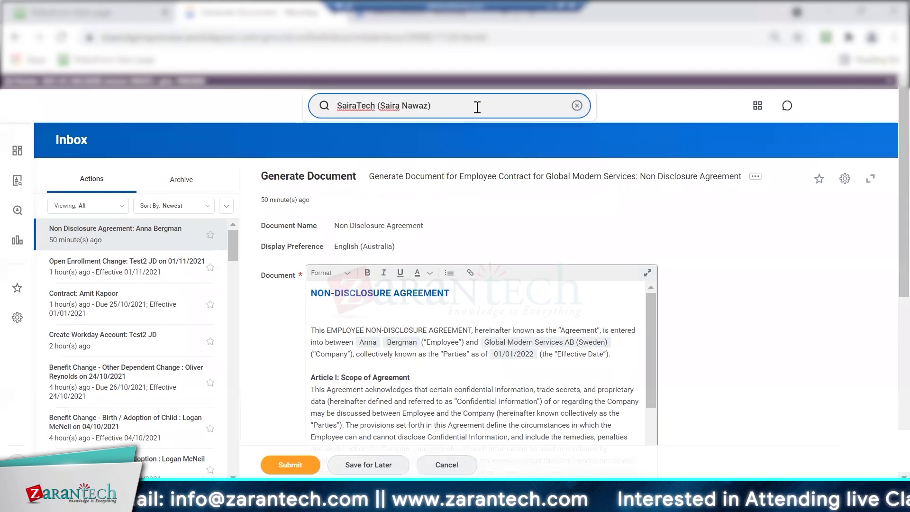
key(Return)
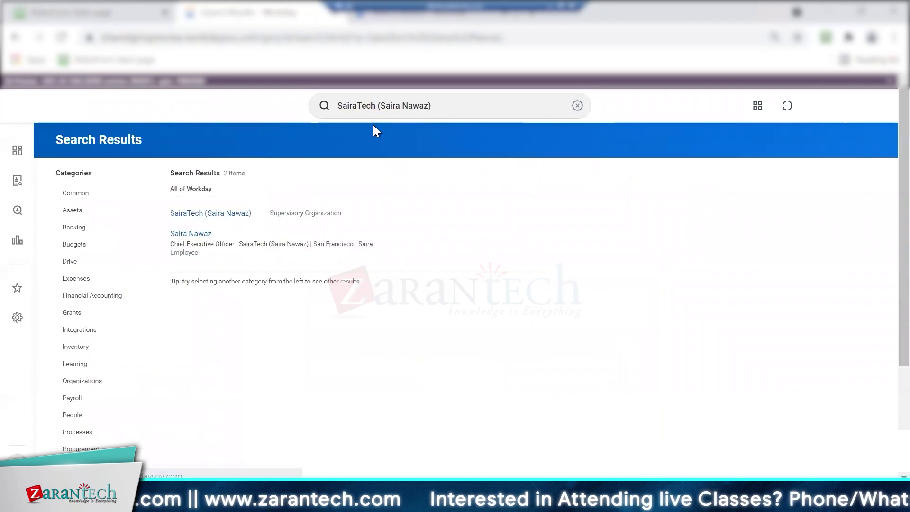
click(239, 215)
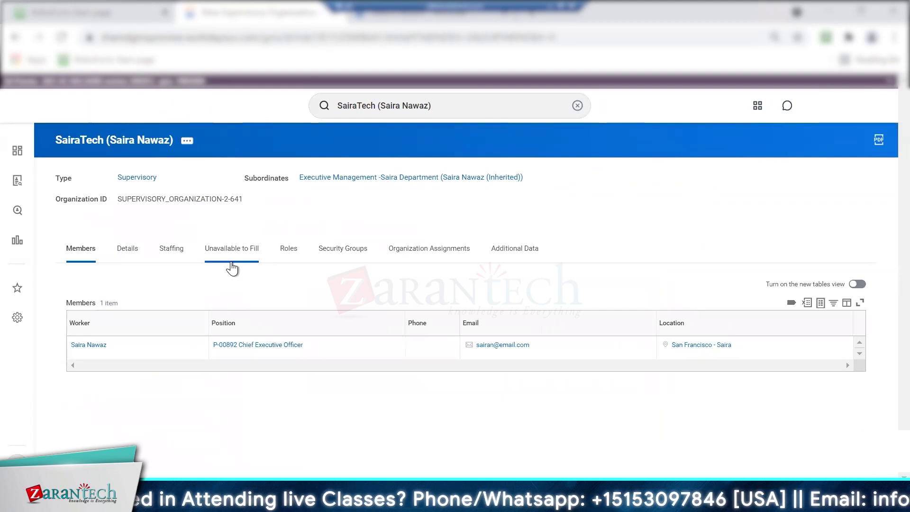
click(288, 248)
click(388, 156)
click(388, 210)
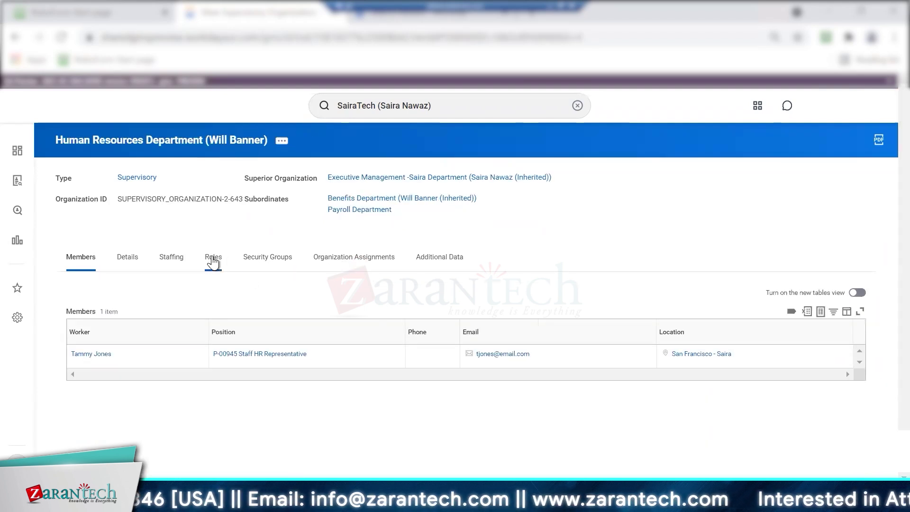
click(212, 257)
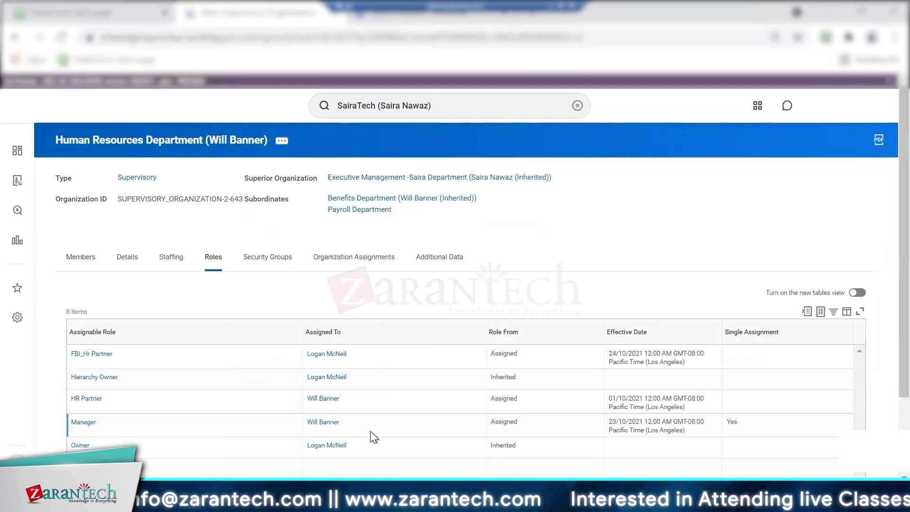
scroll(371, 431, down, 2)
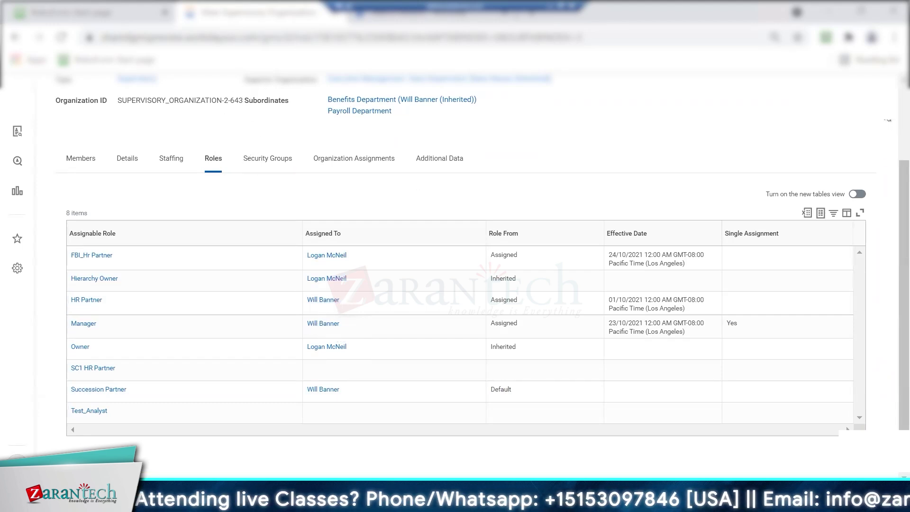
scroll(462, 109, up, 2)
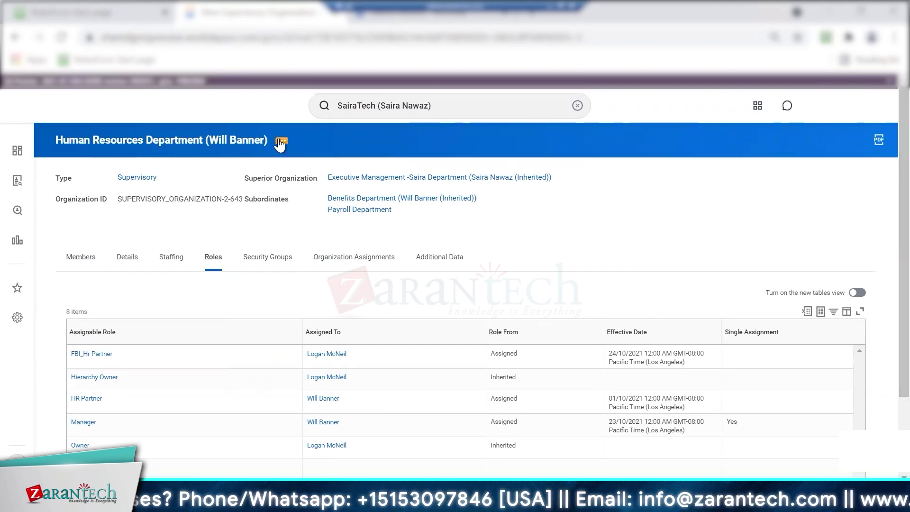
Open Assign Roles for the Human Resources Department
click(280, 142)
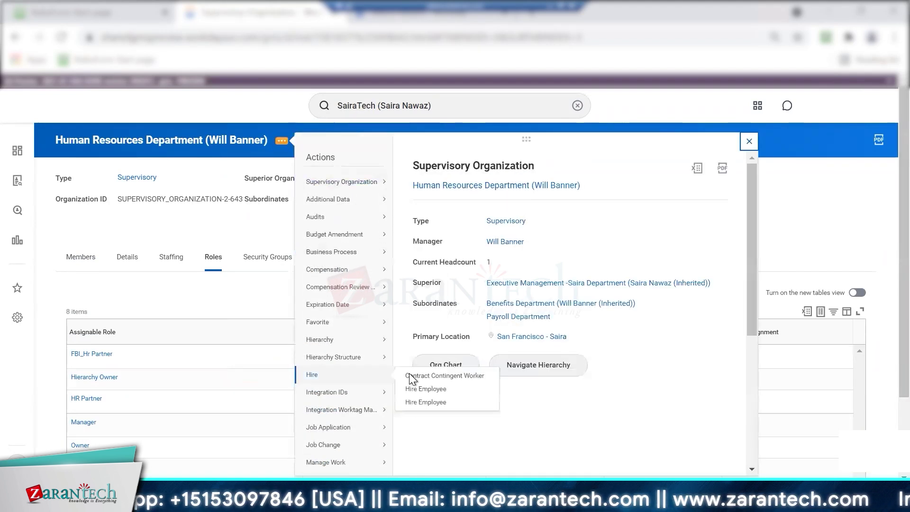
mouse_move(360, 435)
scroll(361, 435, down, 5)
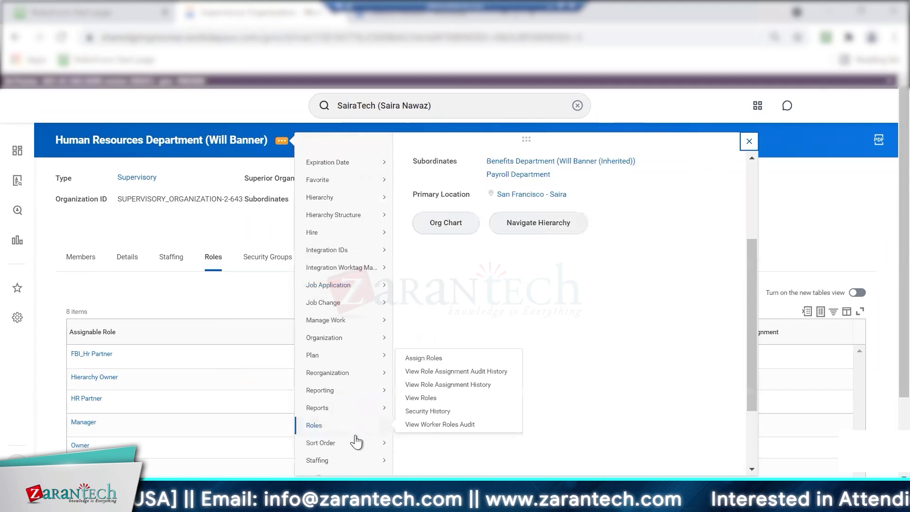
mouse_move(343, 361)
click(422, 355)
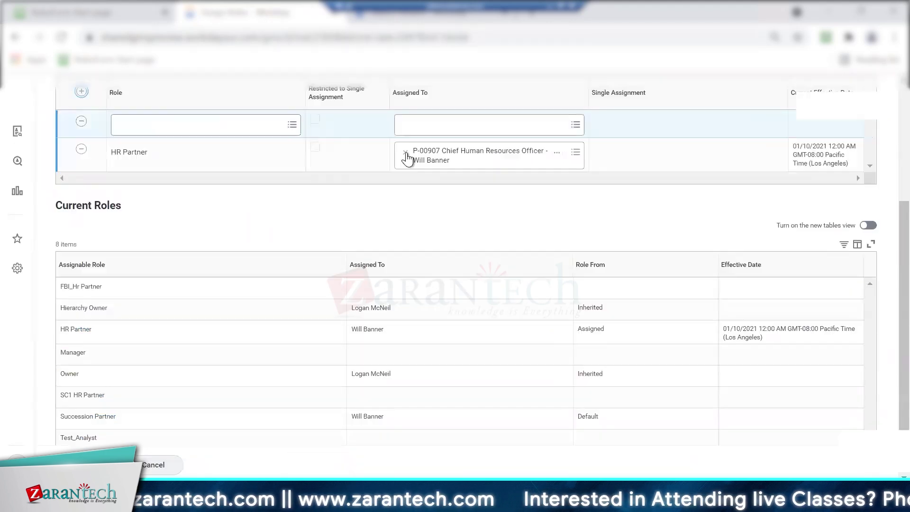
Give HR Partner to the Vice President, Human Resources position and add a Manager role row
click(405, 151)
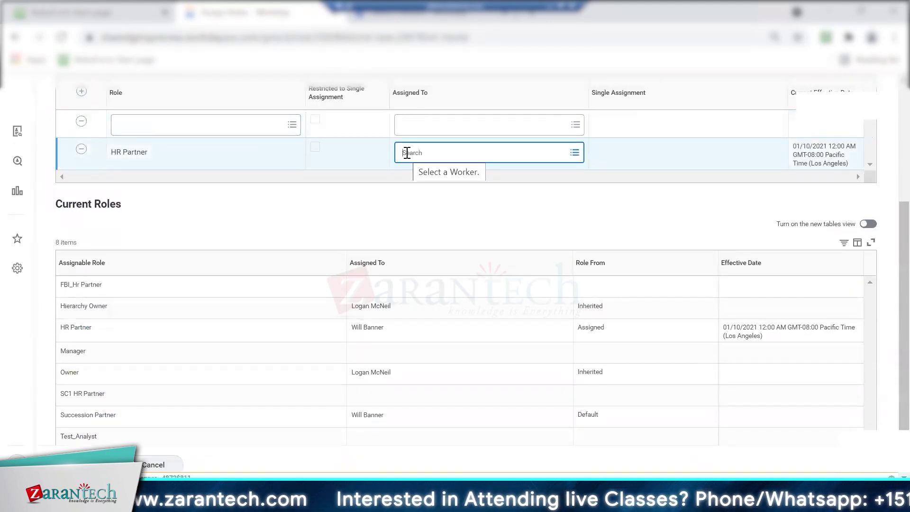
text(logan mc)
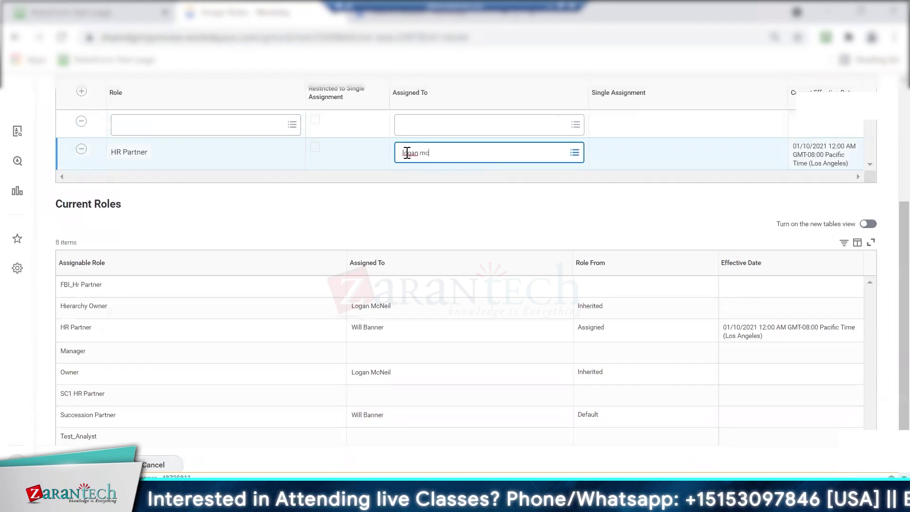
key(Return)
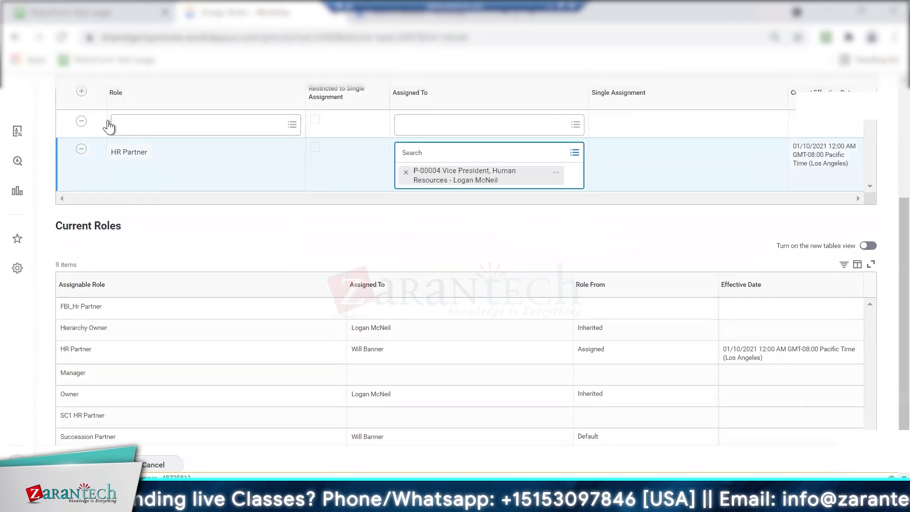
click(147, 127)
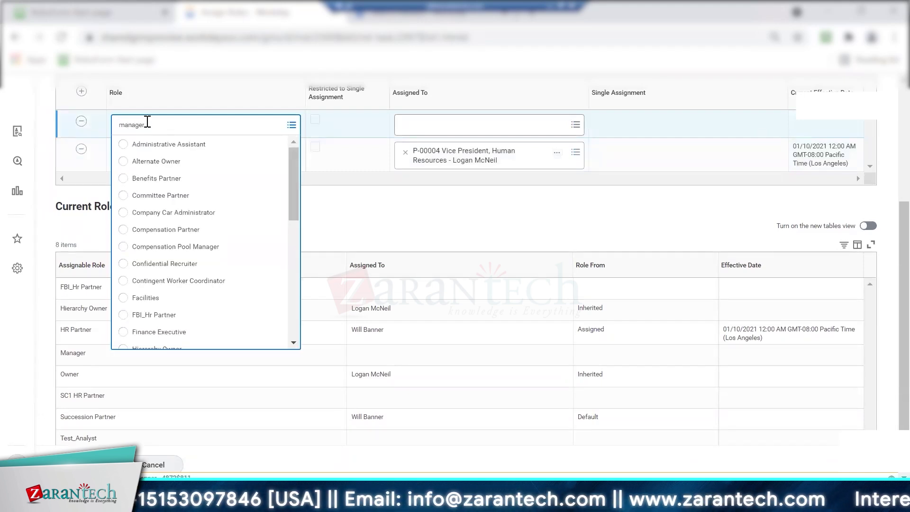
key(Return)
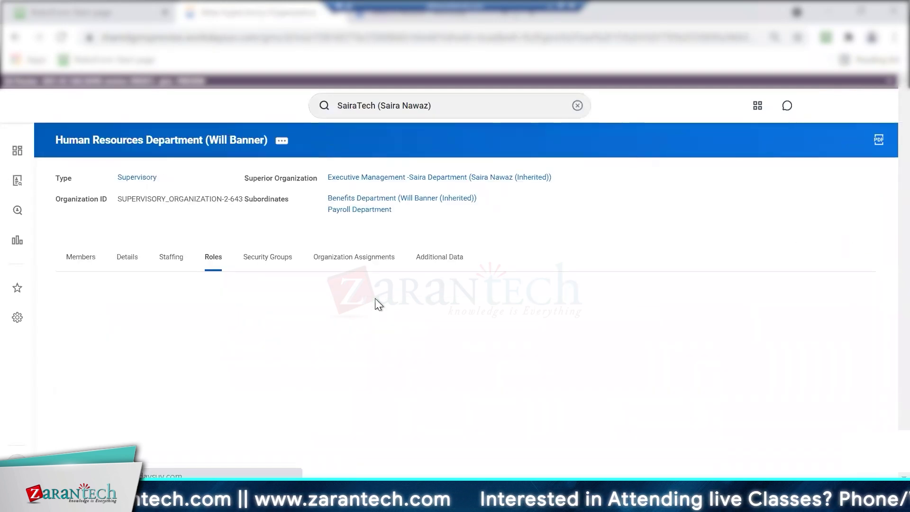
From the Staffing tab, request a default compensation change for P-00947 Payroll Admin effective 24/10/2021
click(170, 262)
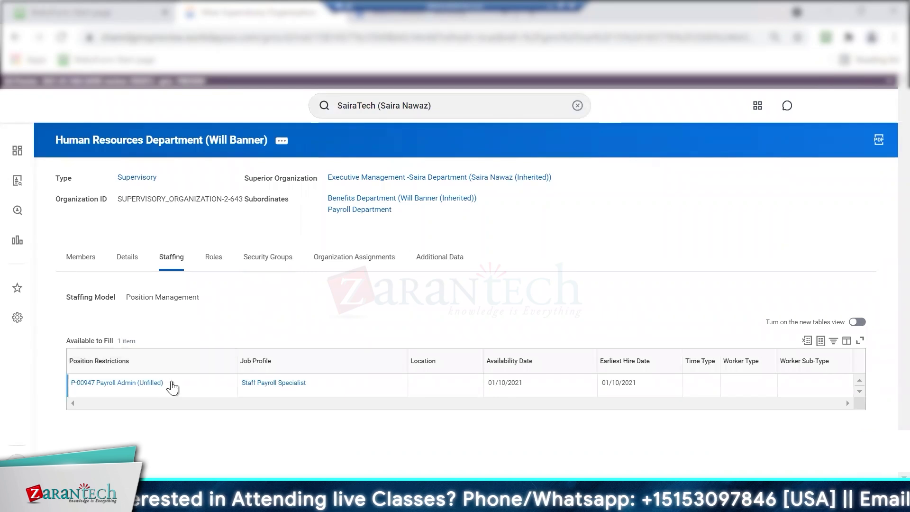
click(170, 383)
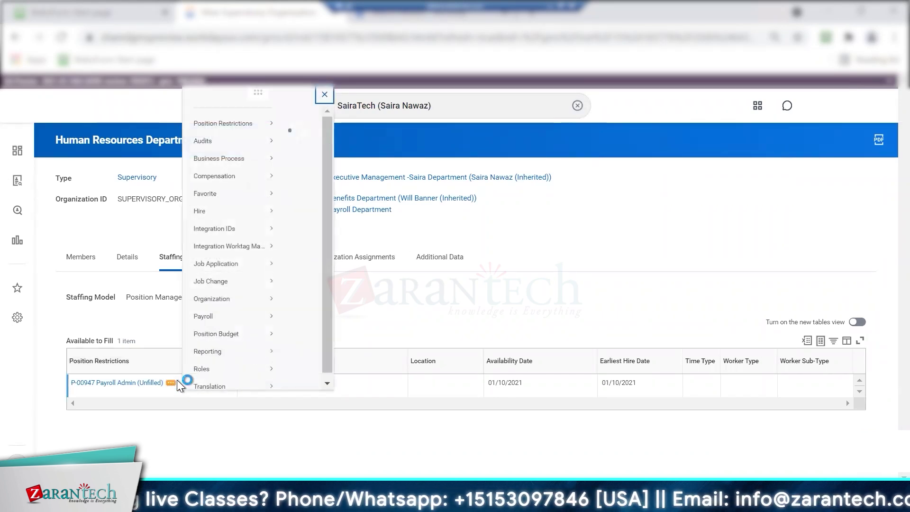
mouse_move(237, 195)
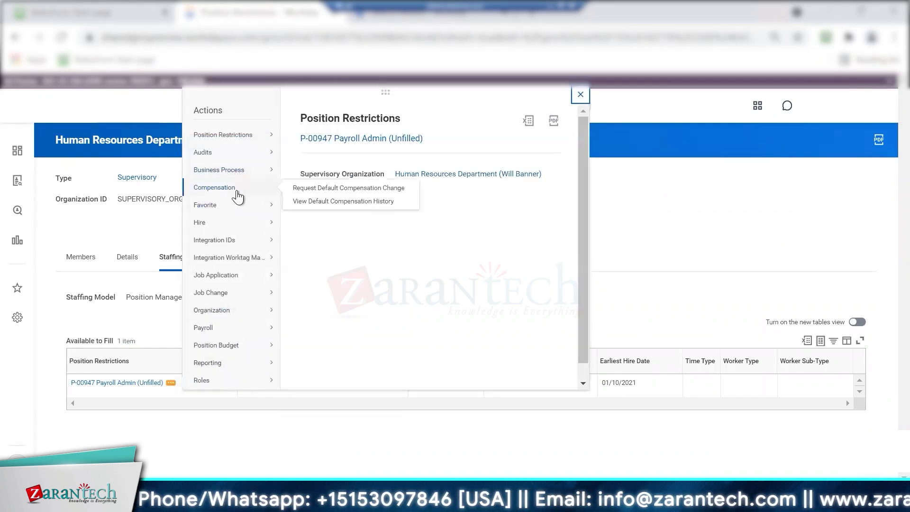
click(322, 188)
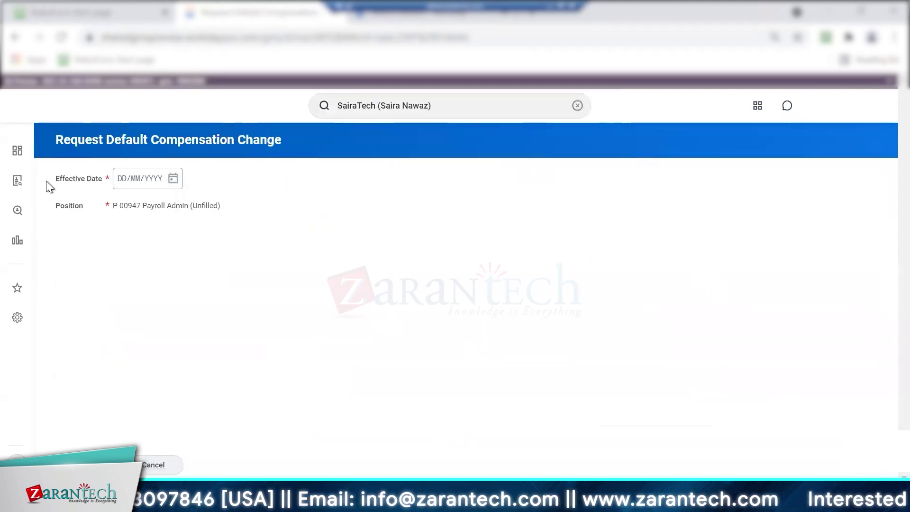
click(172, 178)
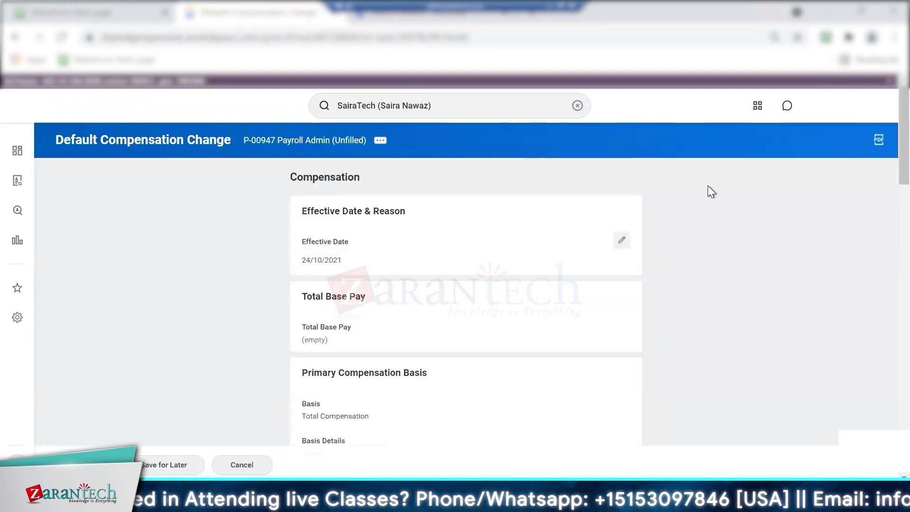
Set guidelines to the Compensation for SairaTech package and Non-Management Saira grade, then submit
scroll(886, 194, down, 7)
scroll(885, 180, up, 3)
click(619, 281)
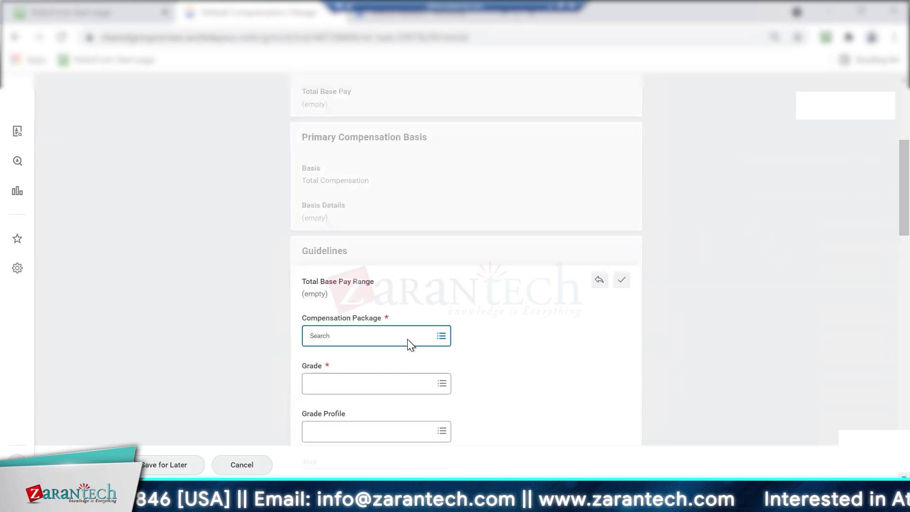
text(sai)
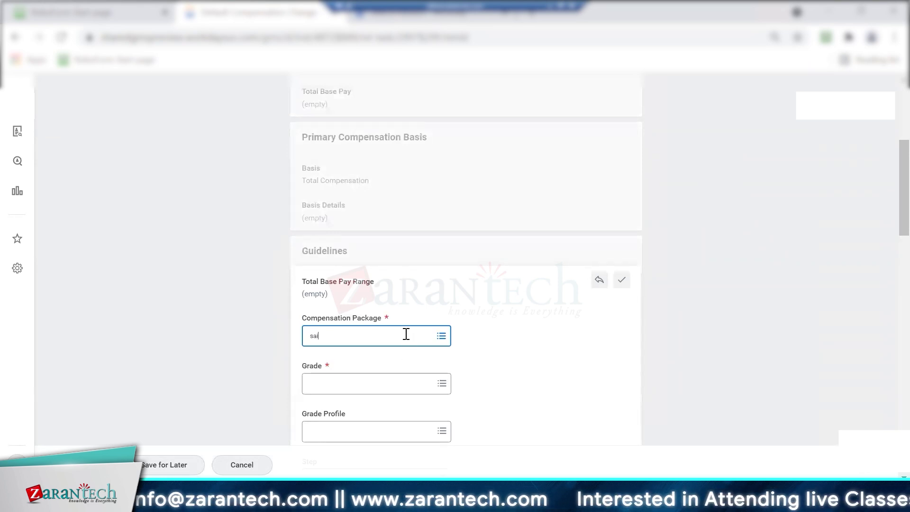
text(raTech)
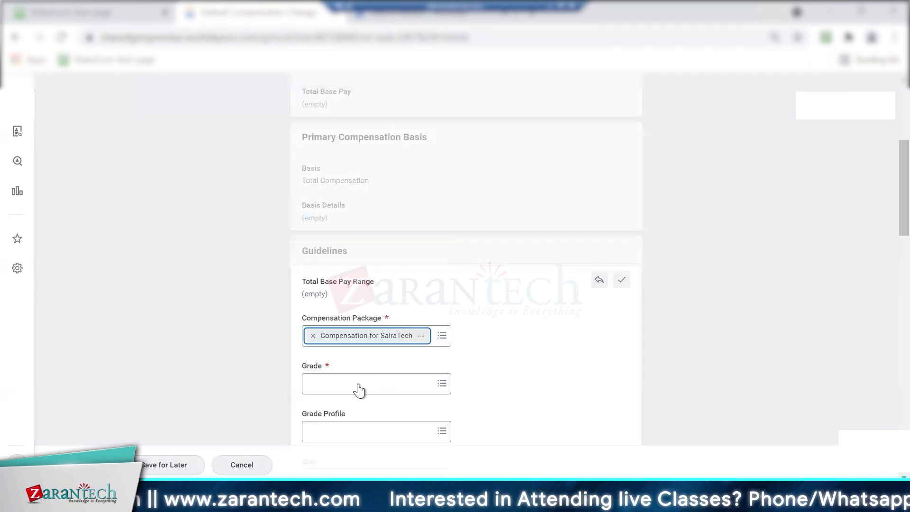
click(360, 383)
text(saira)
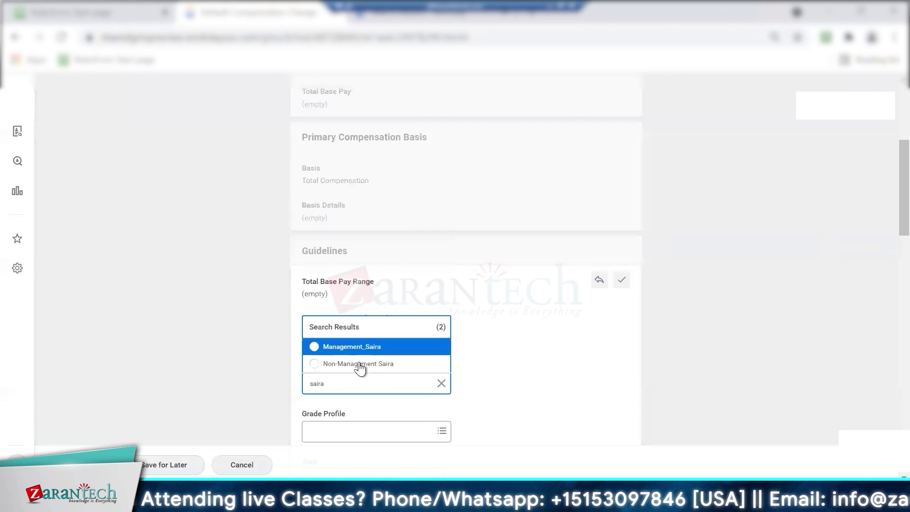
click(417, 364)
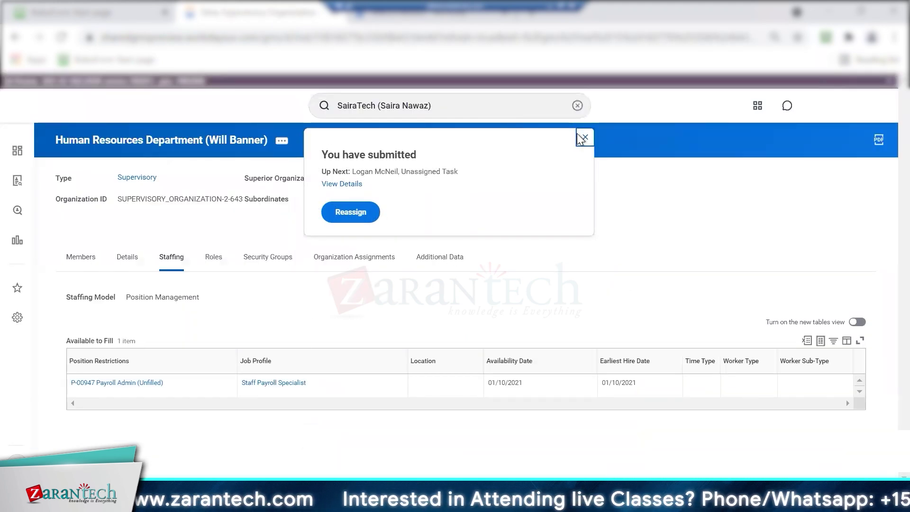
Open the Unassigned Step Audit and scroll to the Default Compensation: P-00947 row
click(343, 215)
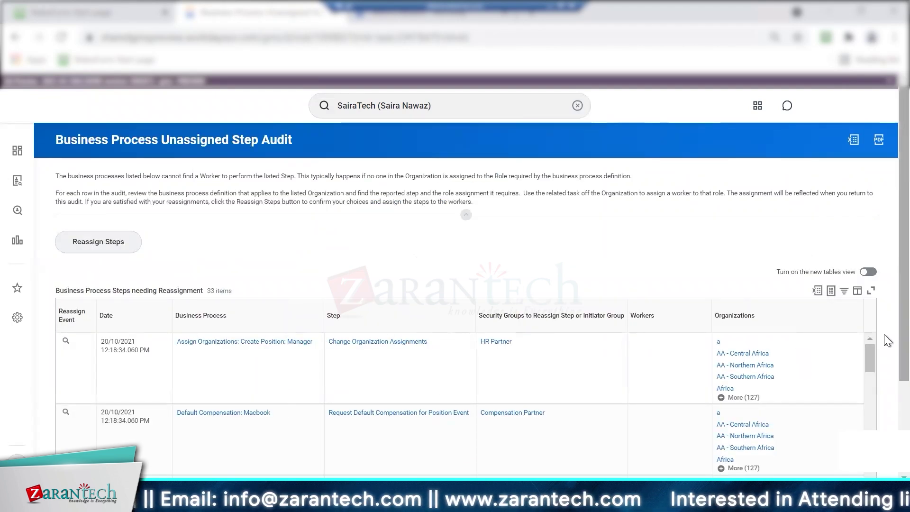
scroll(887, 335, down, 3)
drag(870, 232, 869, 448)
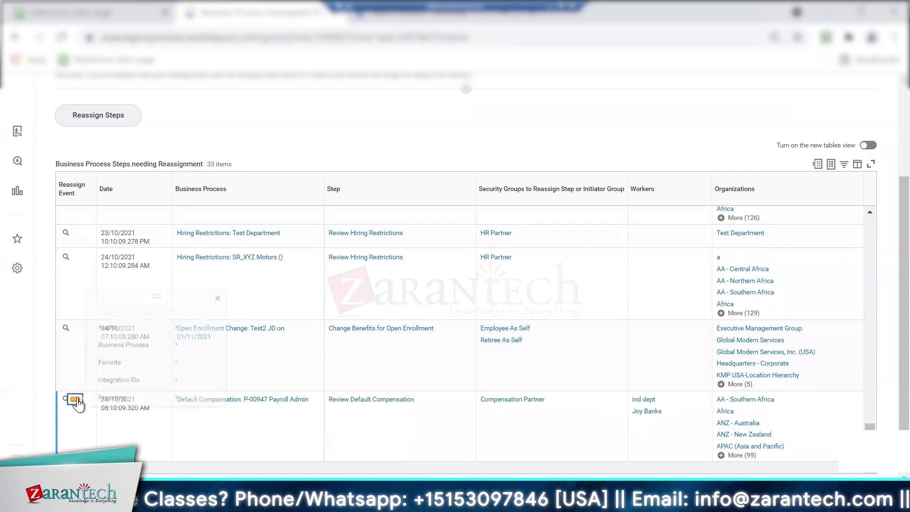
Open Reassign Unassigned Task for the P-00947 review step and list the Reassign To choices
click(75, 401)
mouse_move(165, 339)
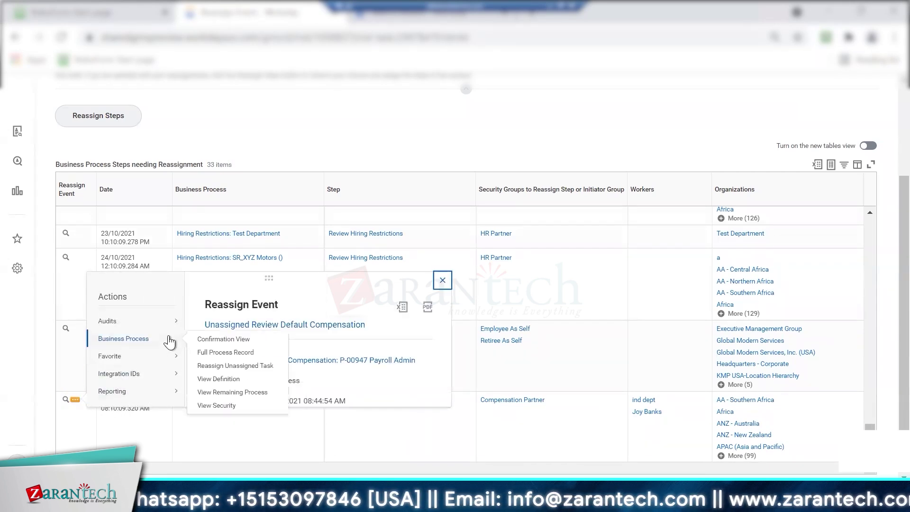
click(221, 365)
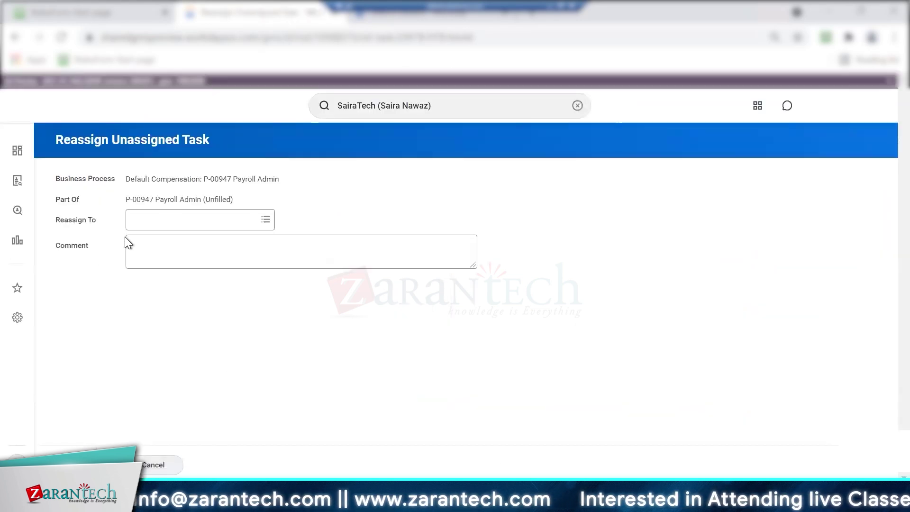
click(146, 221)
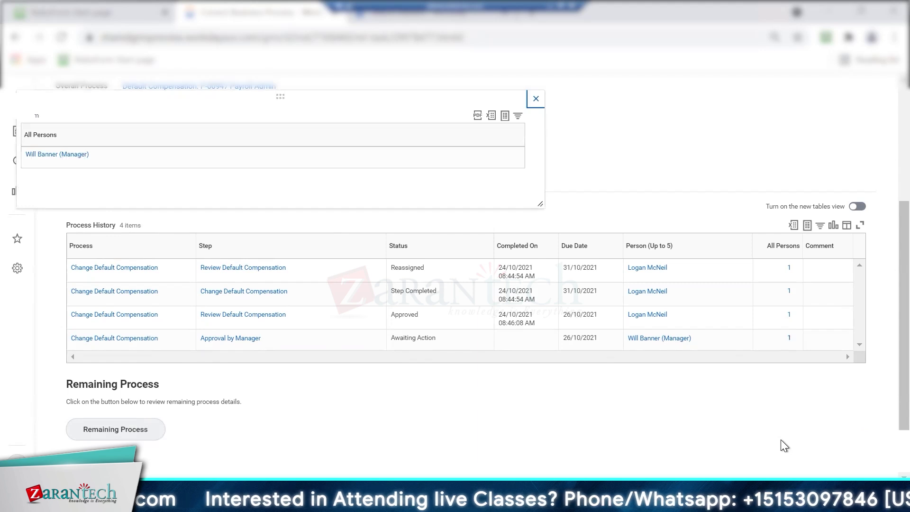
Close the persons list and review the Correct Business Process page showing Correctable: No
click(536, 100)
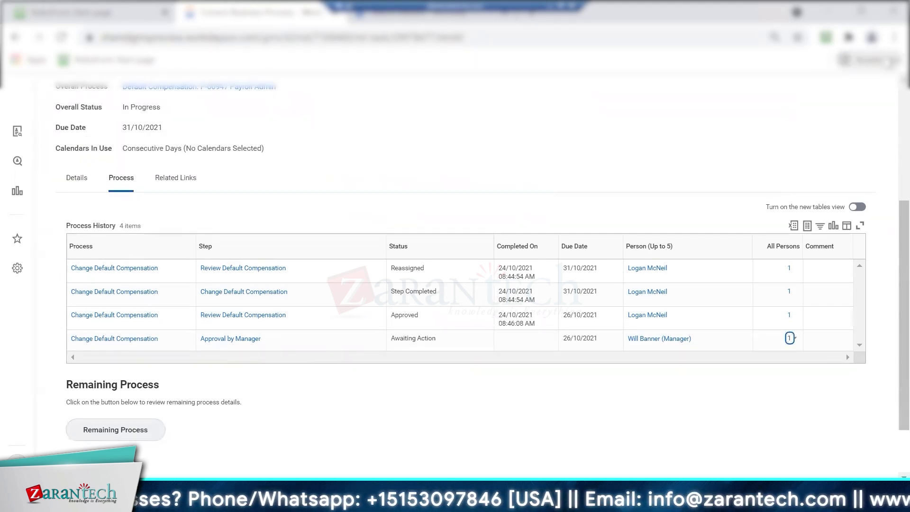
scroll(152, 269, up, 4)
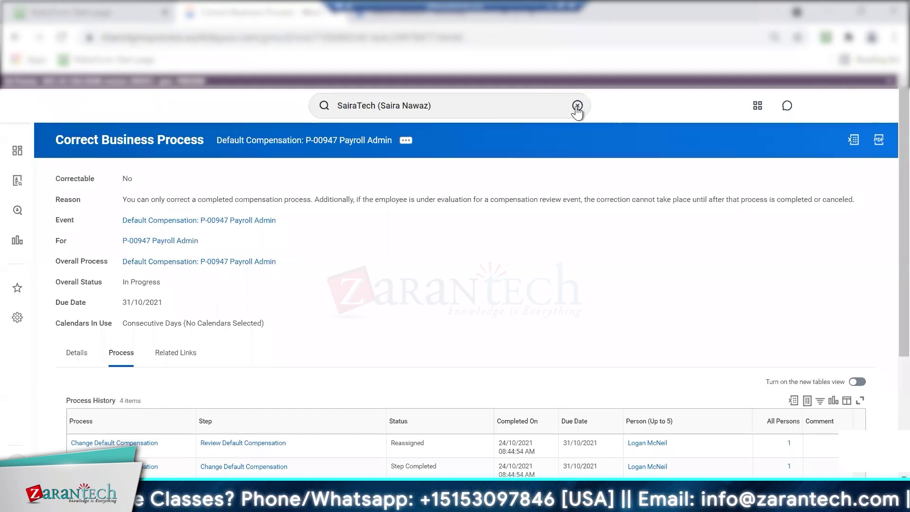
scroll(399, 372, down, 4)
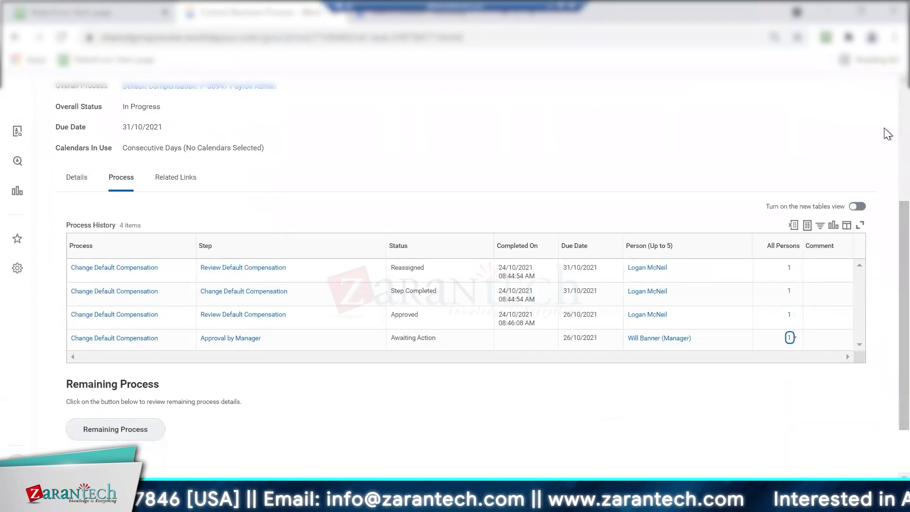
scroll(883, 127, up, 4)
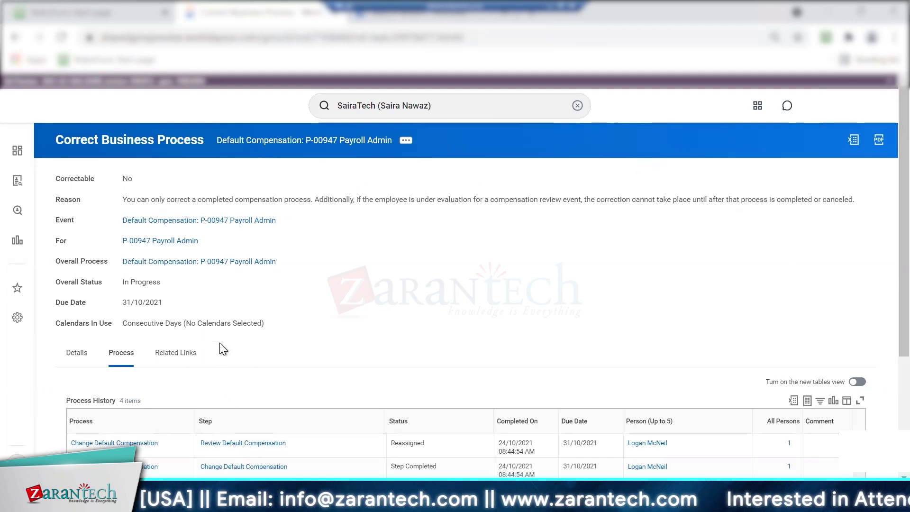
scroll(218, 368, down, 3)
mouse_move(280, 191)
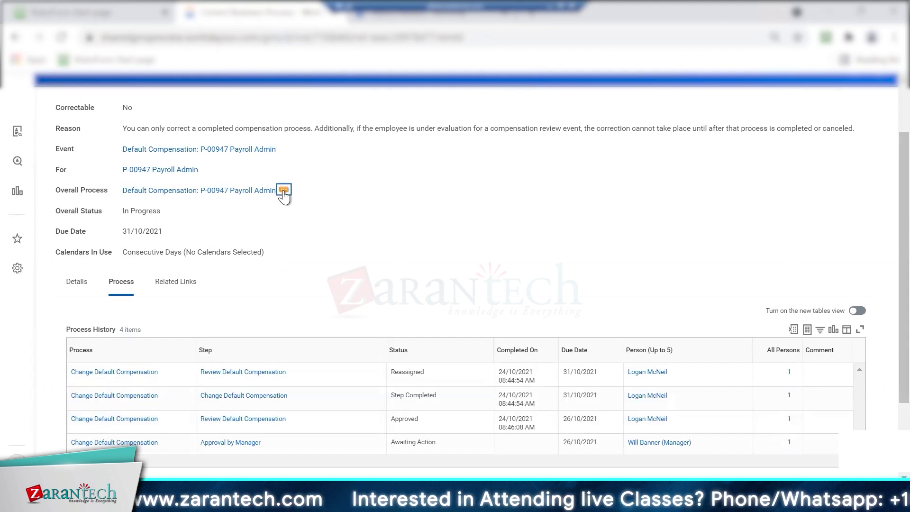
Choose Cancel for the P-00947 Payroll Admin compensation business process and attempt to submit
click(284, 191)
mouse_move(365, 249)
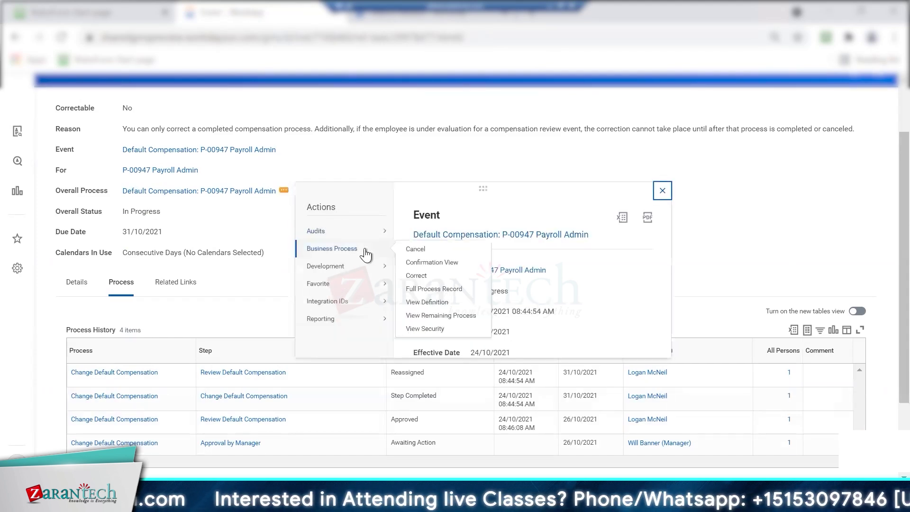
click(409, 248)
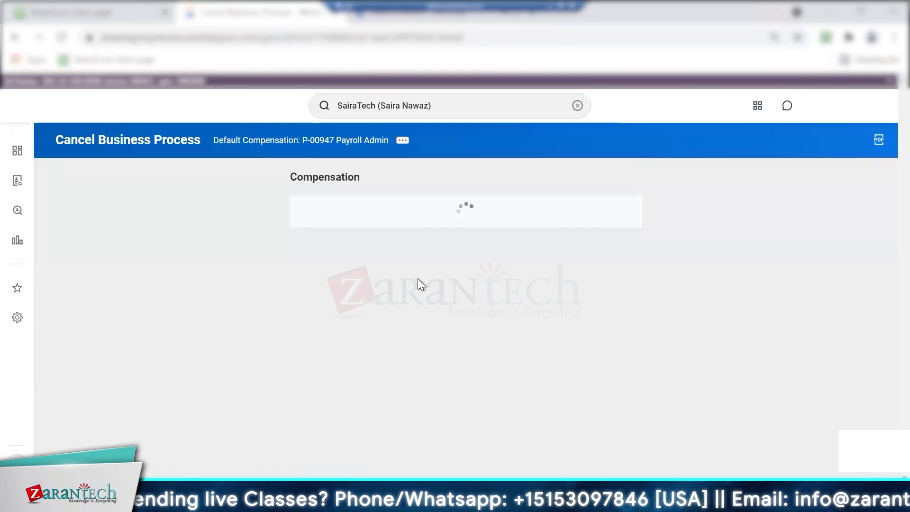
drag(903, 172, 904, 445)
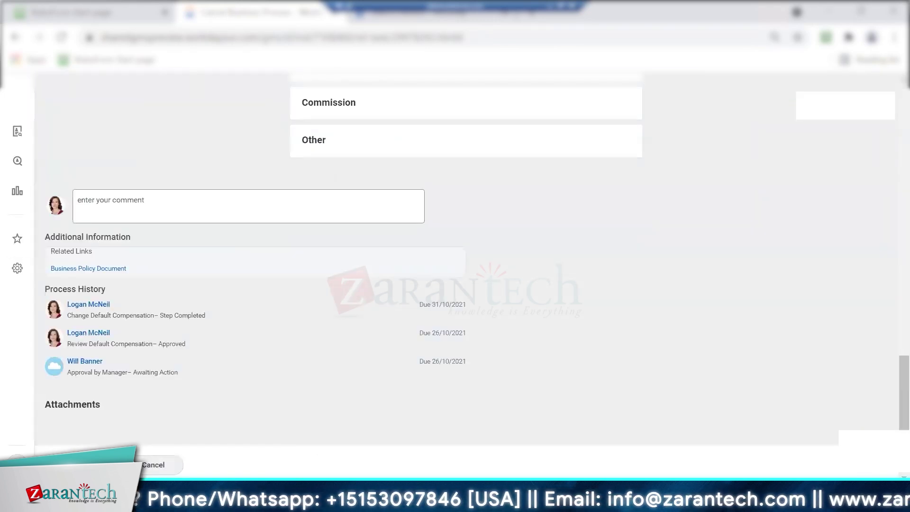
click(88, 465)
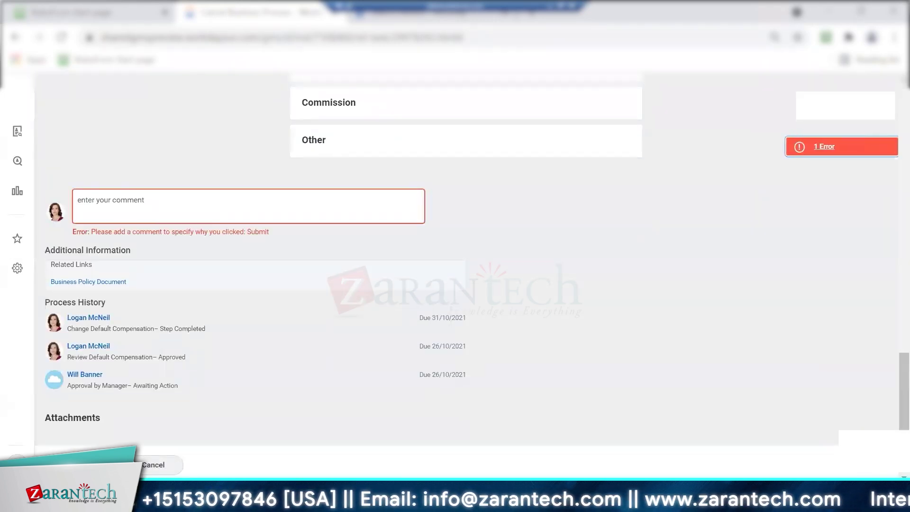
Submit the cancellation with comment 'rolling back one more time' and dismiss the Event Canceled confirmation
click(99, 199)
text(rolling back one more time)
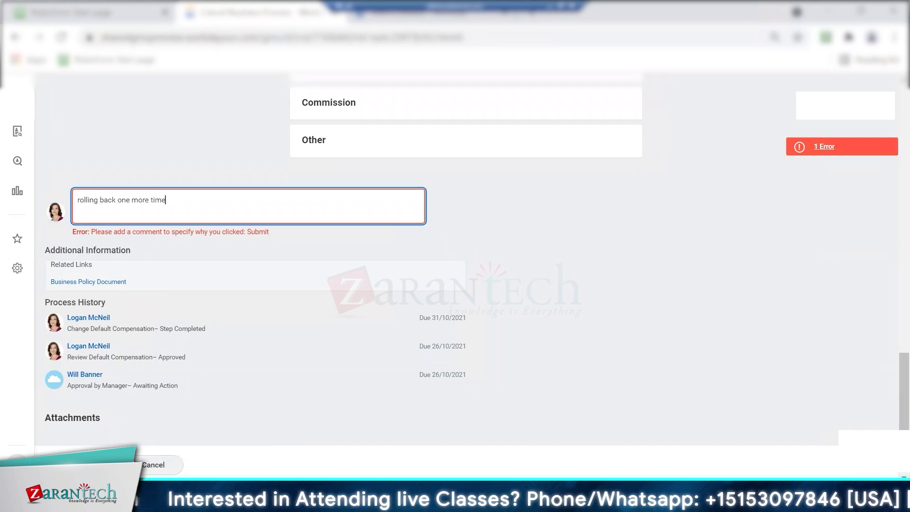
click(88, 465)
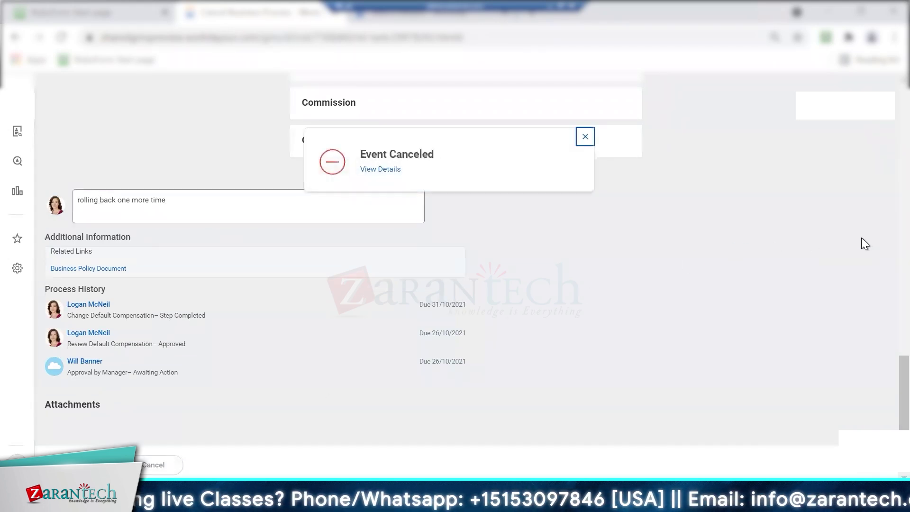
click(586, 138)
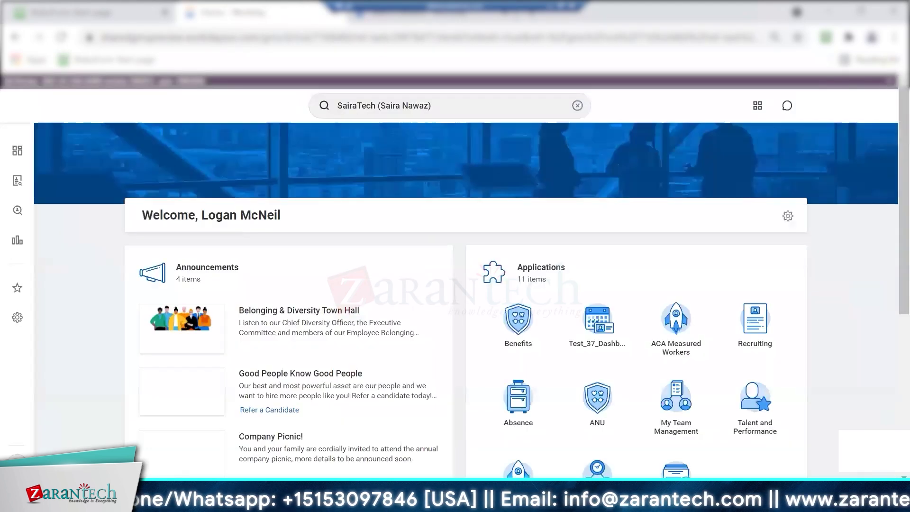
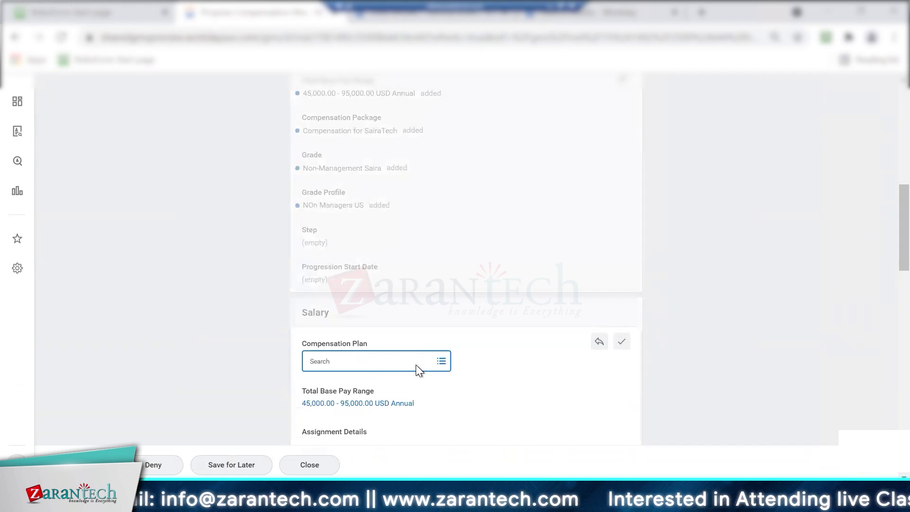
Choose Salary Plan Saira from All Compensation Plans in the Compensation Package
click(409, 361)
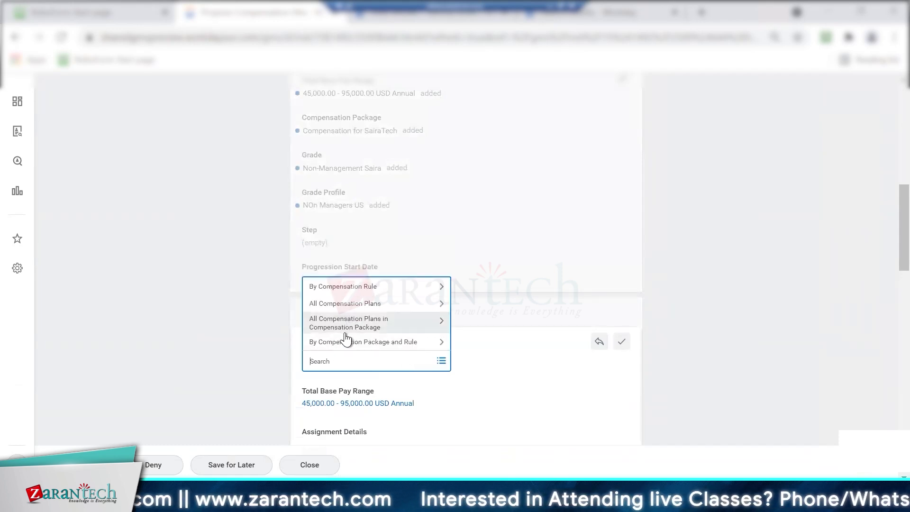
click(372, 322)
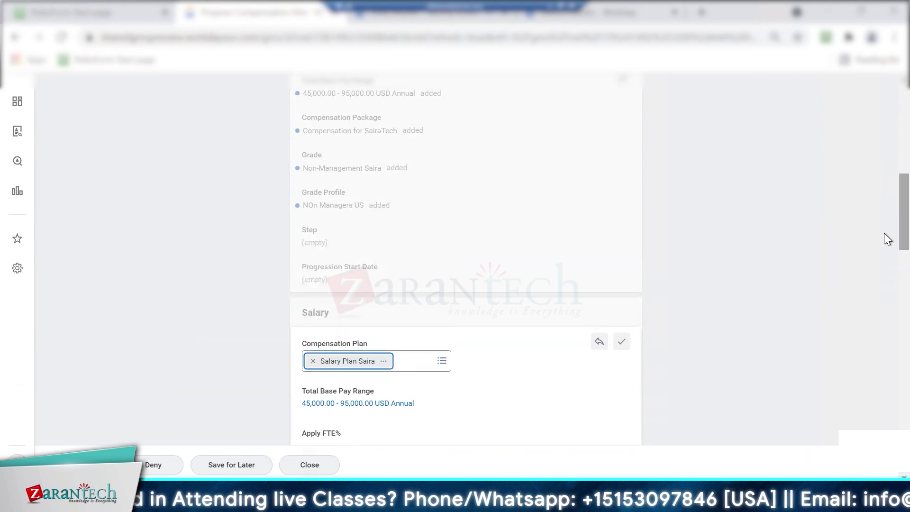
scroll(884, 232, down, 8)
scroll(884, 265, up, 7)
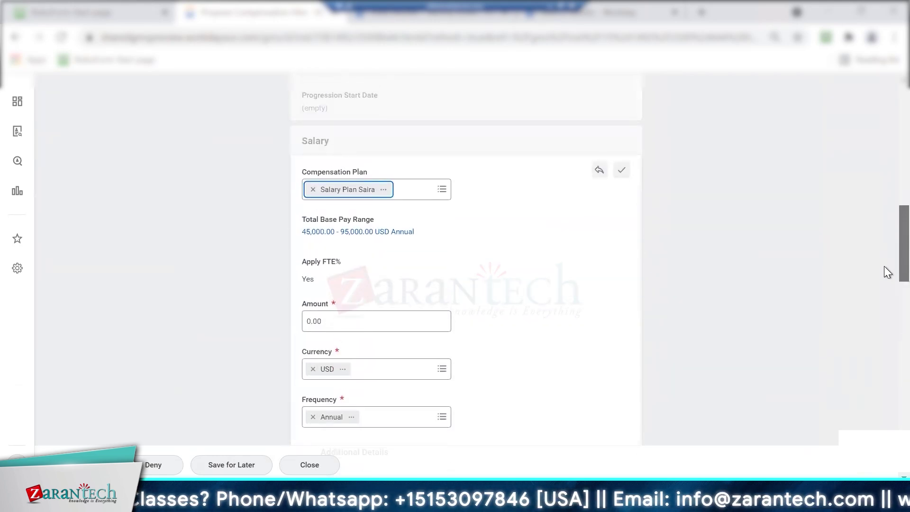
scroll(883, 265, down, 1)
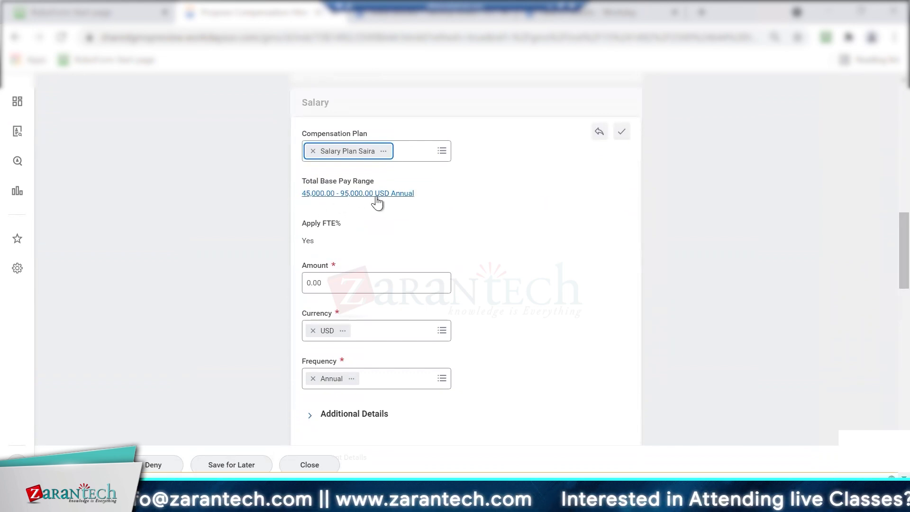
Enter a salary amount of 75,000.00, keeping USD and Annual
click(316, 284)
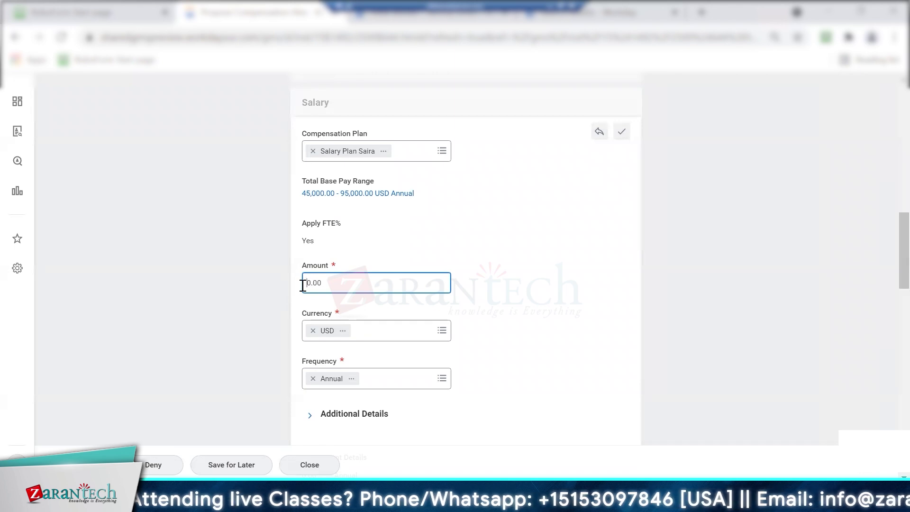
text(75000)
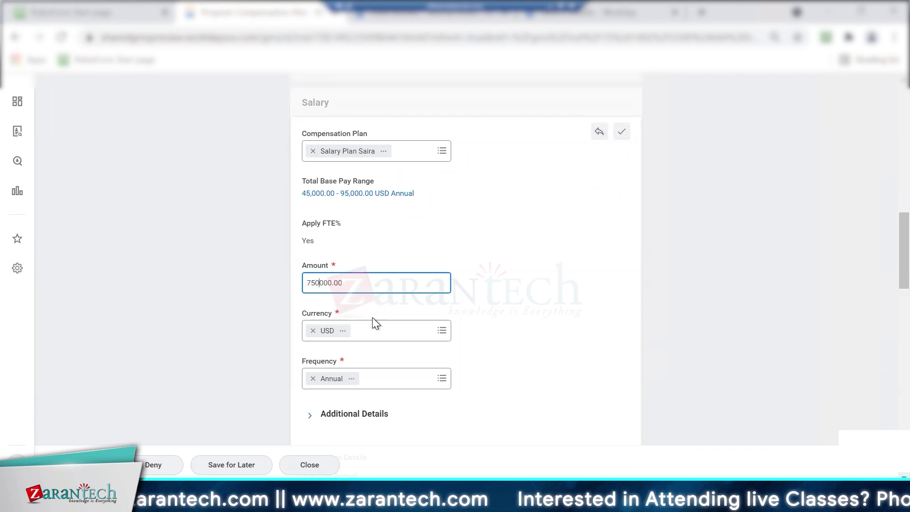
key(BackSpace)
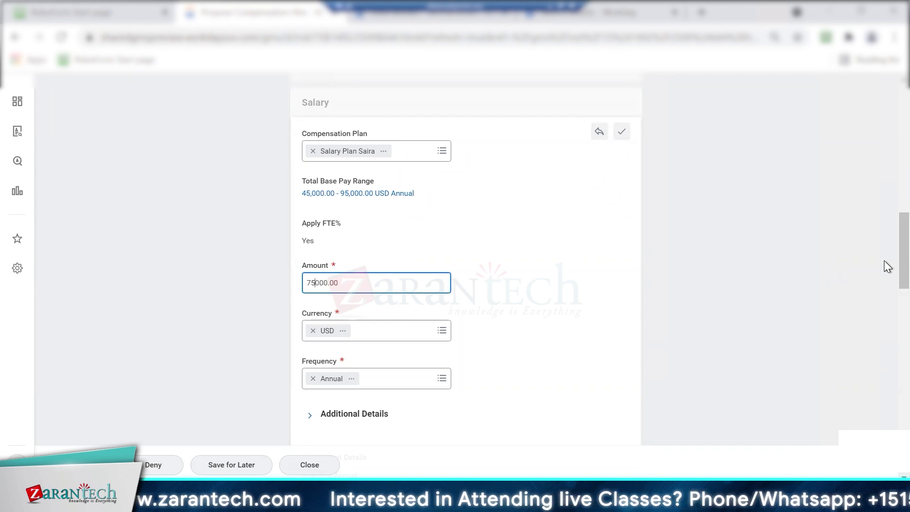
scroll(884, 256, down, 10)
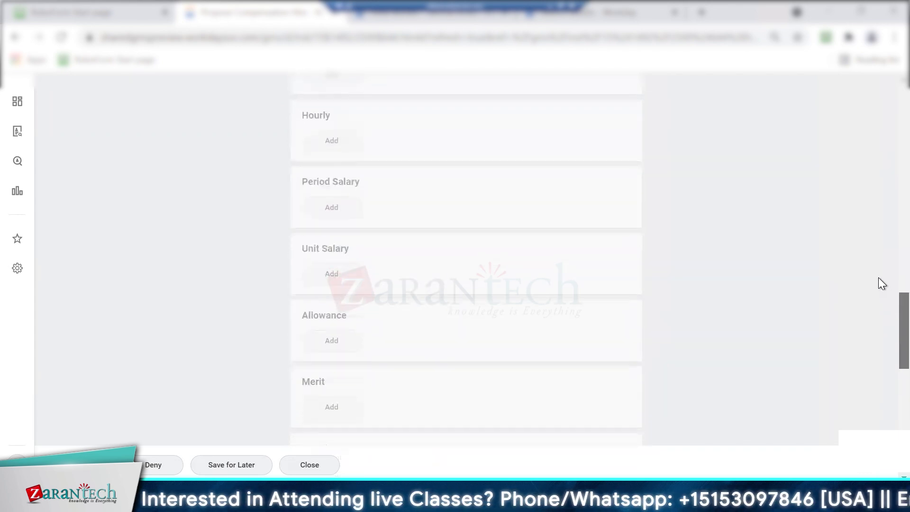
scroll(878, 278, up, 6)
click(310, 298)
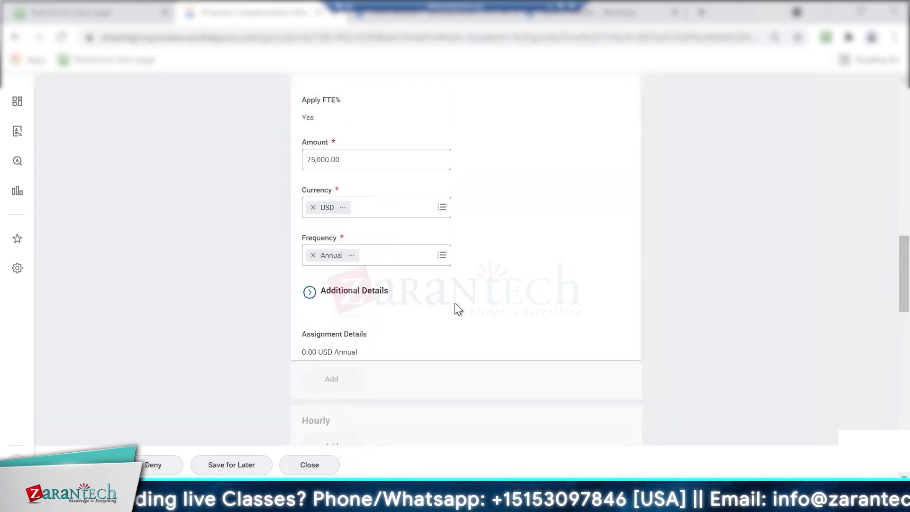
click(308, 296)
scroll(883, 272, down, 10)
scroll(883, 365, up, 10)
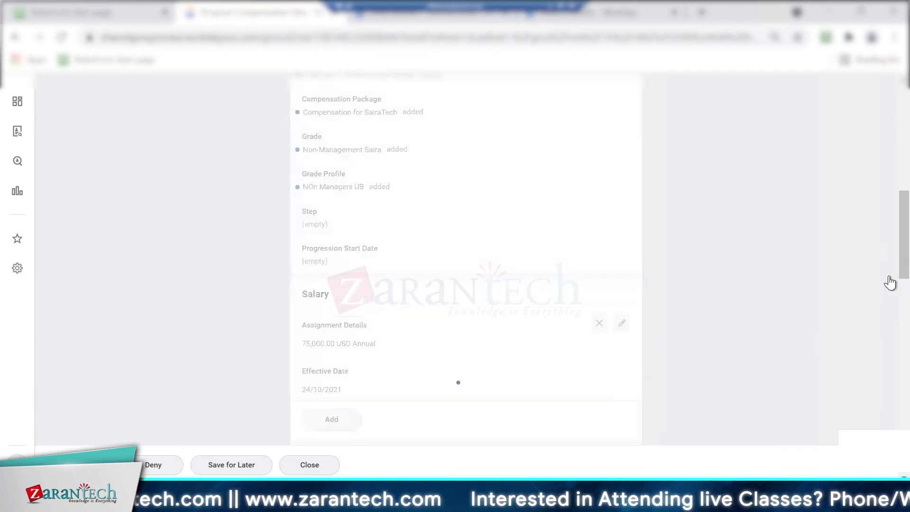
Add an allowance to the proposal using the car allowance plan
scroll(884, 190, up, 8)
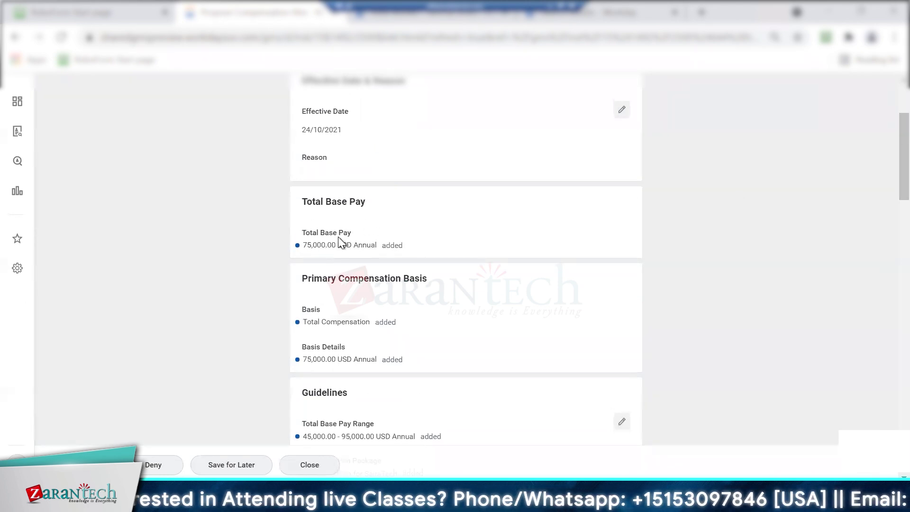
scroll(883, 284, down, 15)
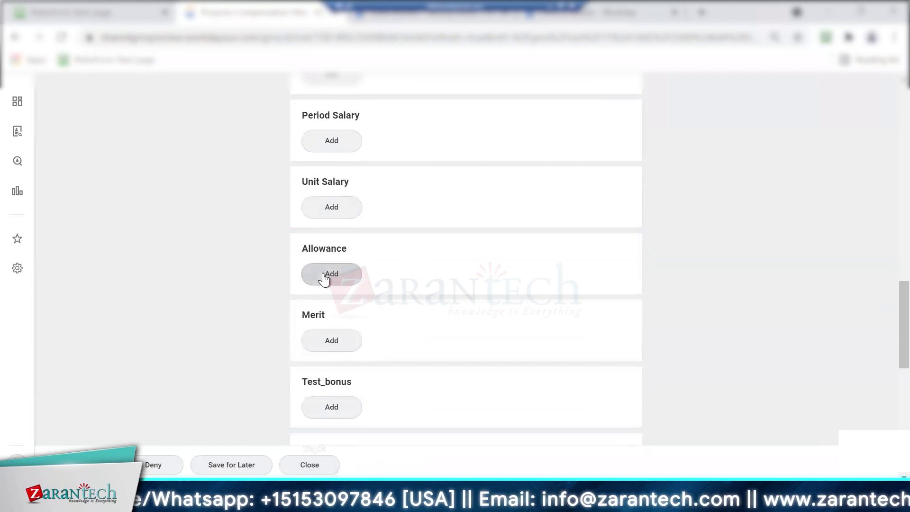
click(324, 279)
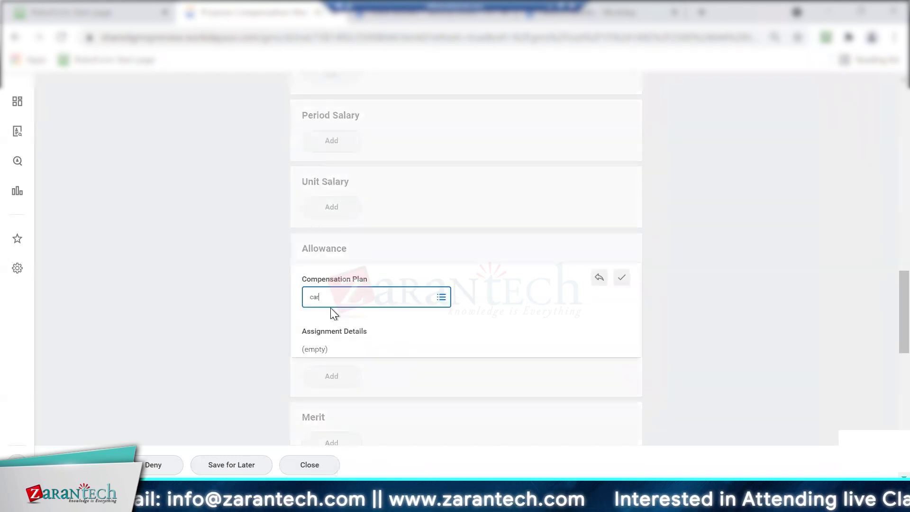
key(Return)
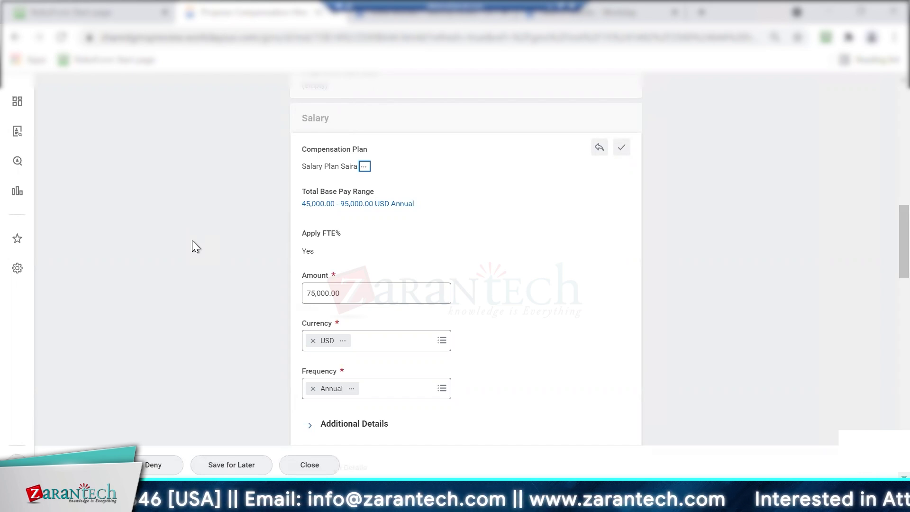
Save the salary entry so Total Base Pay shows 75,000.00 USD Annual
click(622, 148)
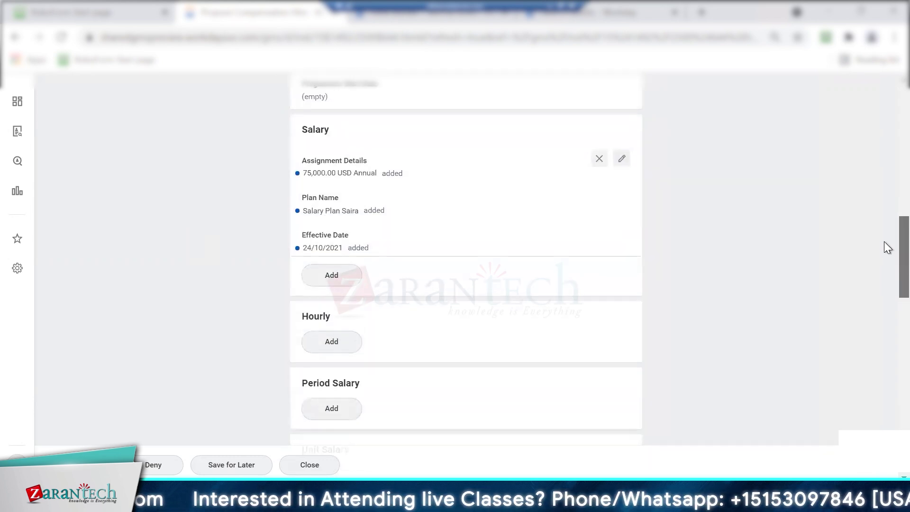
scroll(886, 339, down, 10)
scroll(883, 323, up, 15)
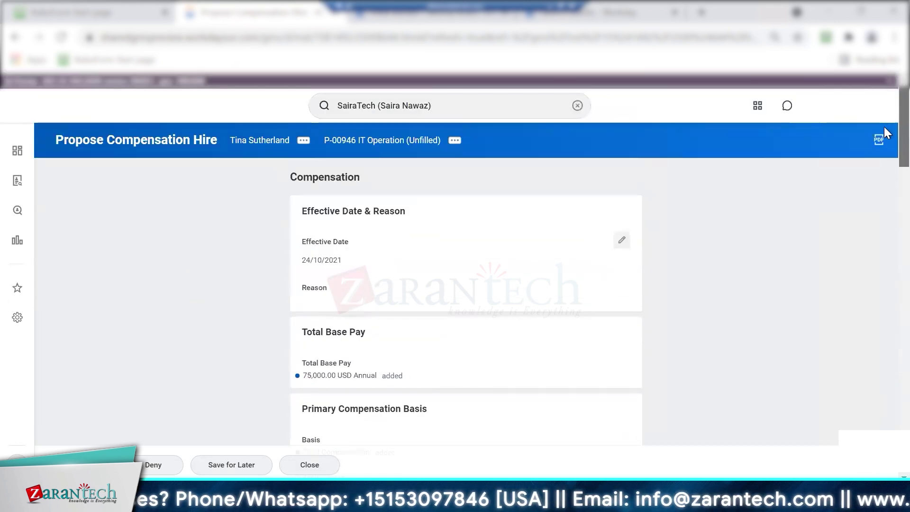
Submit the Propose Compensation Hire proposal from the bottom of the page
scroll(885, 129, down, 6)
scroll(888, 197, down, 20)
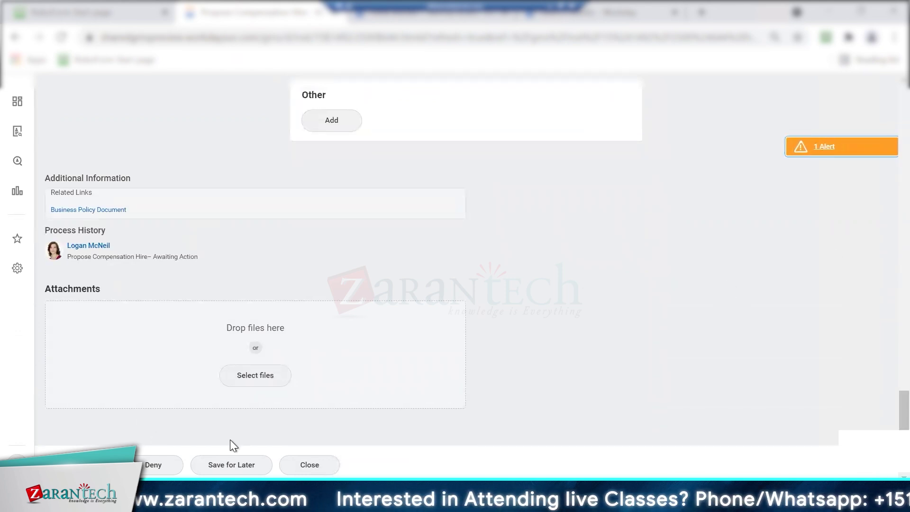
click(85, 464)
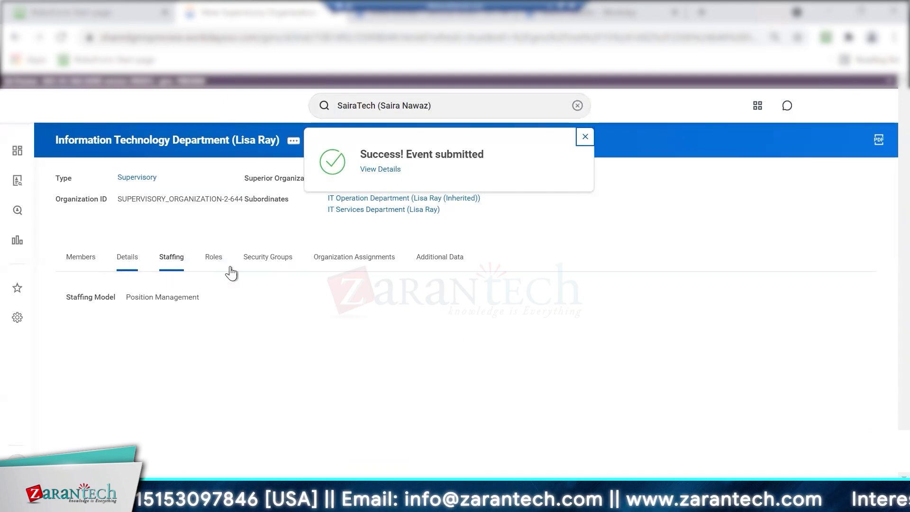
Open the new hire's worker profile from the IT department's member list
click(81, 260)
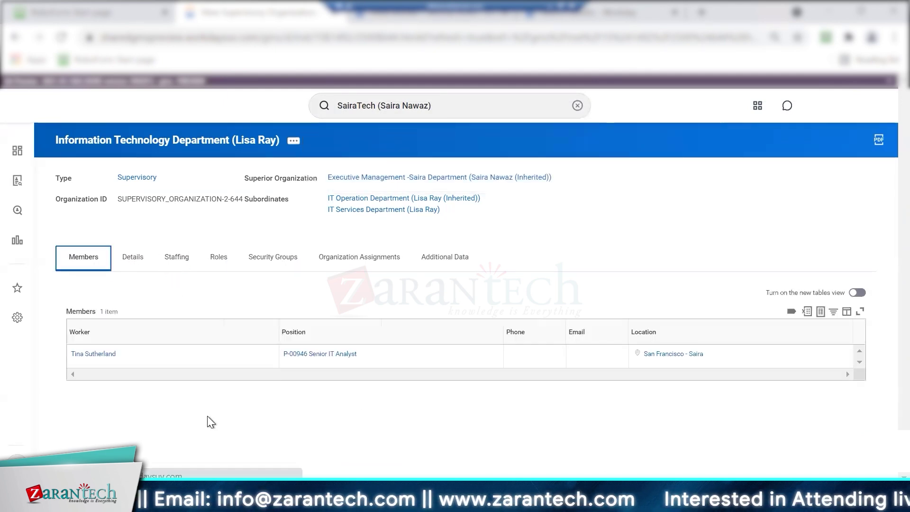
click(98, 354)
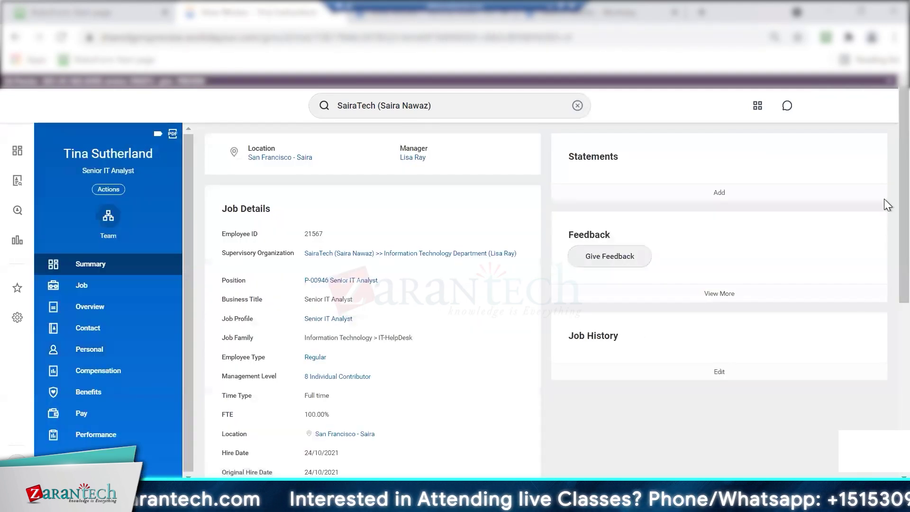
scroll(888, 210, down, 1)
Review the Compensation tab's pay totals and plan assignments for salary and car allowance
click(117, 324)
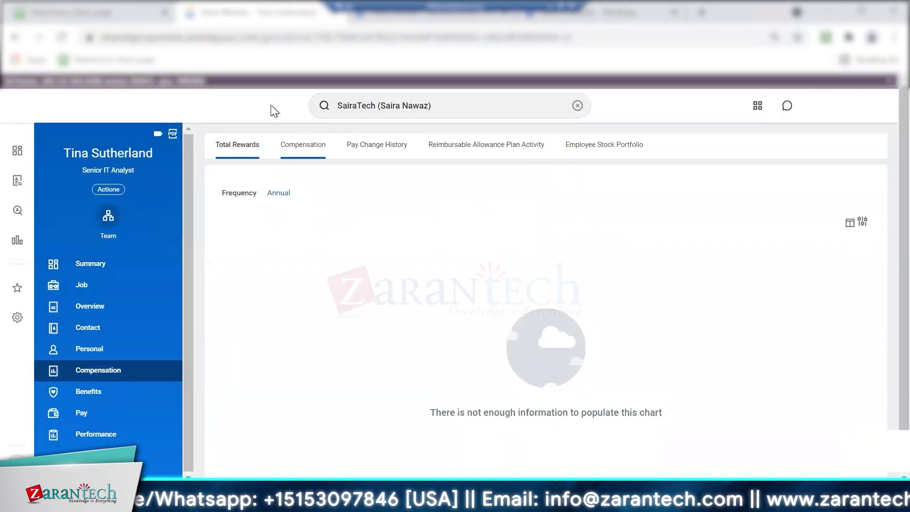
click(303, 153)
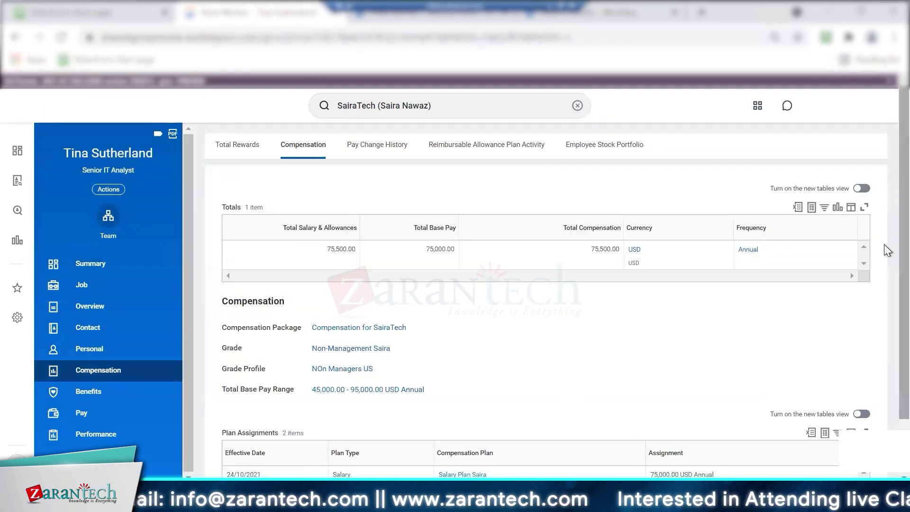
scroll(883, 237, down, 1)
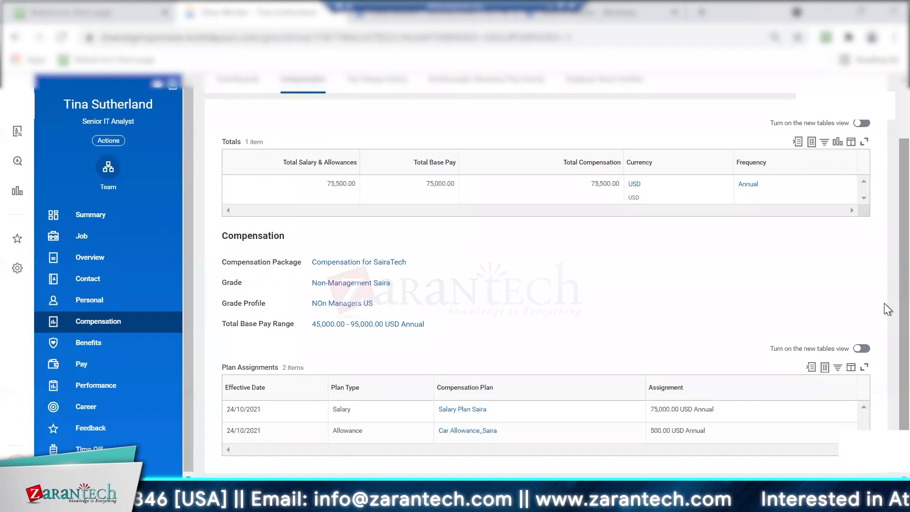
scroll(883, 249, up, 3)
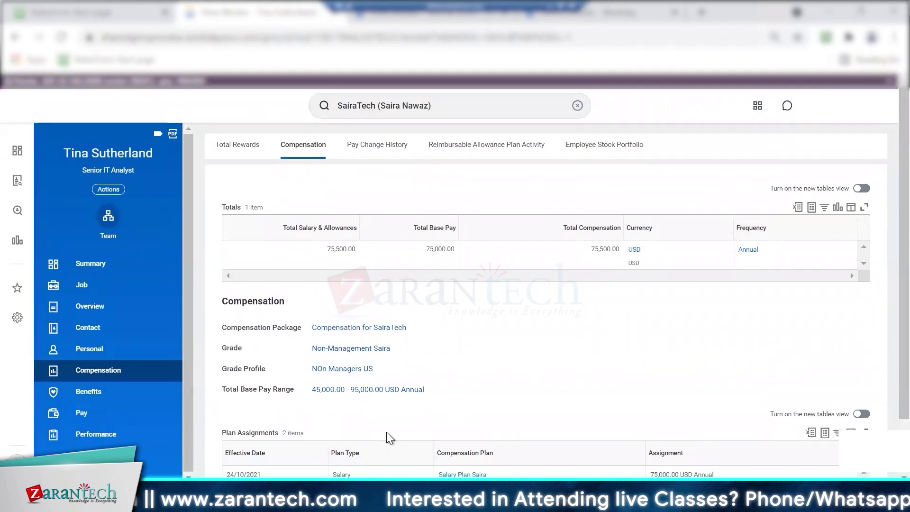
scroll(386, 433, down, 3)
scroll(385, 431, up, 3)
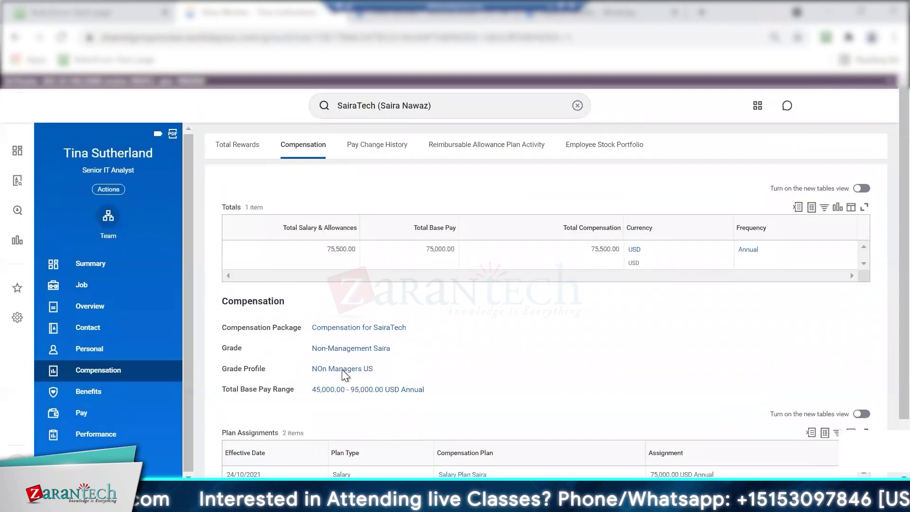
click(121, 411)
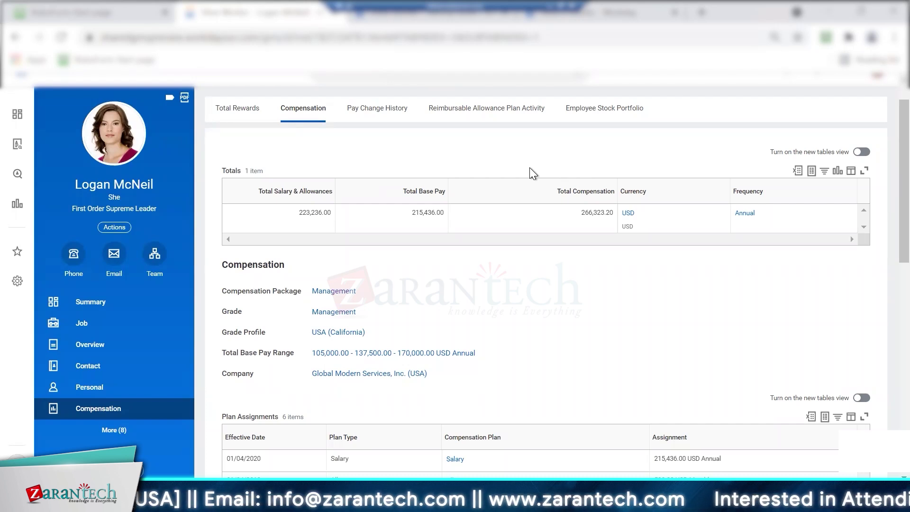
click(81, 322)
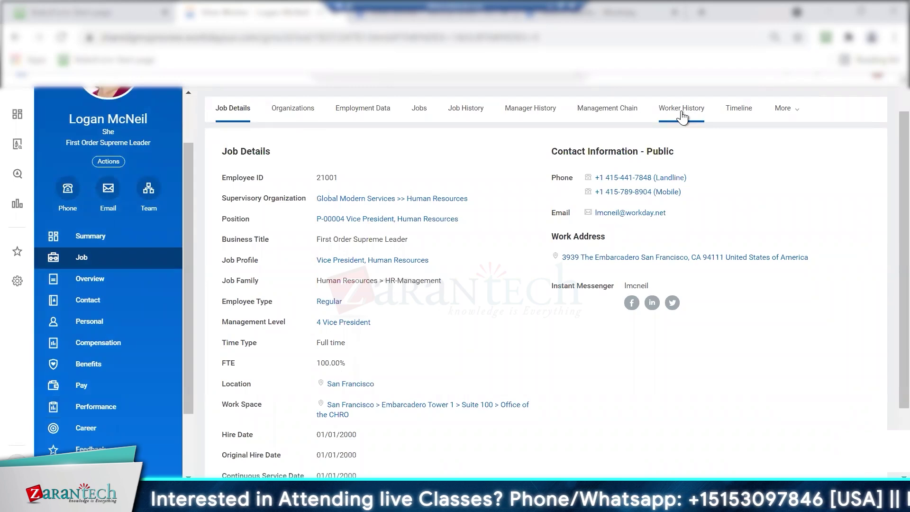
click(677, 112)
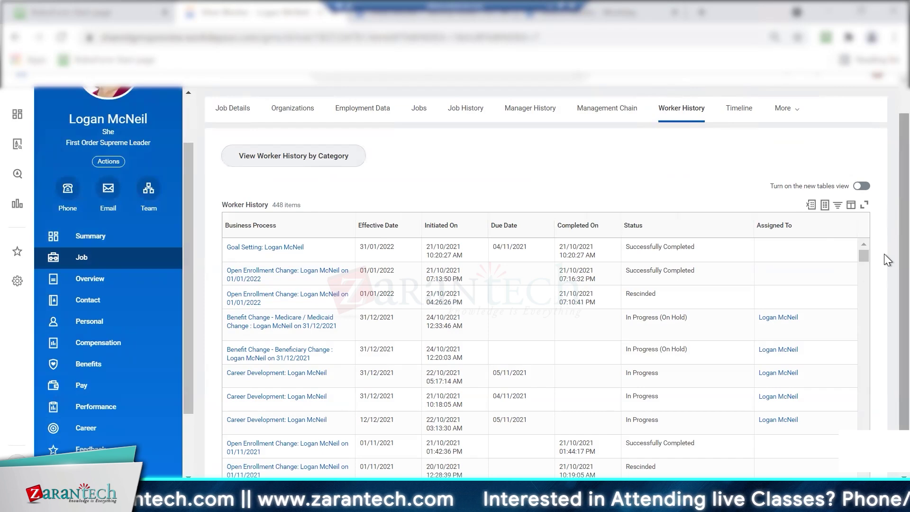
scroll(884, 275, down, 1)
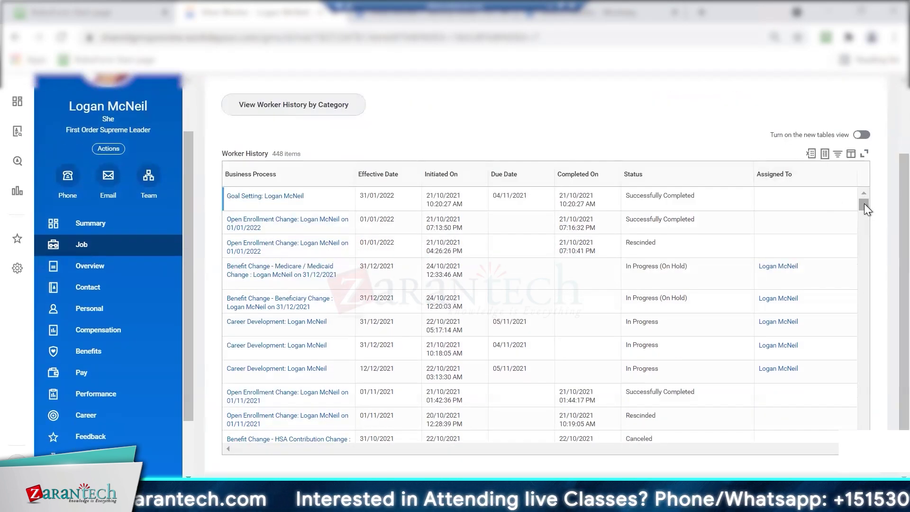
drag(865, 209, 865, 217)
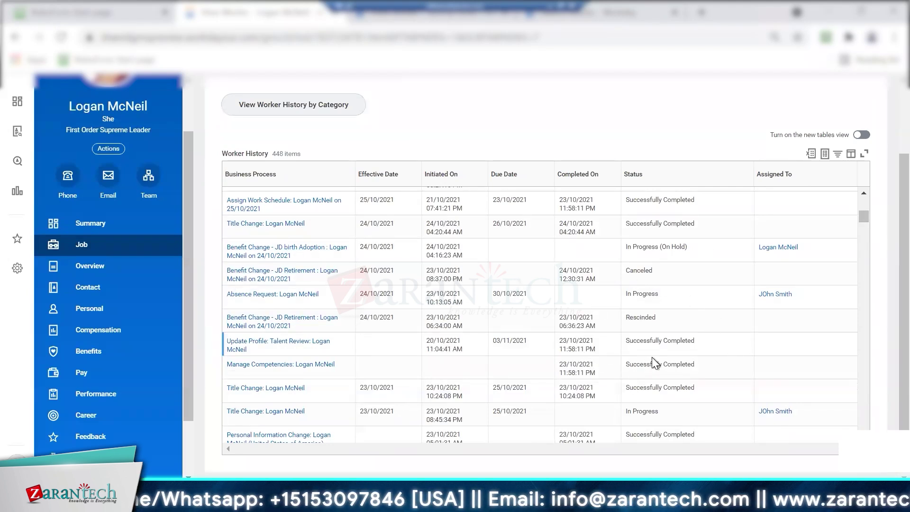
drag(865, 218, 868, 204)
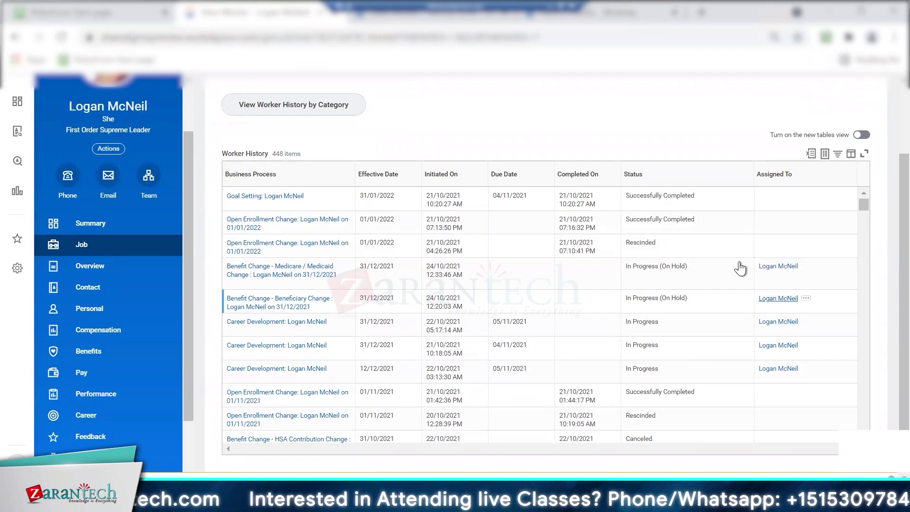
drag(865, 203, 877, 234)
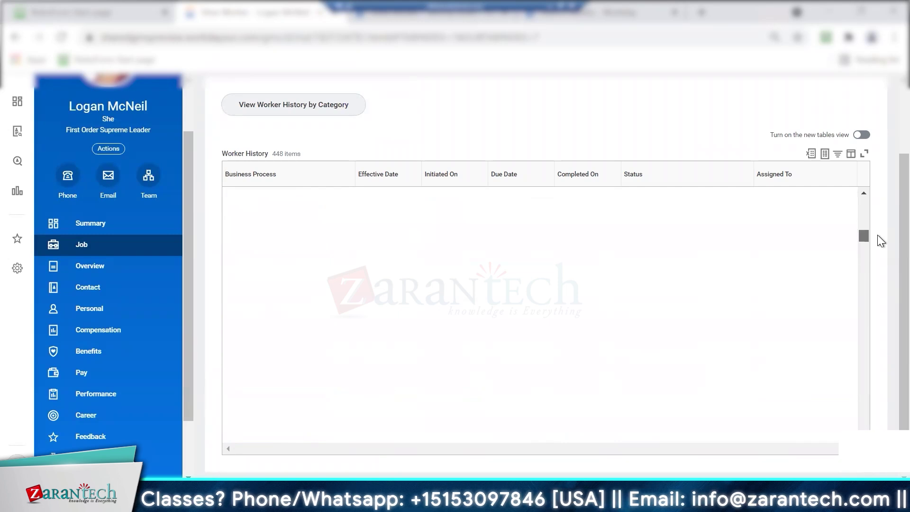
drag(868, 158, 453, 159)
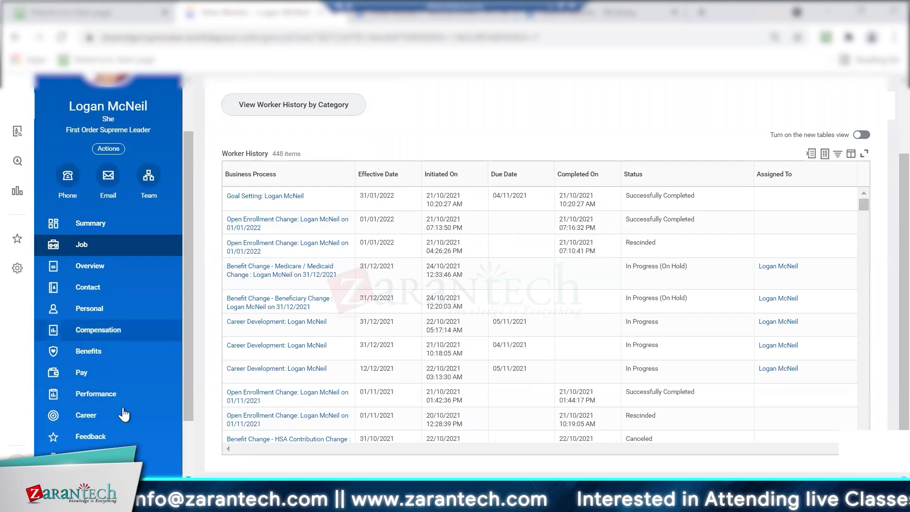
click(98, 329)
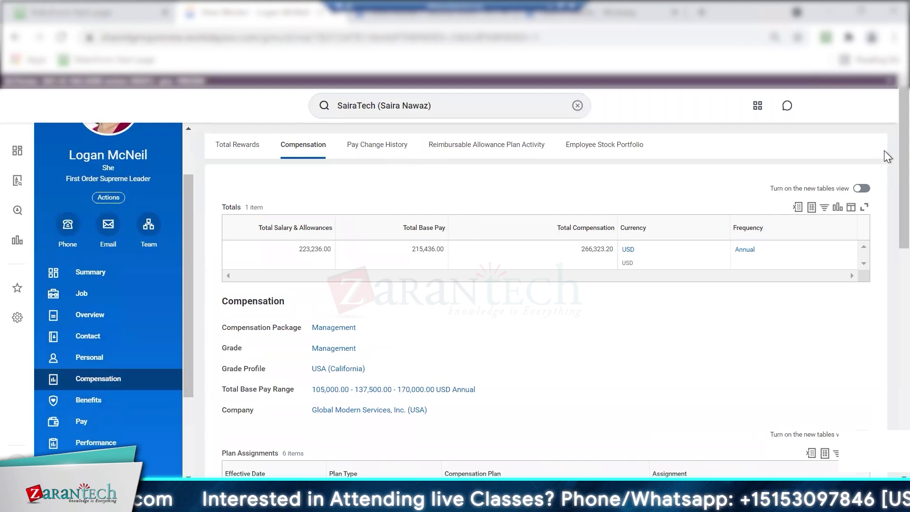
Open SairaTech's Executive Management organization and set the new position's earliest hire date to 01/10/2021
click(517, 105)
key(Return)
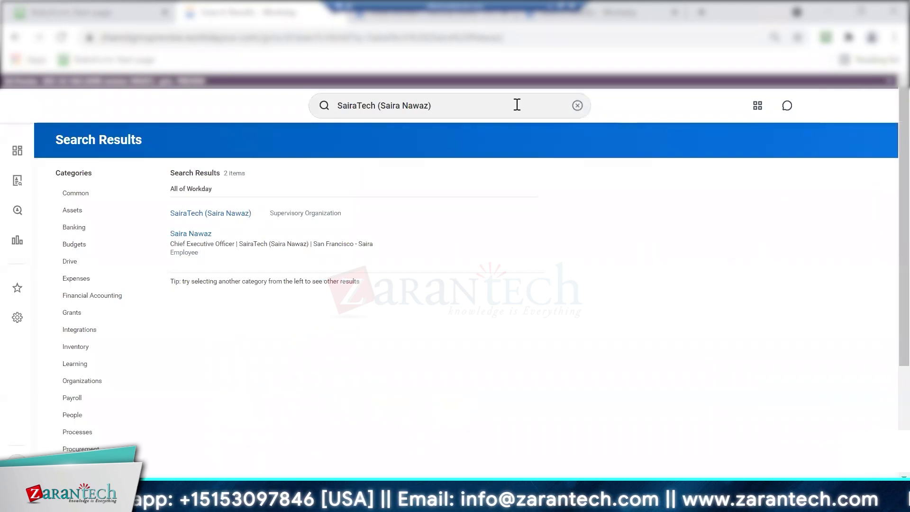
click(221, 214)
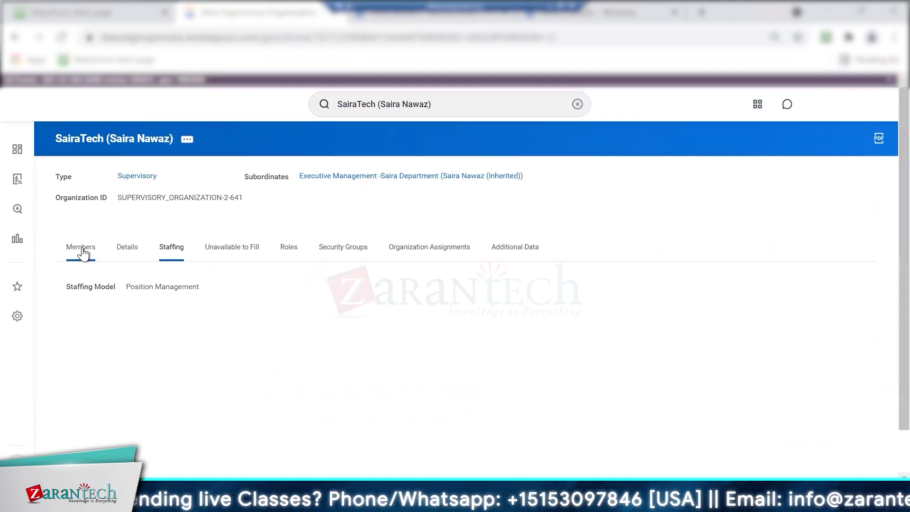
click(438, 180)
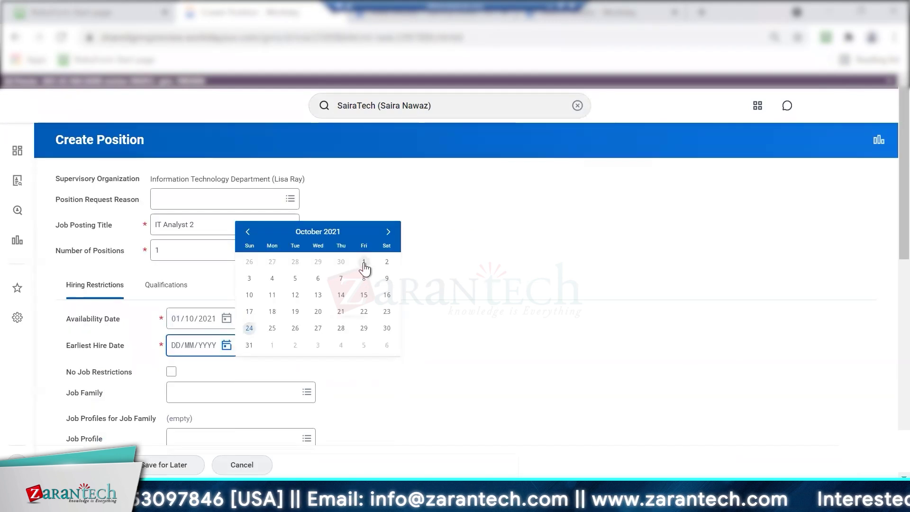
click(362, 266)
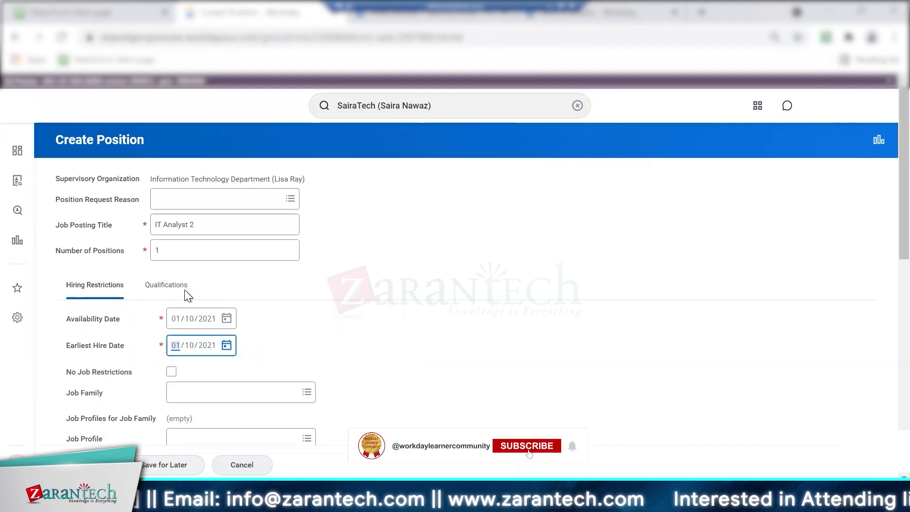
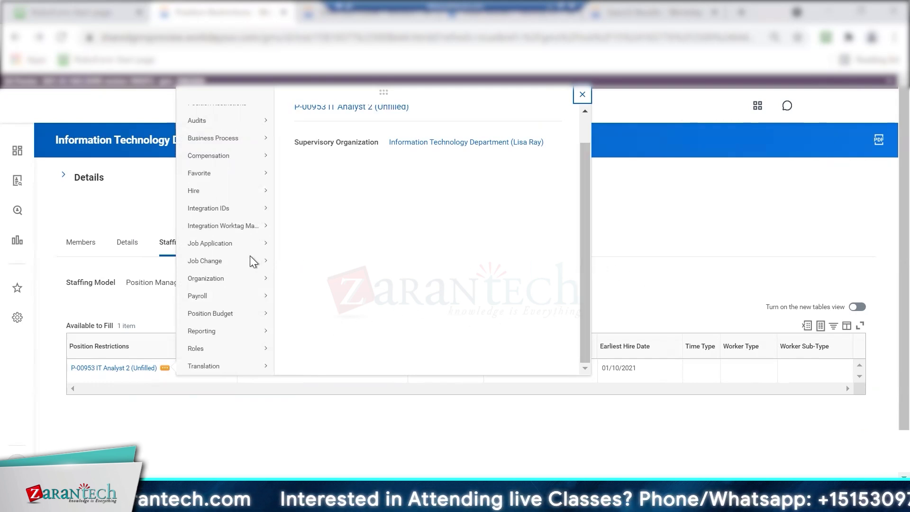
Start a default compensation change for the position, then abandon it and return to the department
mouse_move(244, 294)
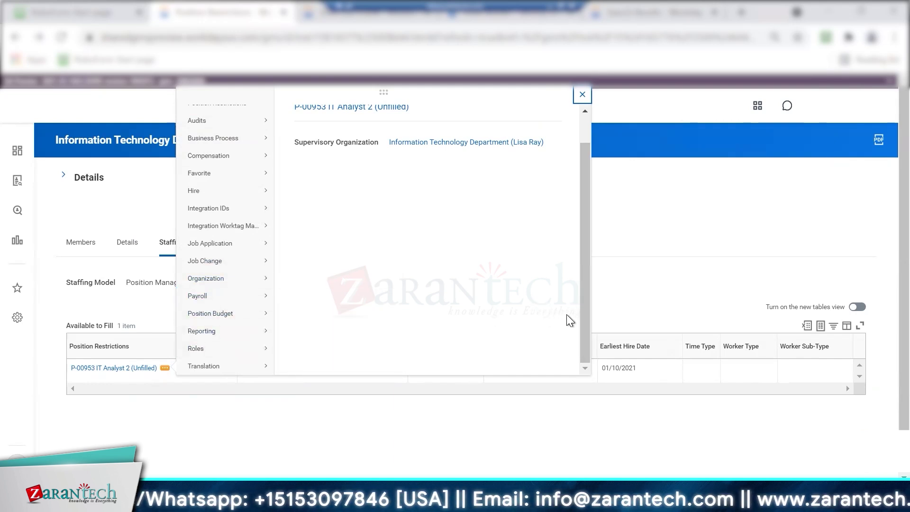
mouse_move(232, 156)
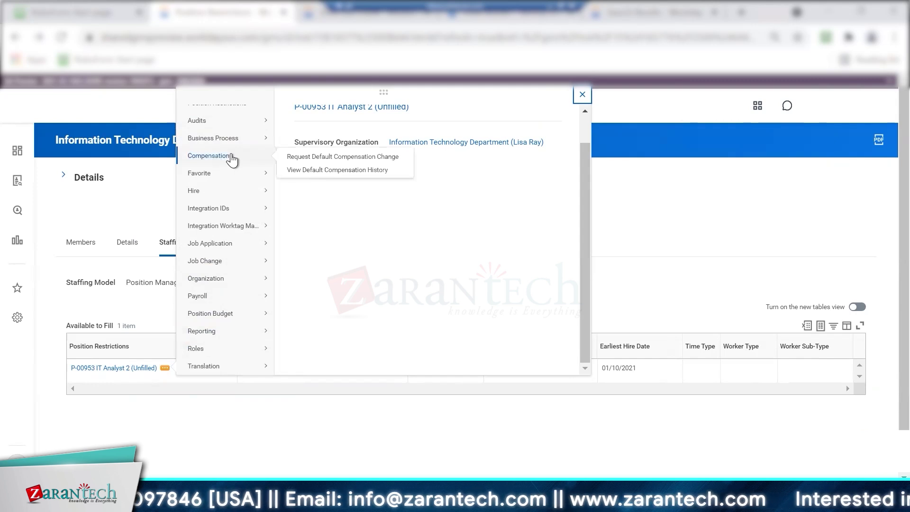
click(291, 158)
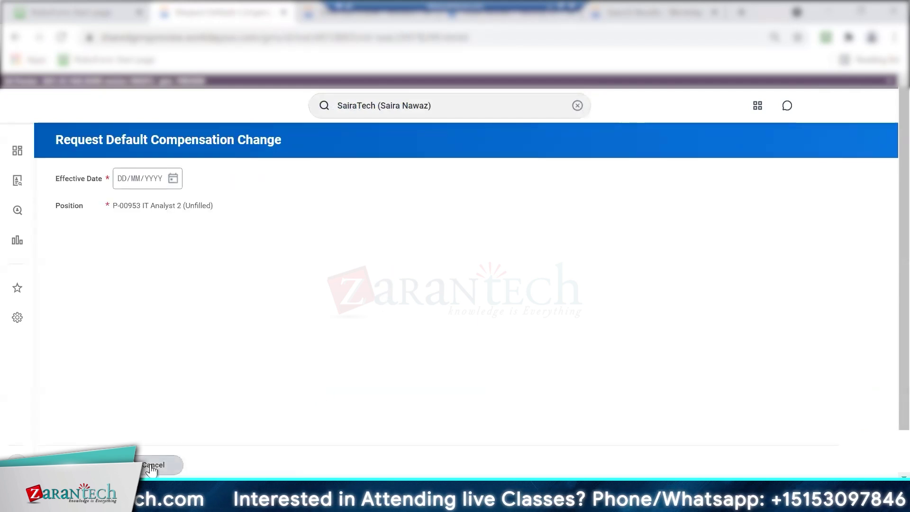
click(213, 460)
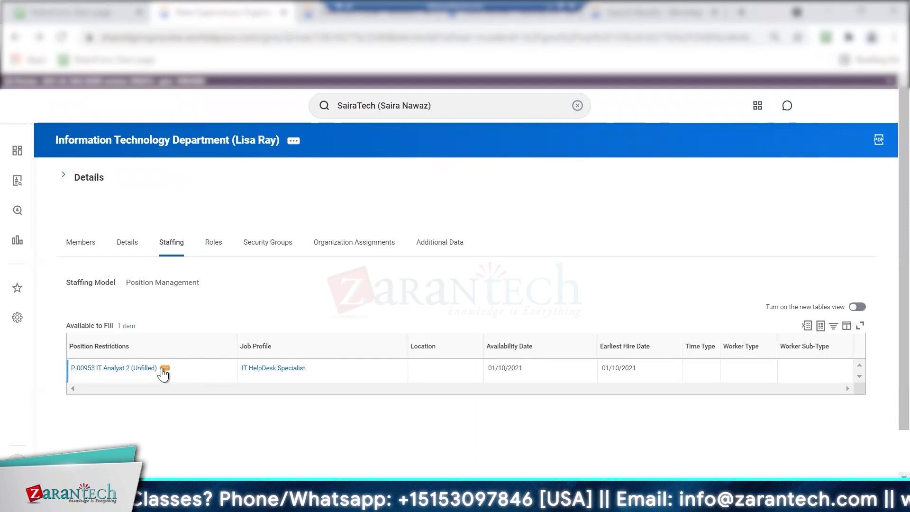
Check position P-00953's default compensation history, then go back to the department staffing page
click(165, 369)
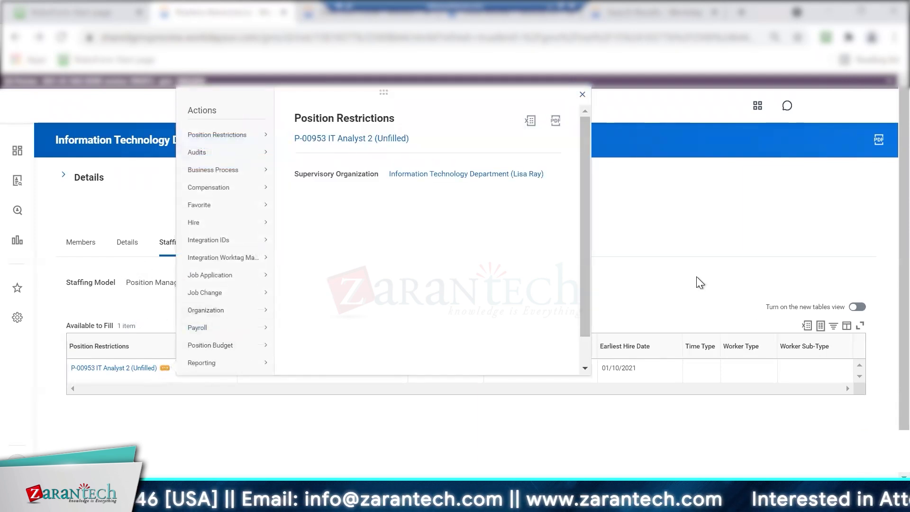
mouse_move(249, 192)
click(304, 203)
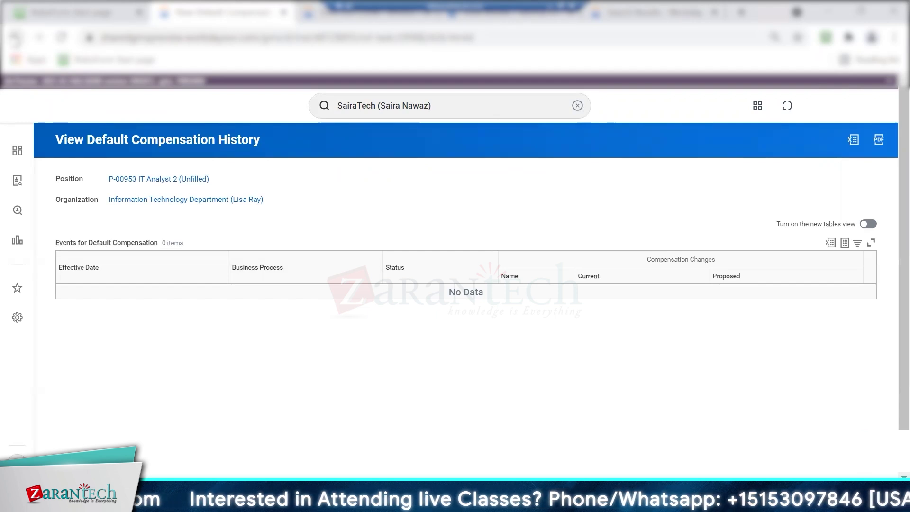
click(15, 37)
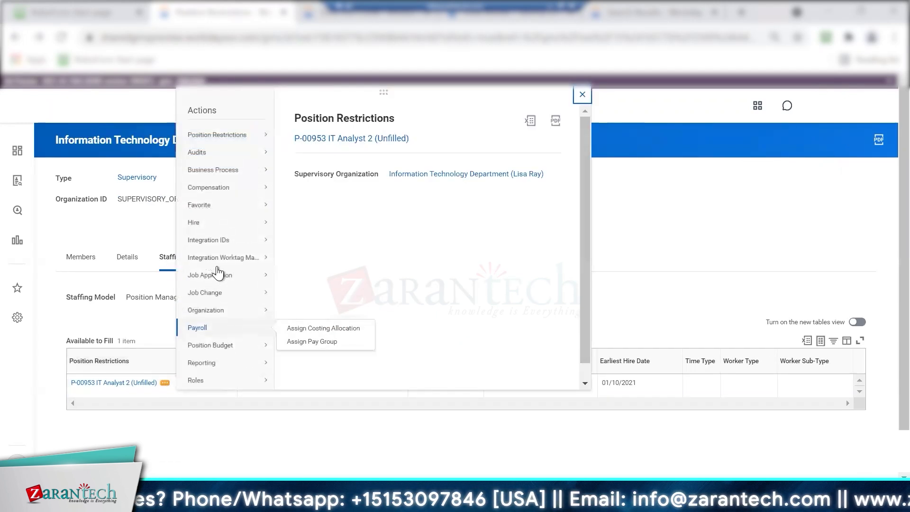
Start the Request Default Compensation Change for P-00953 IT Analyst 2 and begin its effective date
mouse_move(233, 192)
click(294, 188)
click(120, 181)
Set the compensation change effective date to 24/10/2021 and confirm it
click(174, 179)
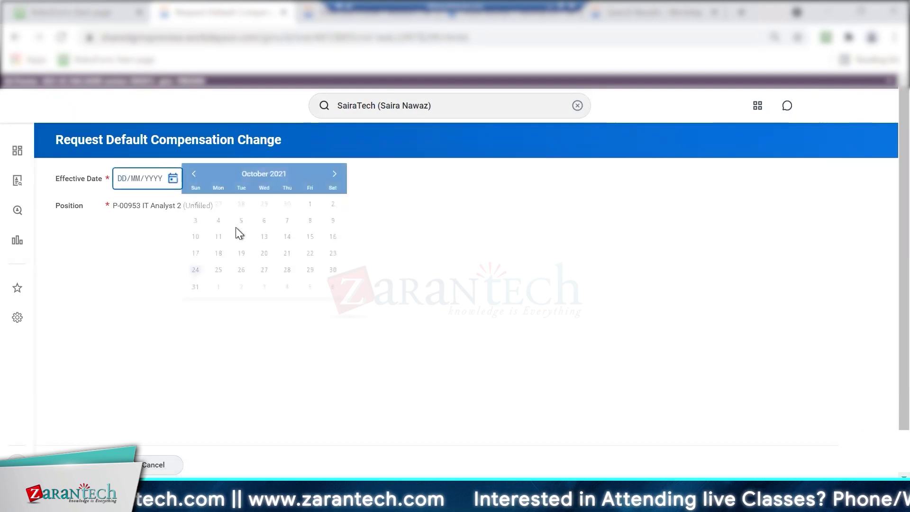
click(196, 270)
click(86, 465)
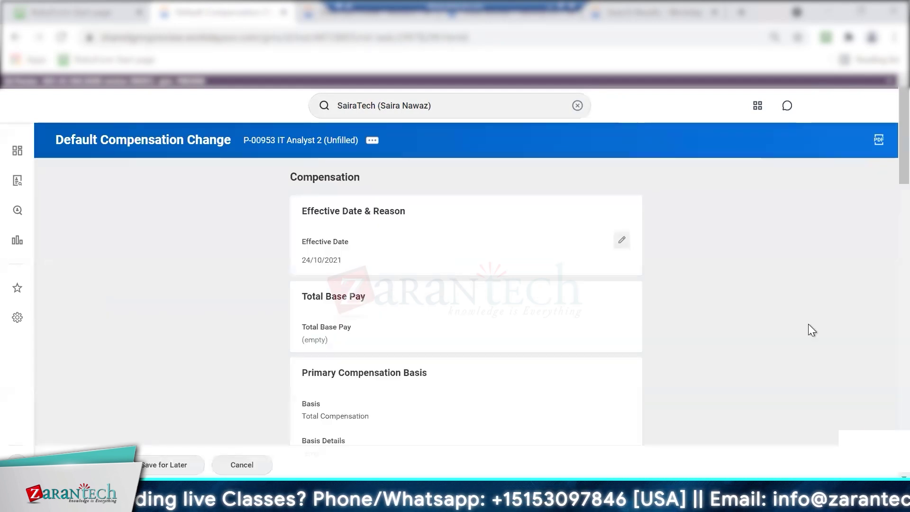
scroll(884, 203, down, 6)
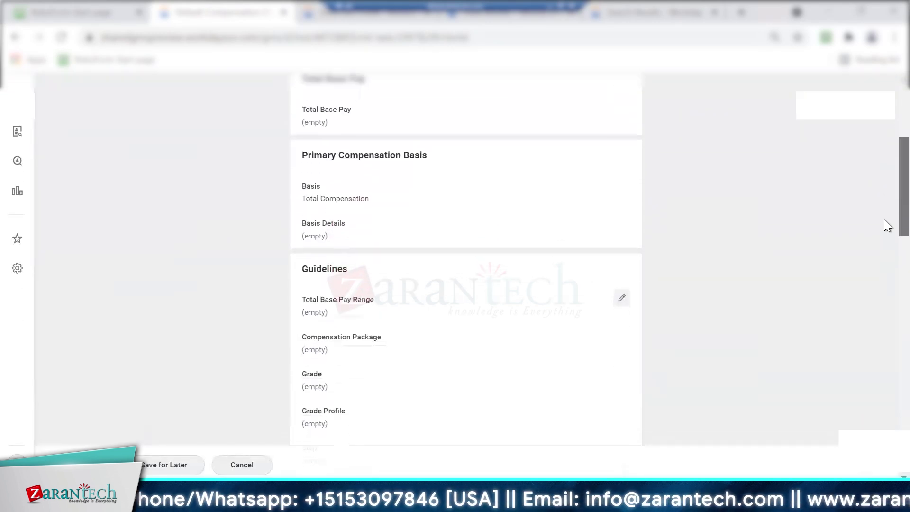
scroll(885, 232, up, 2)
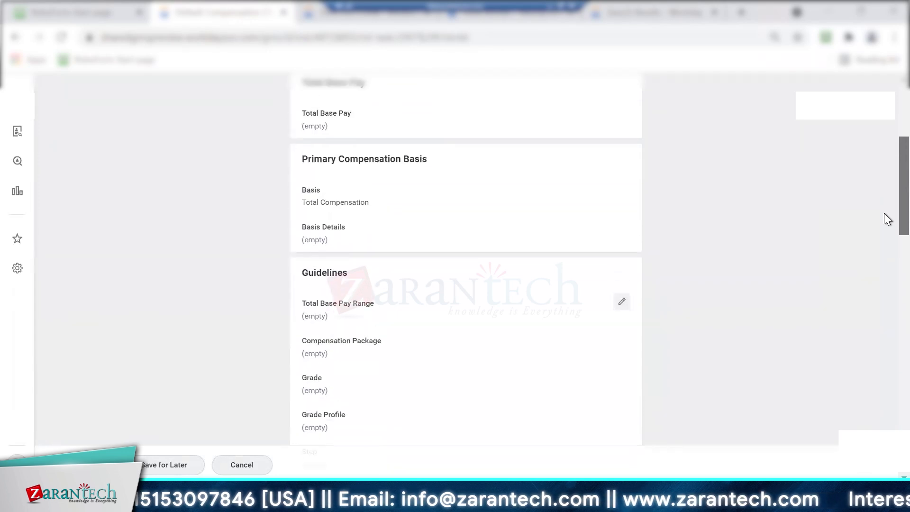
Set the guidelines to the Compensation for SairaTech package and Non-Management Saira grade
click(622, 322)
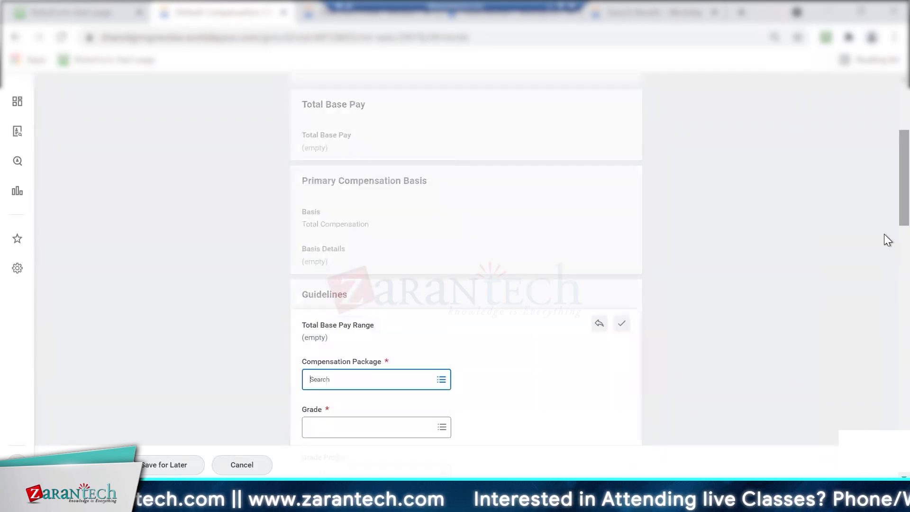
scroll(883, 240, down, 3)
text(saira)
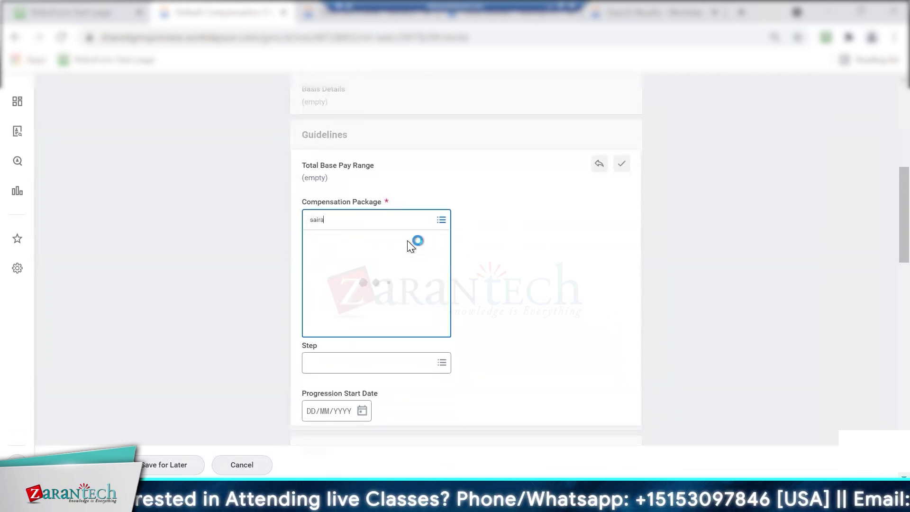
click(376, 269)
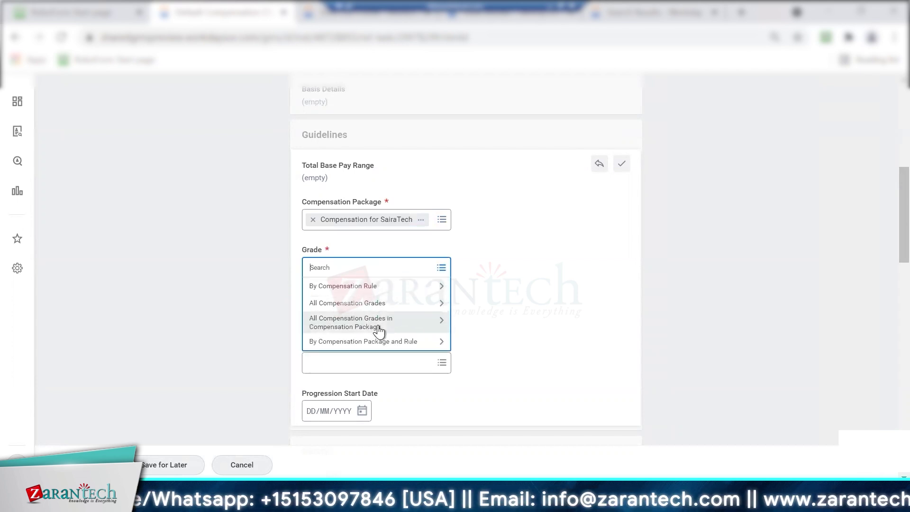
click(377, 326)
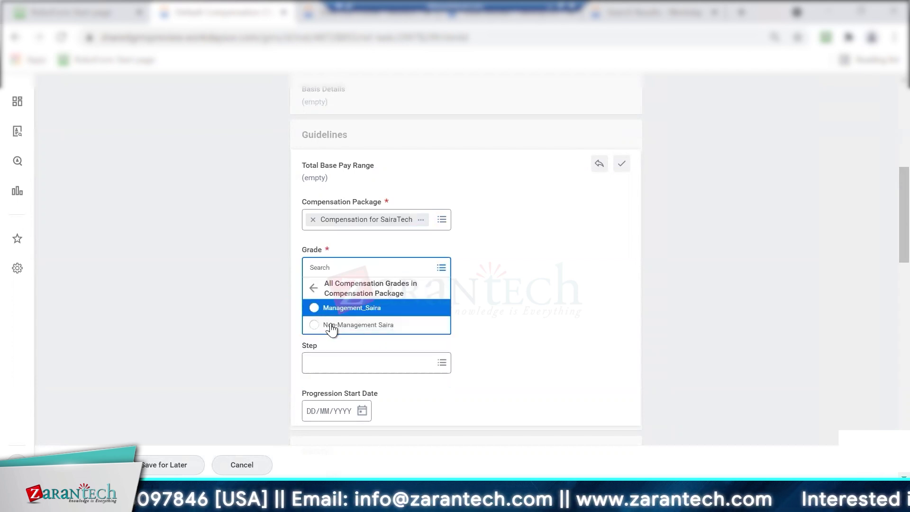
click(332, 326)
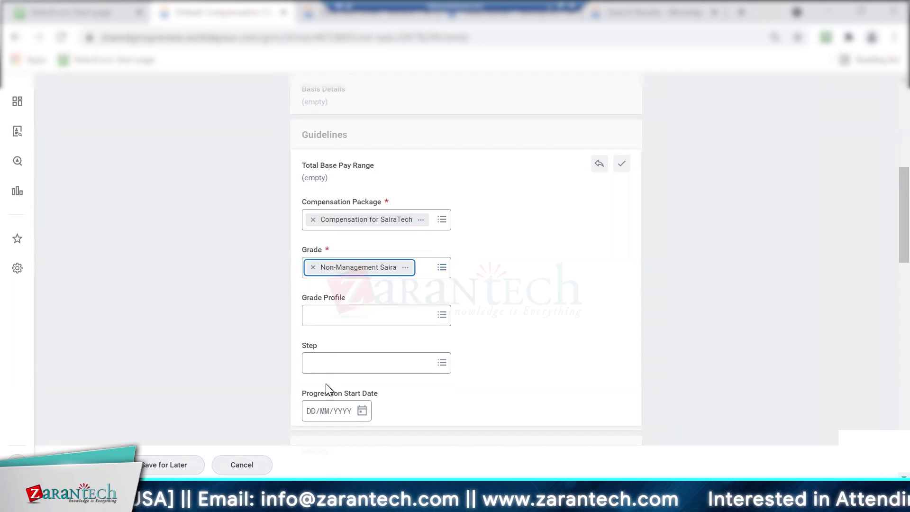
click(619, 162)
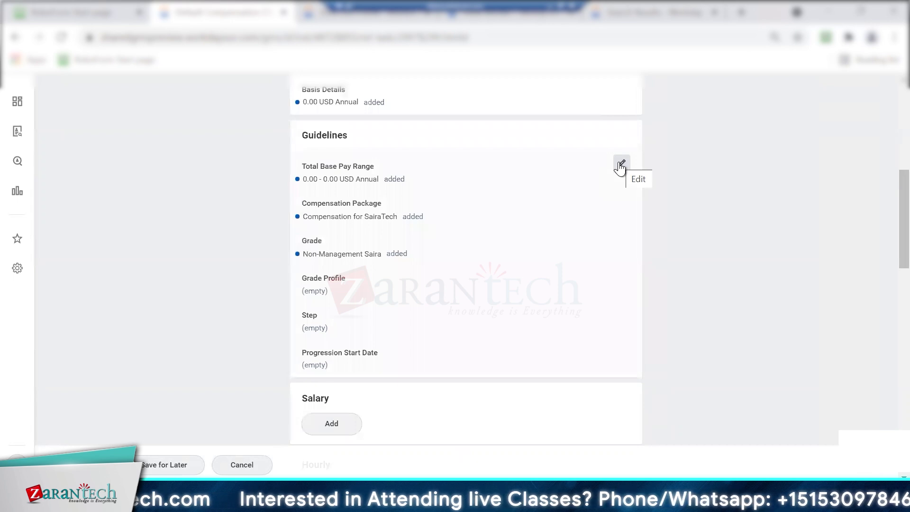
Add a Salary plan entry from the SairaTech compensation package
drag(903, 224, 884, 308)
click(332, 84)
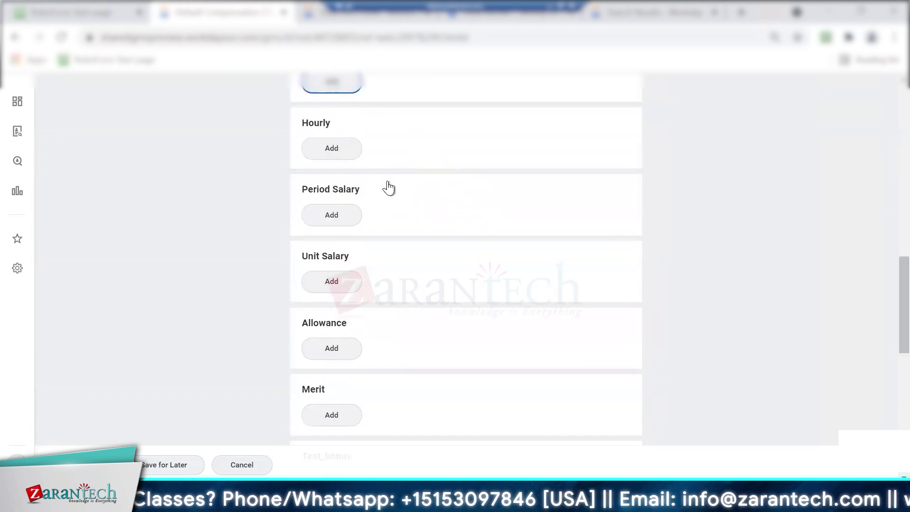
click(357, 279)
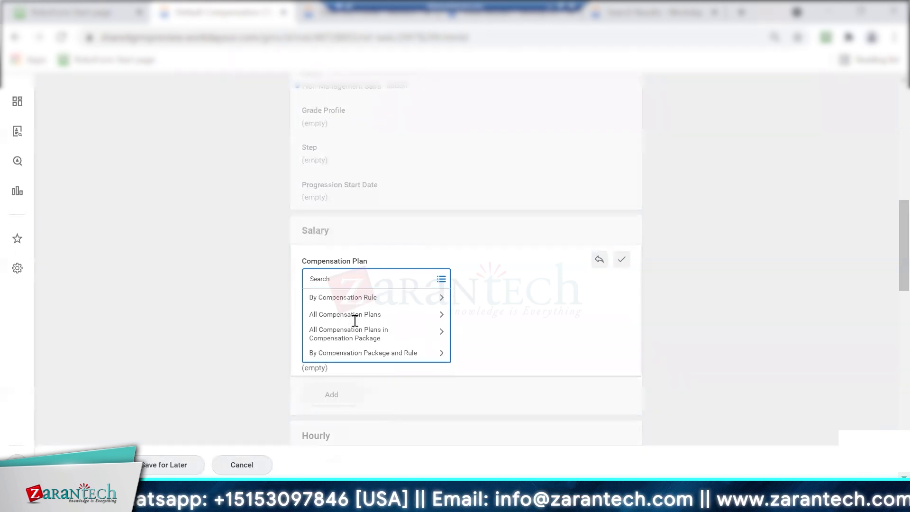
click(351, 331)
click(334, 320)
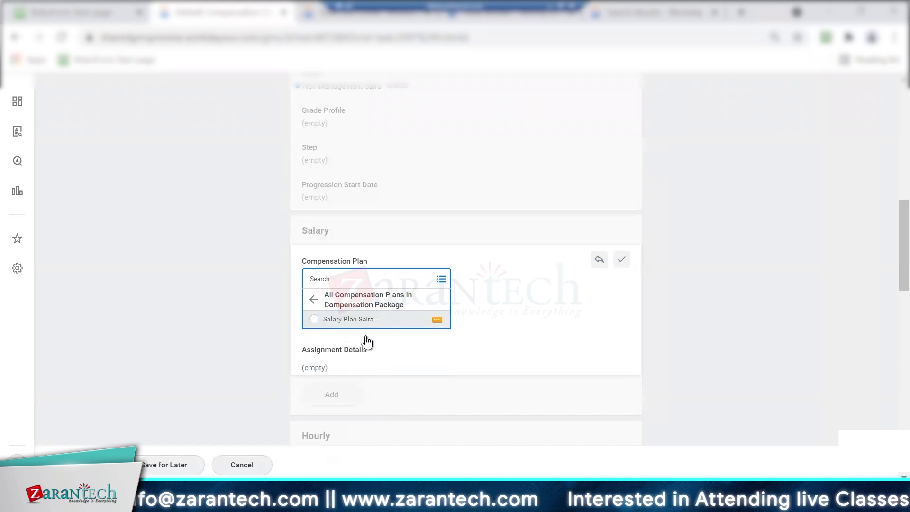
click(625, 260)
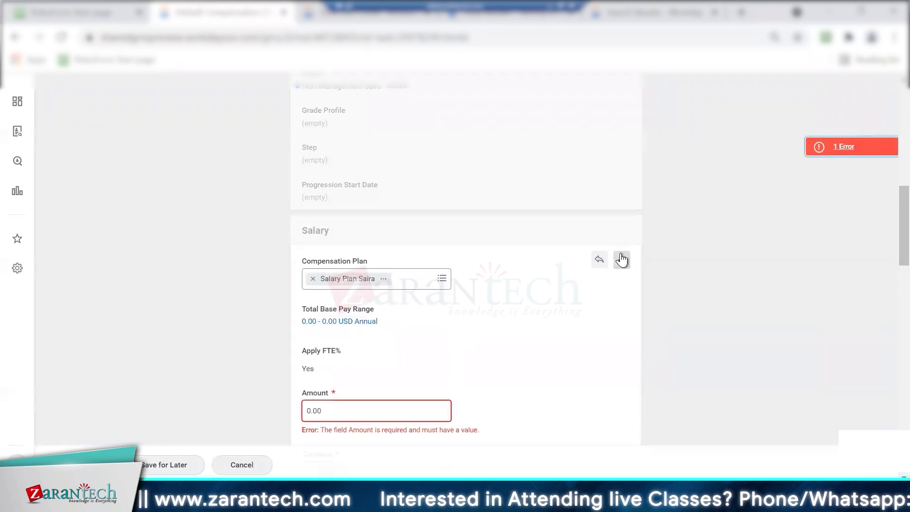
Discard the incomplete salary entry, submit the request and dismiss the confirmation
scroll(884, 258, down, 3)
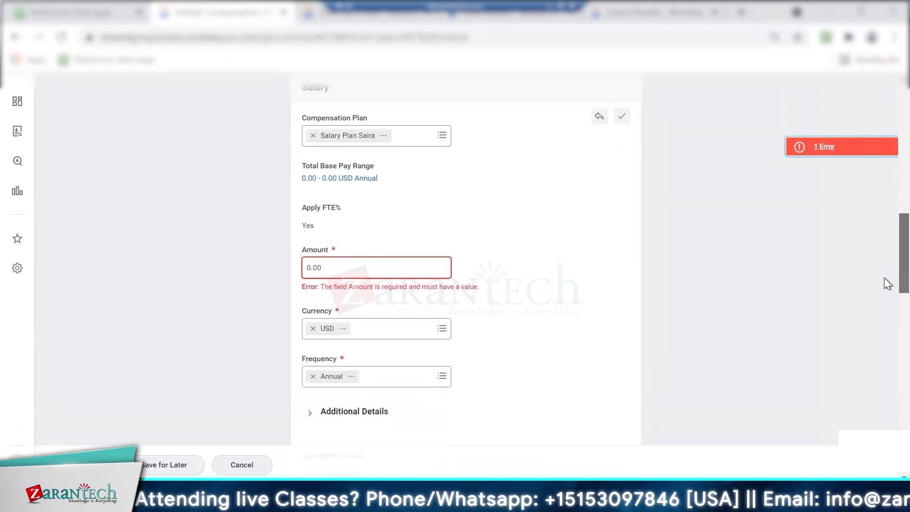
scroll(883, 269, up, 1)
click(599, 159)
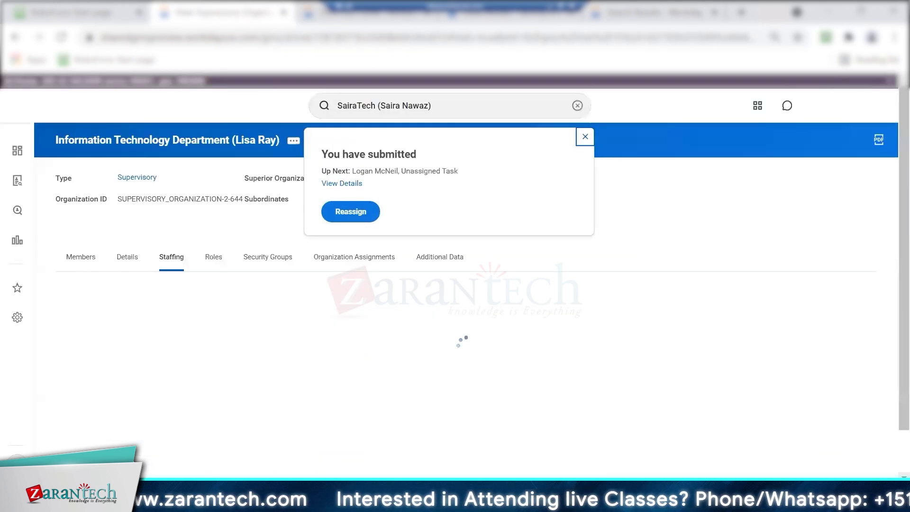
click(364, 213)
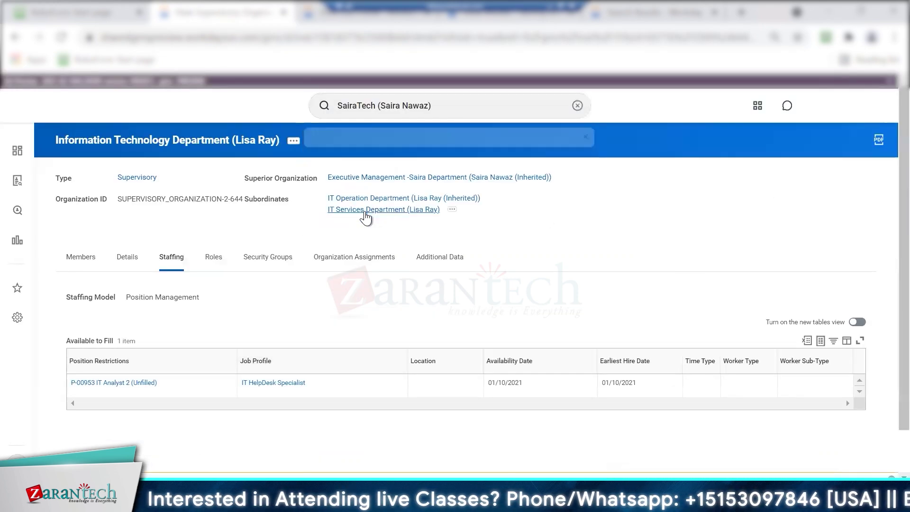
Sort the Business Process Unassigned Step Audit by Date, newest first
click(359, 256)
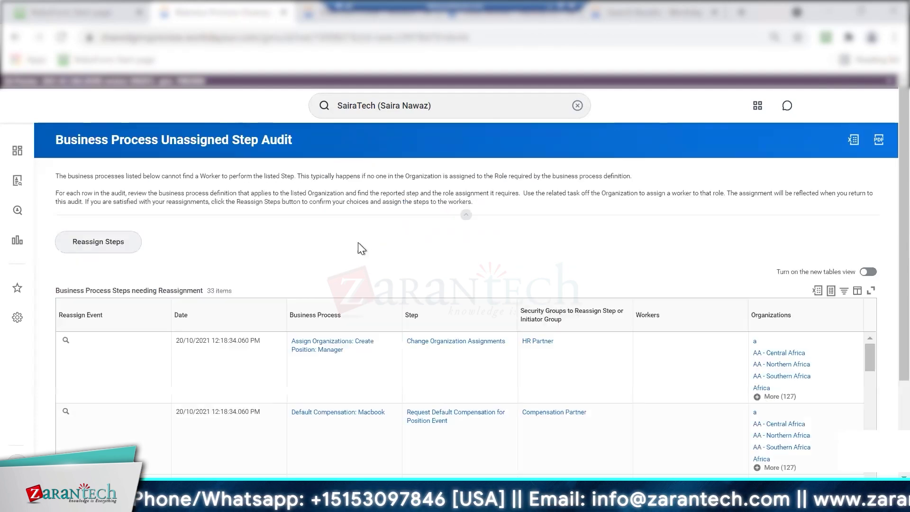
scroll(887, 292, down, 3)
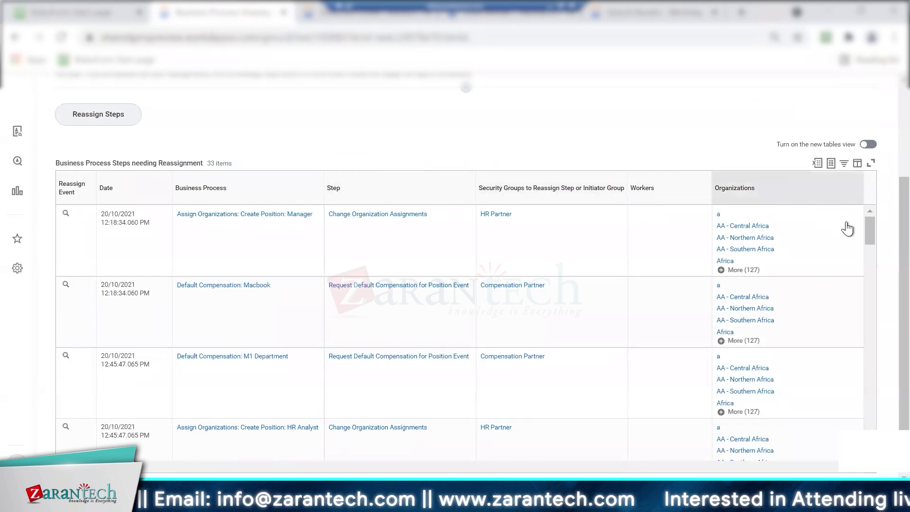
click(110, 189)
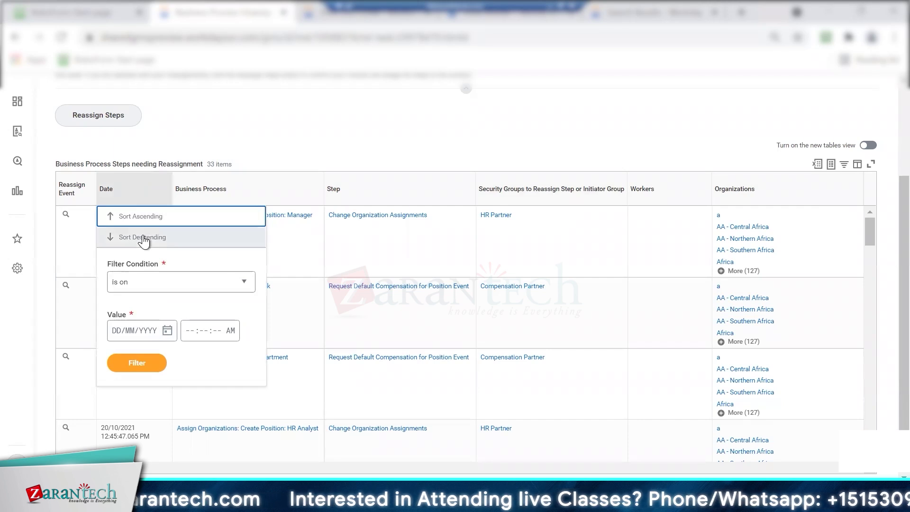
click(124, 239)
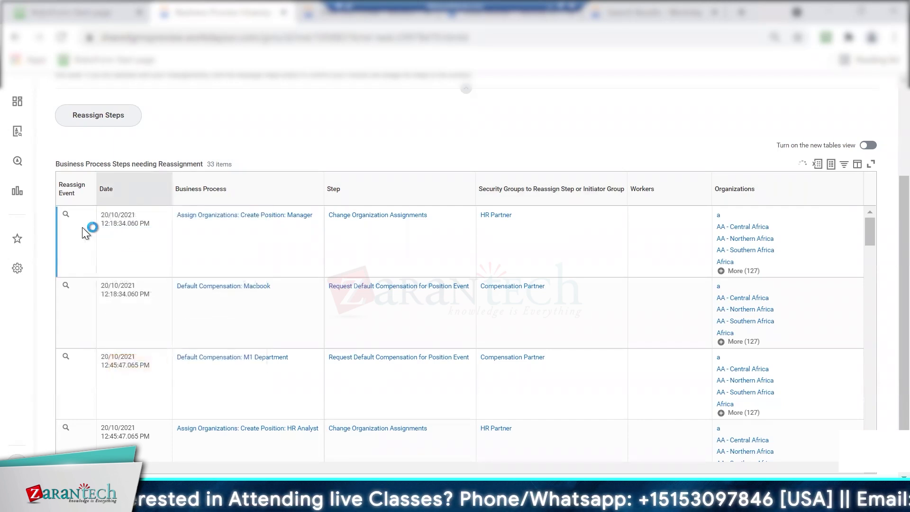
Reassign the newest unassigned Review Default Compensation task to the searched worker and submit
mouse_move(76, 217)
click(75, 215)
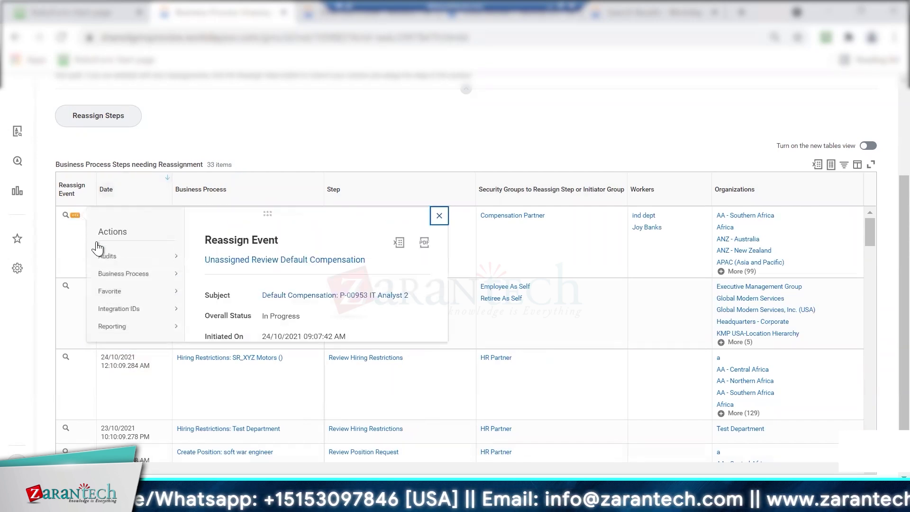
mouse_move(132, 279)
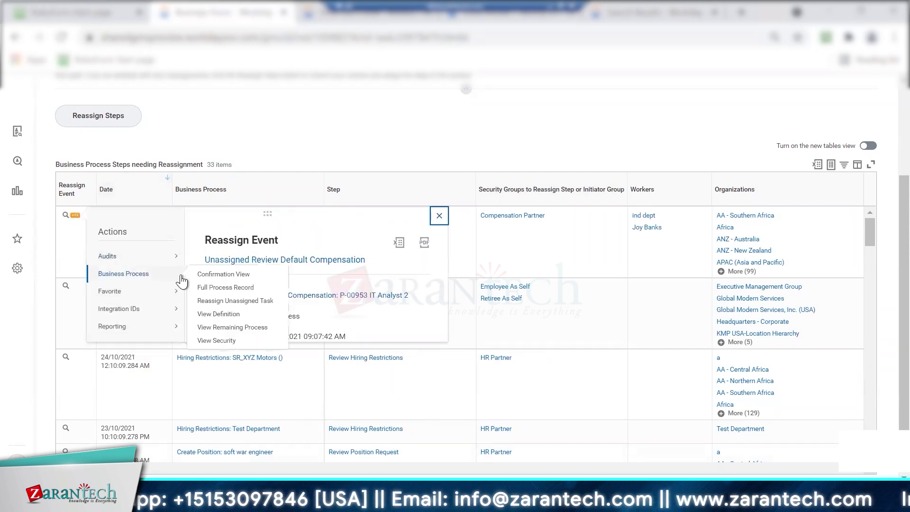
click(211, 300)
click(176, 221)
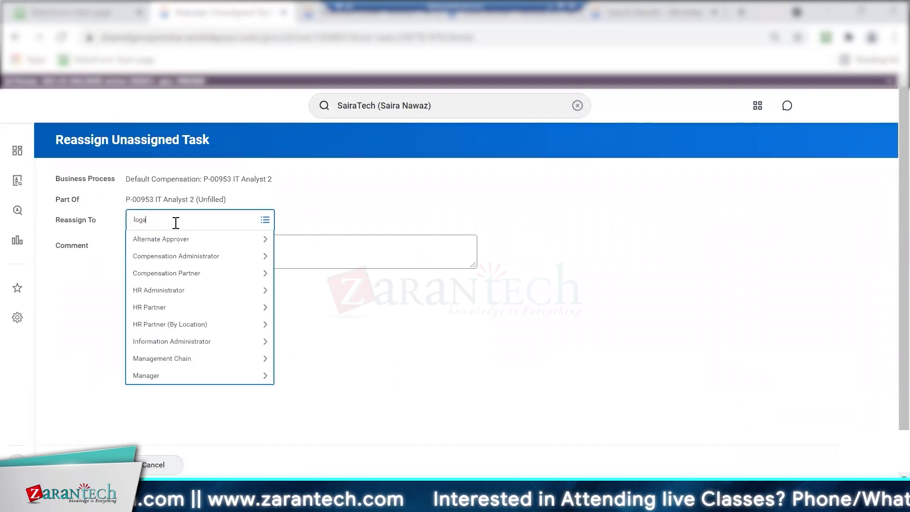
text(logan mc)
key(Return)
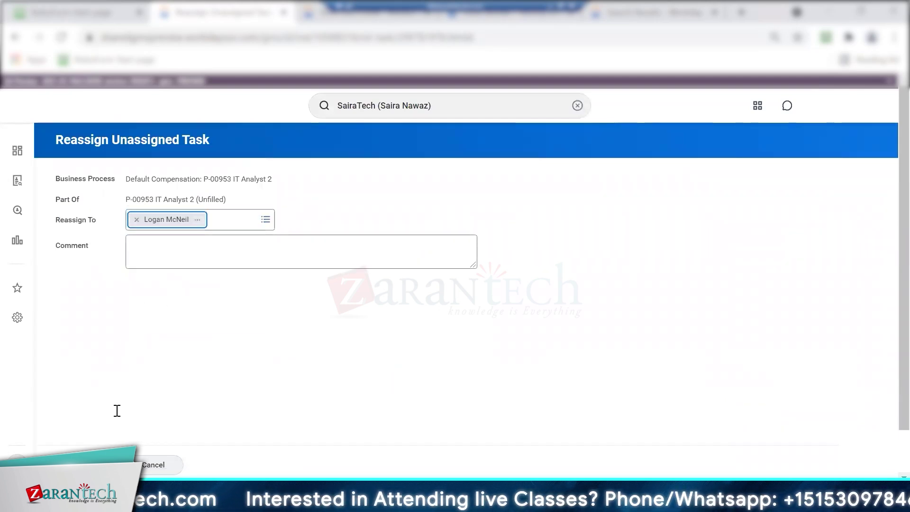
click(89, 465)
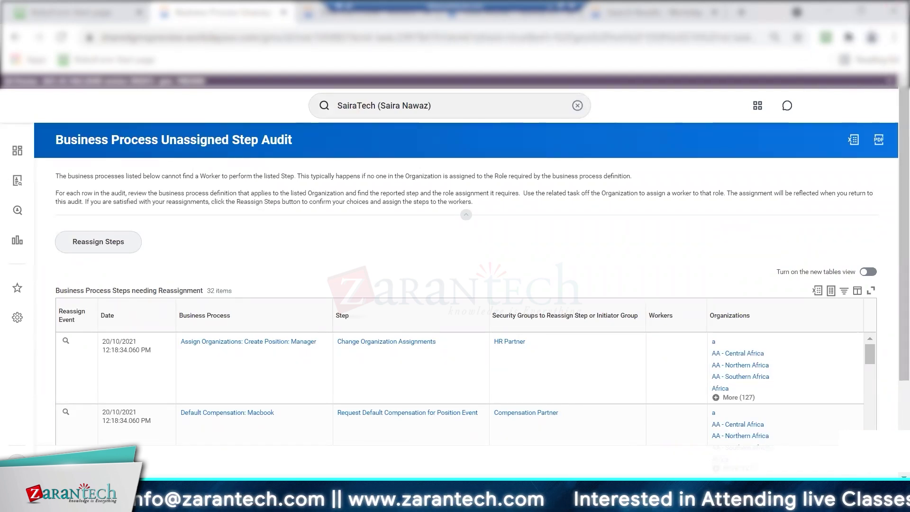
Approve P-00953's Review Default Compensation item from the Inbox, then return to reassign the next step
click(834, 121)
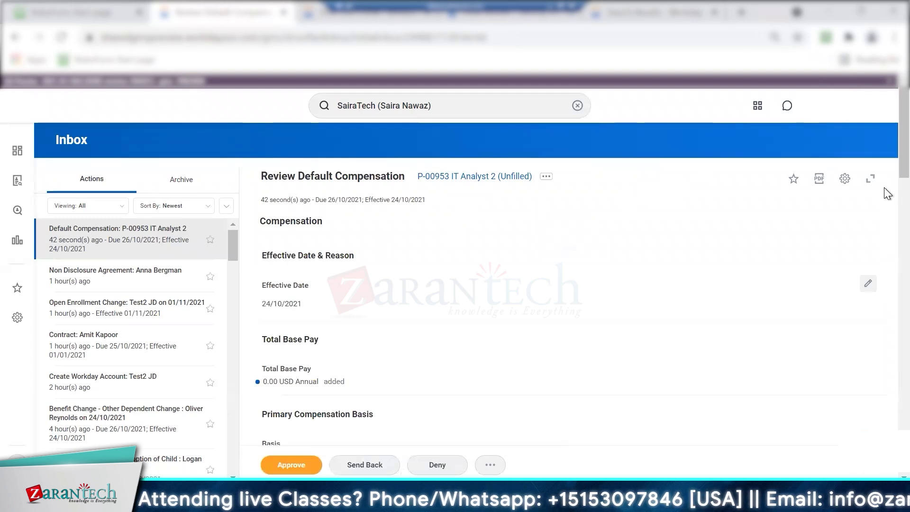
scroll(884, 237, down, 7)
scroll(885, 275, down, 4)
scroll(885, 270, up, 4)
scroll(885, 284, down, 2)
scroll(887, 300, down, 15)
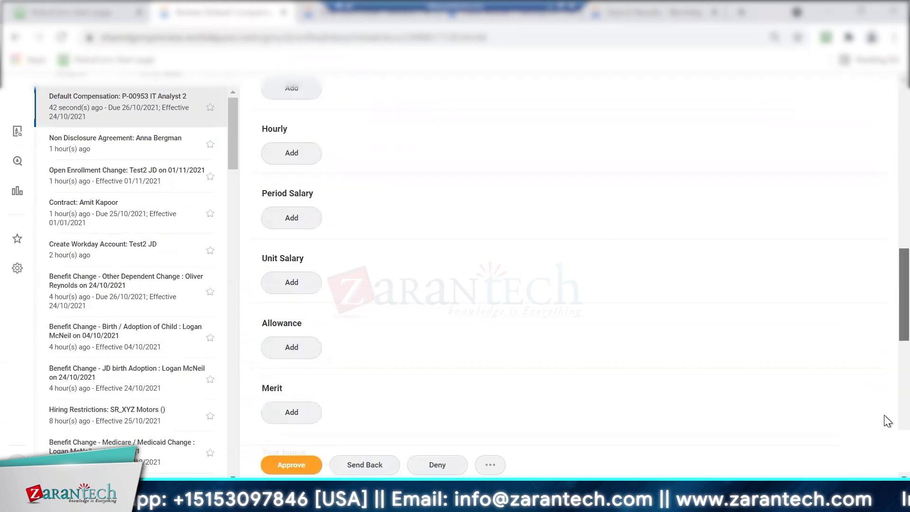
click(283, 468)
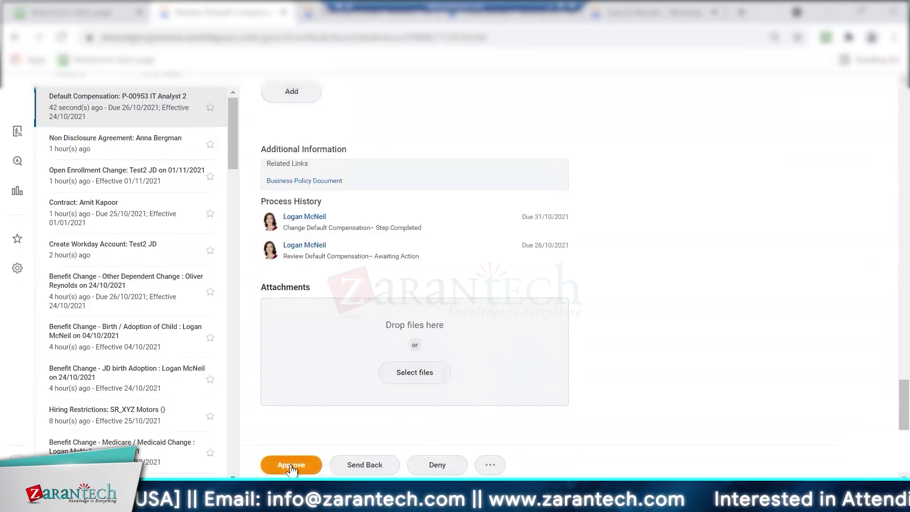
click(291, 466)
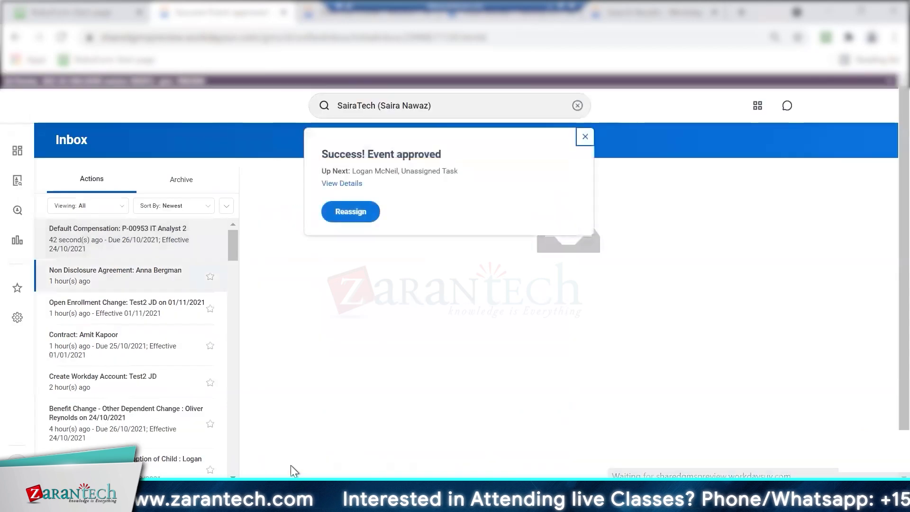
click(345, 214)
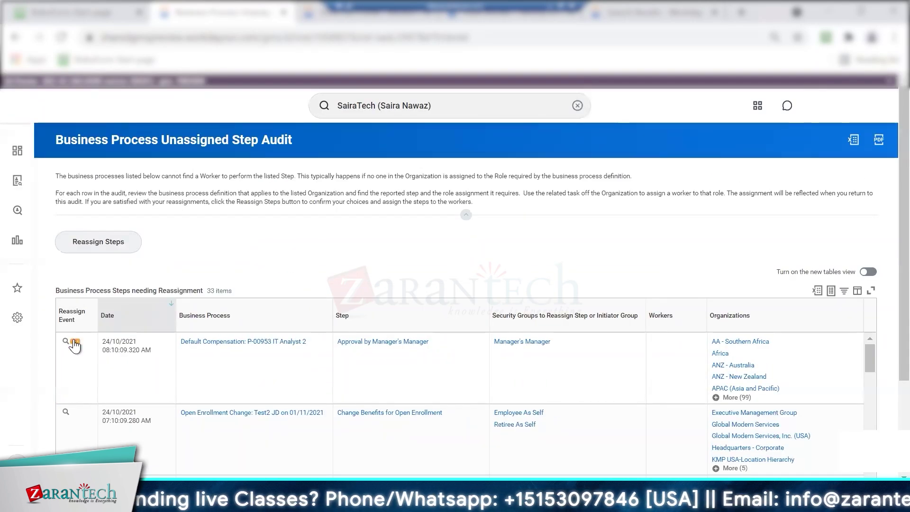
Reassign the P-00953 Manager's Manager approval step to the same worker and submit
click(74, 342)
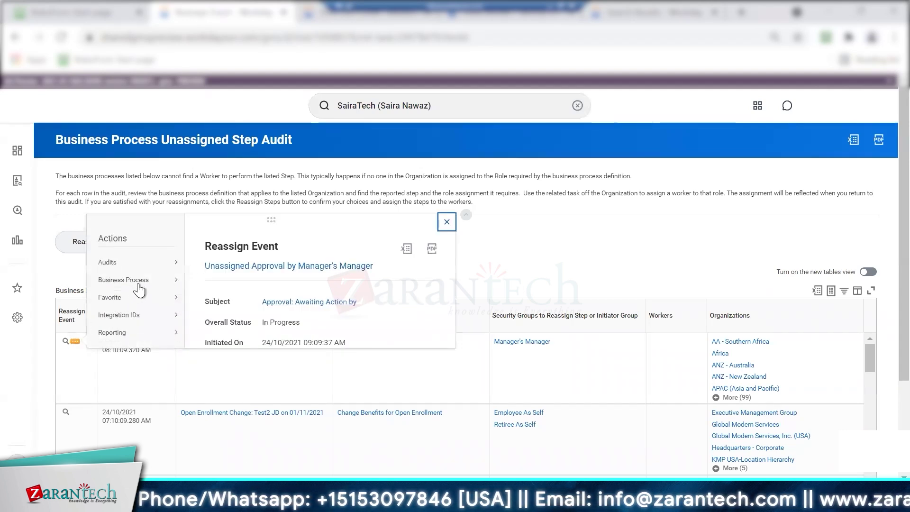
mouse_move(142, 281)
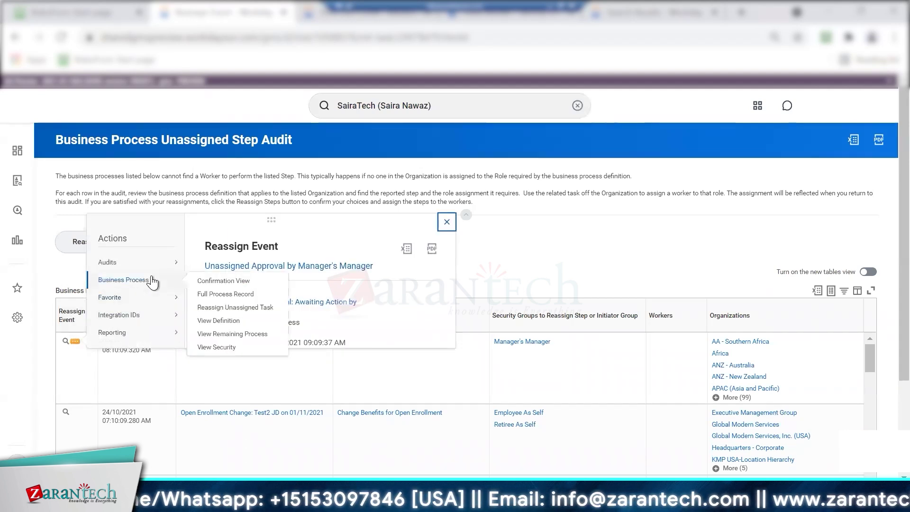
click(235, 307)
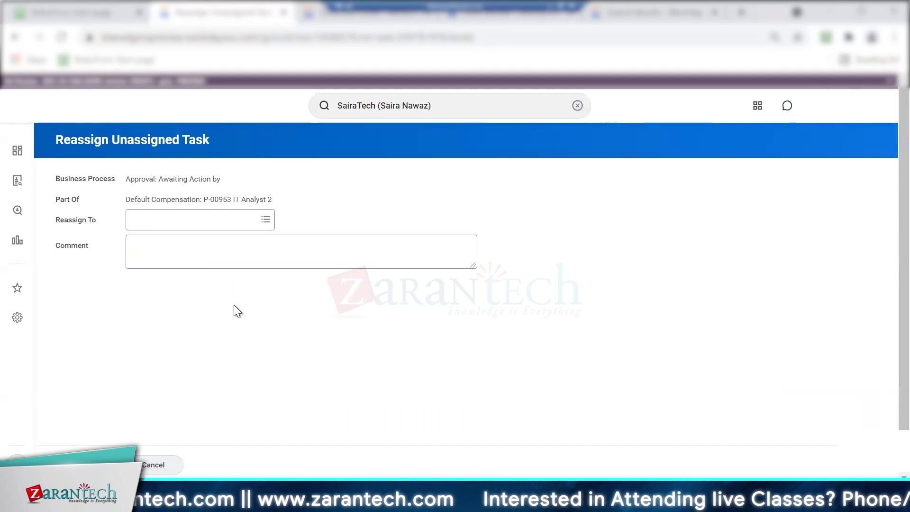
click(140, 221)
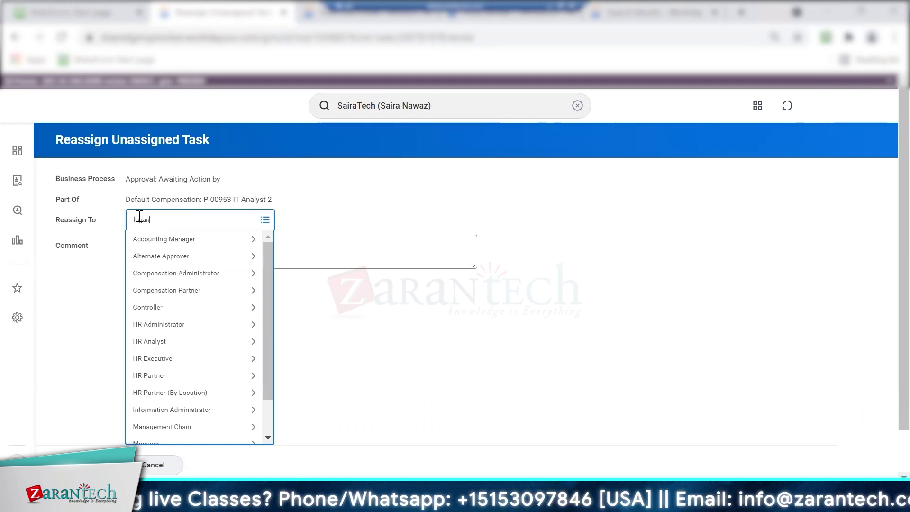
key(Return)
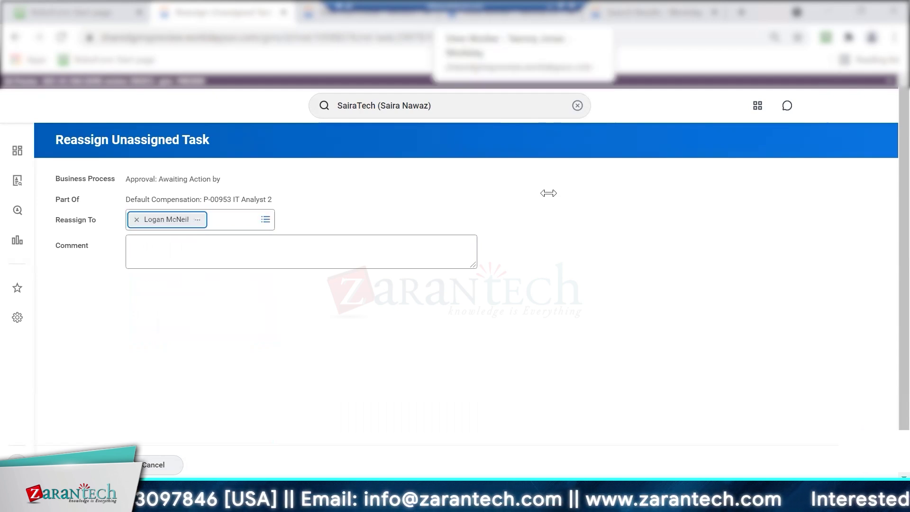
click(86, 464)
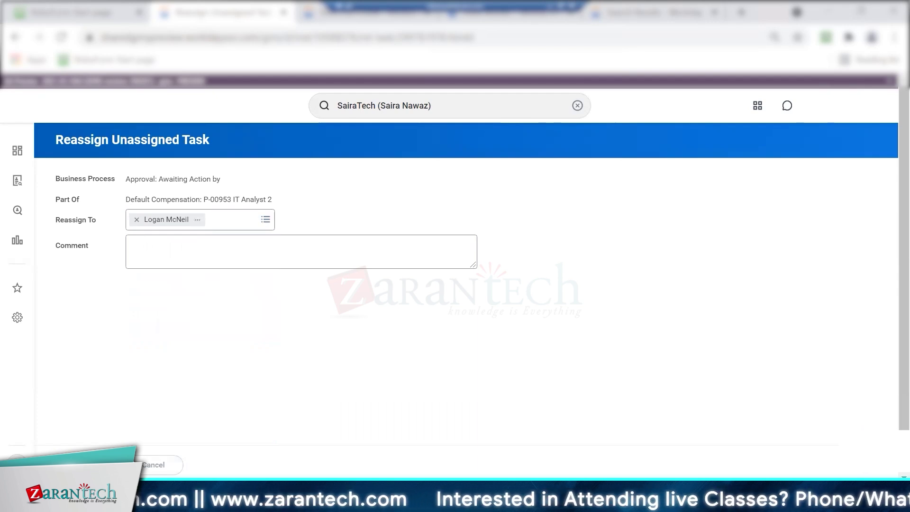
Edit the new hire's last name
click(136, 430)
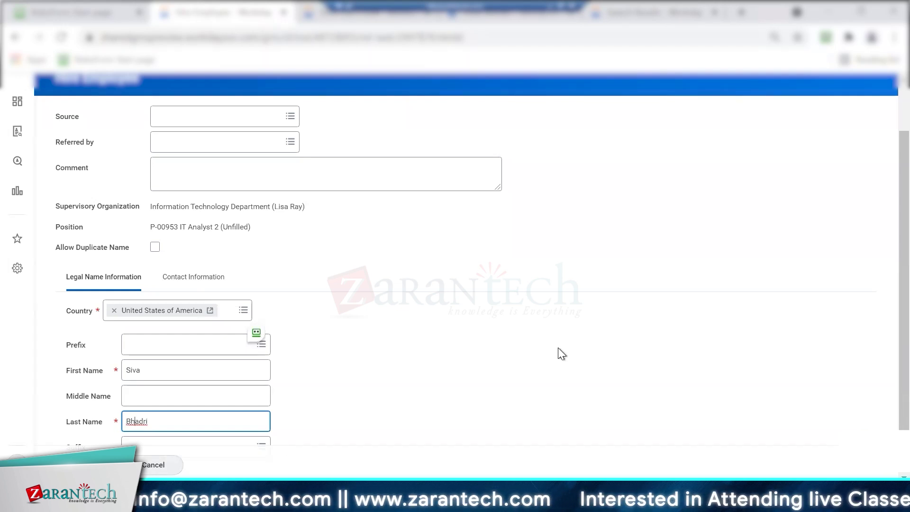
scroll(871, 405, down, 1)
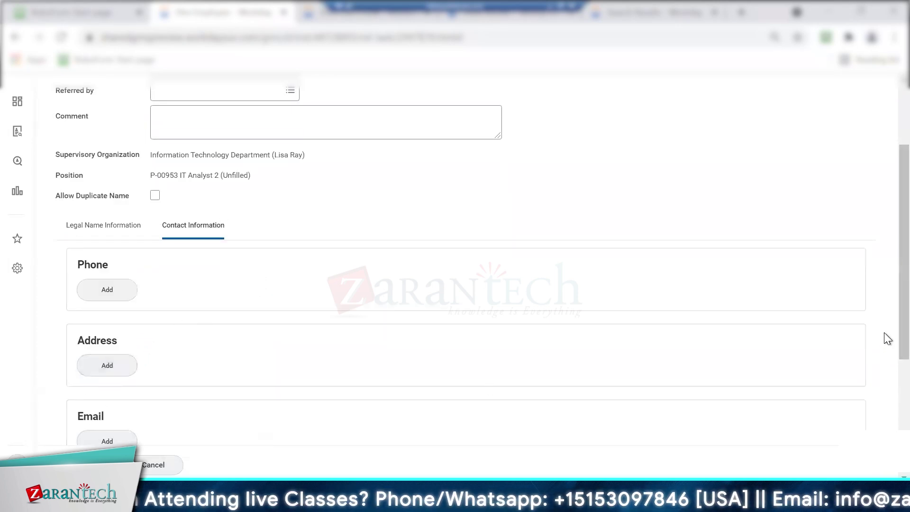
scroll(886, 389, down, 2)
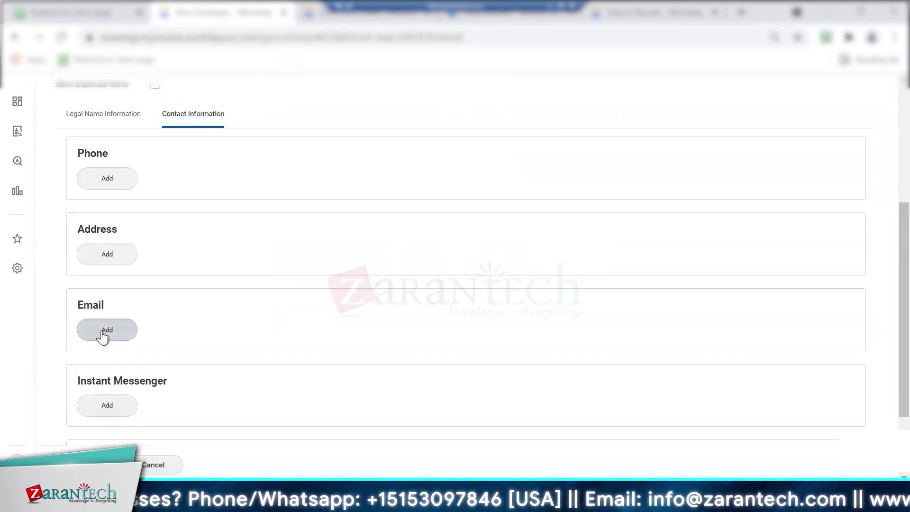
Add the new hire's email address and set its type to Home
click(102, 335)
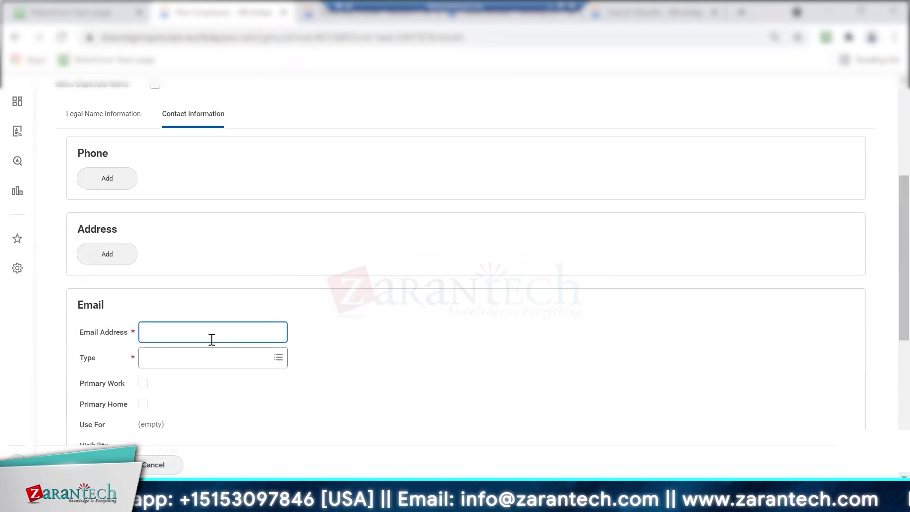
key(BackSpace)
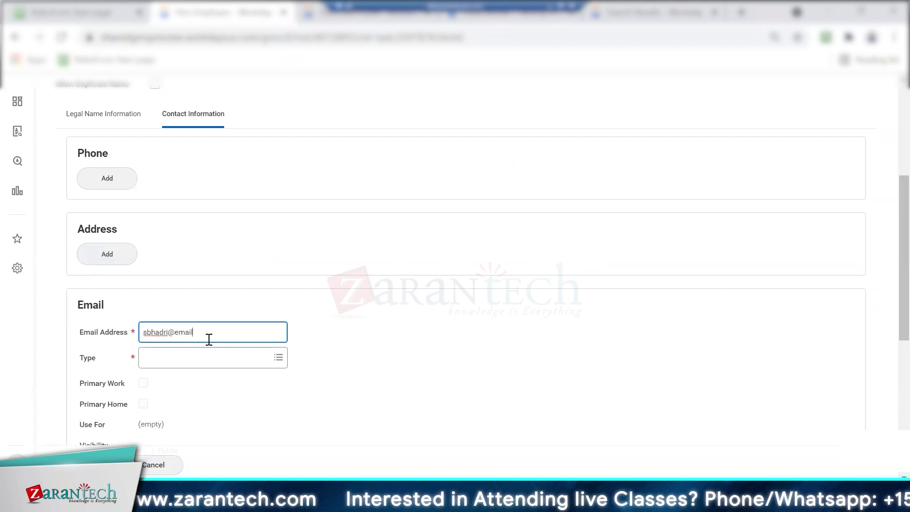
key(Tab)
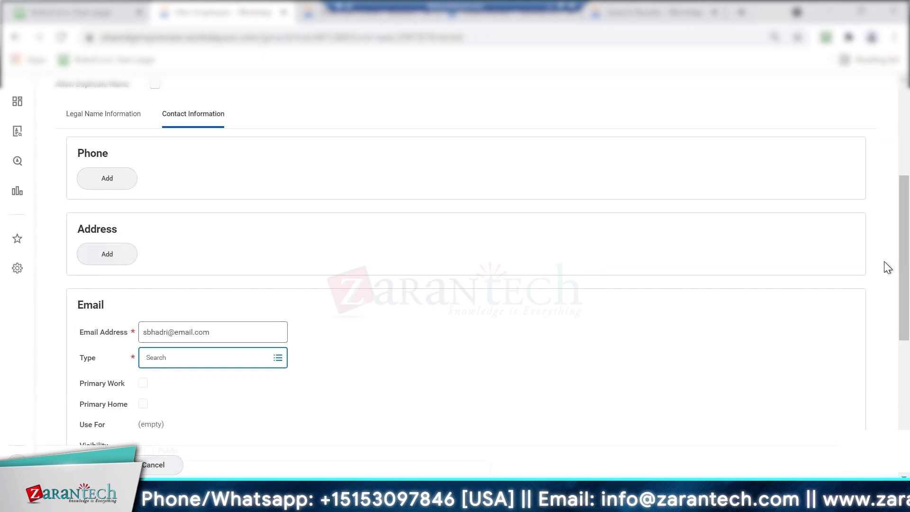
scroll(885, 294, down, 2)
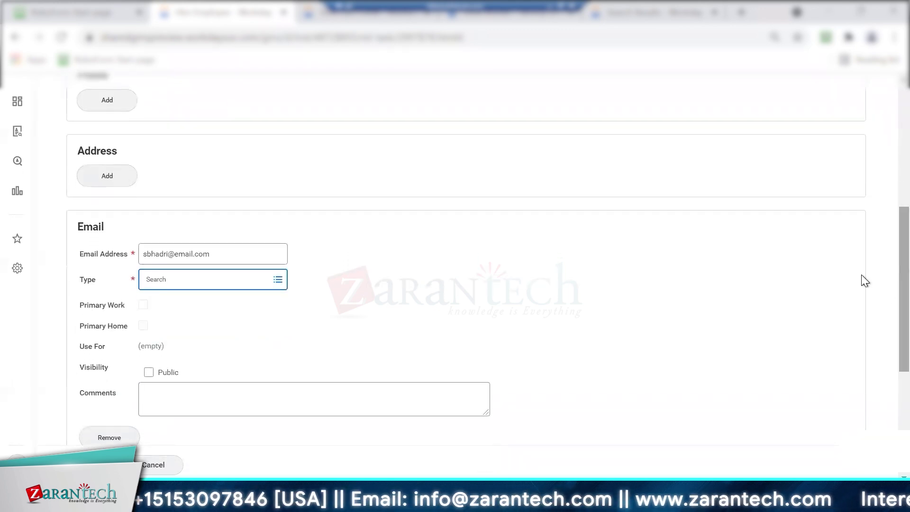
text(home)
key(Return)
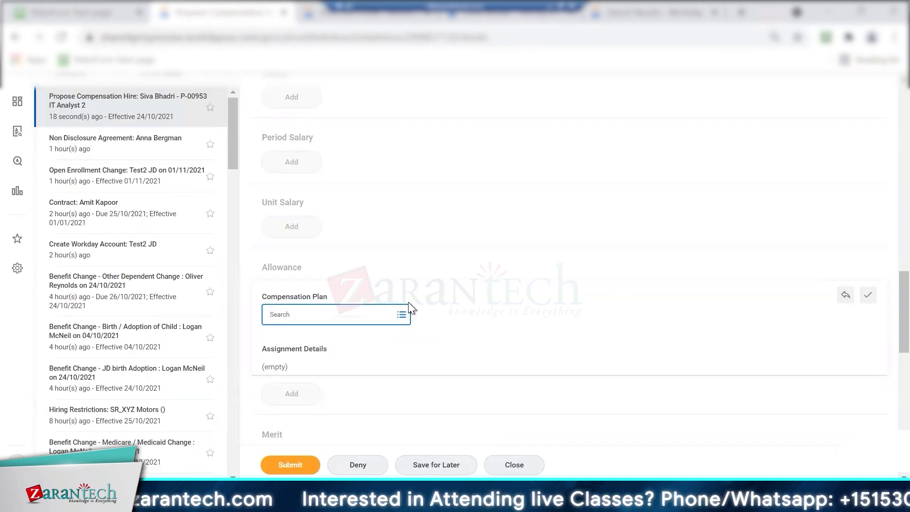
Search the Allowance compensation plan prompt for 'car allo' plans
text(car allo)
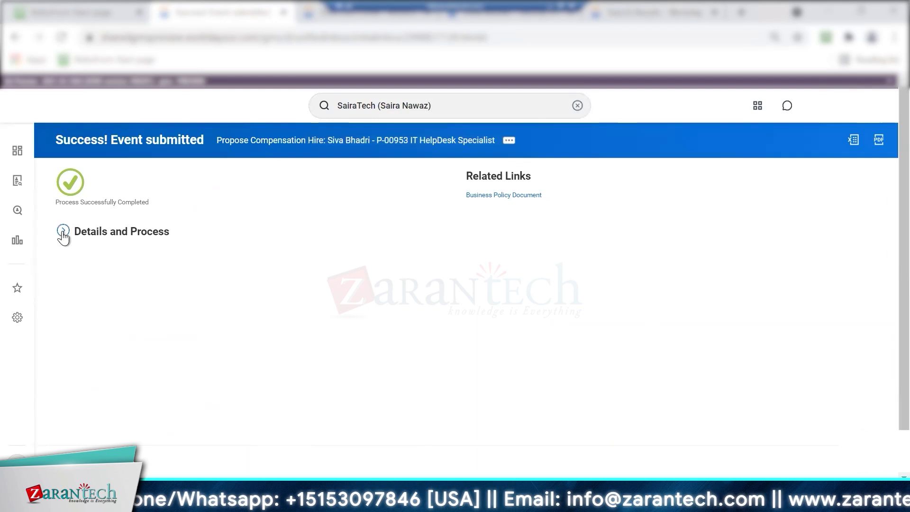
Submit the hire's compensation proposal with the car allowance plan
click(62, 232)
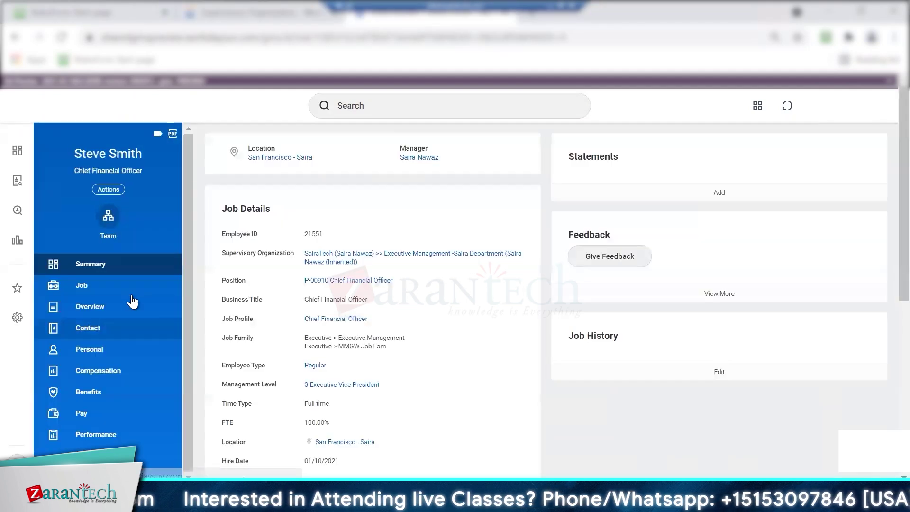
Review the CFO's compensation and Total Rewards, then start a Request Compensation Change
click(105, 373)
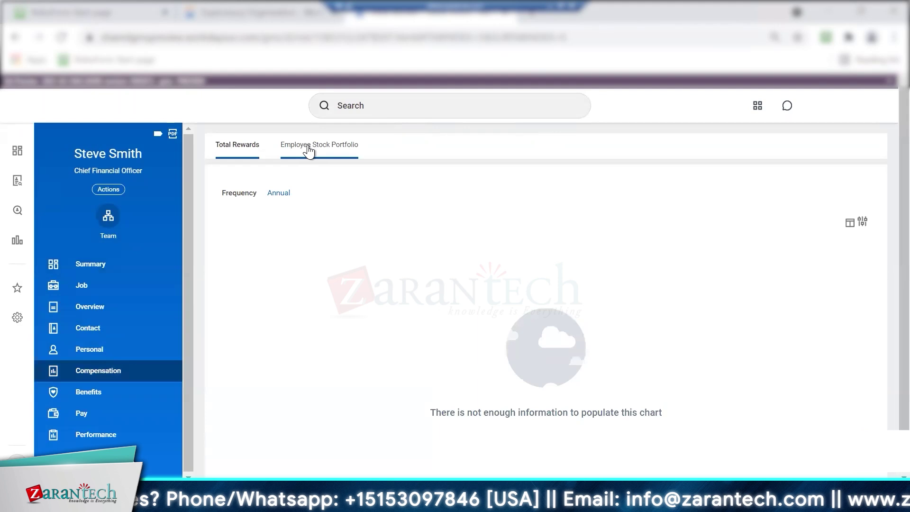
click(239, 147)
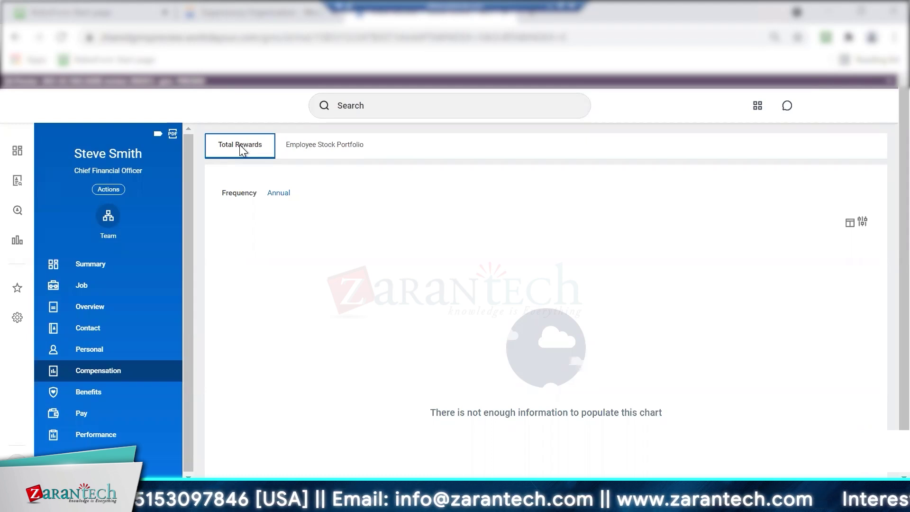
click(115, 190)
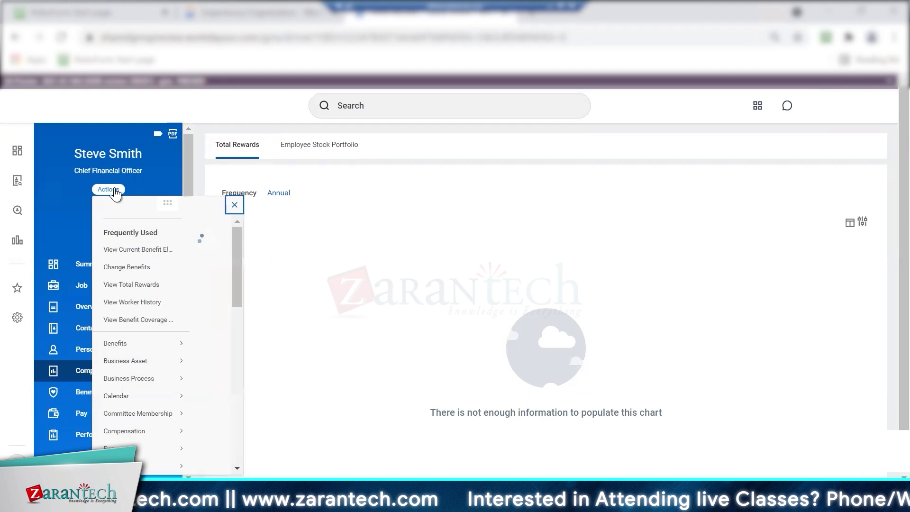
drag(579, 269, 579, 320)
mouse_move(166, 284)
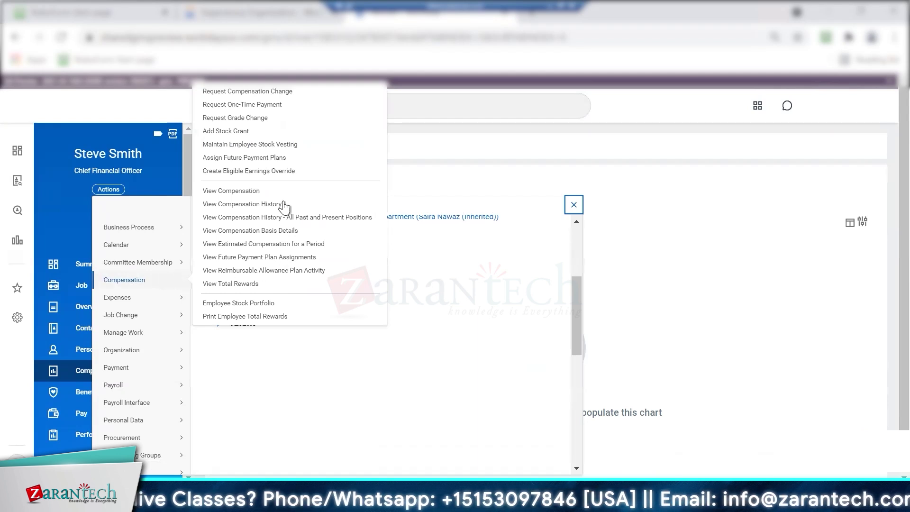
click(274, 94)
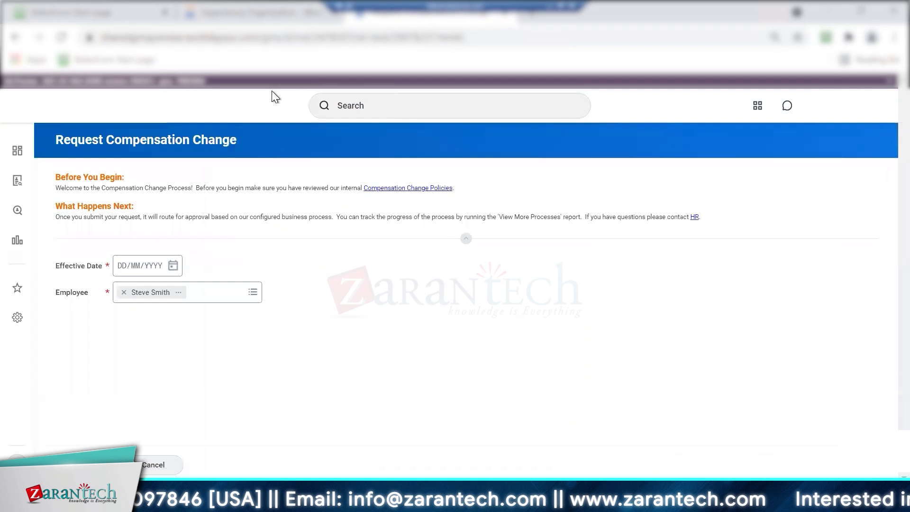
Set the effective date to 24/10/2021 and continue to the compensation change details
click(173, 267)
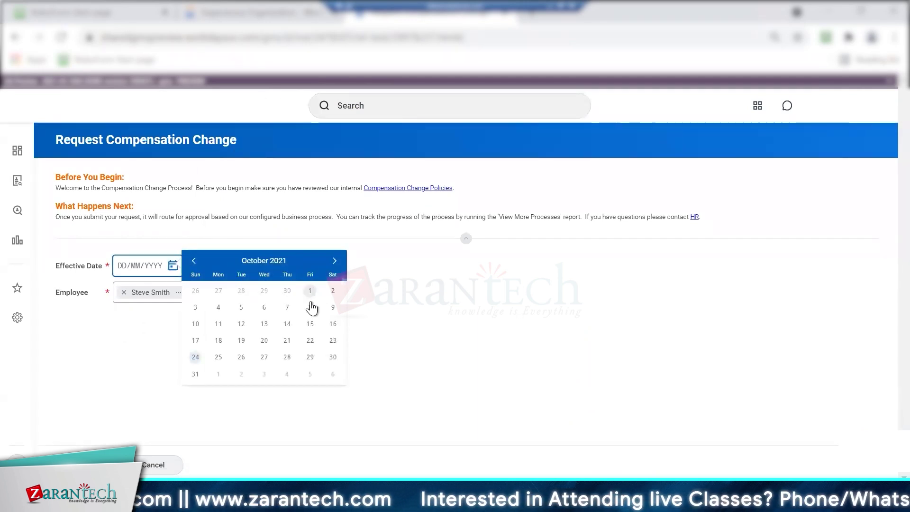
click(195, 356)
click(570, 379)
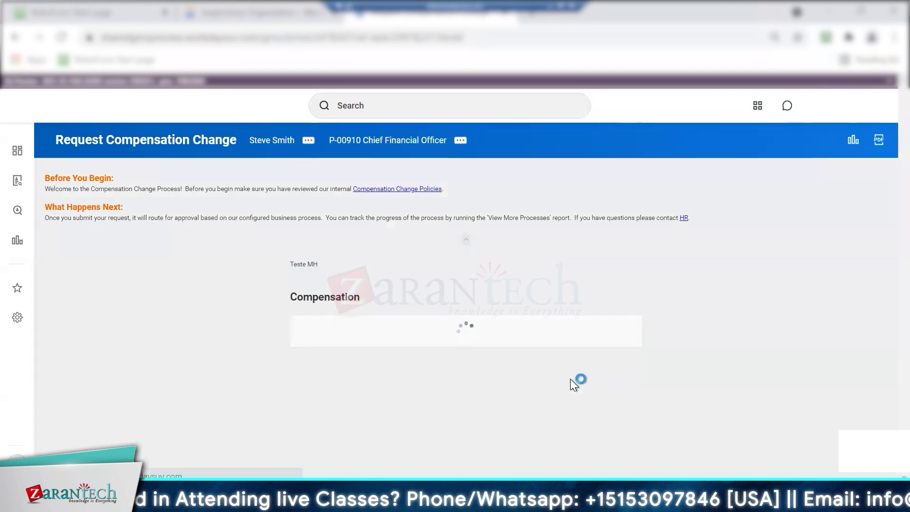
Close the employee analytics panel to uncover the compensation change form
drag(903, 165, 884, 230)
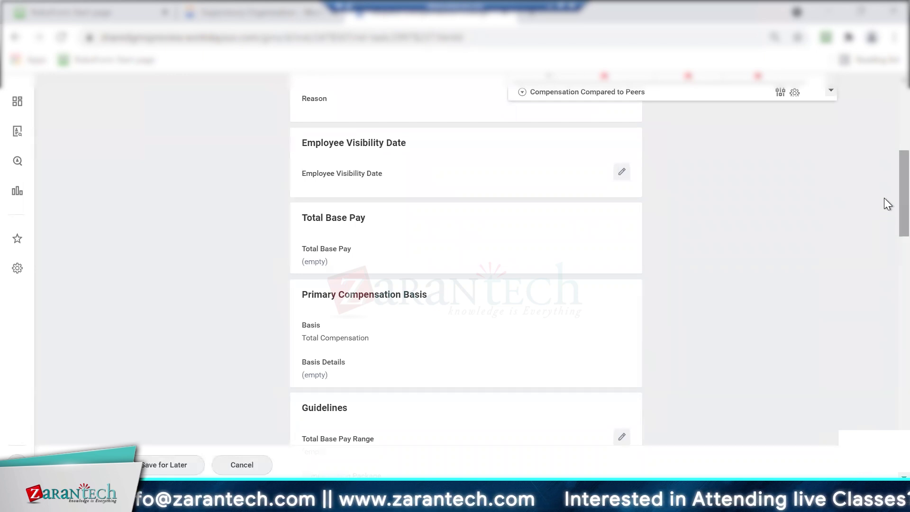
scroll(883, 192, down, 3)
drag(884, 195, 886, 62)
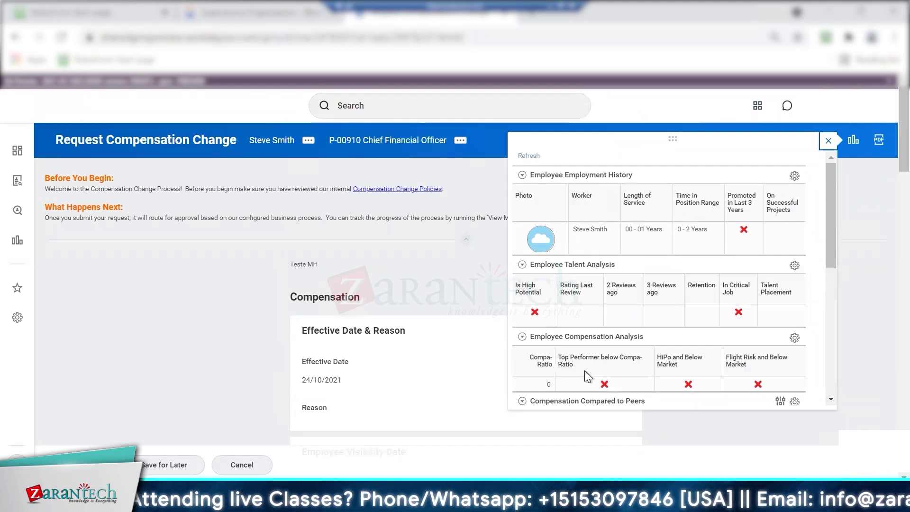
click(853, 140)
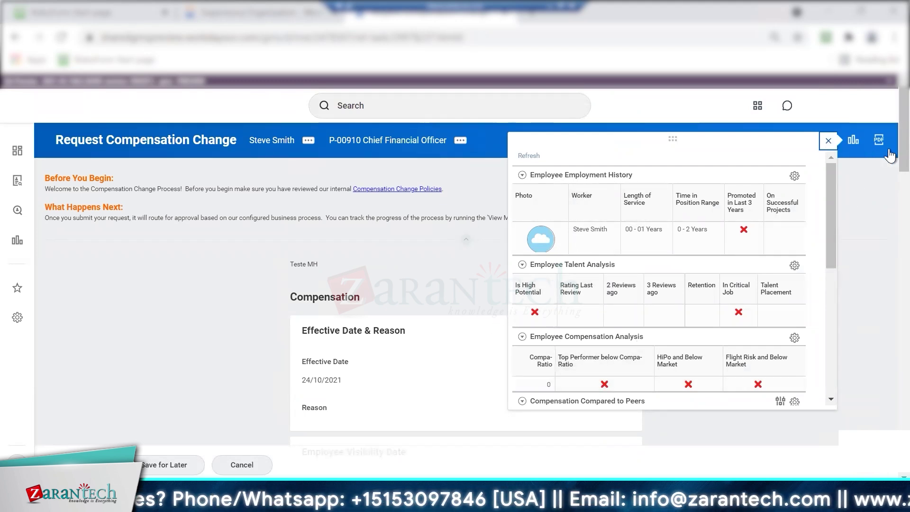
Add the Car Allowance_Saira plan at 500 USD Annual, then review the Salary Plan Saira section
scroll(885, 258, down, 10)
scroll(884, 244, up, 2)
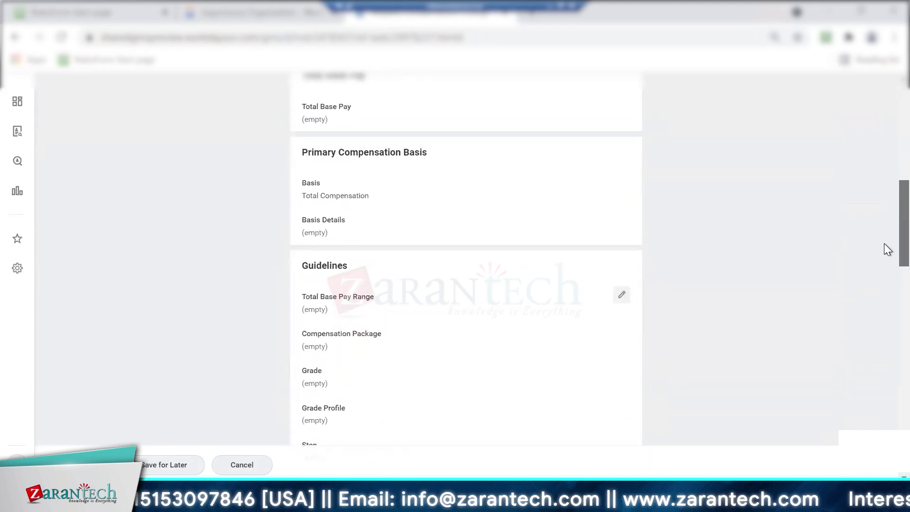
click(618, 299)
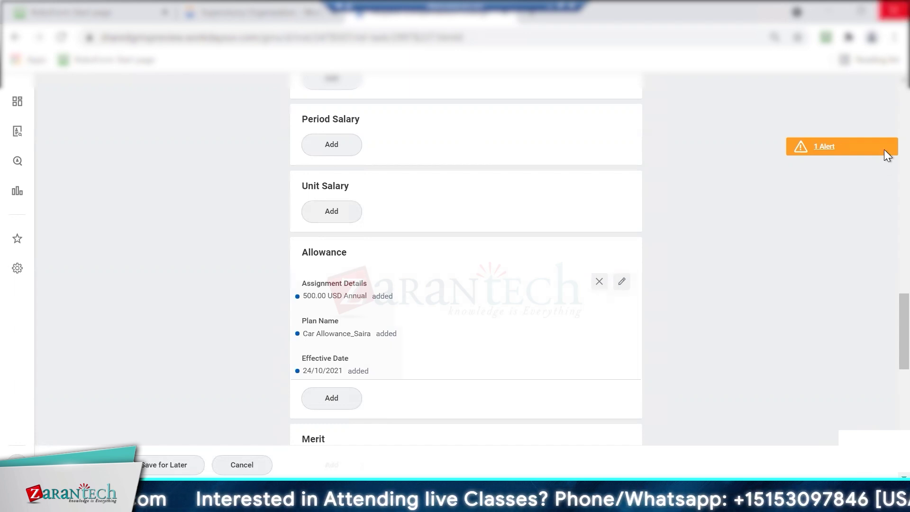
scroll(883, 101, up, 5)
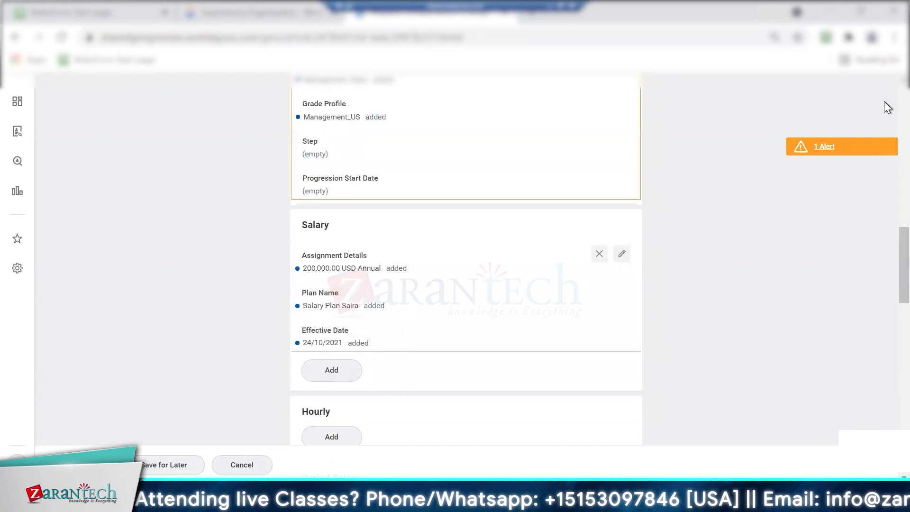
scroll(883, 101, up, 5)
drag(884, 178, 883, 323)
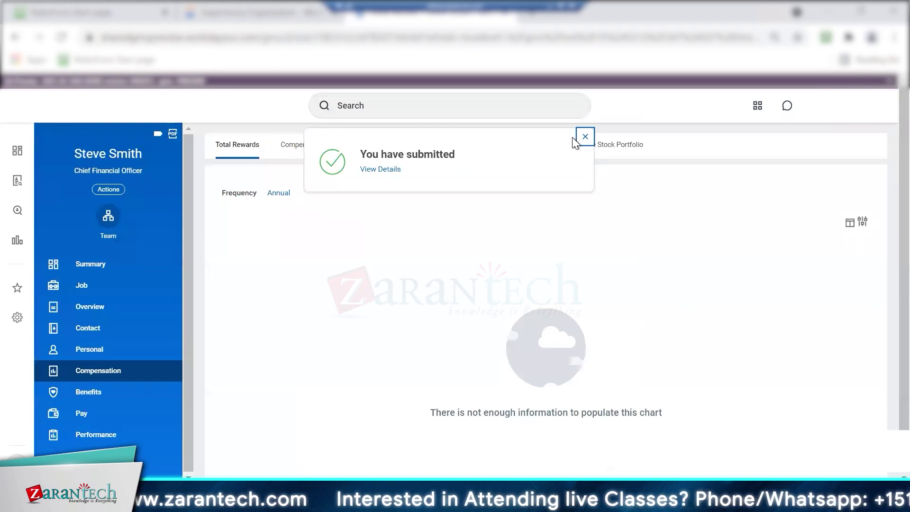
Dismiss the 'You have submitted' confirmation, leaving the Total Rewards page showing
click(585, 137)
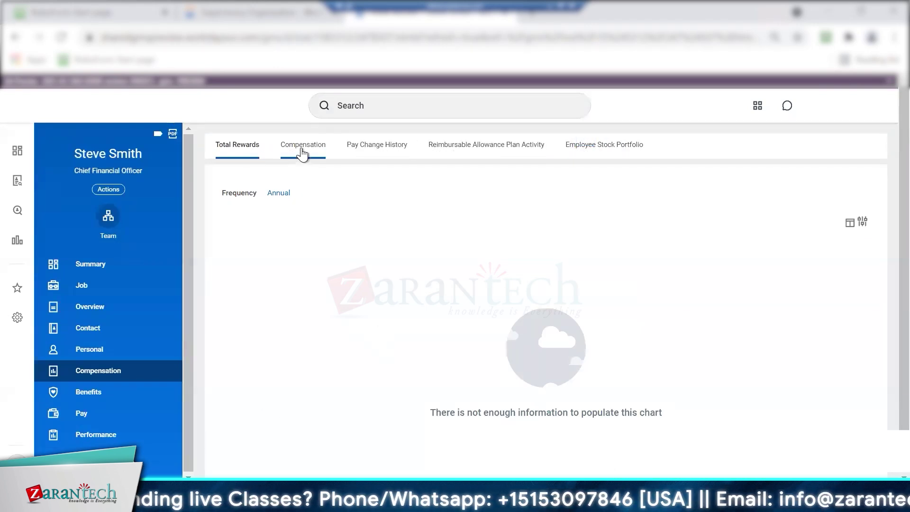
Review plan assignments on the Compensation tab (Salary Plan Saira, Car Allowance_Saira), then exit remote full screen
click(298, 153)
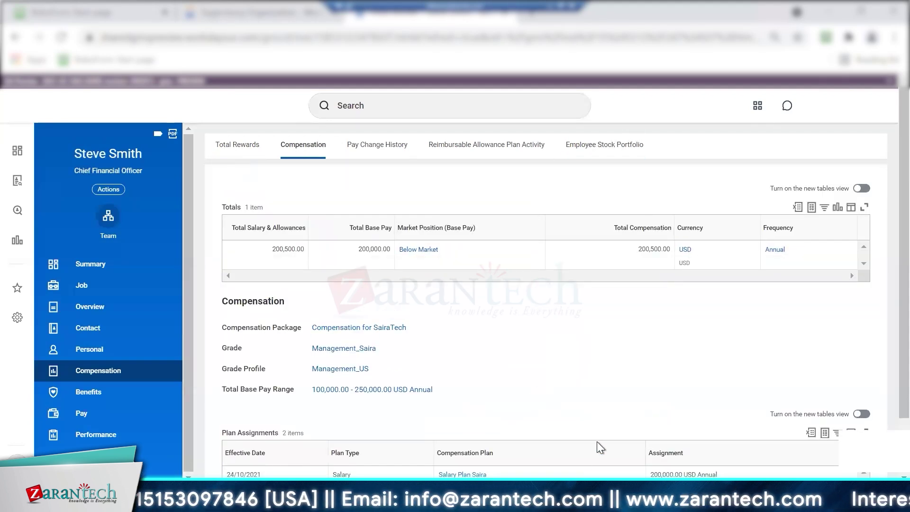
scroll(888, 262, down, 3)
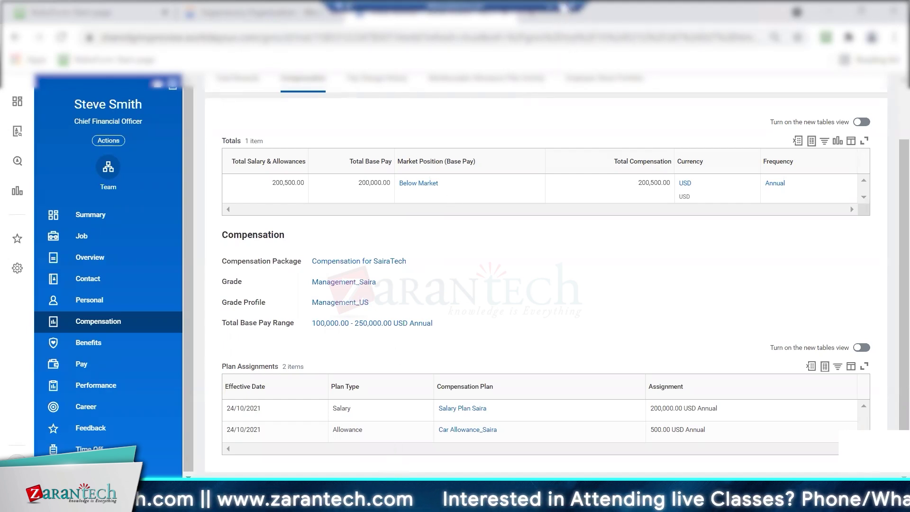
click(562, 6)
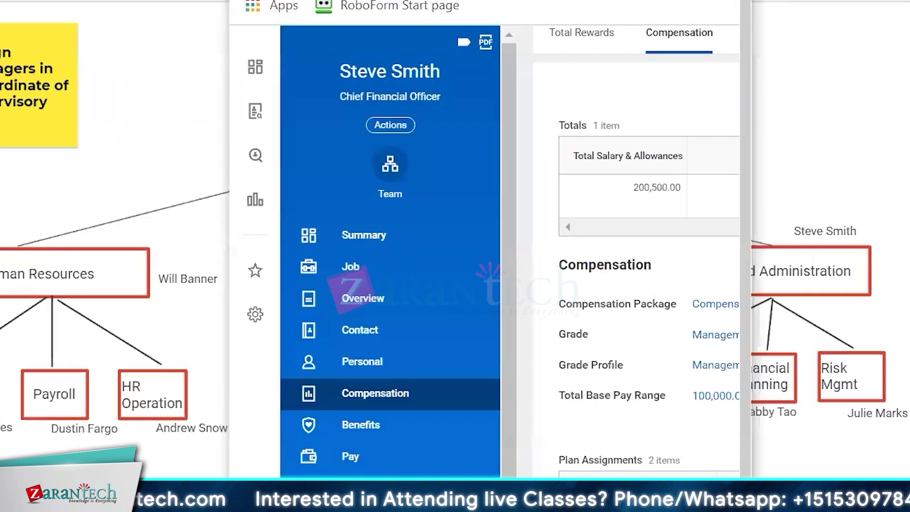
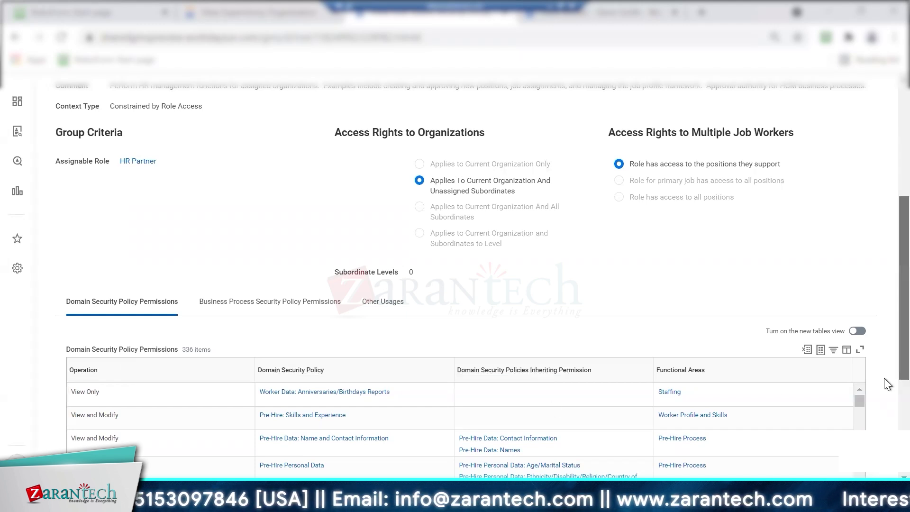
Filter HR Partner's domain permissions to Contact Information and open actions for Person Data: Emergency Contacts
scroll(883, 374, down, 3)
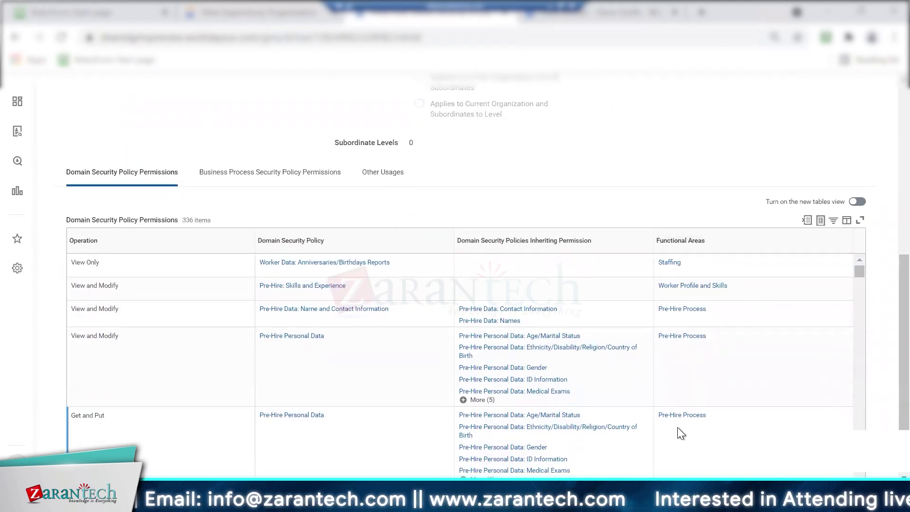
click(694, 243)
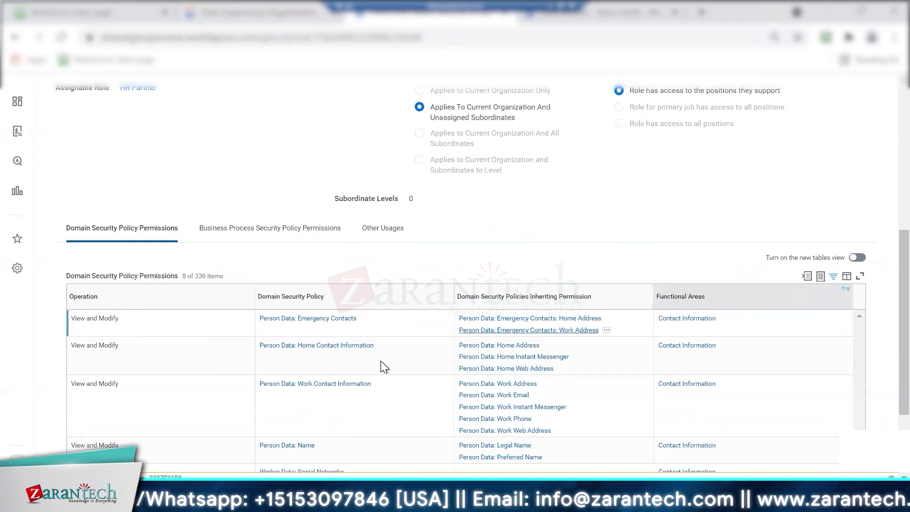
scroll(884, 337, down, 3)
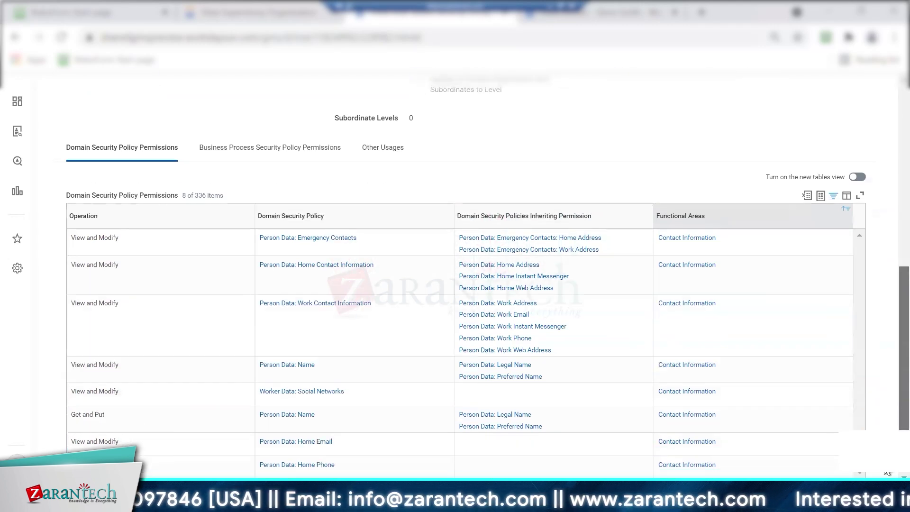
scroll(884, 242, up, 6)
scroll(886, 260, down, 5)
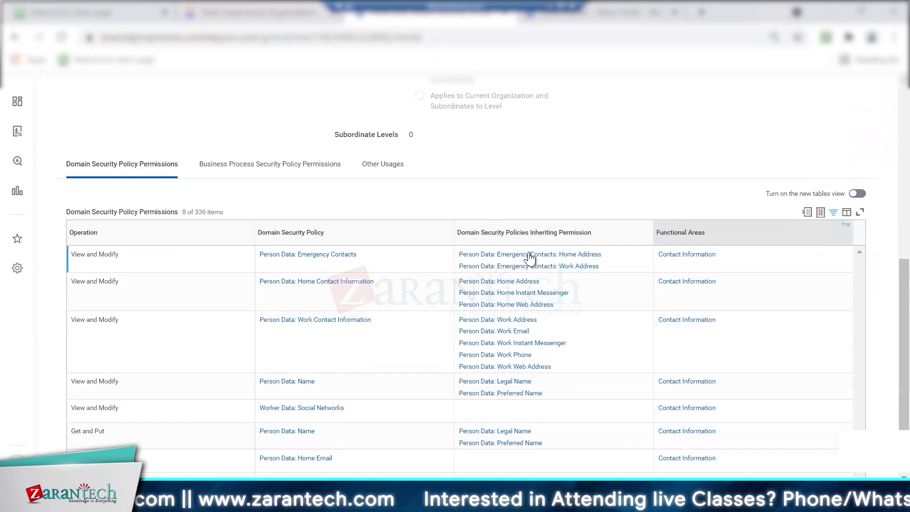
right_click(335, 259)
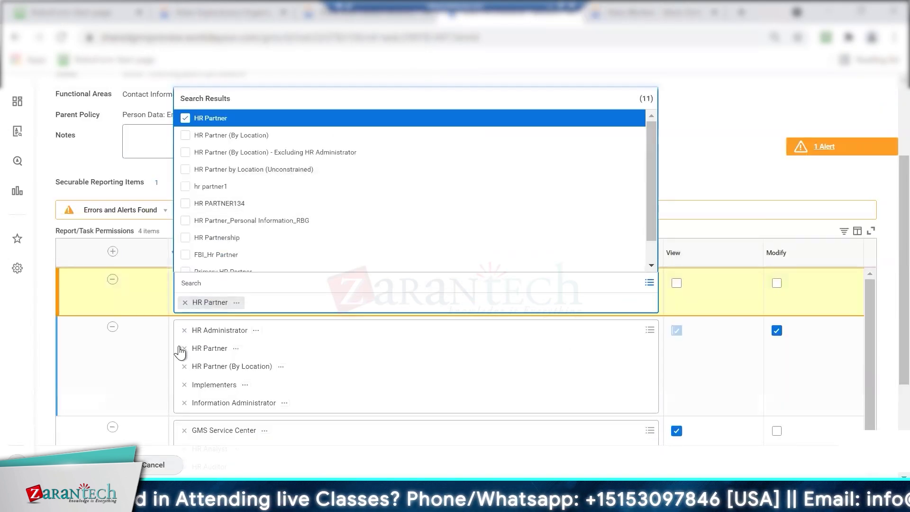
Keep HR Partner as the new row's group and grant it View on Emergency Contacts
click(184, 352)
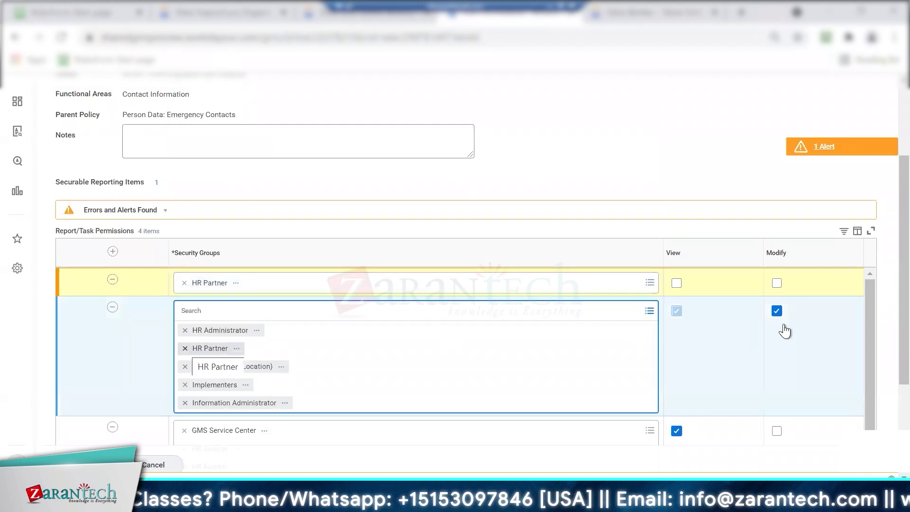
click(675, 283)
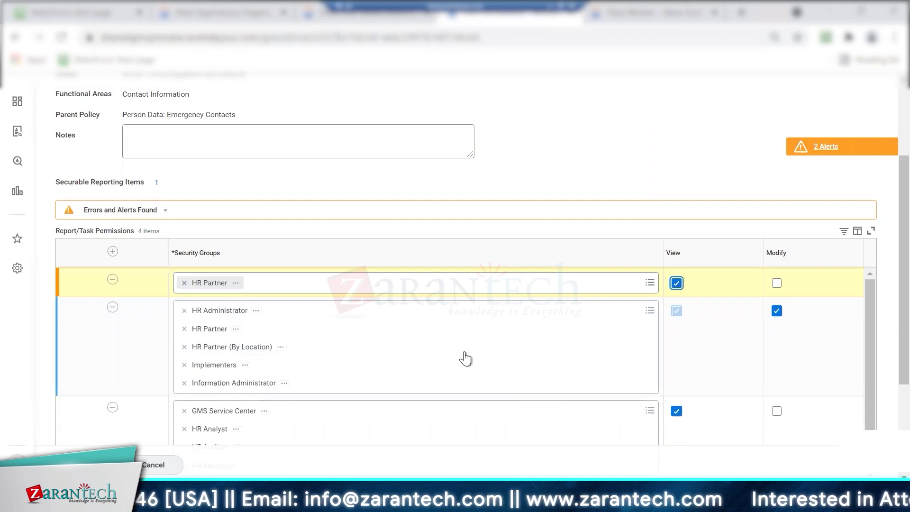
mouse_move(465, 358)
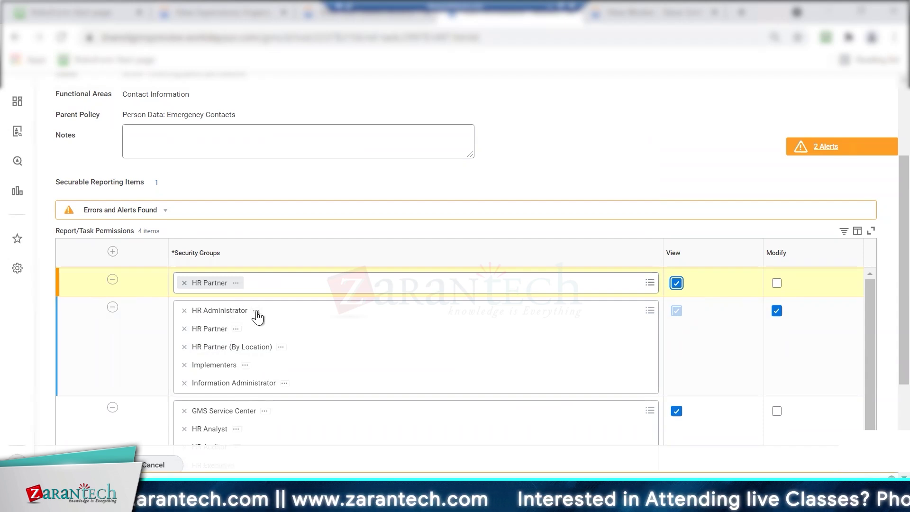
Review the HR Administrator and HR Partner group detail cards, then start a search for 'hr partner'
click(256, 311)
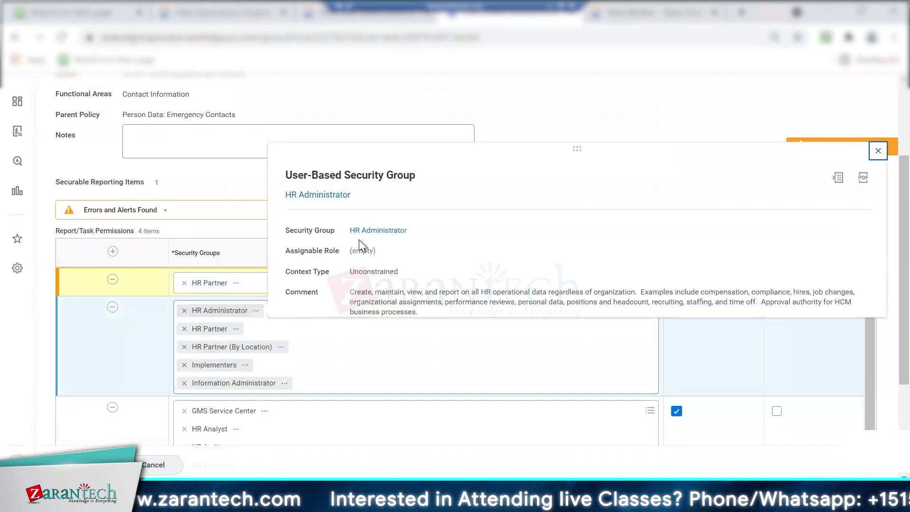
right_click(336, 196)
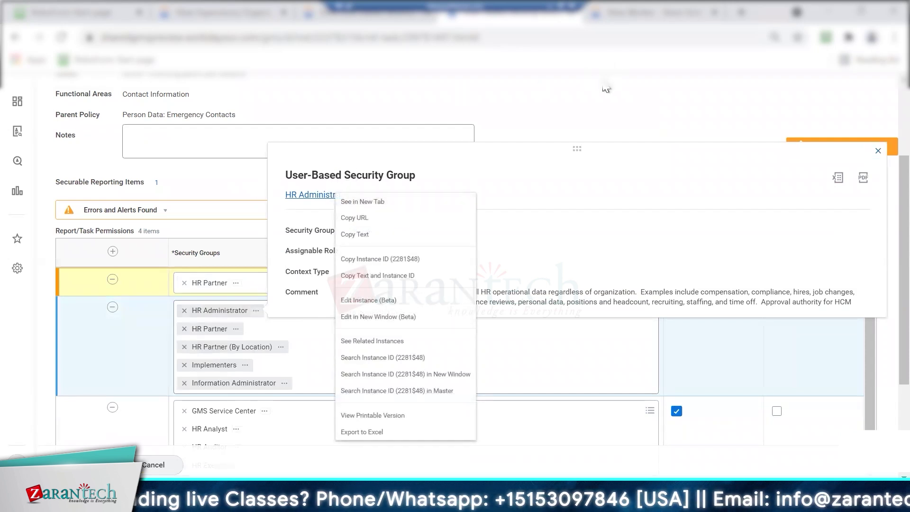
click(707, 190)
click(878, 151)
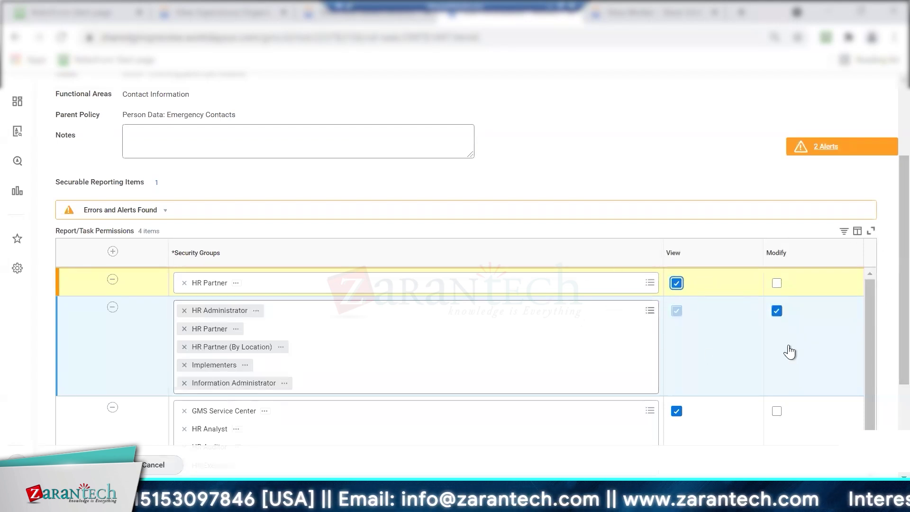
click(251, 311)
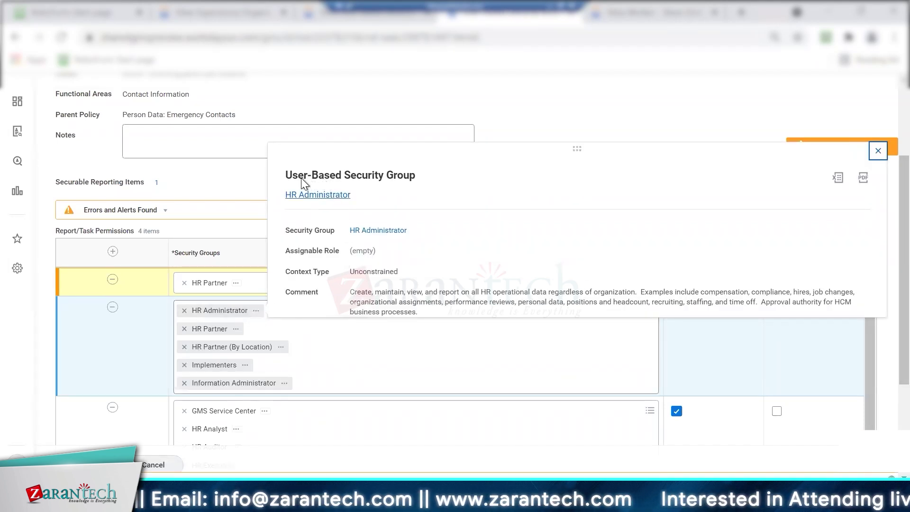
triple_click(425, 175)
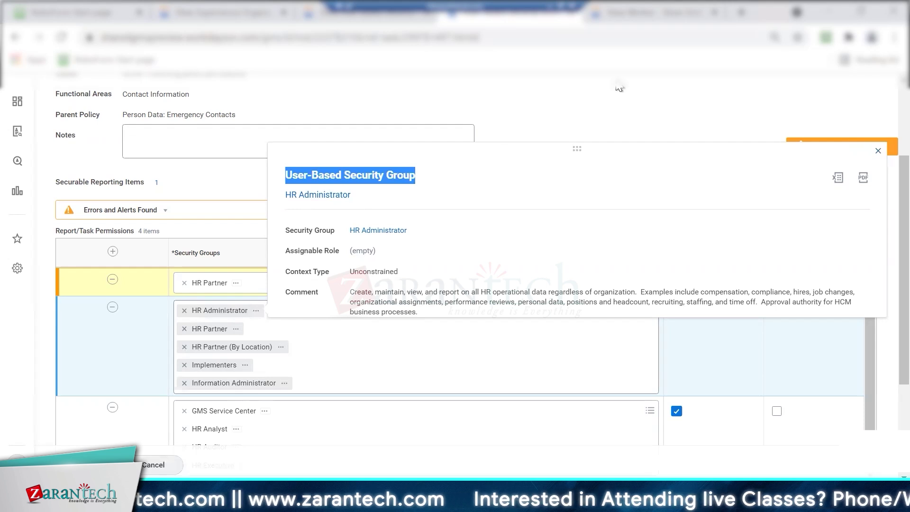
click(235, 288)
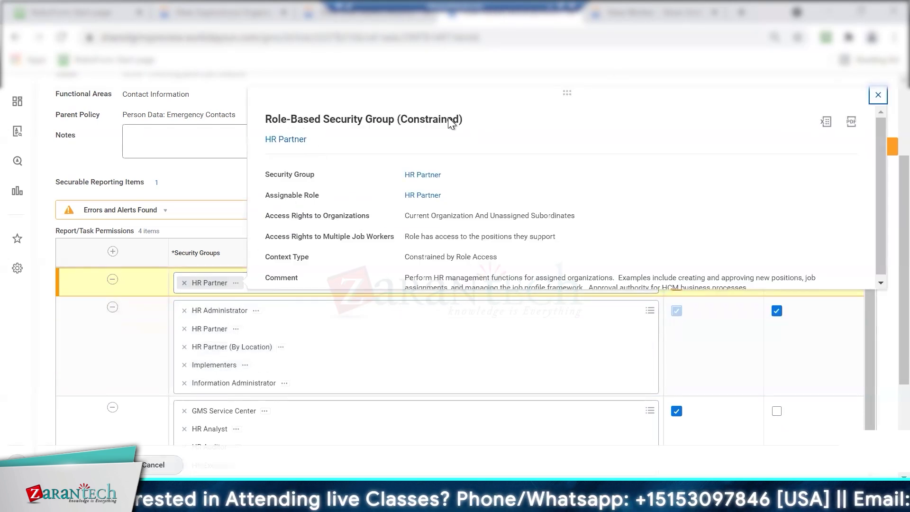
click(217, 90)
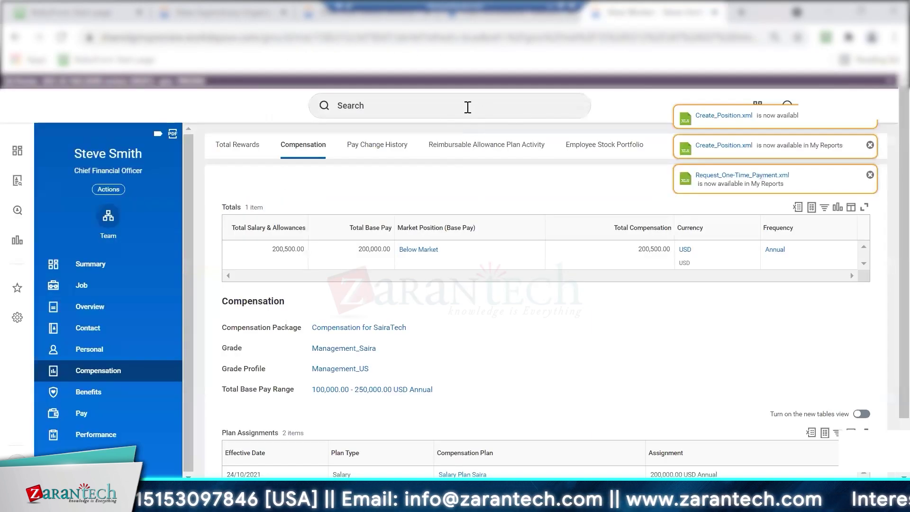
click(468, 107)
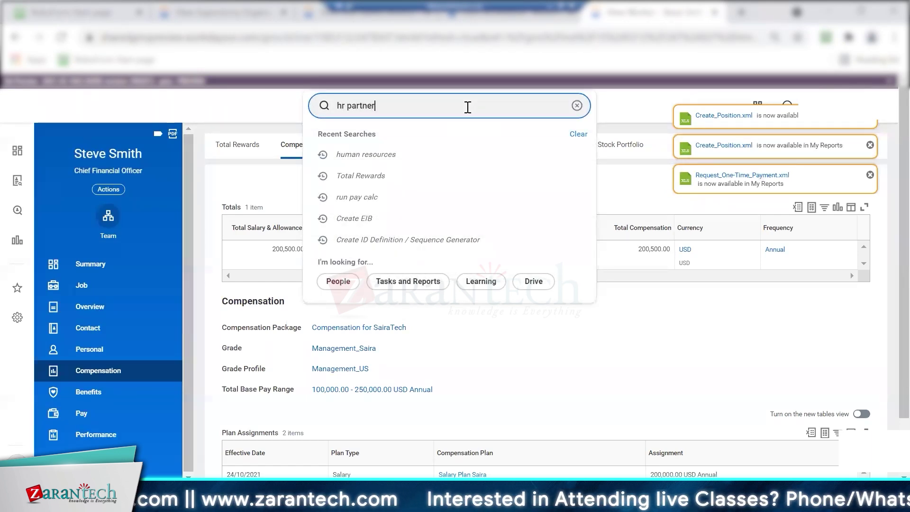
Search 'hr partner' and review the HR Partner and FBI_Hr Partner results
key(Return)
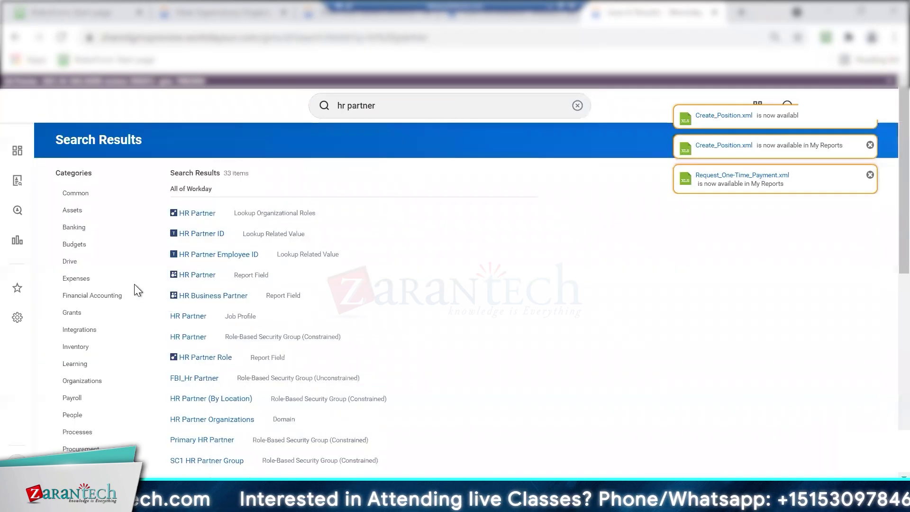
scroll(885, 267, down, 1)
scroll(160, 124, down, 3)
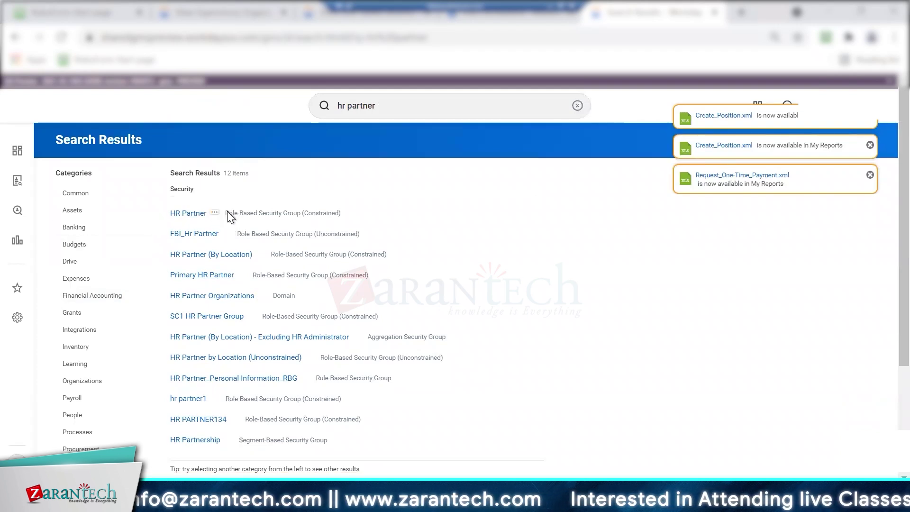
drag(223, 211, 348, 214)
Search 'hr admin' and limit the results to the Security category
drag(392, 103, 349, 106)
text(admi)
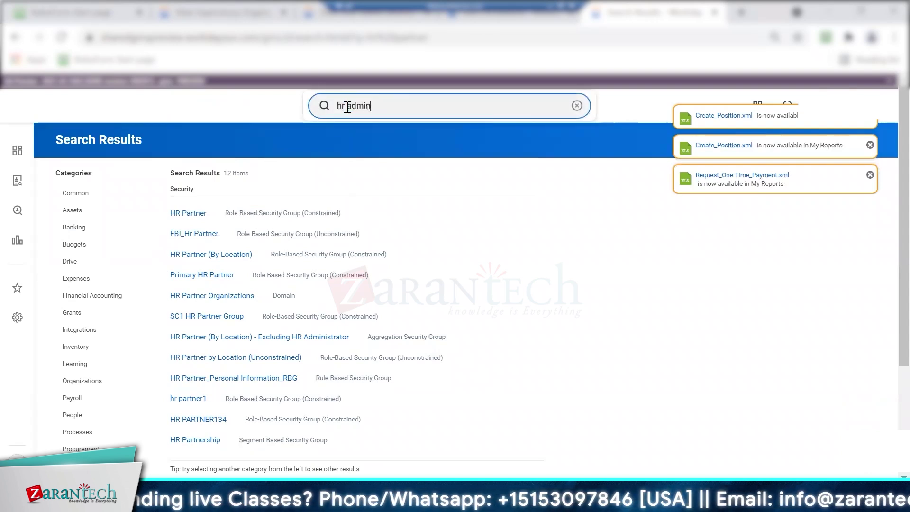
key(Return)
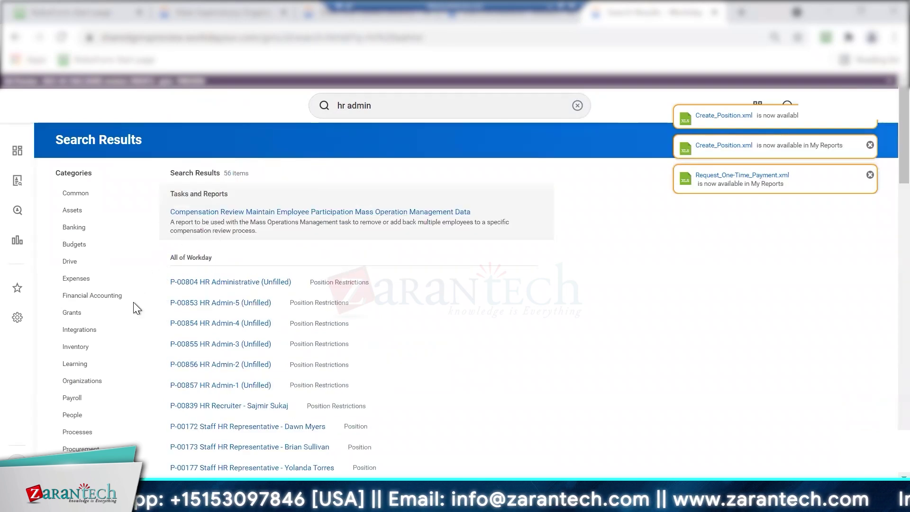
scroll(883, 197, down, 9)
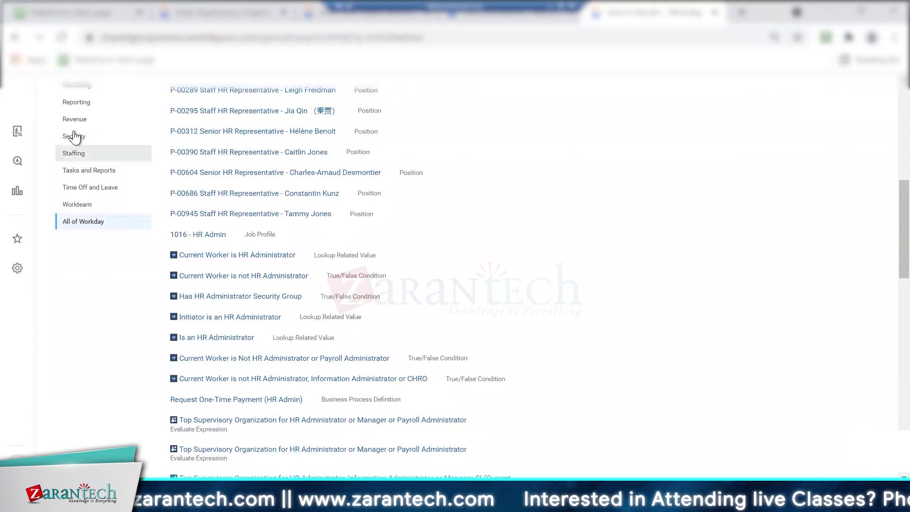
click(75, 136)
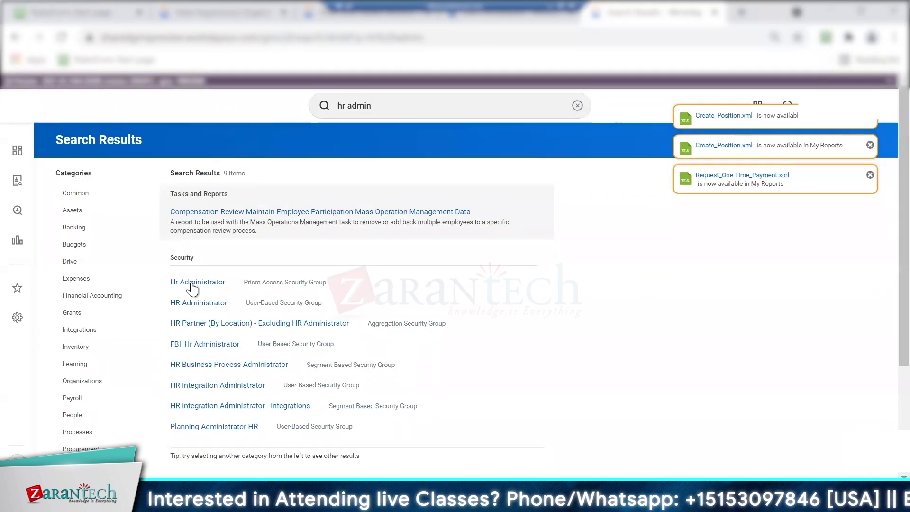
drag(204, 302, 335, 298)
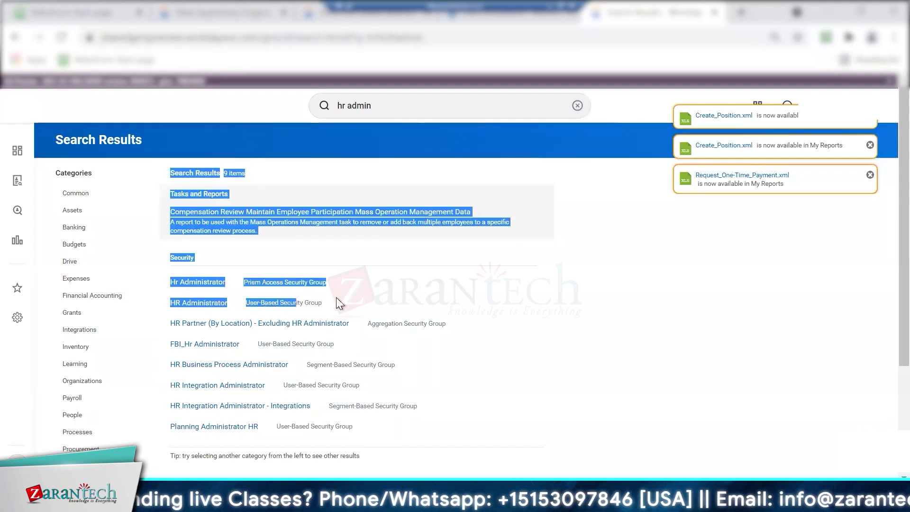
click(288, 303)
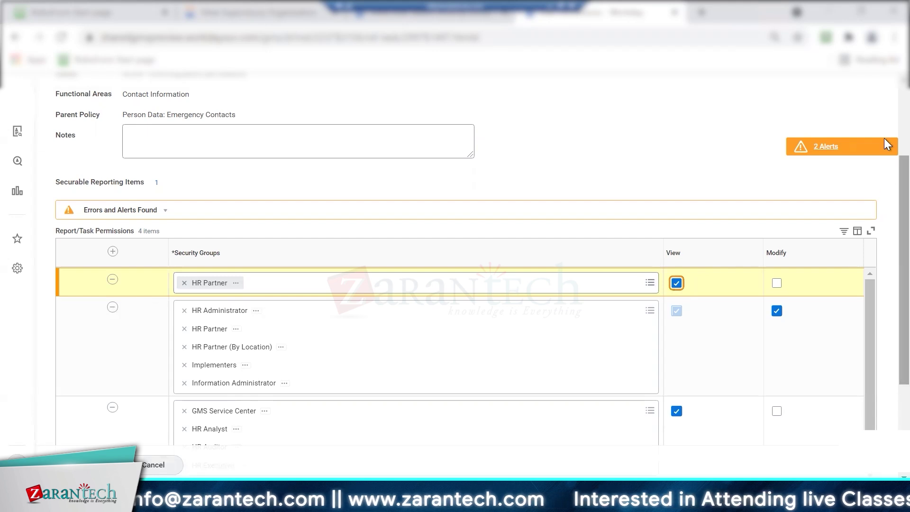
scroll(884, 118, up, 3)
scroll(883, 150, down, 2)
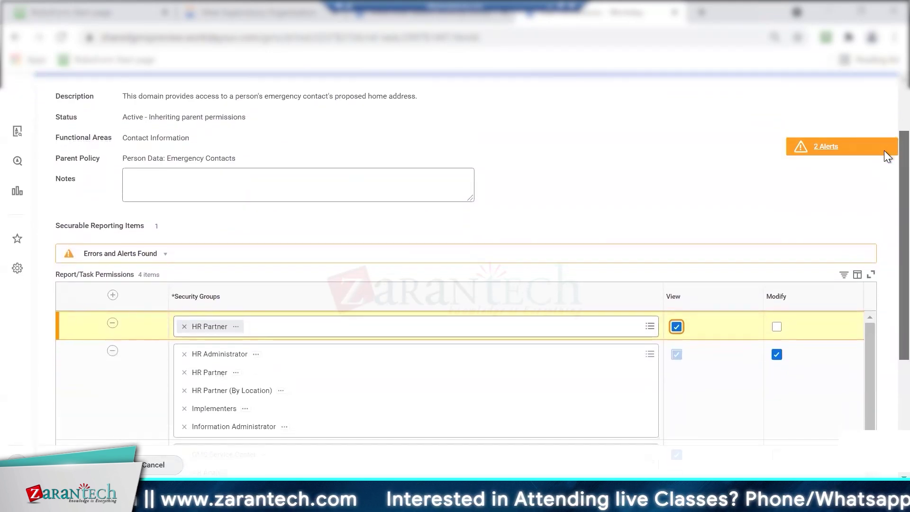
scroll(887, 174, down, 1)
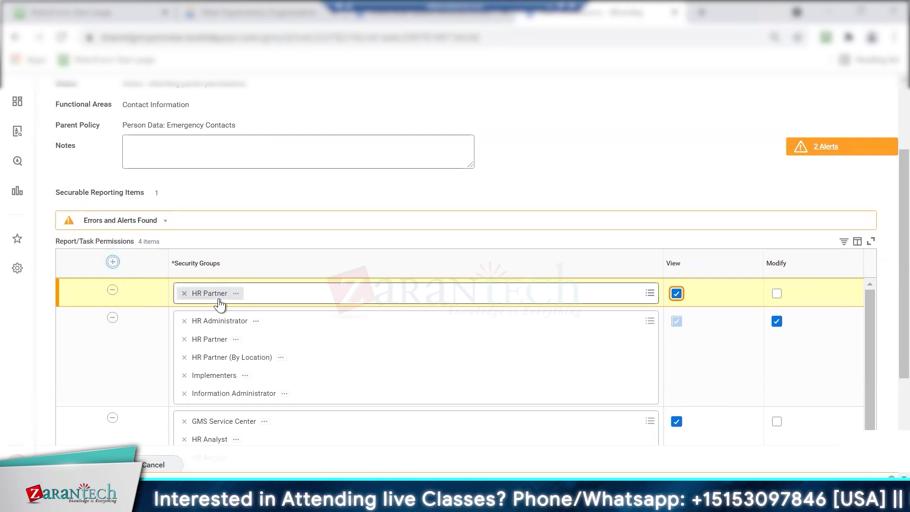
Pick FBI_Hr Partner for the new Emergency Contacts row and open its group details in a new tab
click(204, 298)
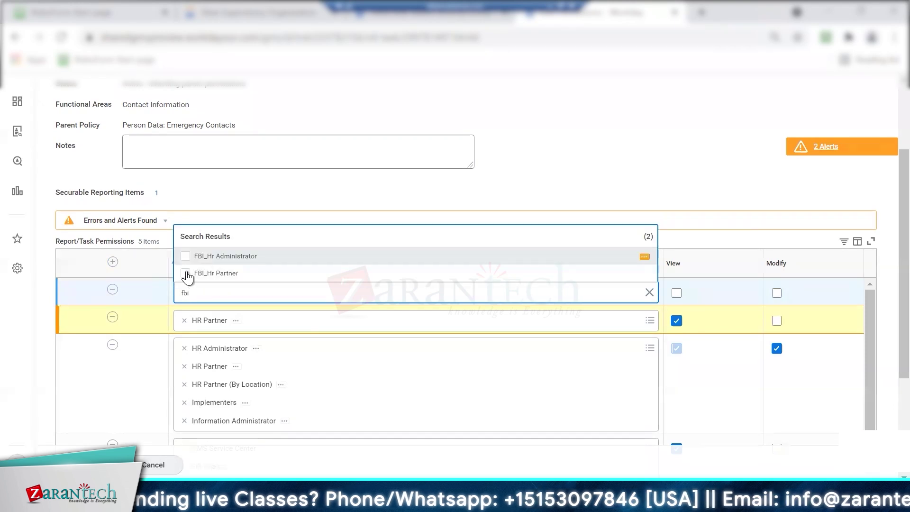
click(185, 273)
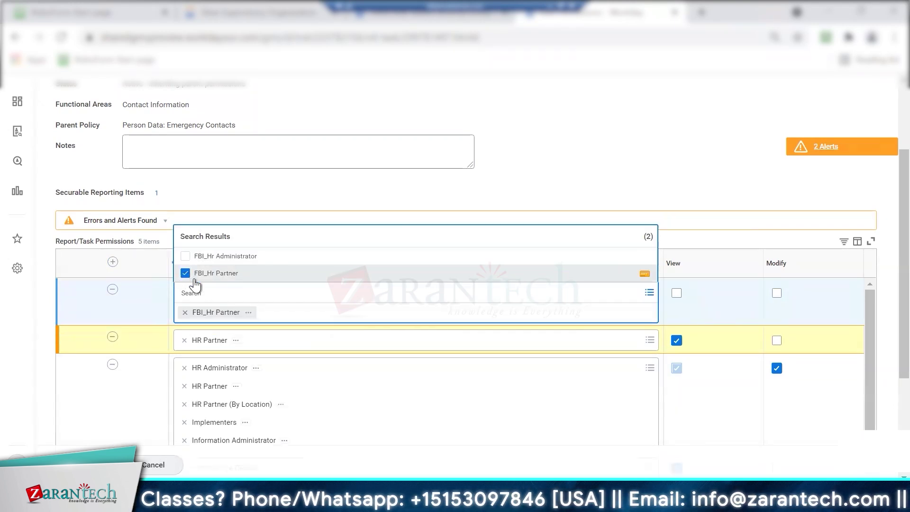
click(248, 314)
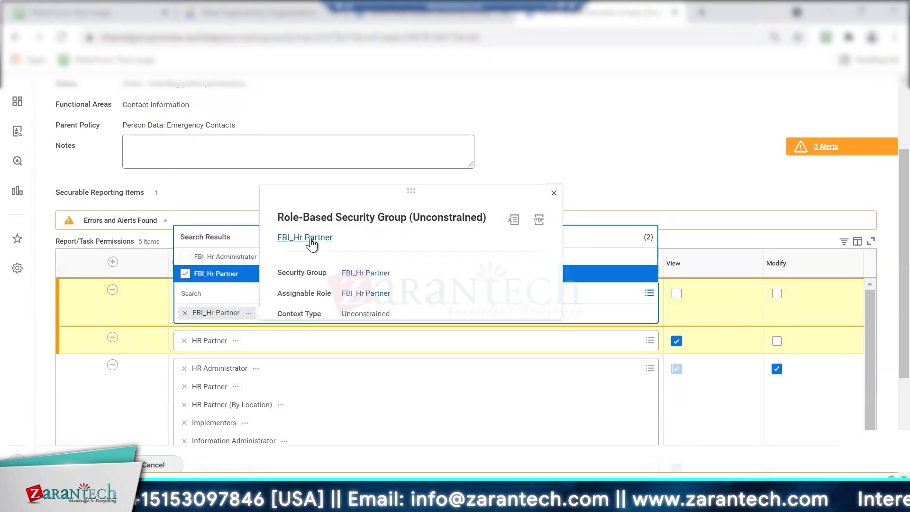
right_click(312, 242)
click(325, 246)
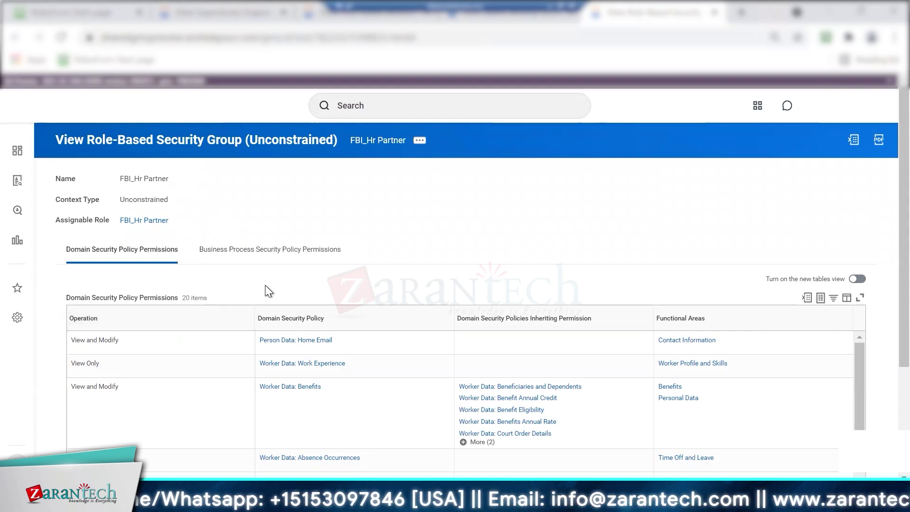
Open FBI_Hr Partner's edit page, check the organization's Roles tab, and return to the Emergency Contacts editor
click(419, 142)
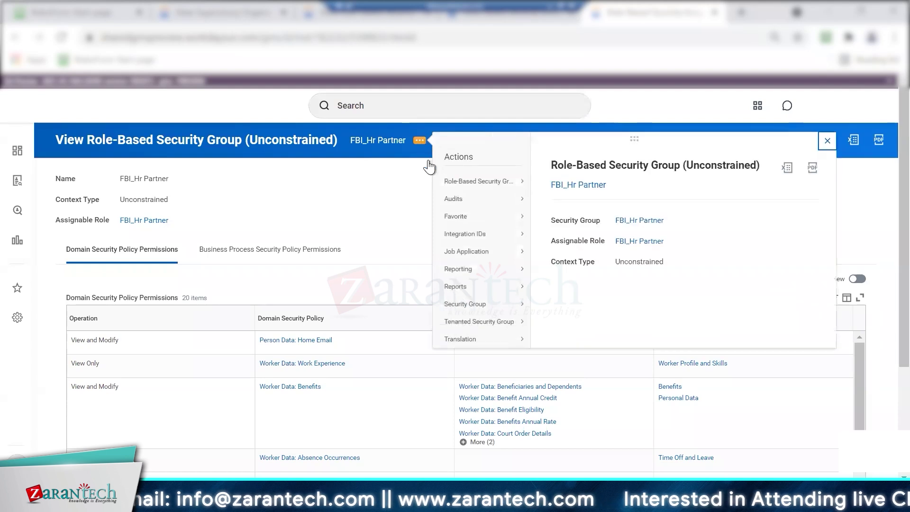
mouse_move(509, 186)
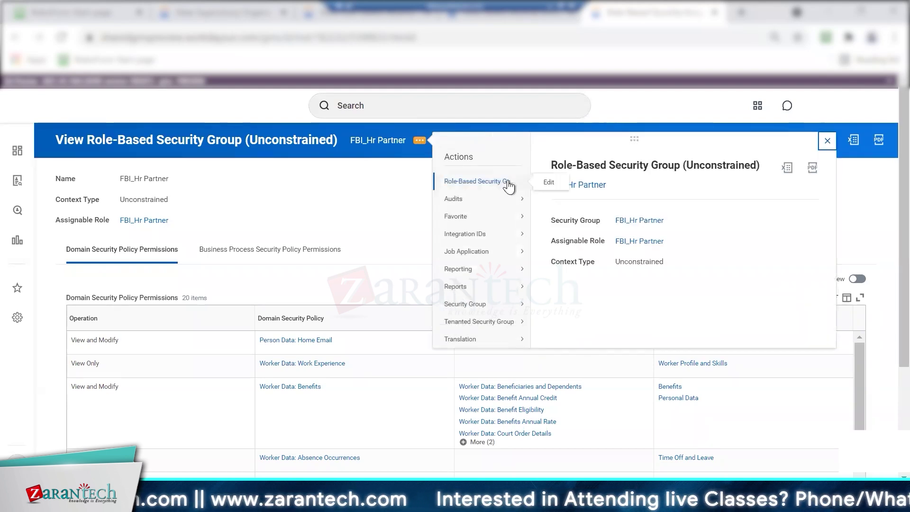
click(548, 182)
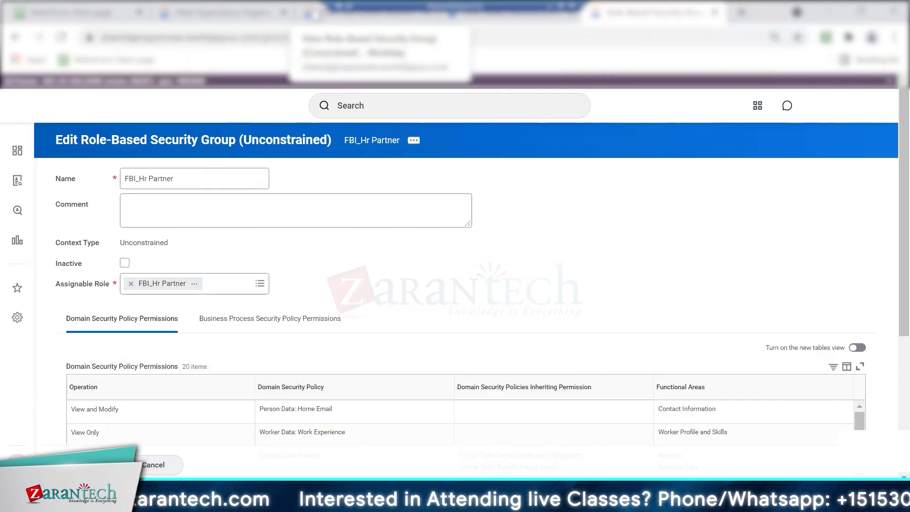
click(313, 16)
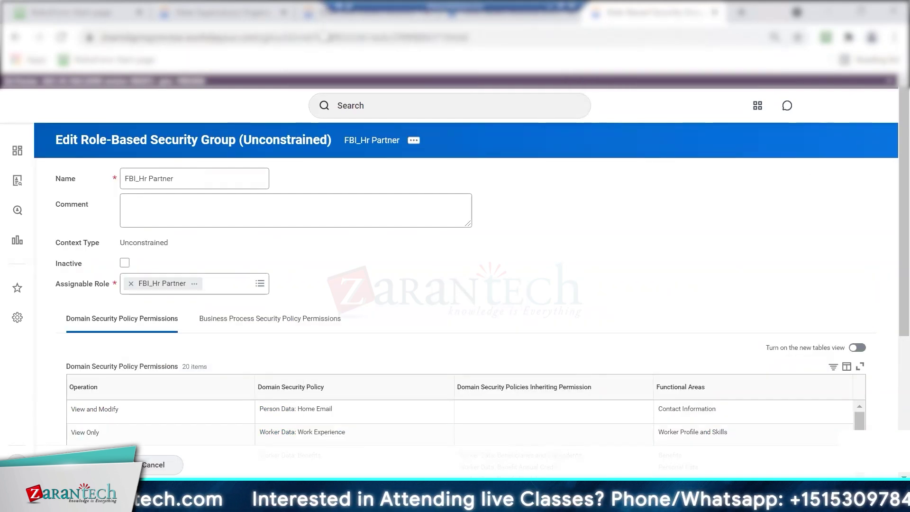
click(260, 18)
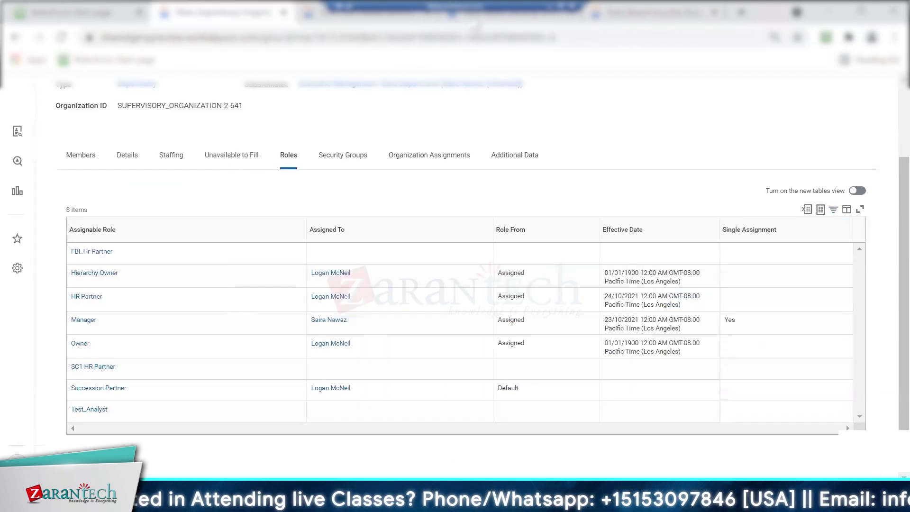
click(477, 24)
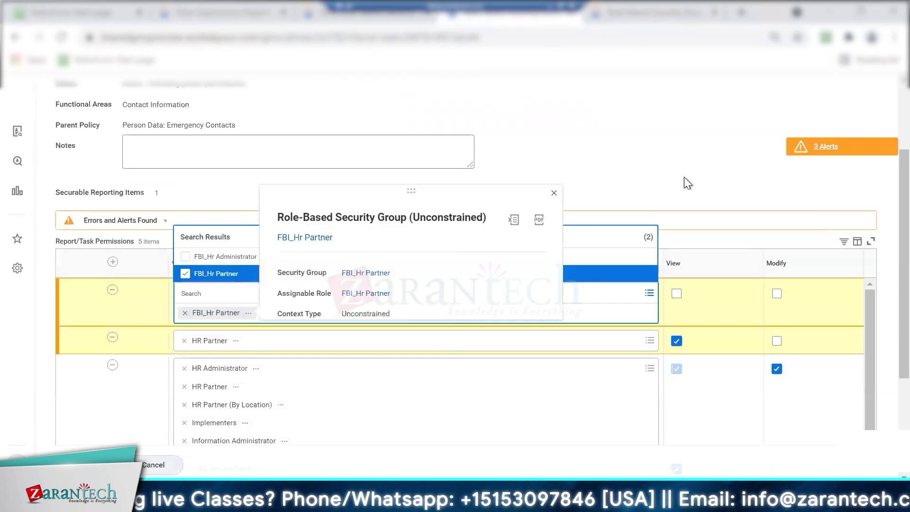
Give FBI_Hr Partner Modify access on Emergency Contacts, then view HR Partner's domain permissions
click(629, 157)
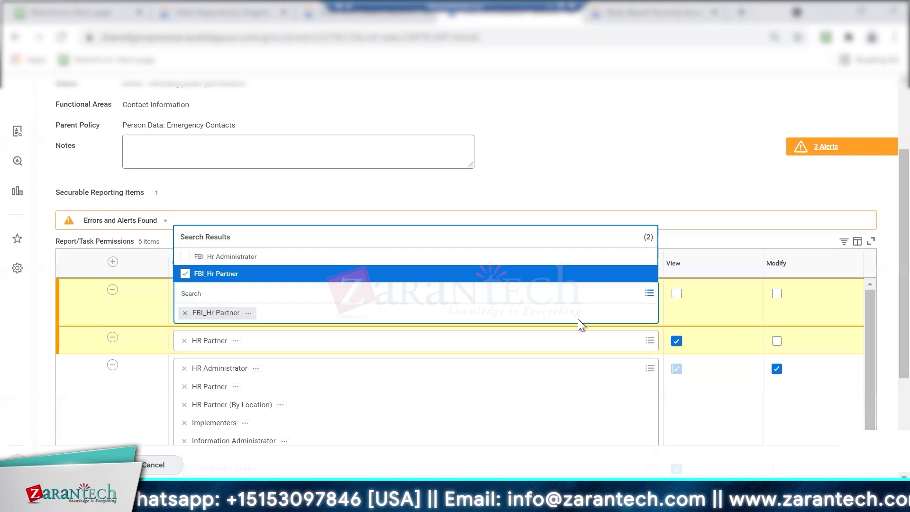
click(677, 294)
click(776, 293)
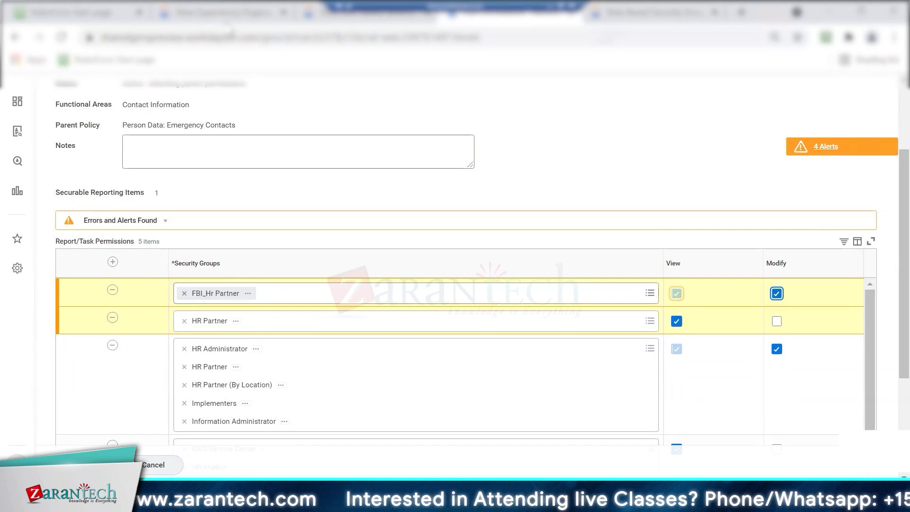
click(358, 14)
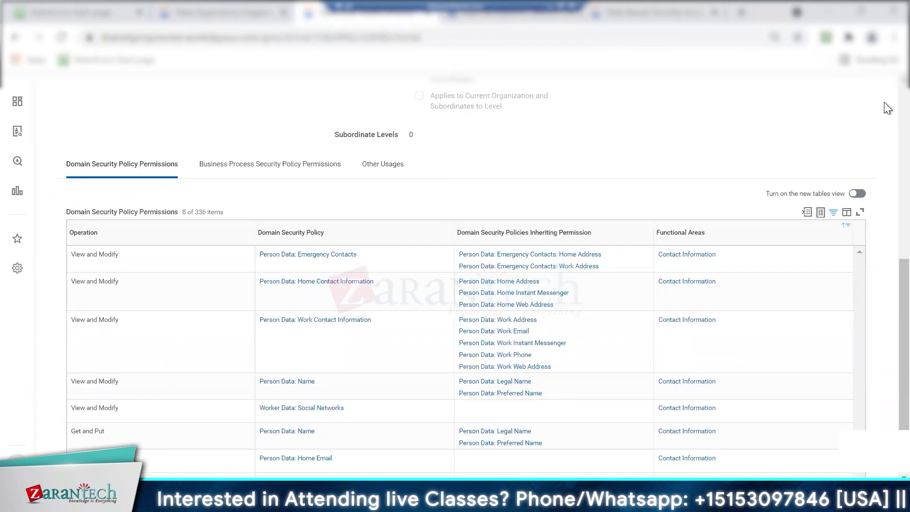
scroll(883, 101, up, 8)
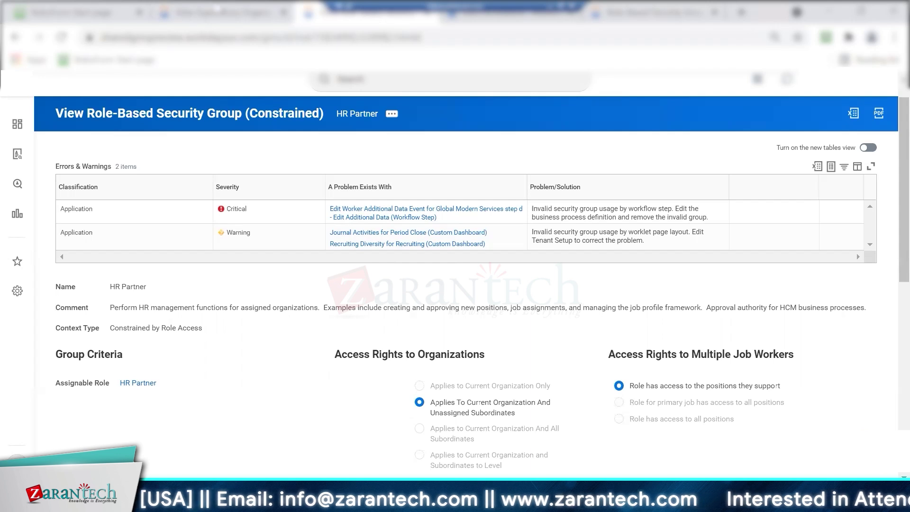
click(214, 11)
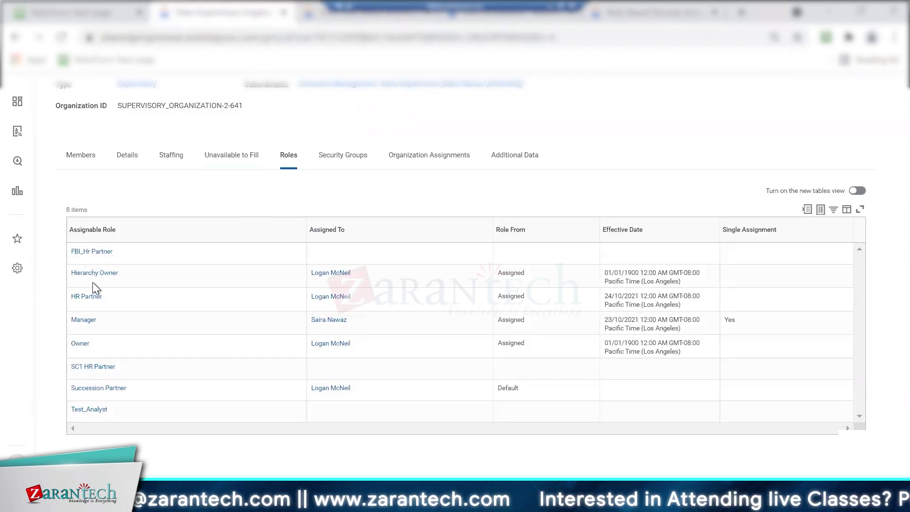
click(95, 326)
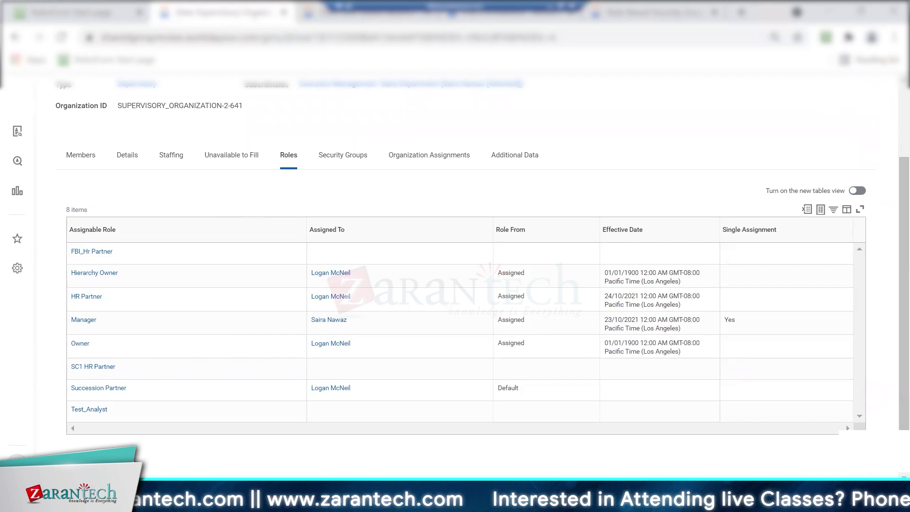
scroll(888, 113, up, 2)
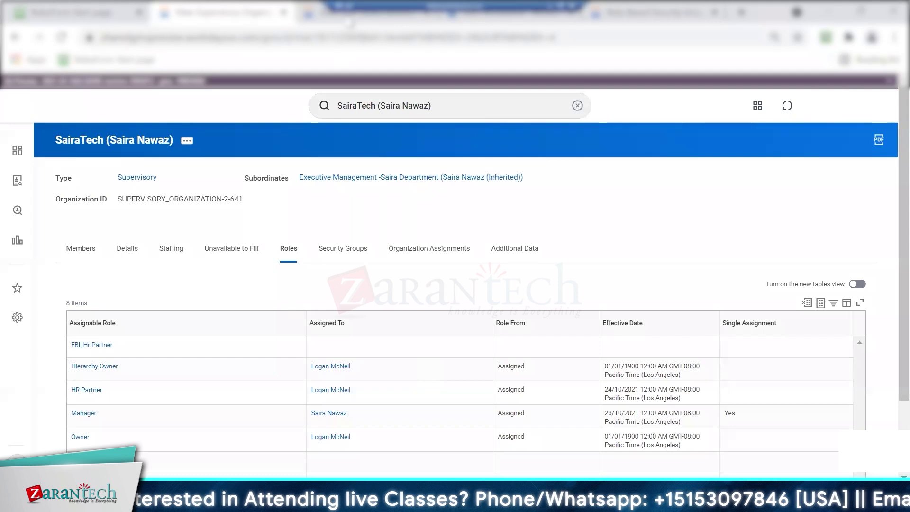
click(316, 14)
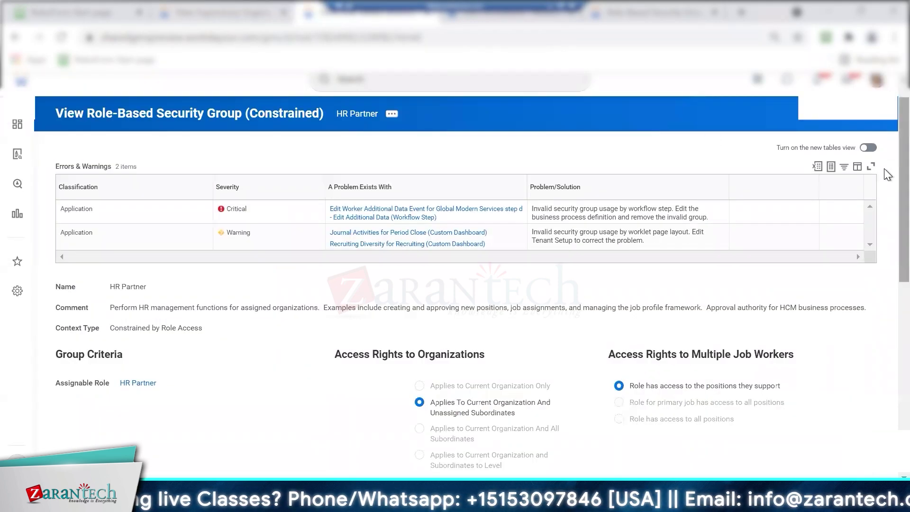
Check HR Partner's domain security policy permissions, then return to the Emergency Contacts permissions editor
scroll(884, 197, down, 4)
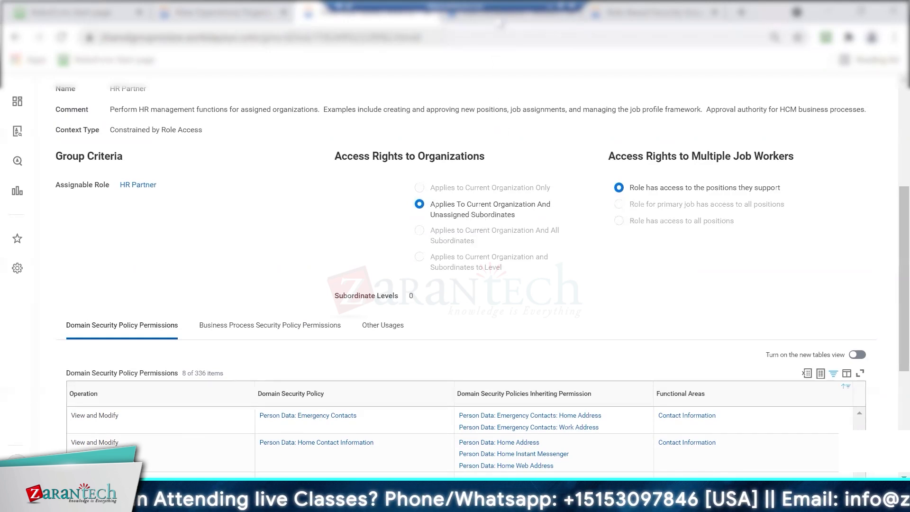
click(498, 20)
click(395, 18)
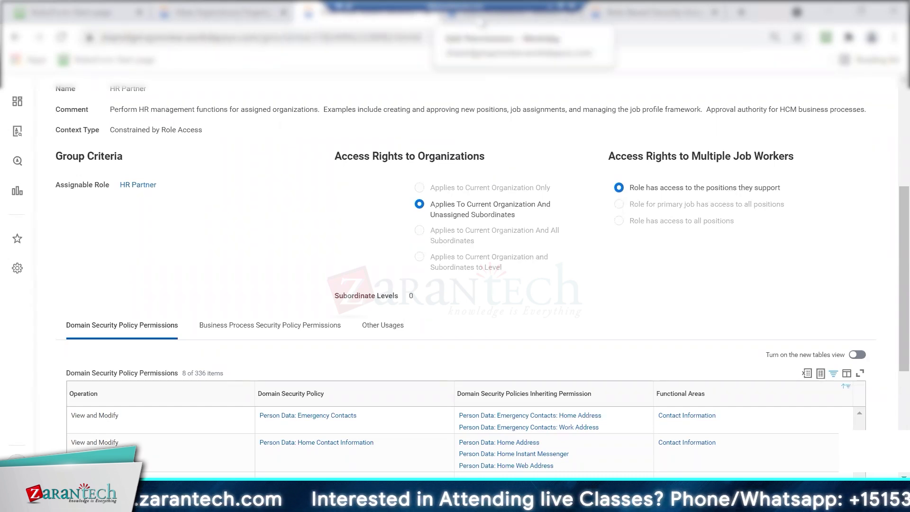
click(480, 18)
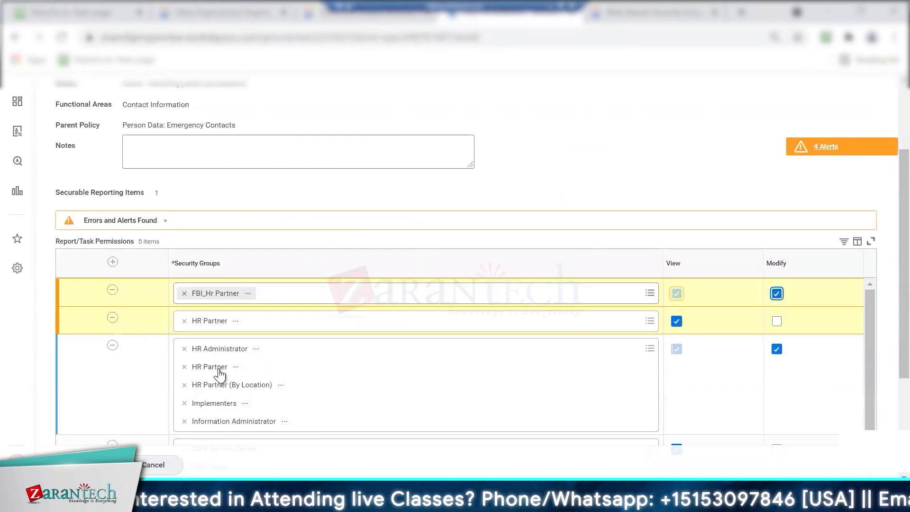
Review the HR Administrator row's permissions, then return to the organization's assigned roles list
click(678, 353)
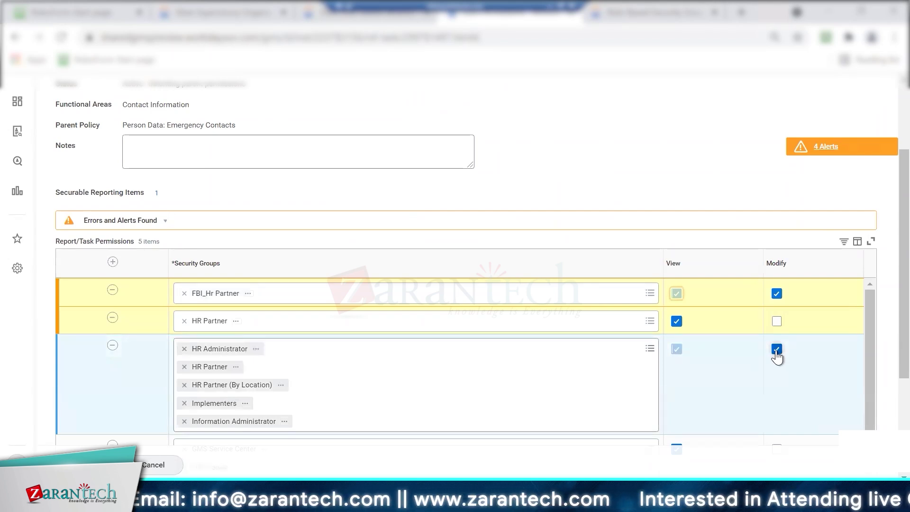
mouse_move(344, 291)
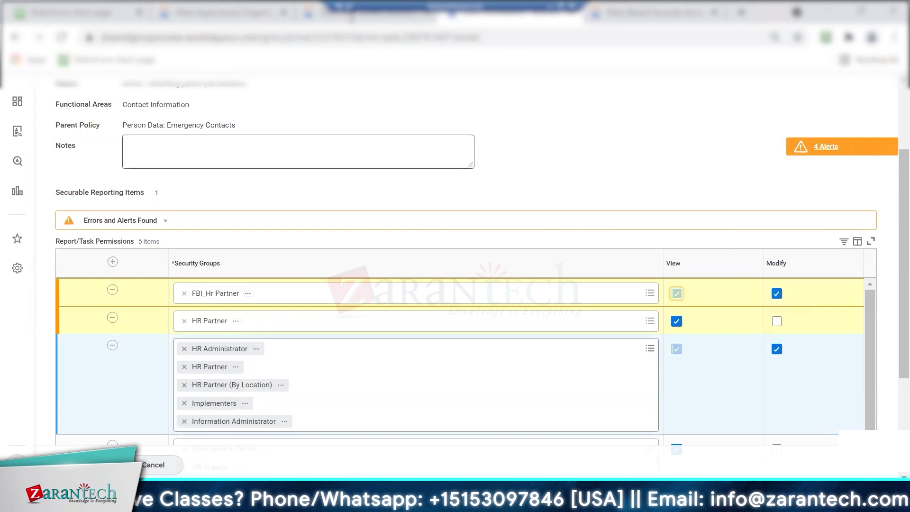
click(258, 20)
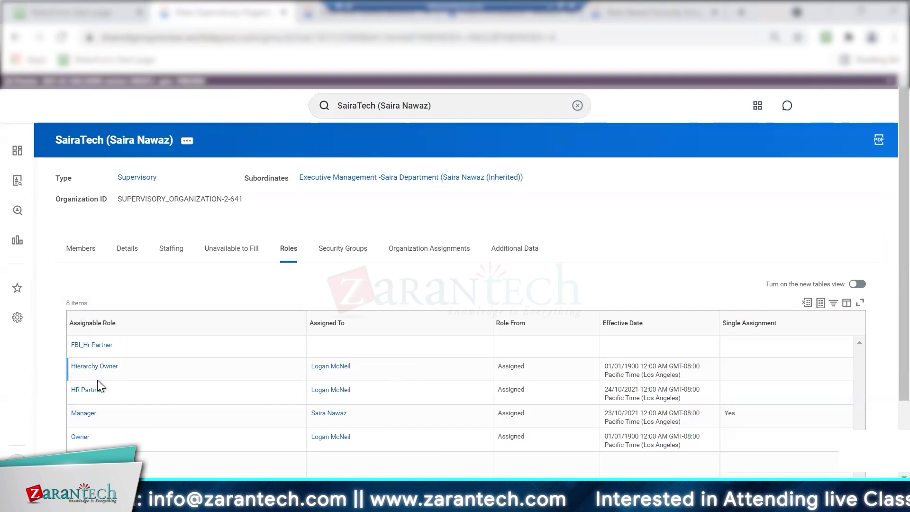
scroll(127, 408, down, 2)
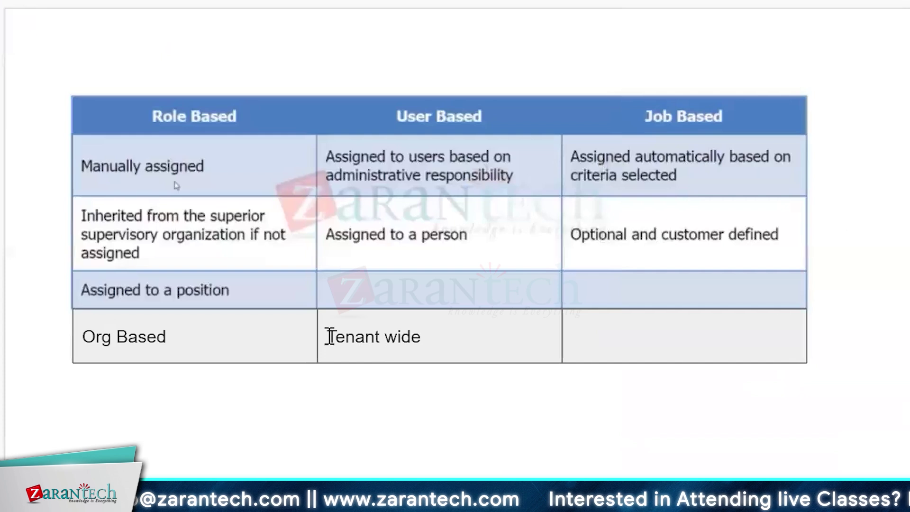
triple_click(423, 337)
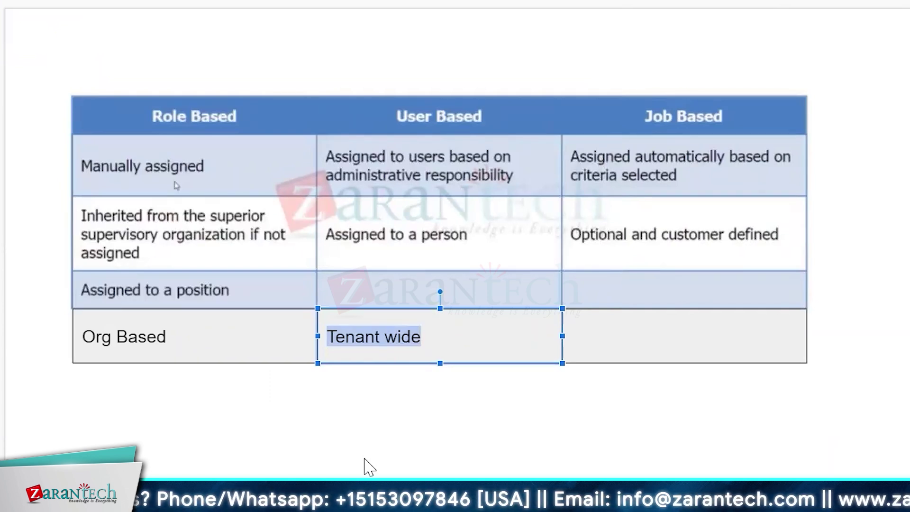
click(168, 337)
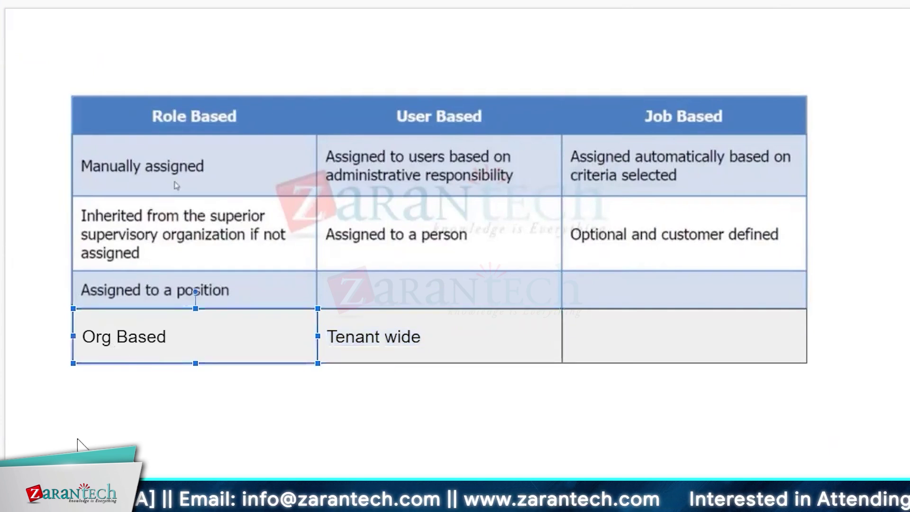
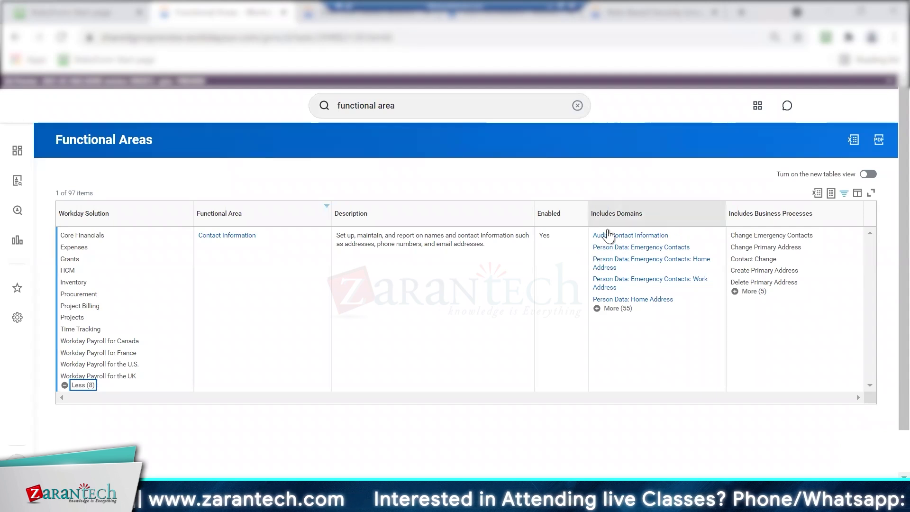
Review Contact Information's full list of included domains and details, then return to Functional Areas
click(597, 309)
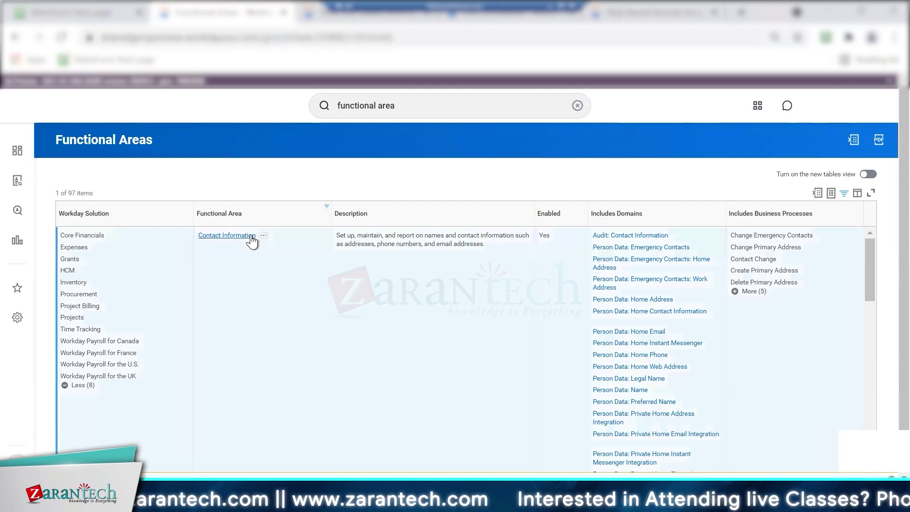
click(250, 236)
click(17, 41)
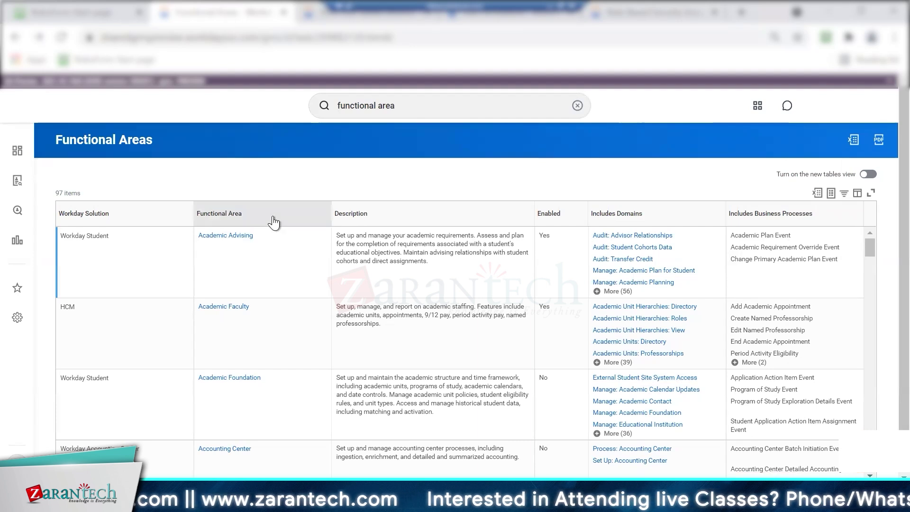
Filter the Functional Area column to show only the Contact Information row
click(248, 218)
click(241, 352)
text(cont)
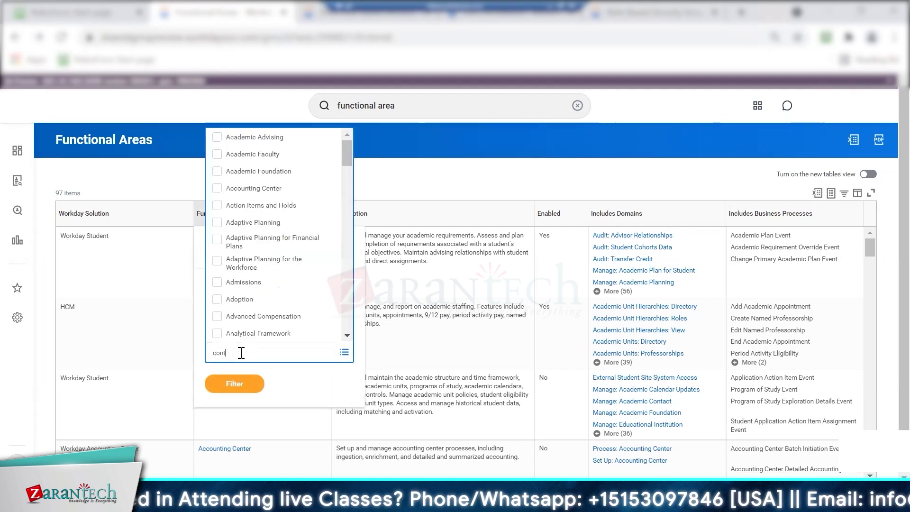
text(act information)
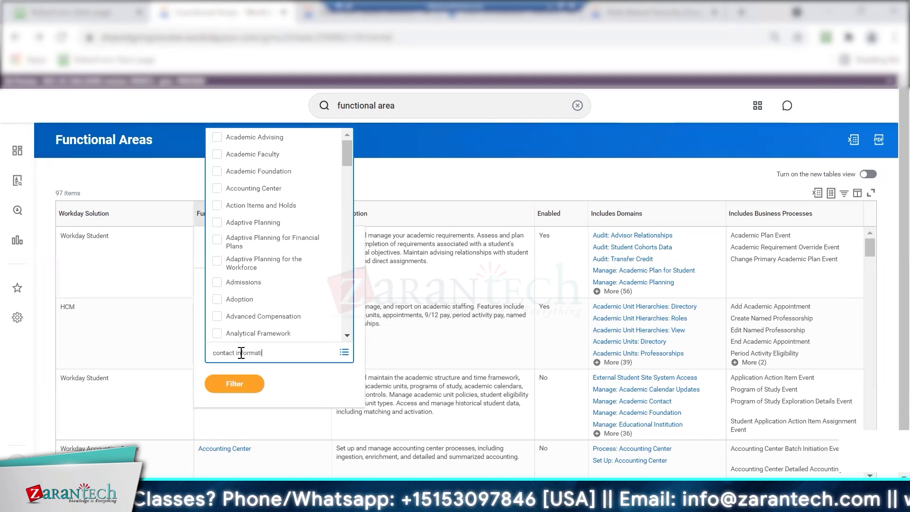
key(Return)
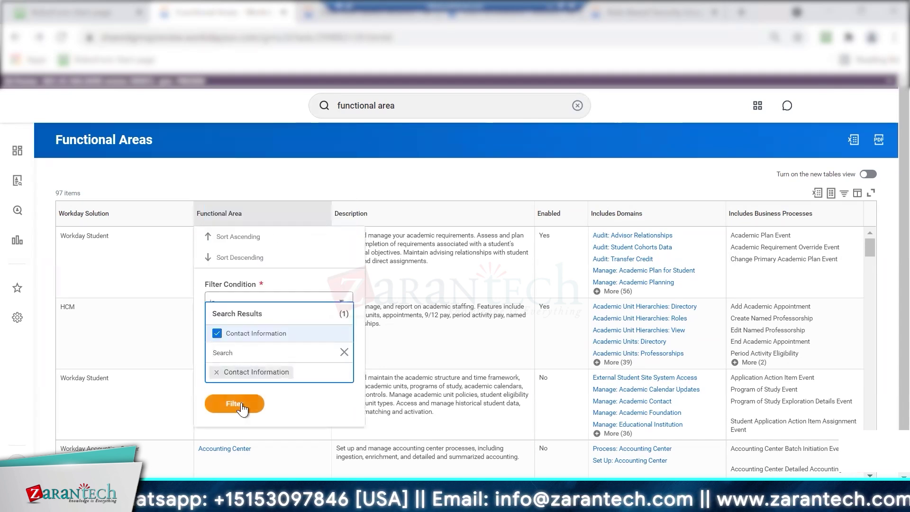
click(242, 402)
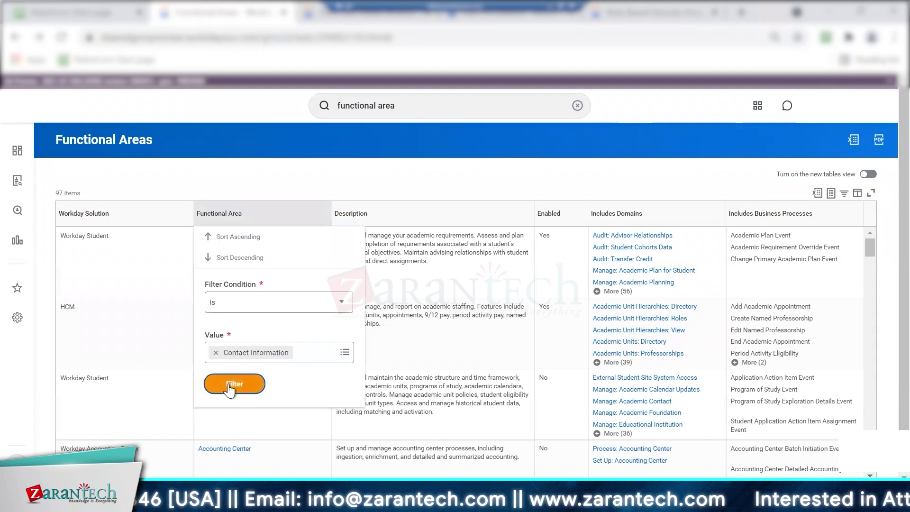
click(229, 386)
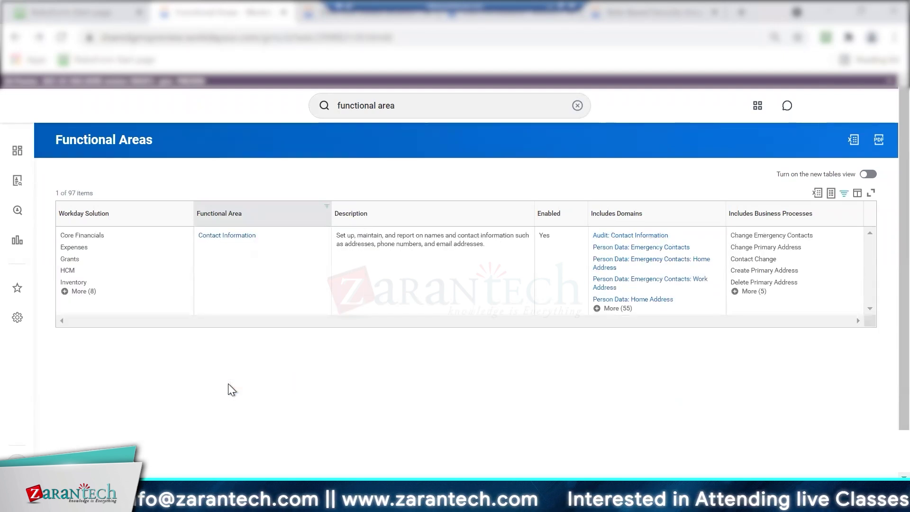
From Contact Information's related actions, view its Domain Security Policies
mouse_move(260, 235)
click(263, 236)
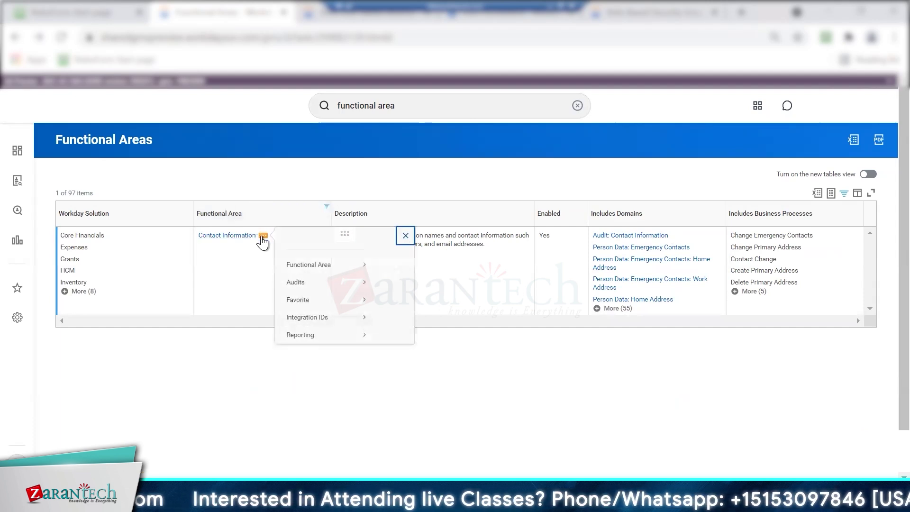
mouse_move(337, 282)
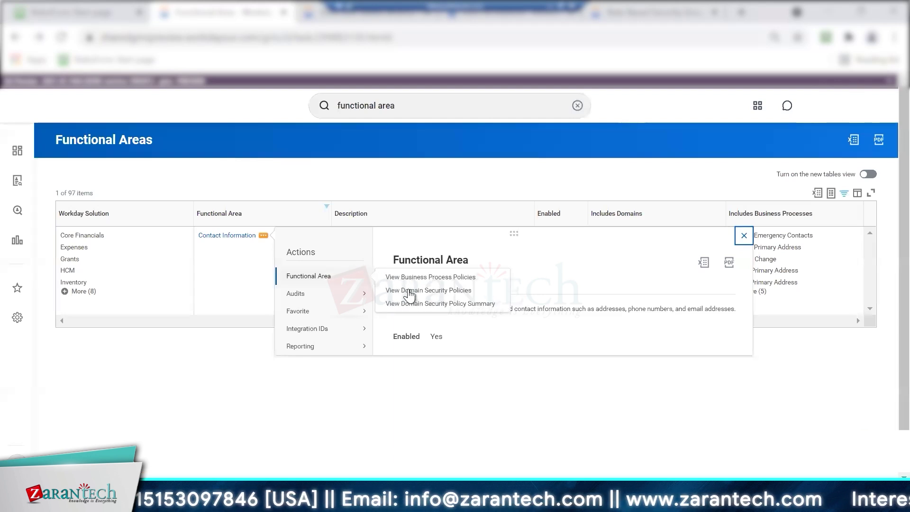
click(409, 290)
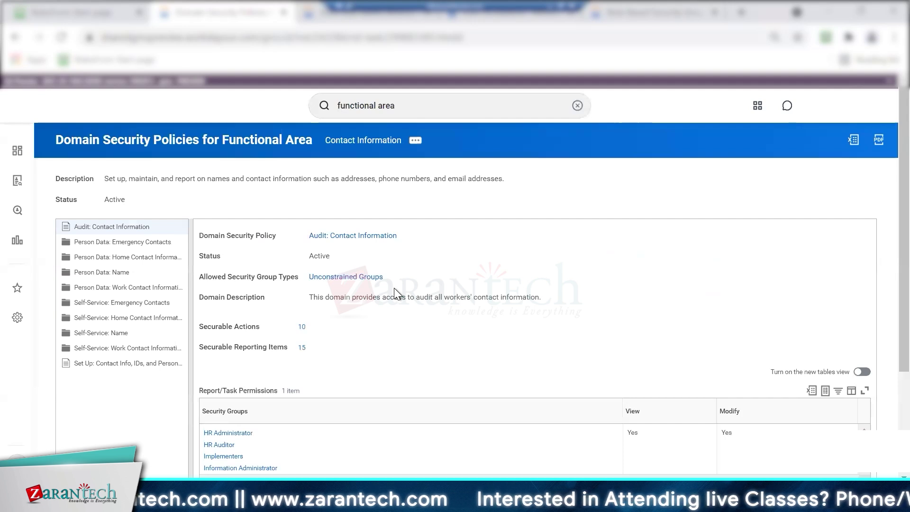
Inspect the Emergency Contacts: Home Address sub-domain and its securable reporting items
click(139, 244)
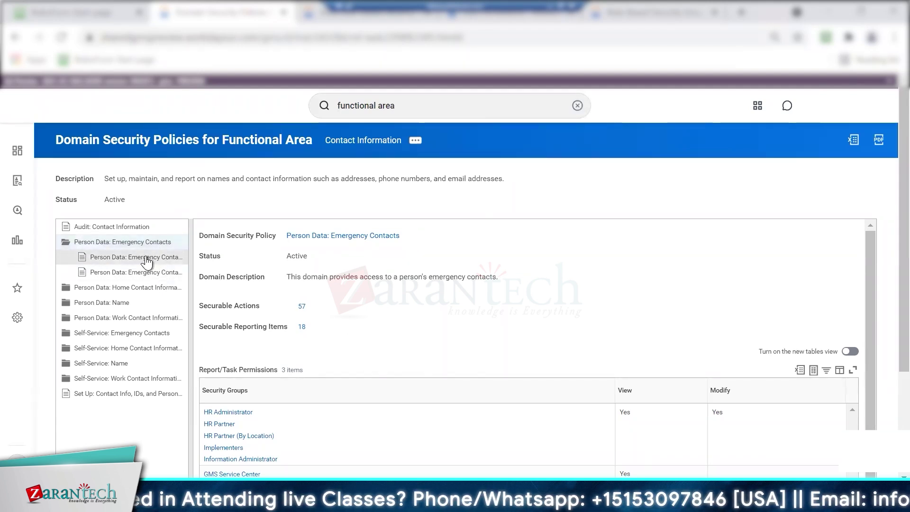
click(138, 258)
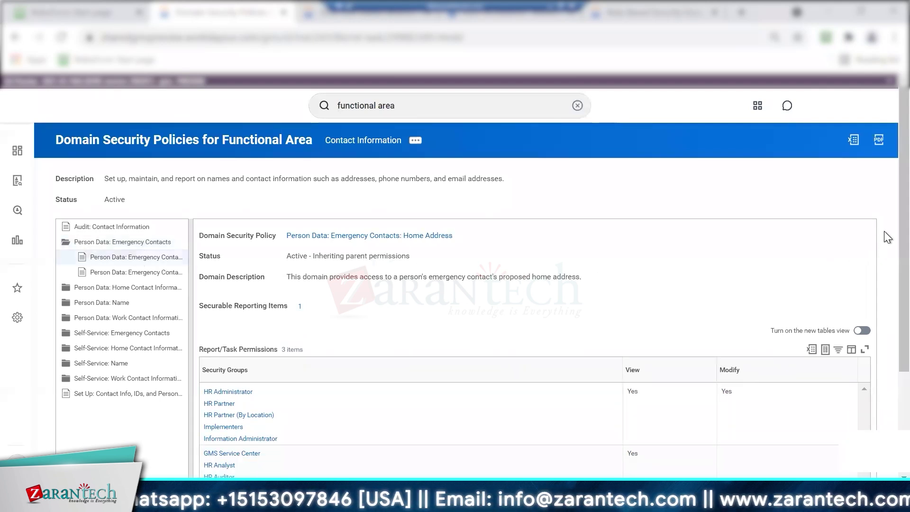
scroll(884, 308, down, 2)
scroll(884, 327, down, 1)
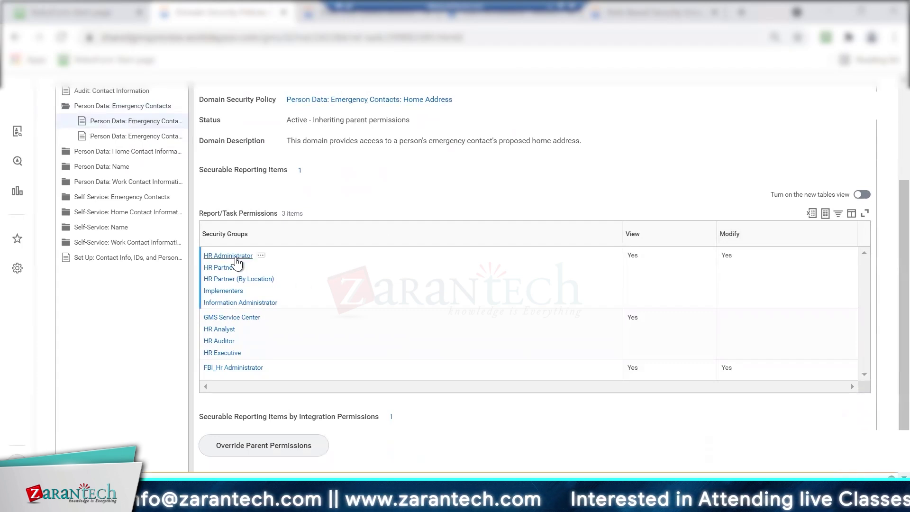
click(299, 170)
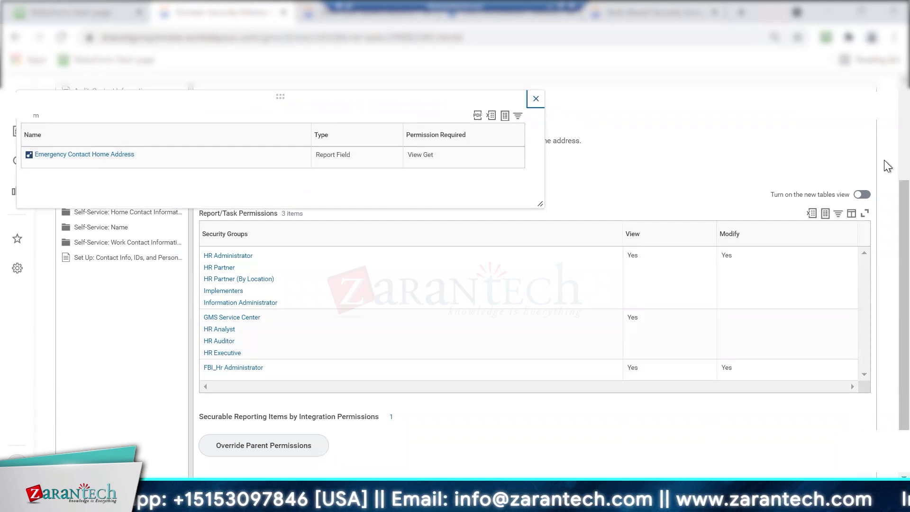
click(883, 122)
scroll(884, 121, up, 3)
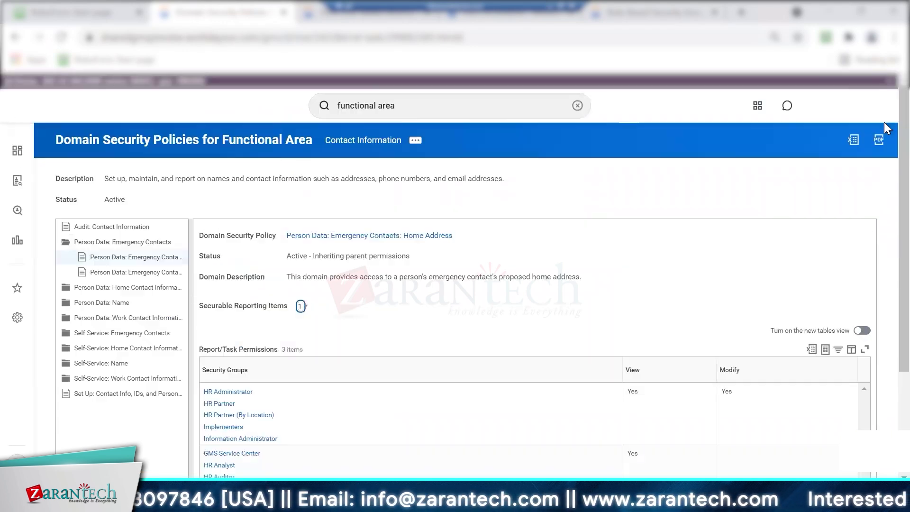
Check the Work Address sub-domain, then review the 57 securable actions of Person Data: Emergency Contacts
click(149, 275)
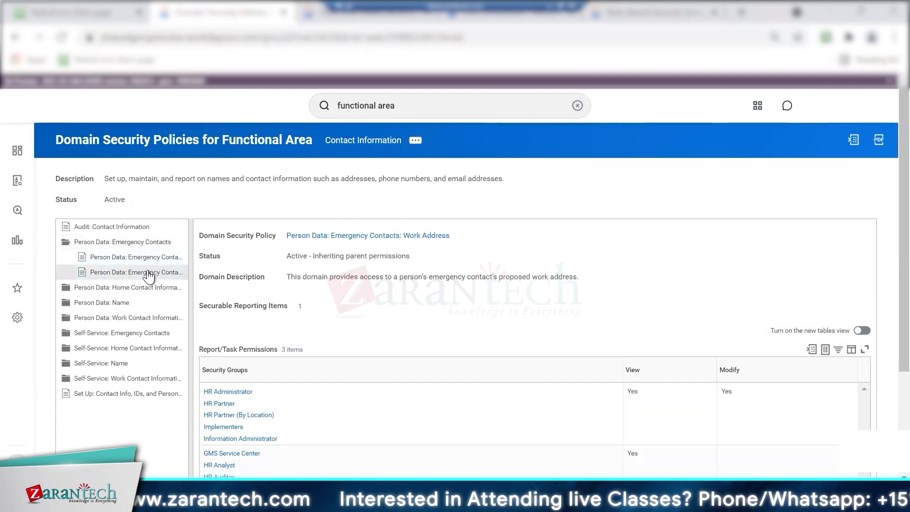
click(152, 242)
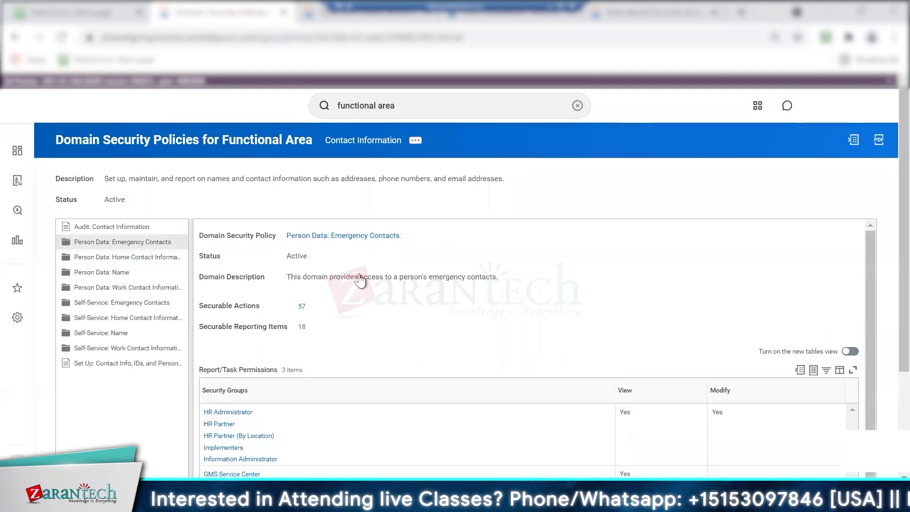
click(300, 307)
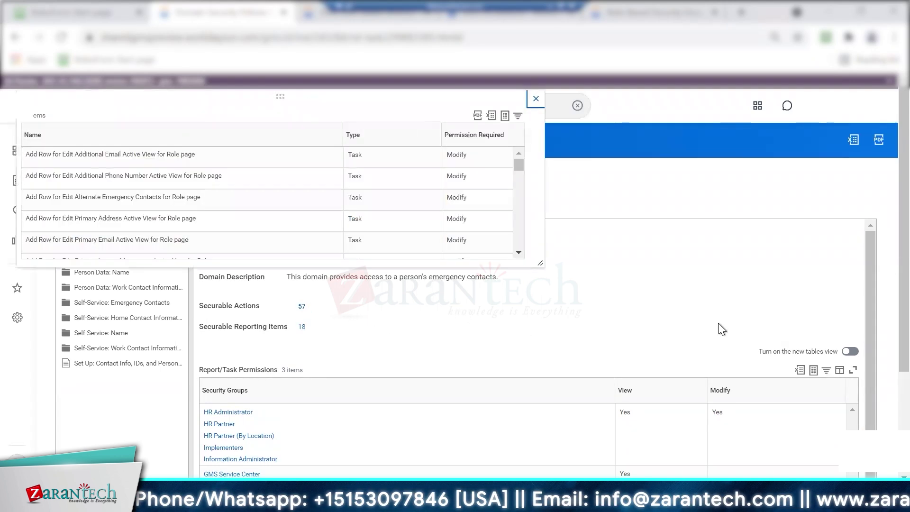
drag(516, 163, 513, 209)
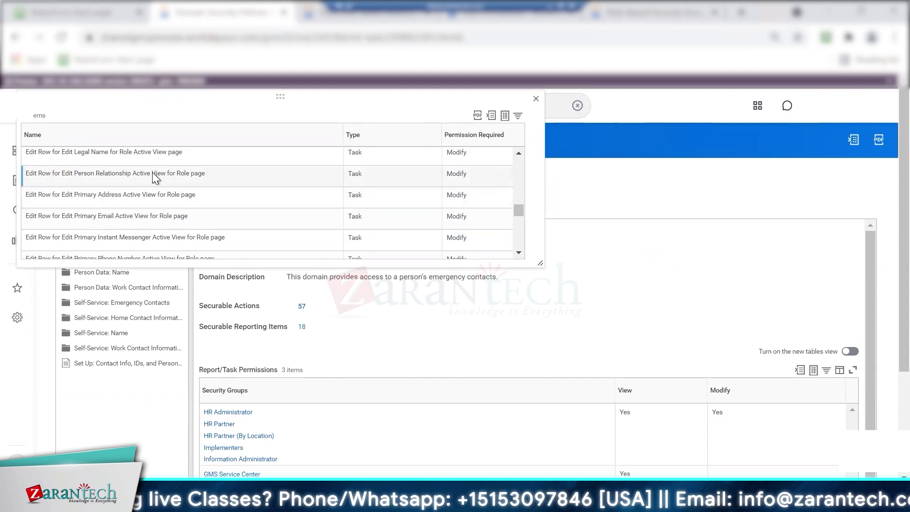
scroll(518, 222, down, 10)
drag(513, 235, 512, 251)
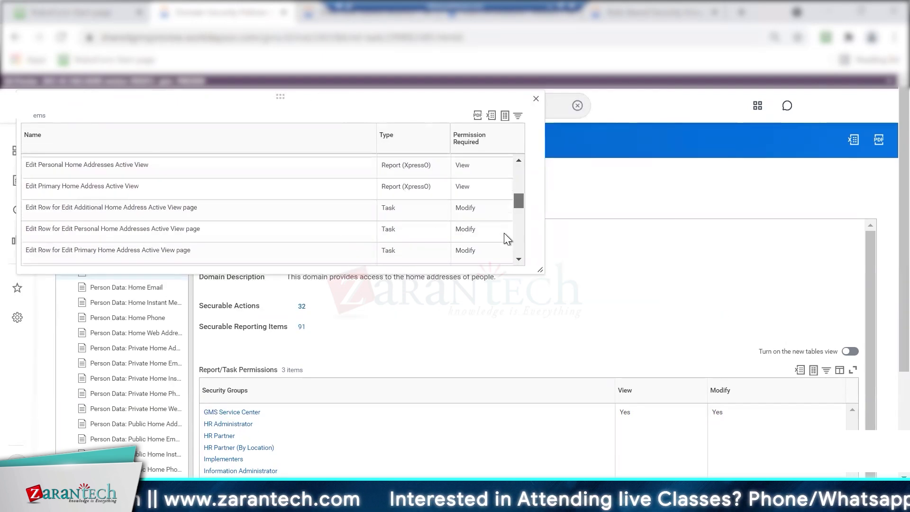
scroll(504, 234, down, 10)
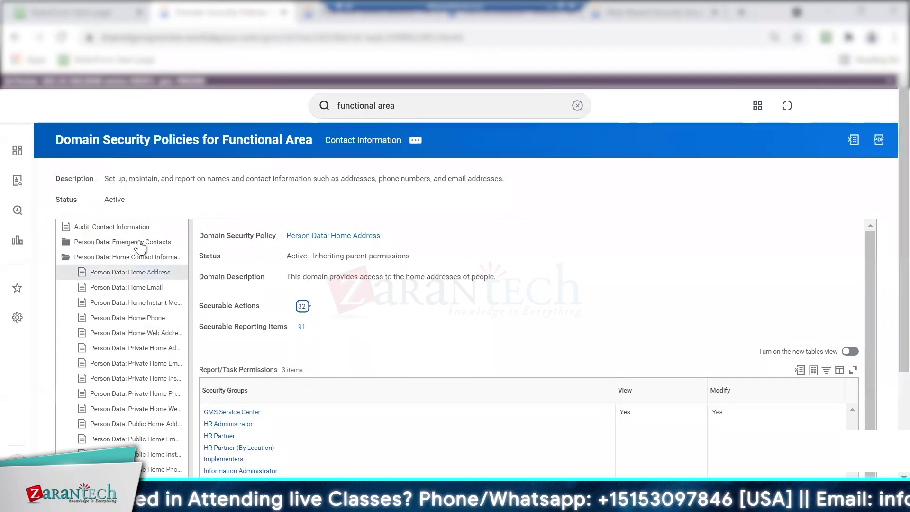
click(140, 244)
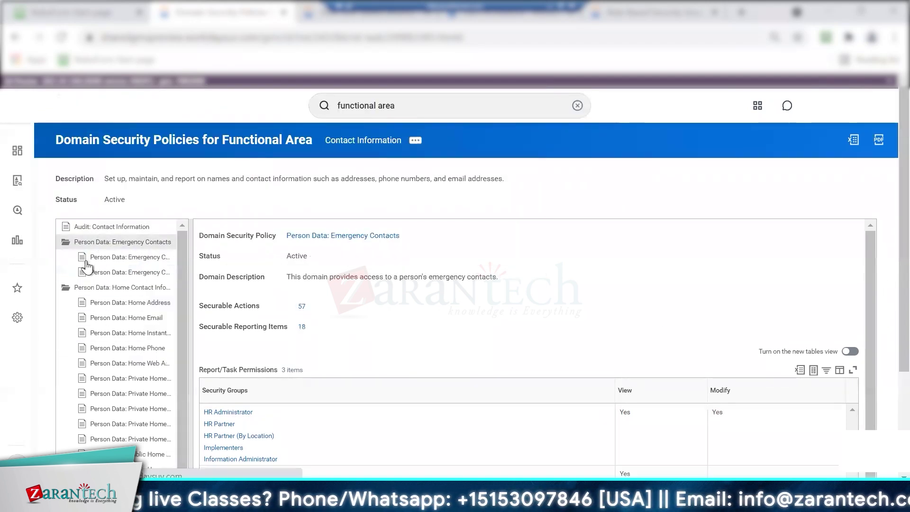
Revisit the Home Address sub-domain, then preview the HR Administrator group on the Emergency Contacts policy
click(121, 259)
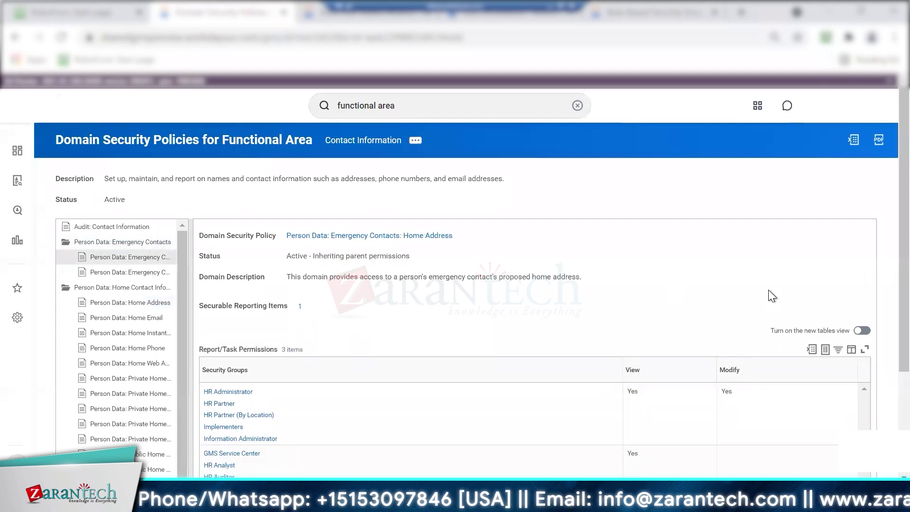
click(149, 241)
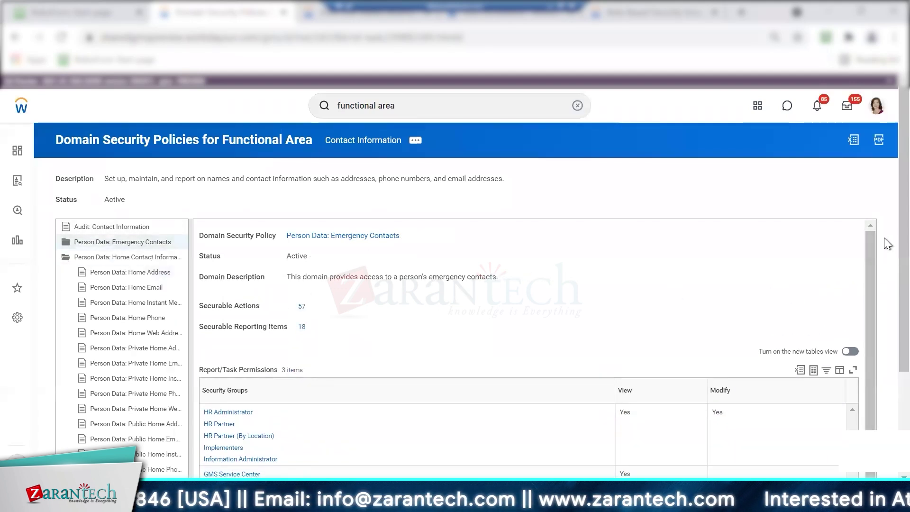
scroll(883, 332, down, 3)
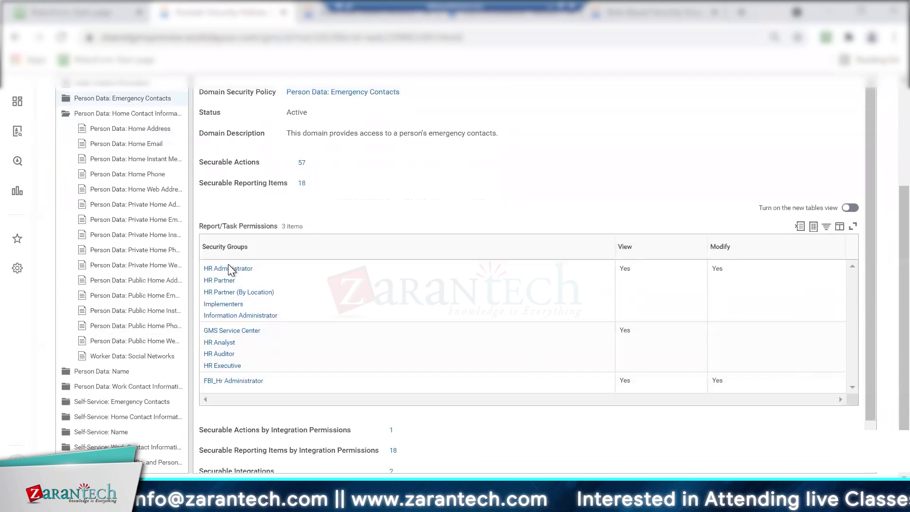
mouse_move(260, 271)
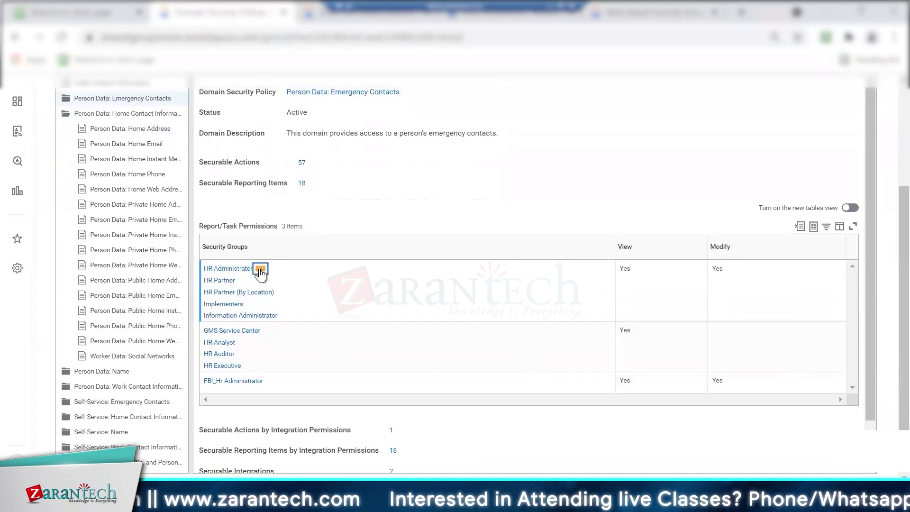
click(260, 270)
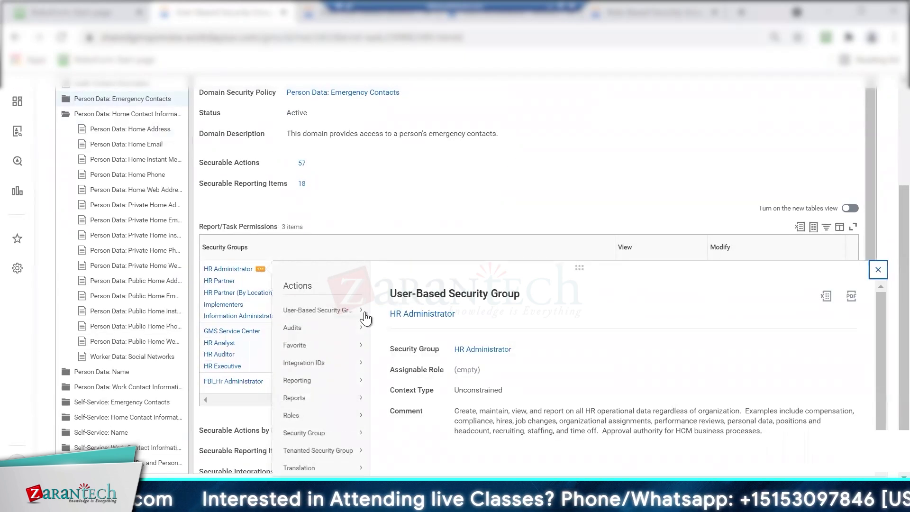
click(883, 195)
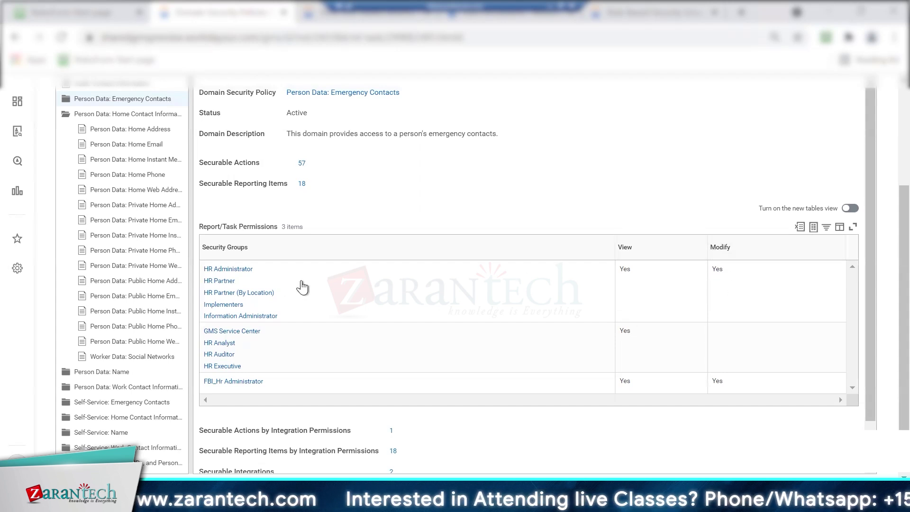
Inspect the HR Partner security group's organization access rights
mouse_move(243, 281)
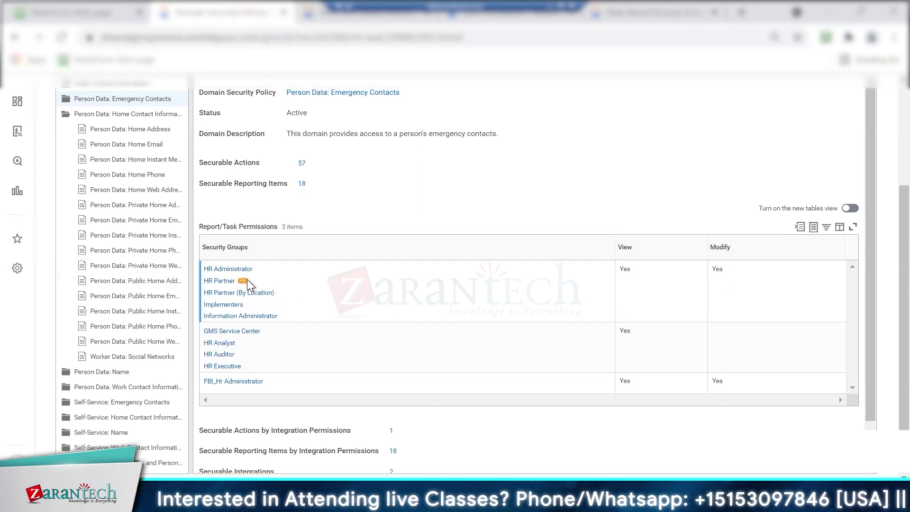
click(242, 281)
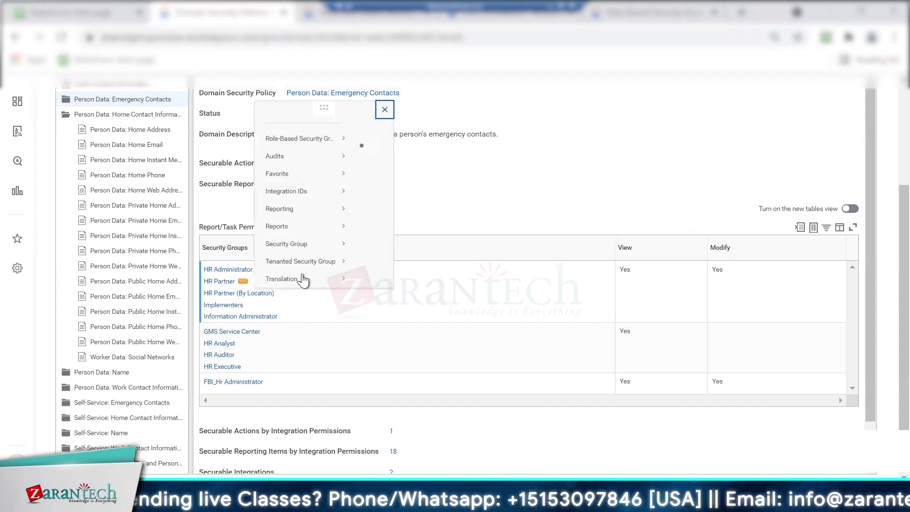
mouse_move(332, 135)
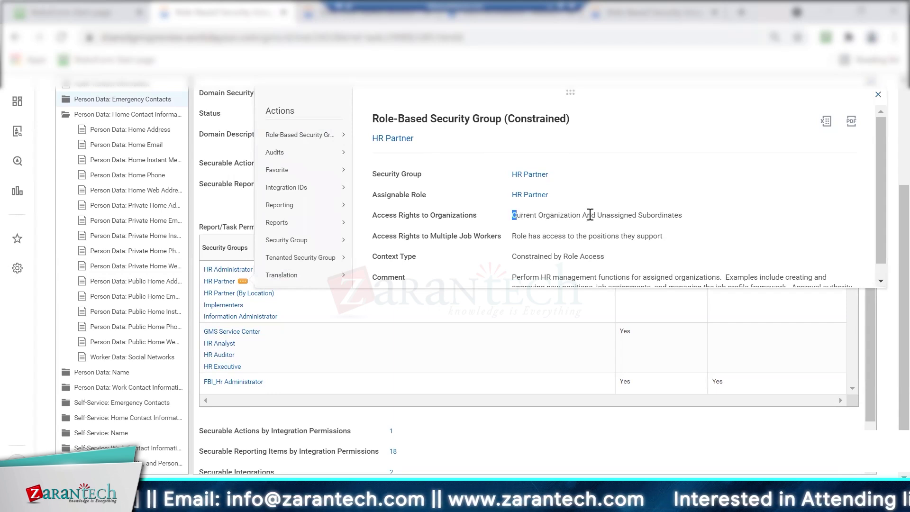
drag(590, 215, 614, 216)
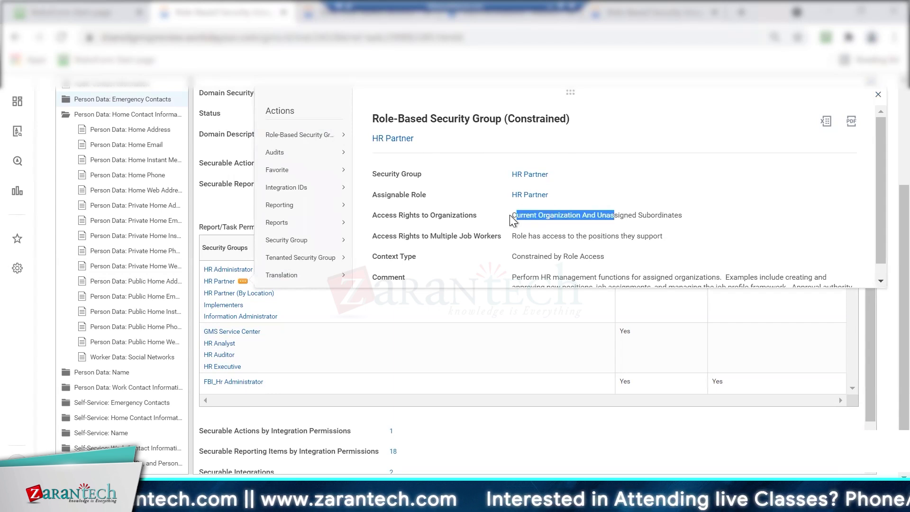
drag(552, 214, 576, 215)
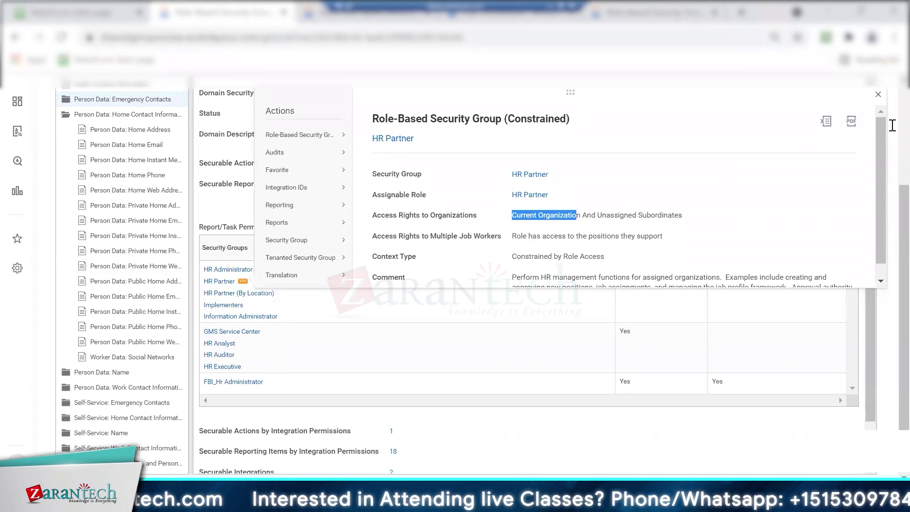
click(878, 96)
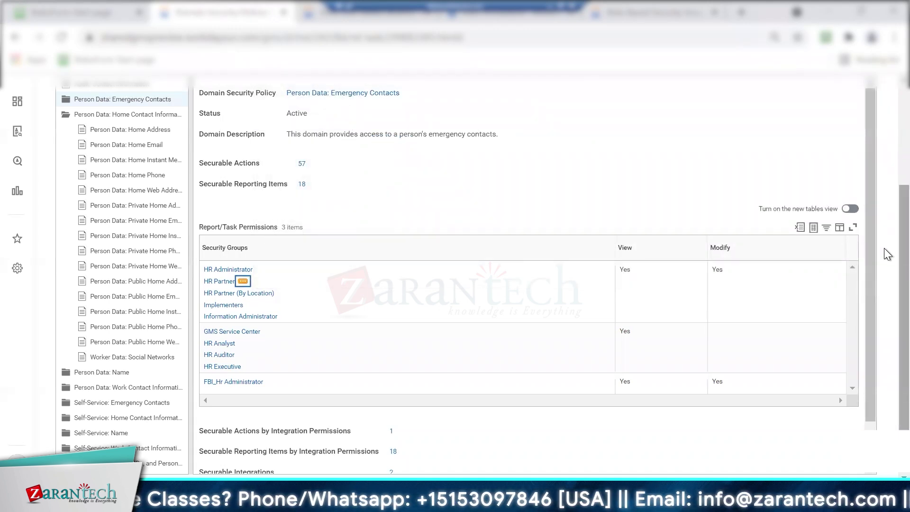
Review Self-Service: Emergency Contacts, including its 55 securable actions and the Employee As Self group
click(106, 404)
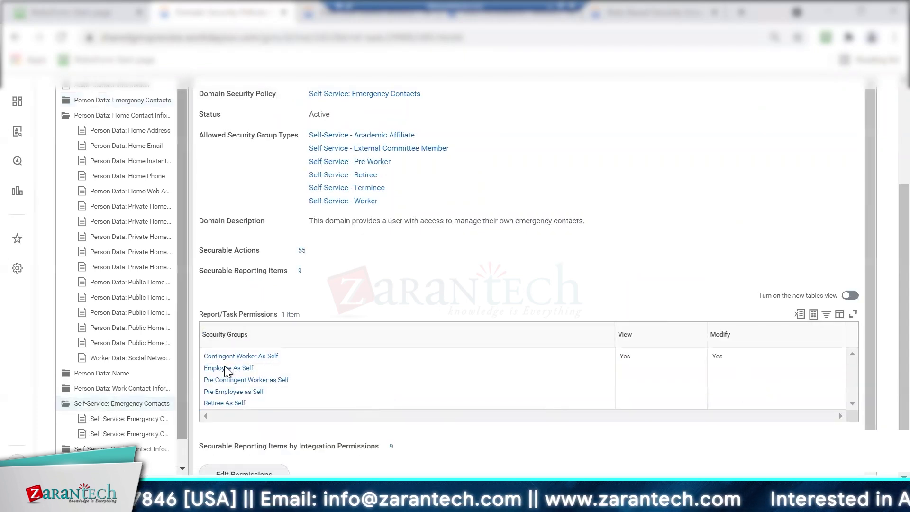
mouse_move(263, 371)
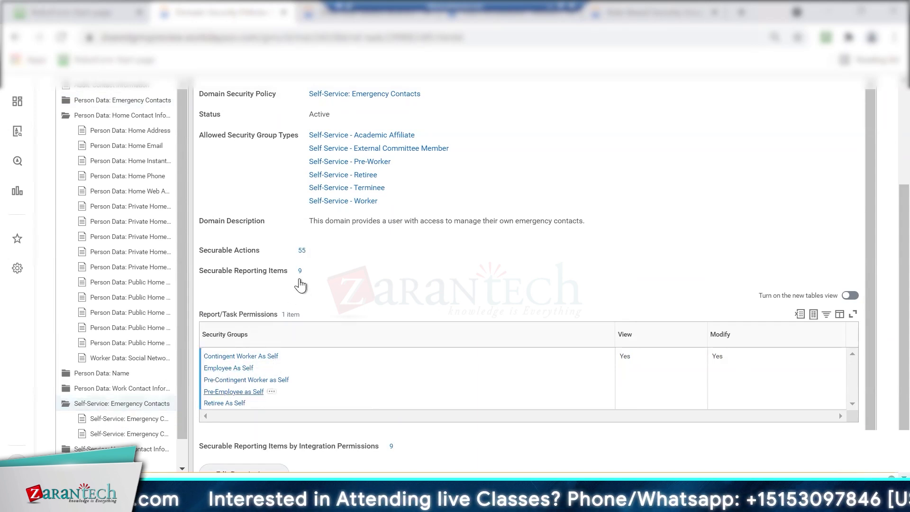
click(301, 251)
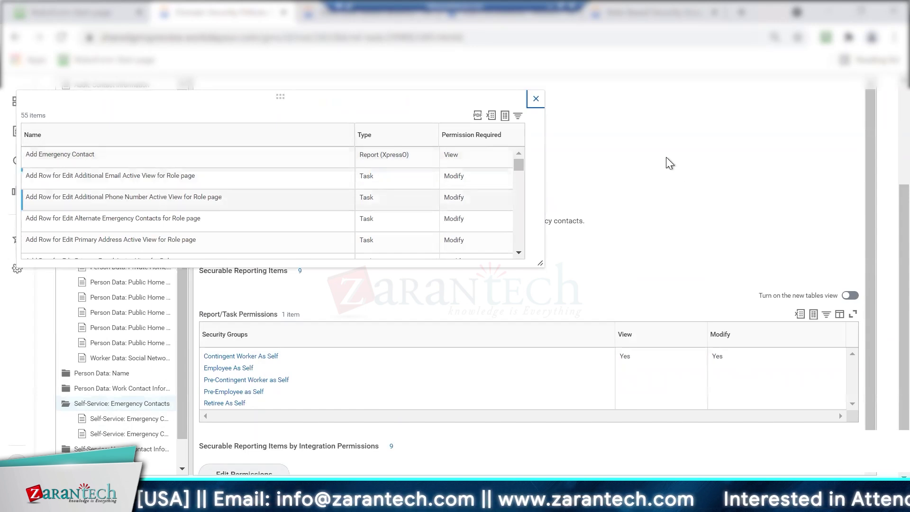
click(536, 102)
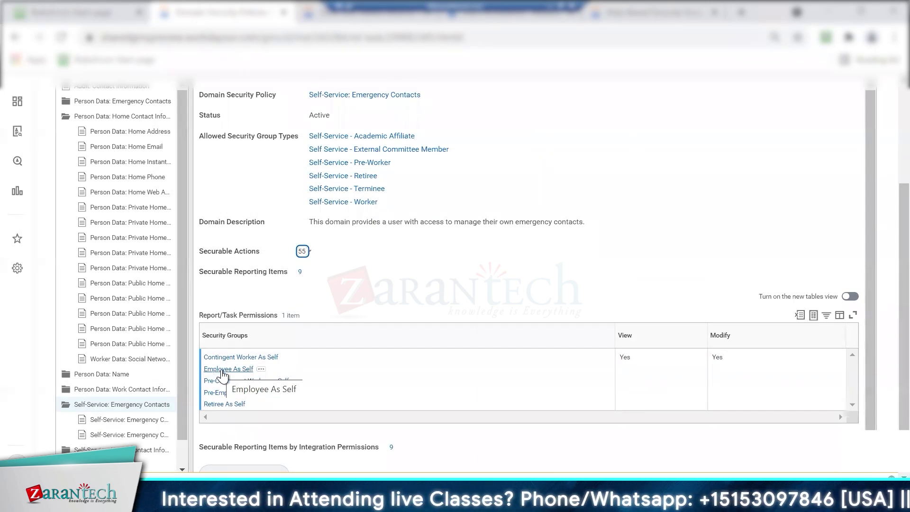
click(261, 369)
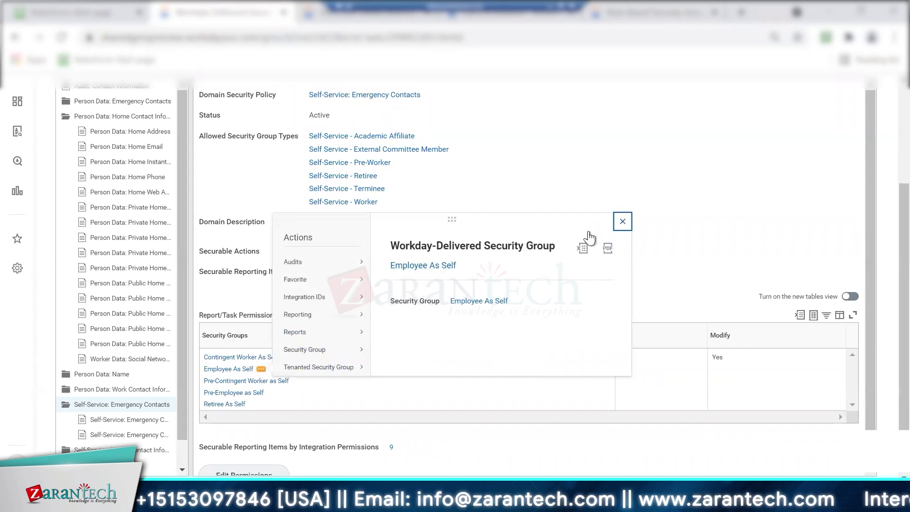
click(622, 221)
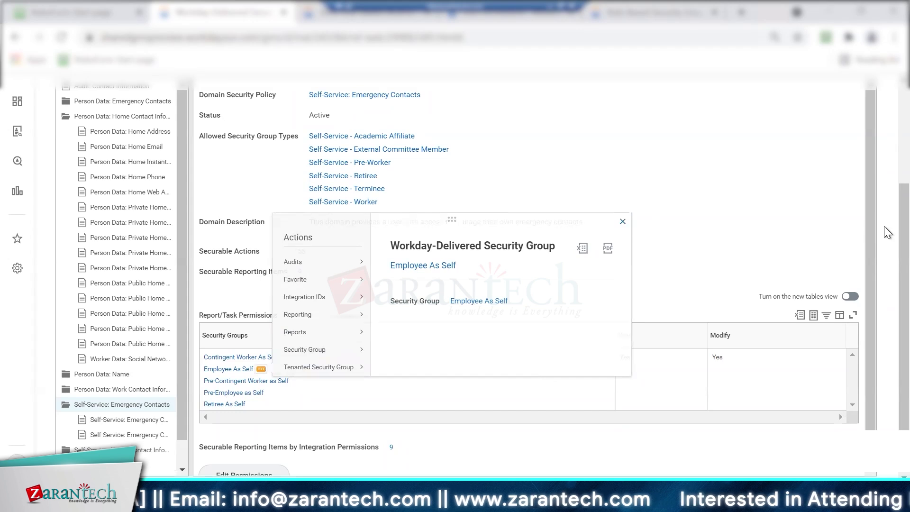
scroll(885, 195, up, 3)
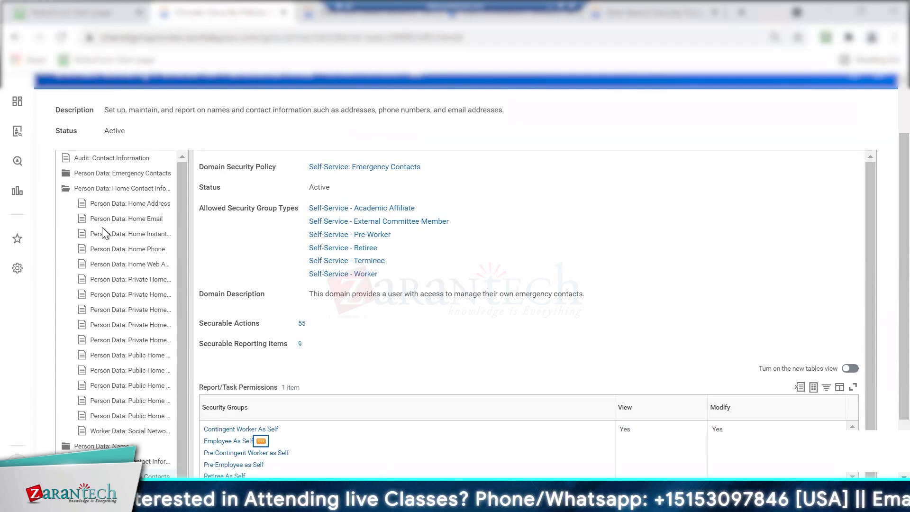
click(140, 175)
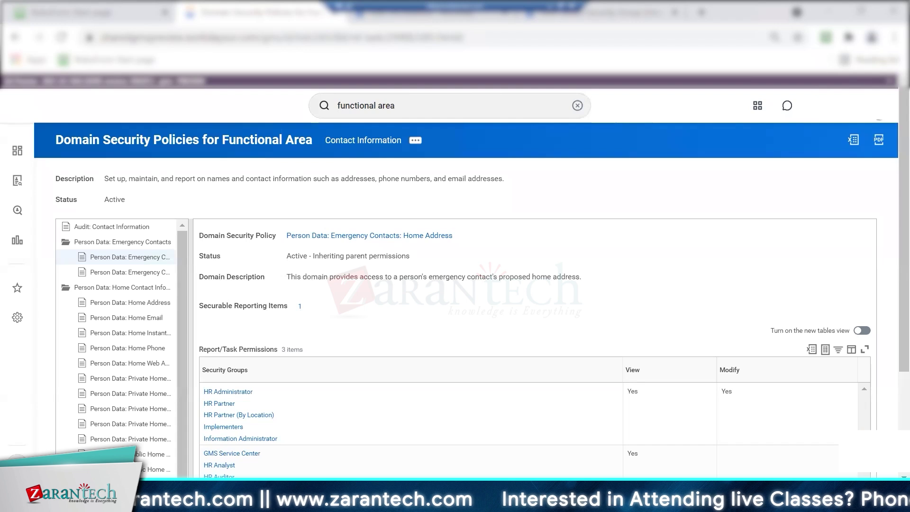
Open the account menu at the top right
click(875, 107)
Go to the worker's profile and look over the summary, job details and contact information
click(804, 213)
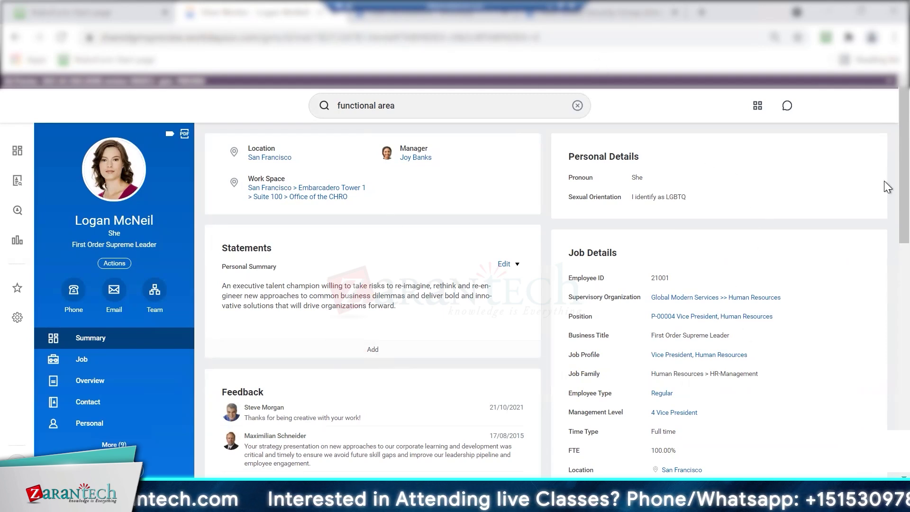
scroll(883, 195, down, 2)
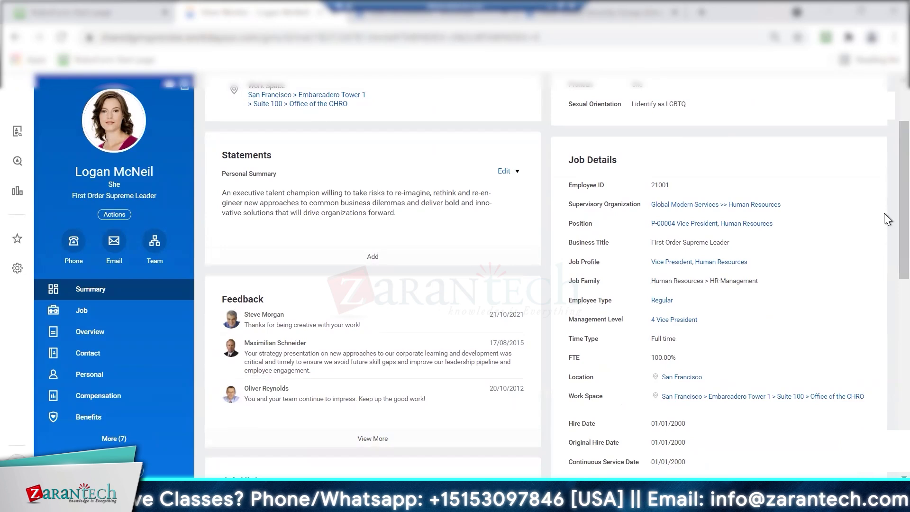
scroll(884, 220, down, 10)
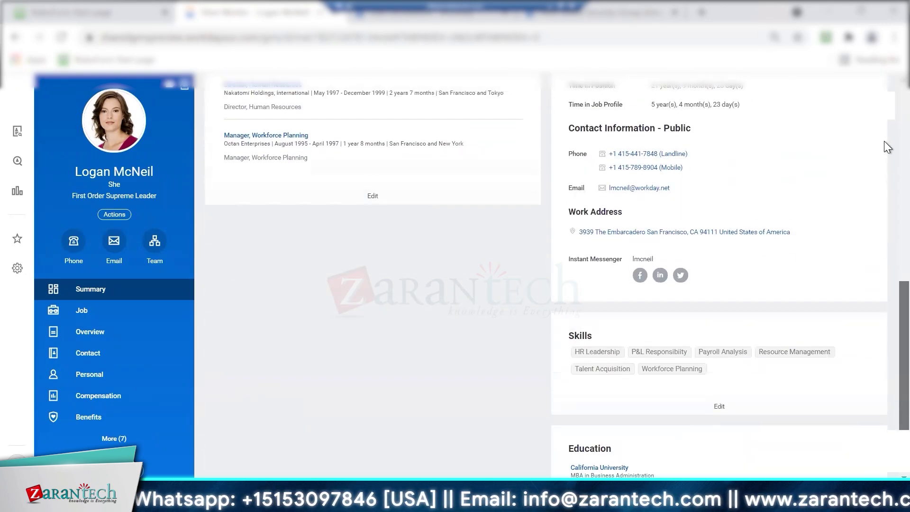
scroll(888, 163, up, 12)
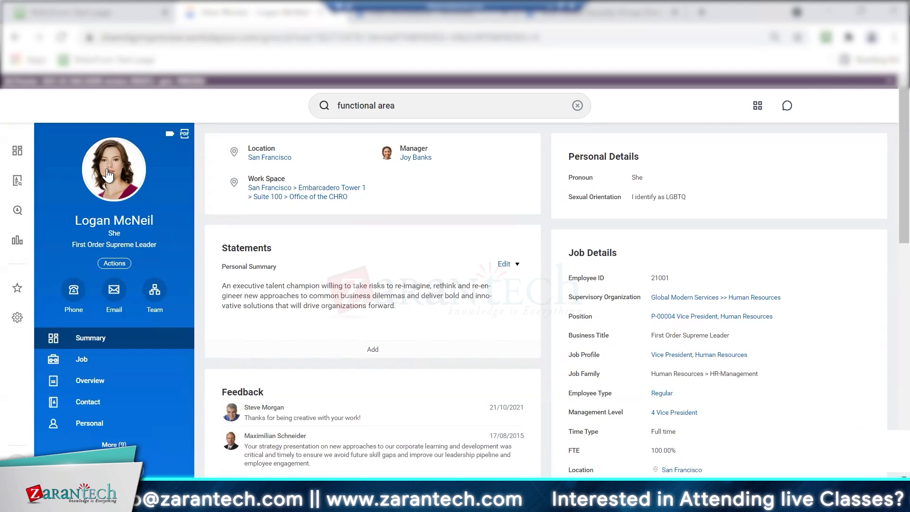
Search Workday for 'profile card' to find the Configure Profile Header Card task
click(576, 106)
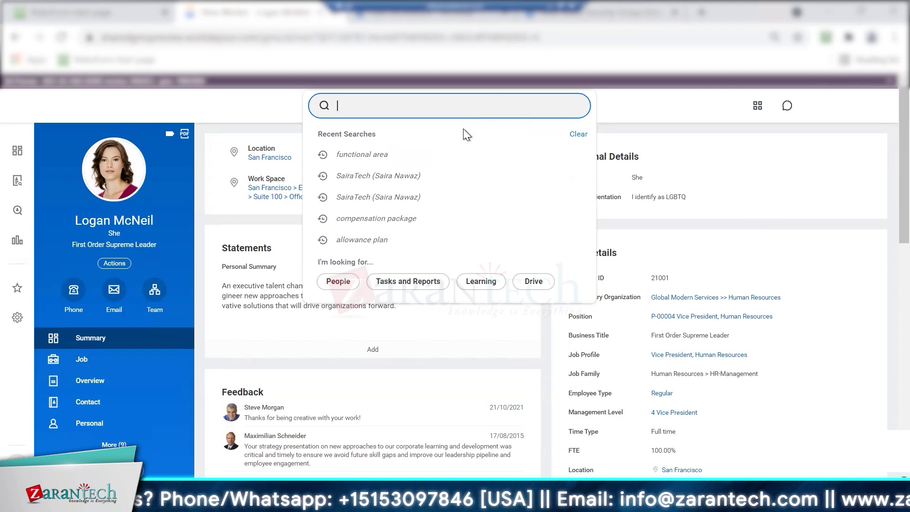
text(m)
key(BackSpace)
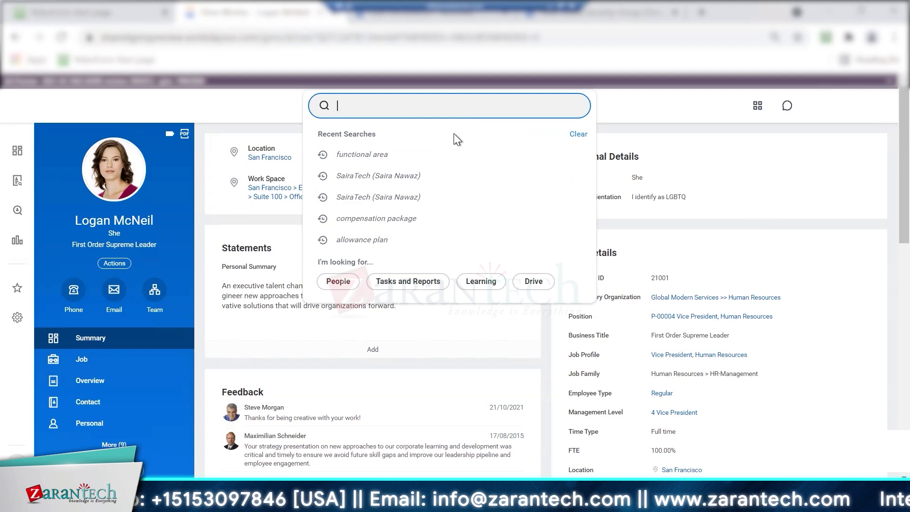
text(profile)
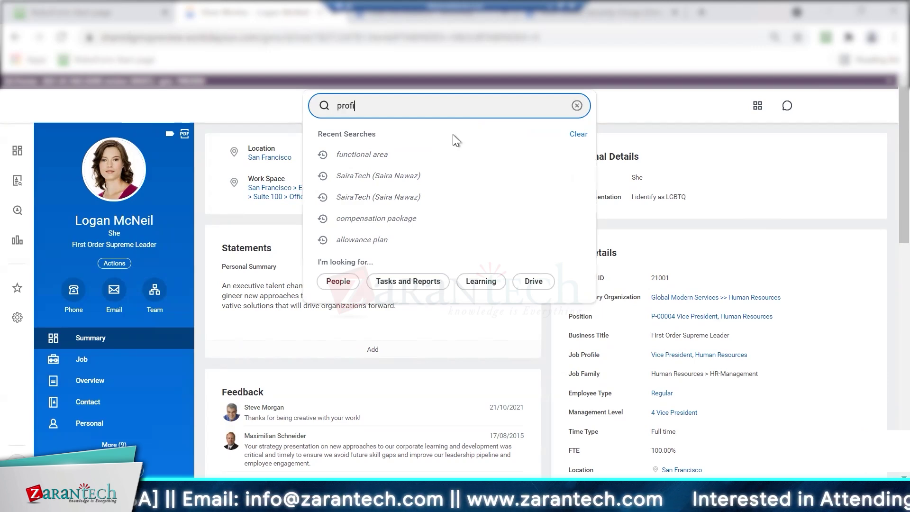
key(Return)
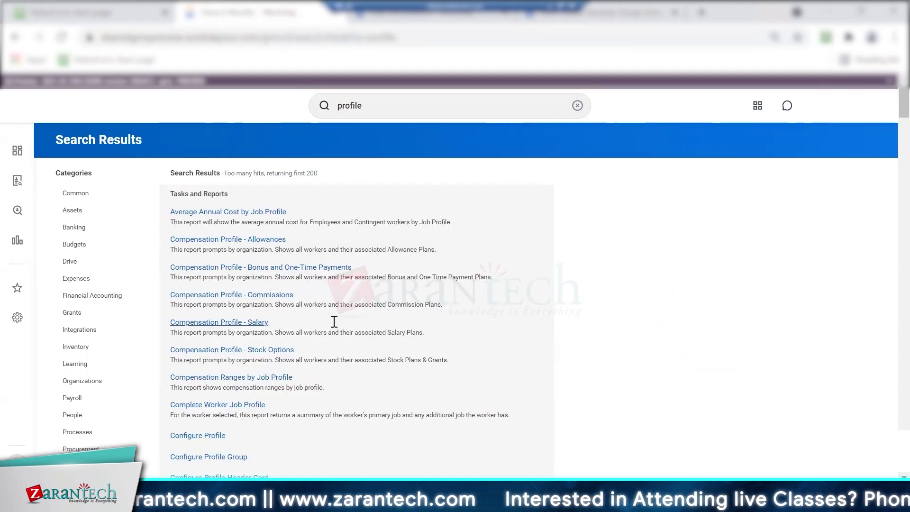
click(335, 101)
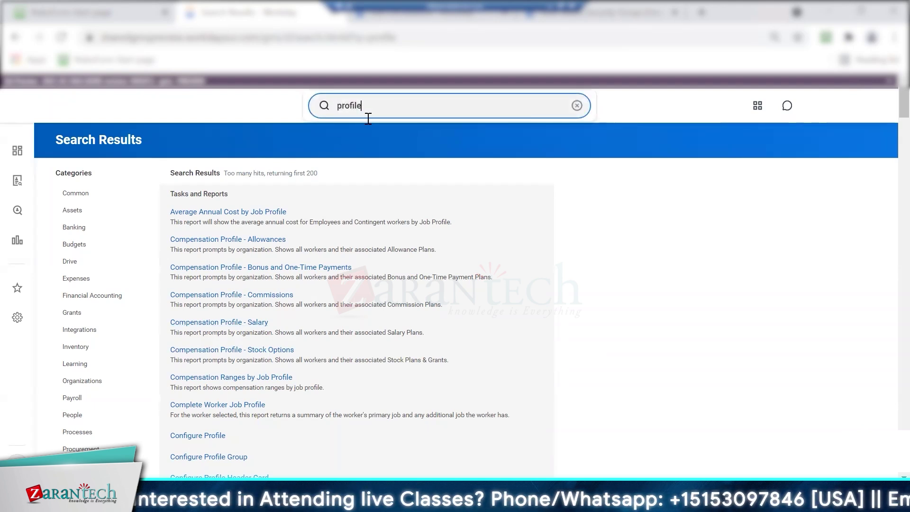
text(card)
key(Return)
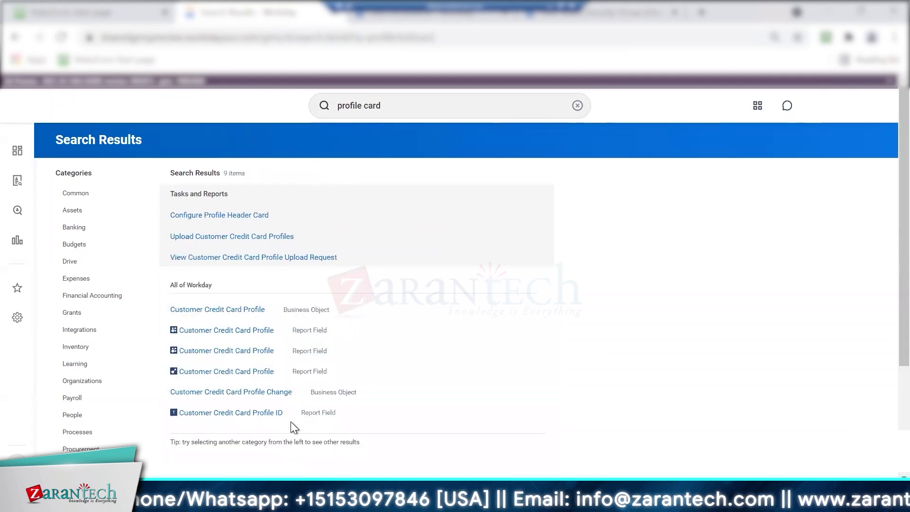
Run Configure Profile Header Card for Worker Profile, discarding the unsaved permission edits
click(220, 215)
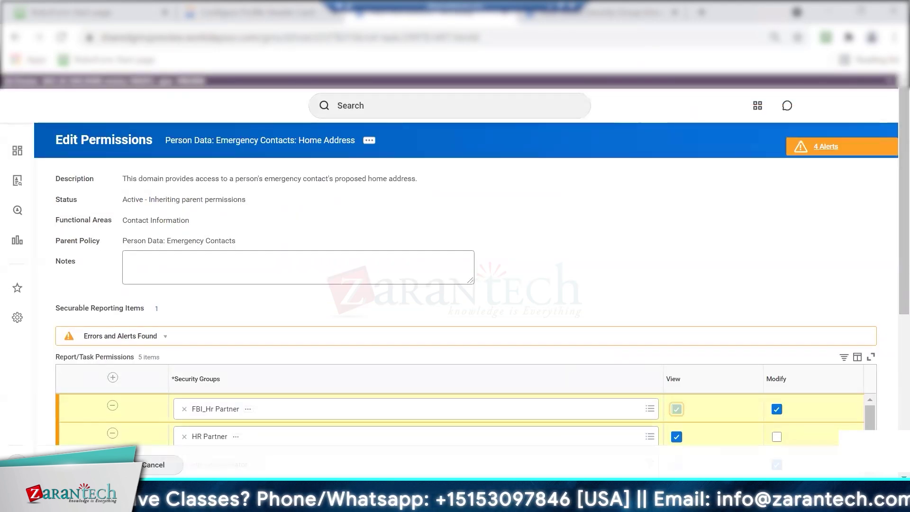
click(875, 134)
click(808, 210)
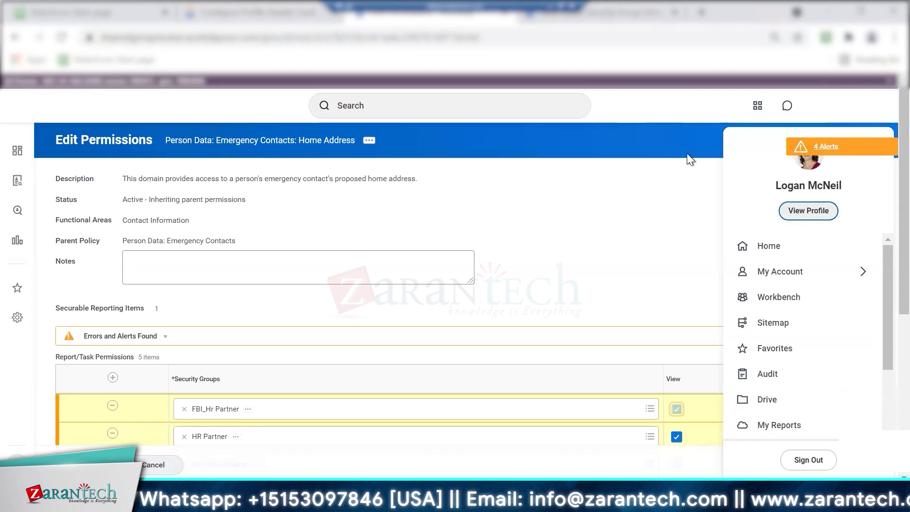
click(420, 304)
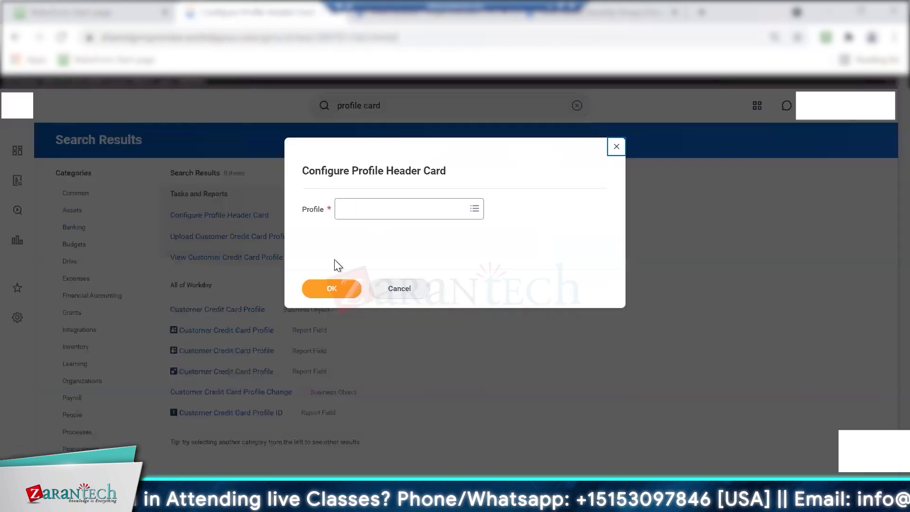
click(366, 211)
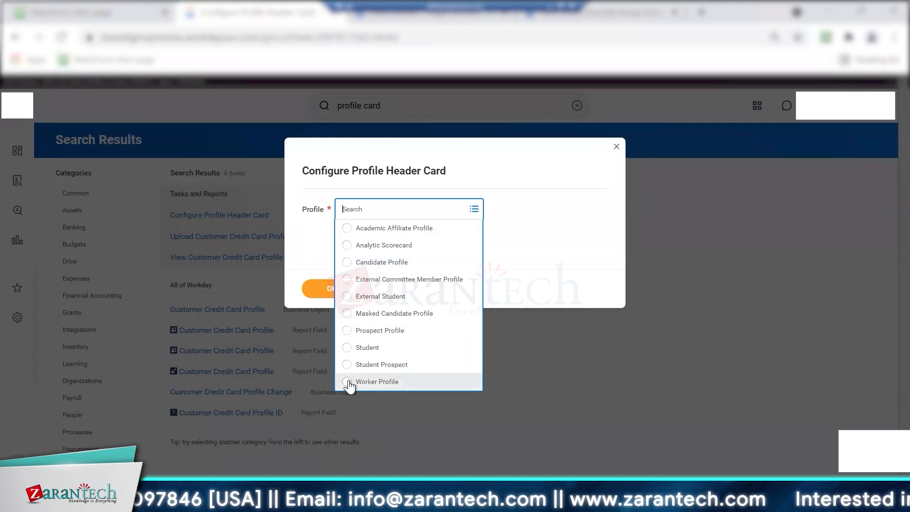
click(349, 384)
click(339, 290)
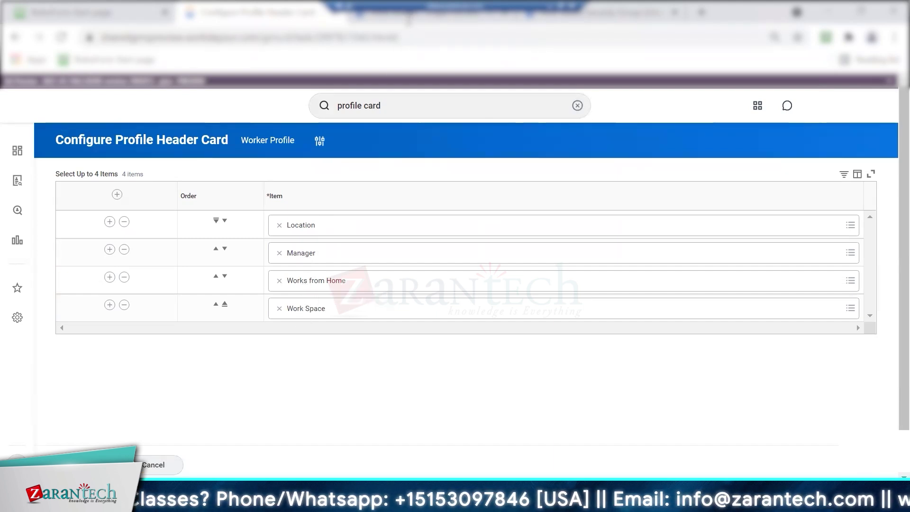
Insert a new item row after Work Space and set it to Employee ID
click(415, 22)
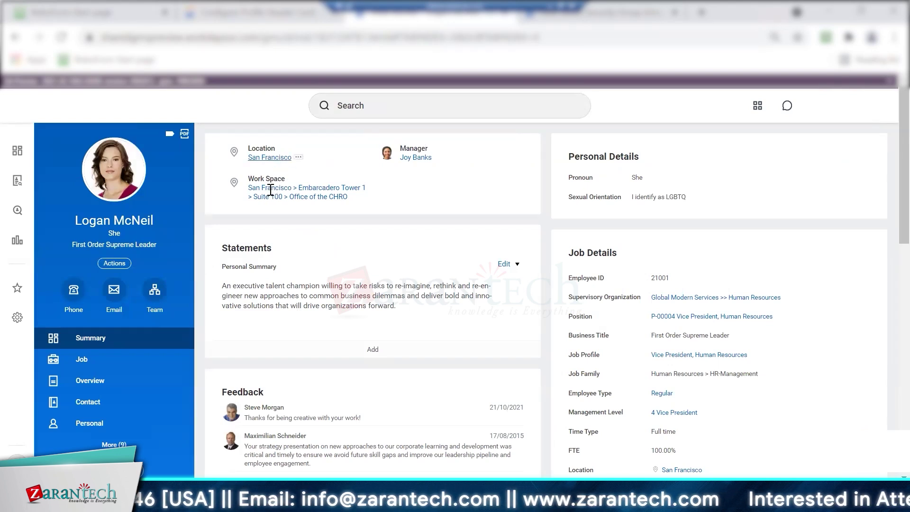
click(267, 22)
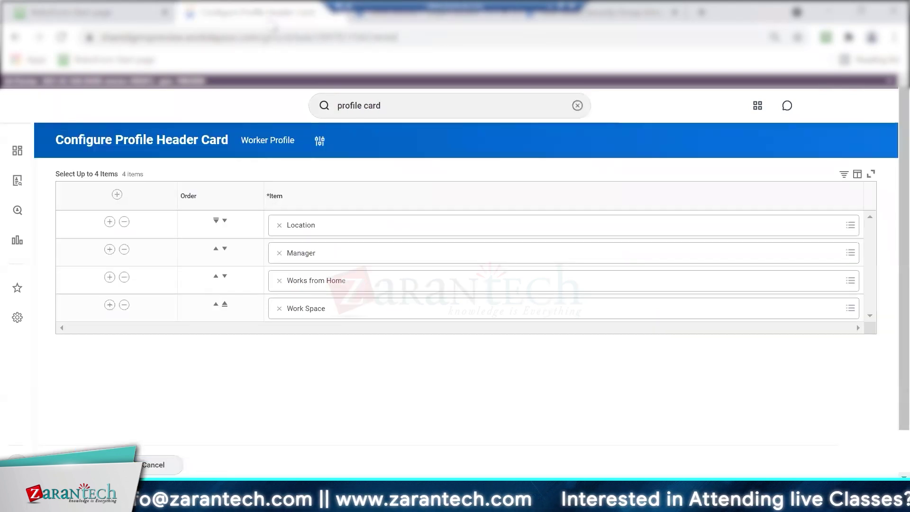
click(109, 305)
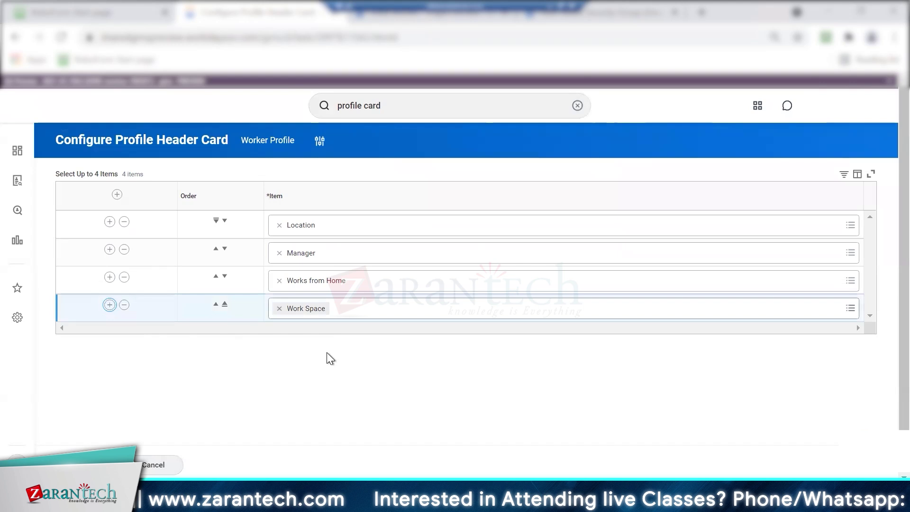
click(849, 337)
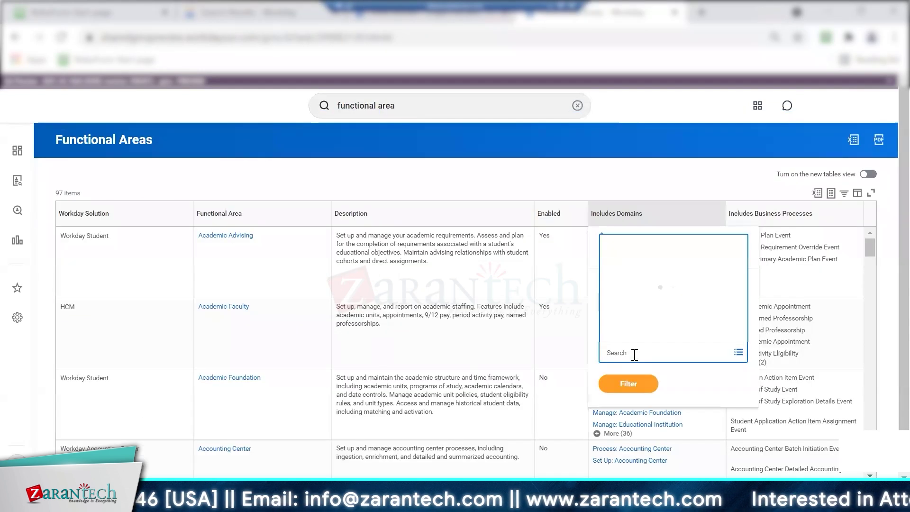
Search the Includes Domains filter for 'profile card', clear it, and close the filter unapplied
text(profile card)
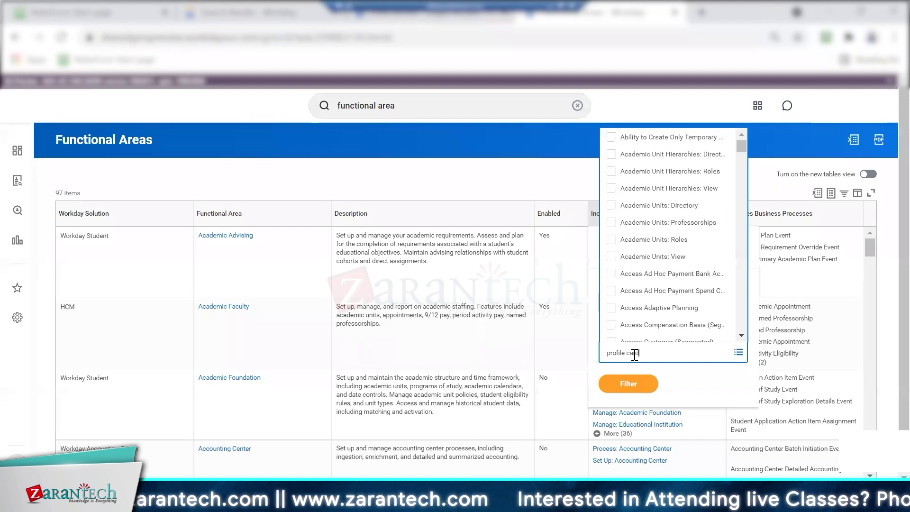
key(Return)
drag(741, 145, 741, 329)
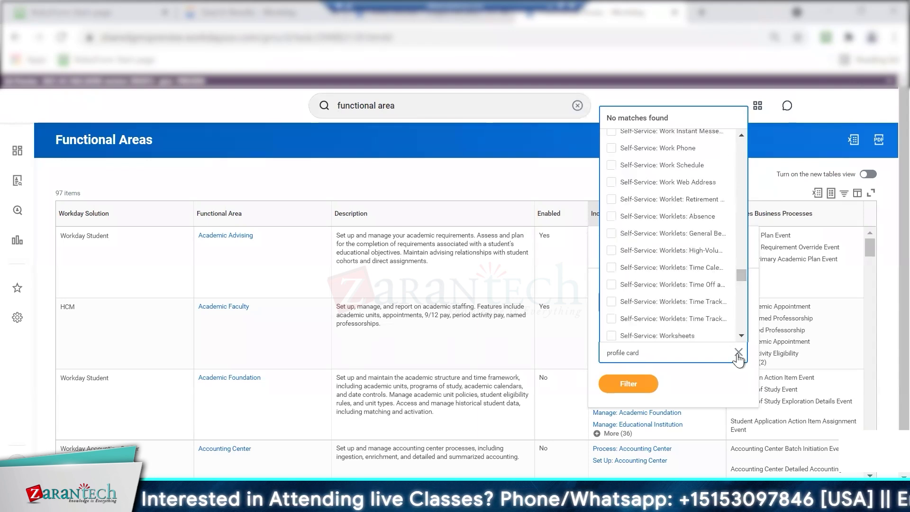
click(626, 384)
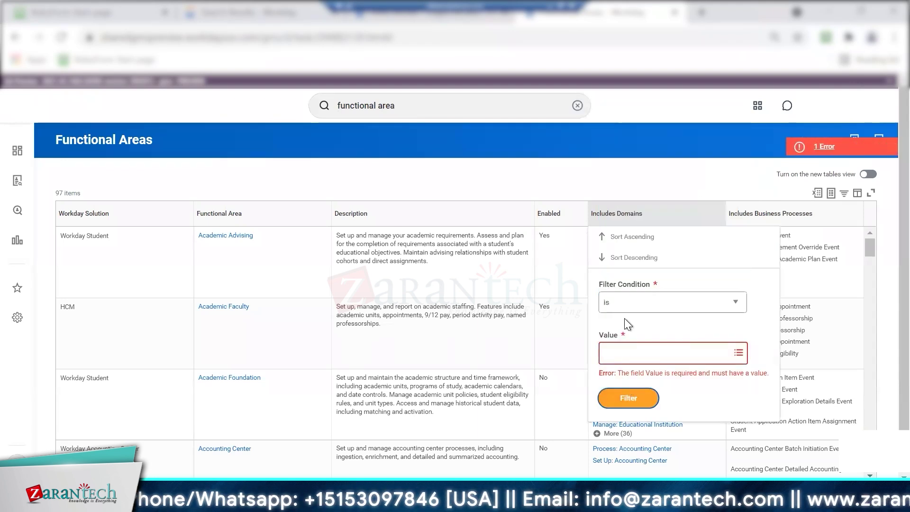
click(747, 156)
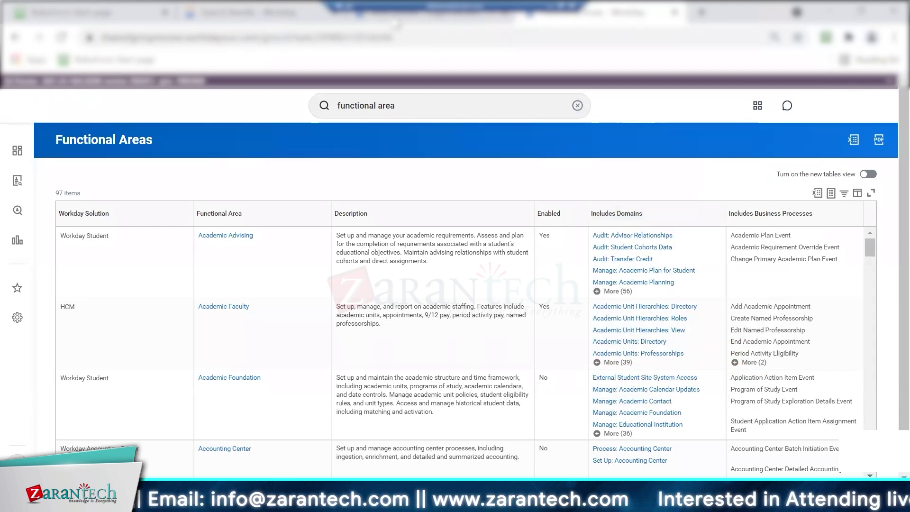
click(396, 19)
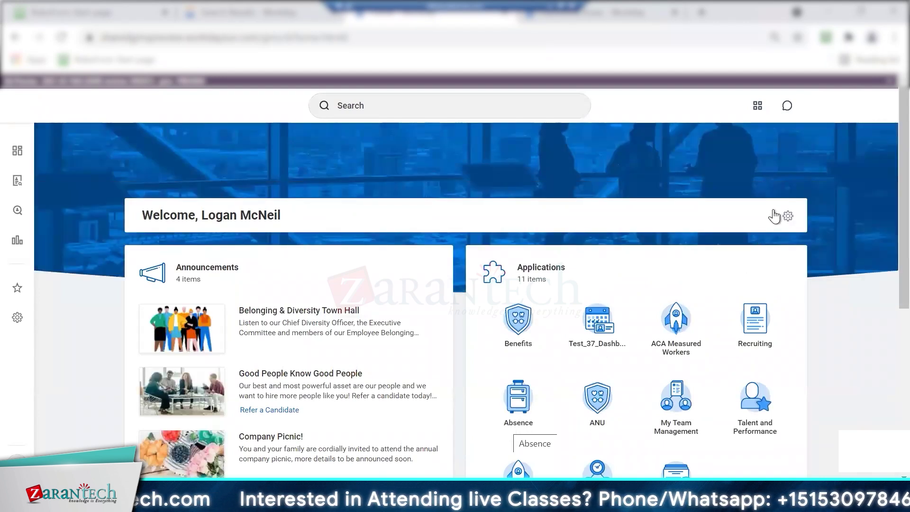
Save the Worker Profile header card as Employee ID, Manager, Location and Works from Home
click(877, 112)
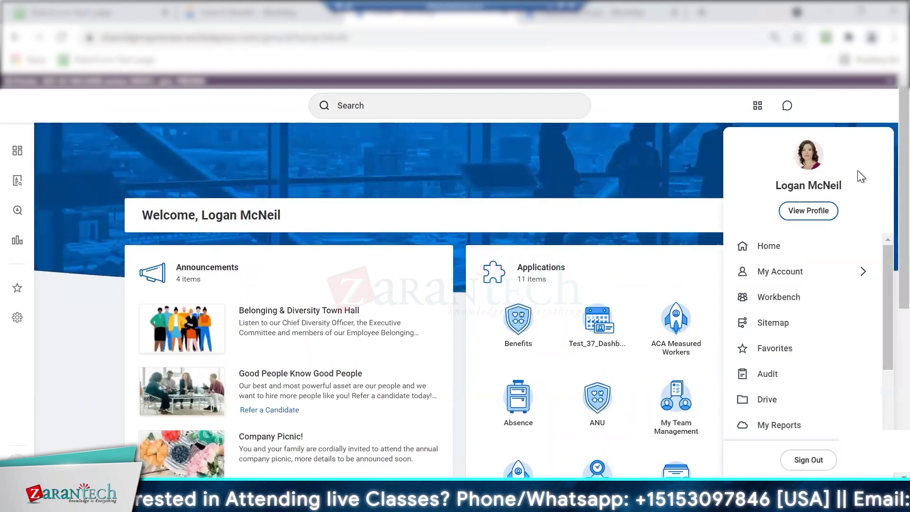
click(807, 210)
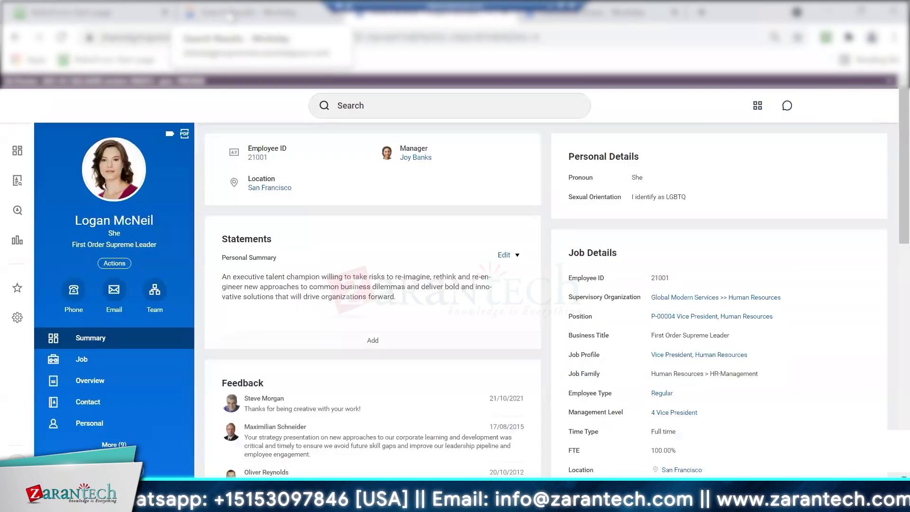
click(236, 21)
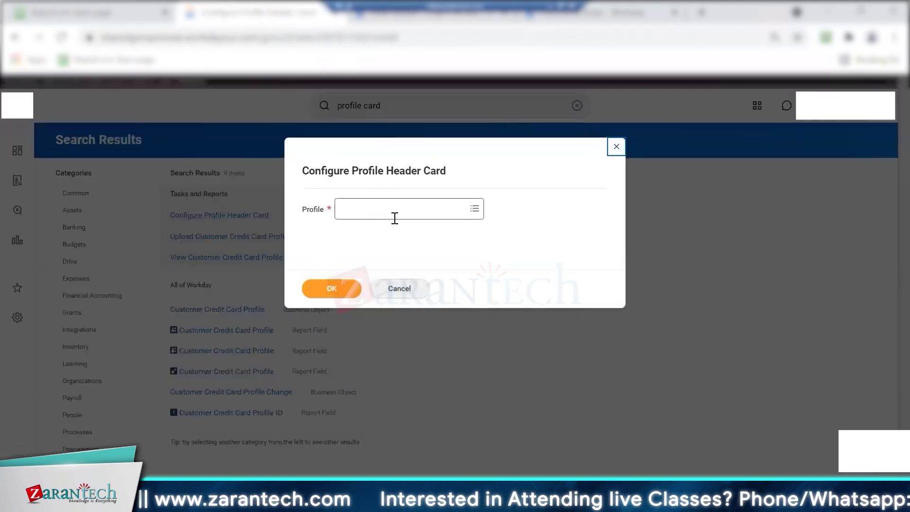
click(394, 214)
click(394, 381)
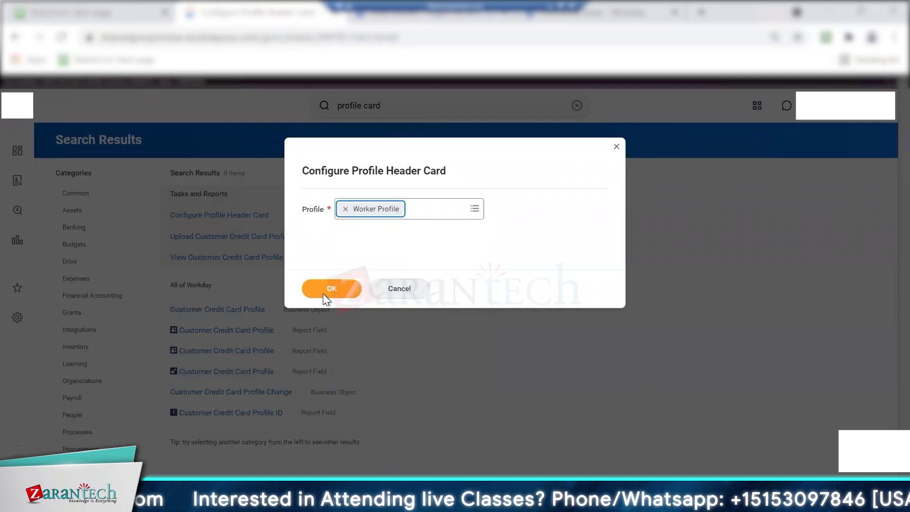
click(320, 291)
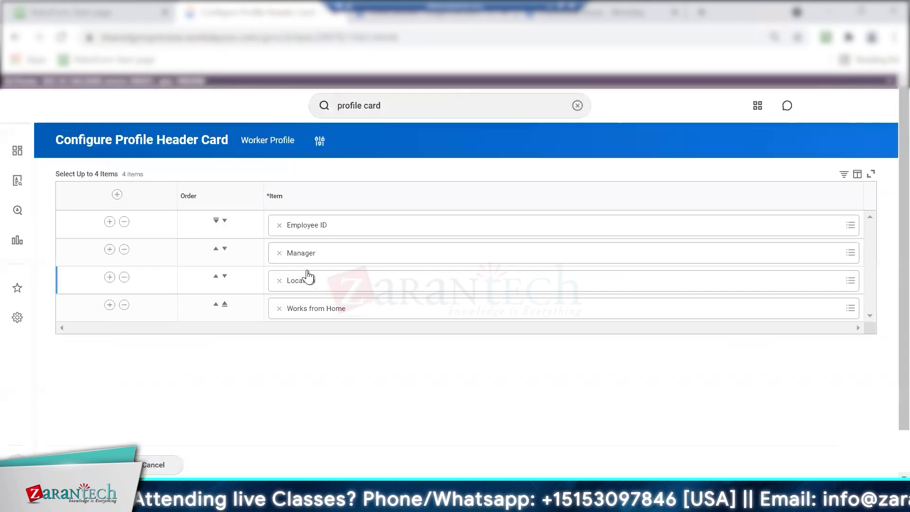
click(86, 465)
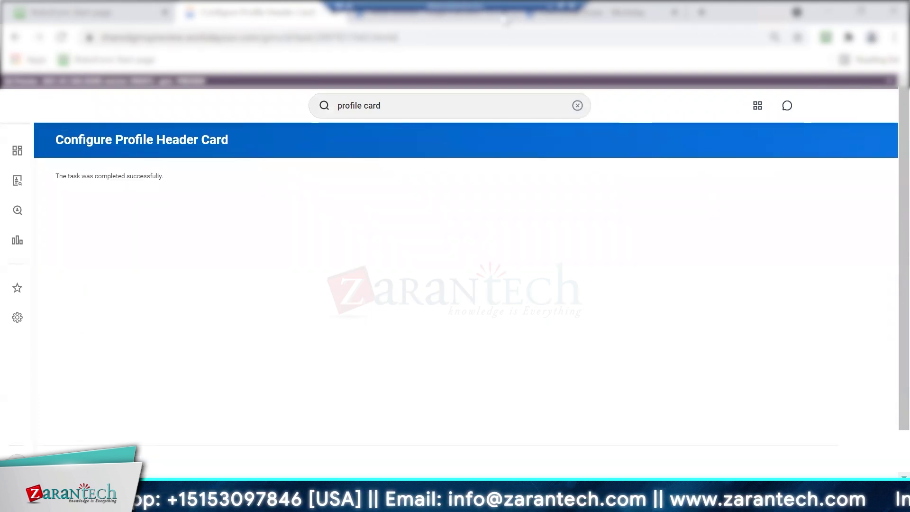
Check the new header on the worker's and the manager's profiles, then return Home
click(464, 23)
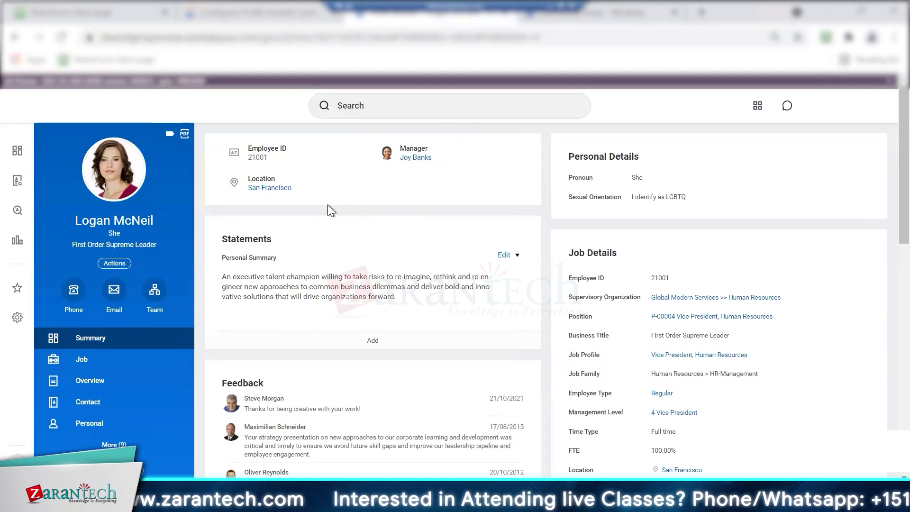
click(415, 160)
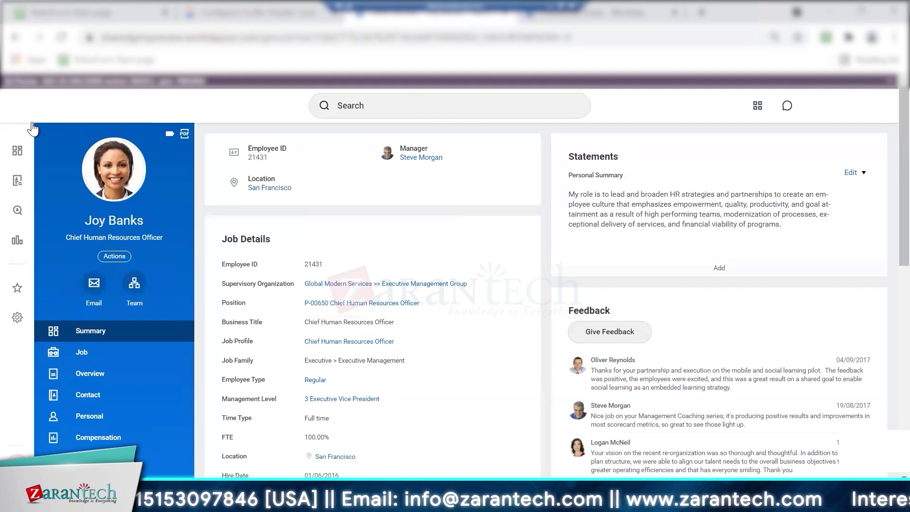
click(21, 105)
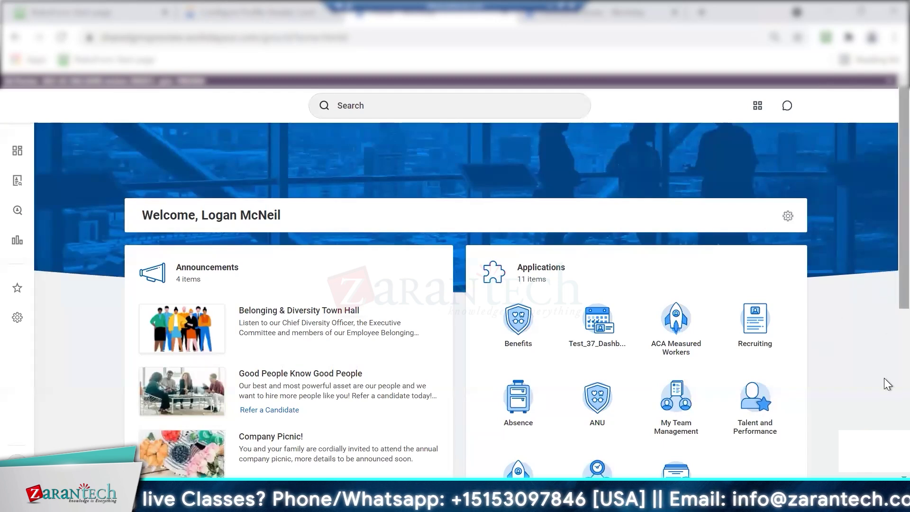
scroll(888, 382, down, 6)
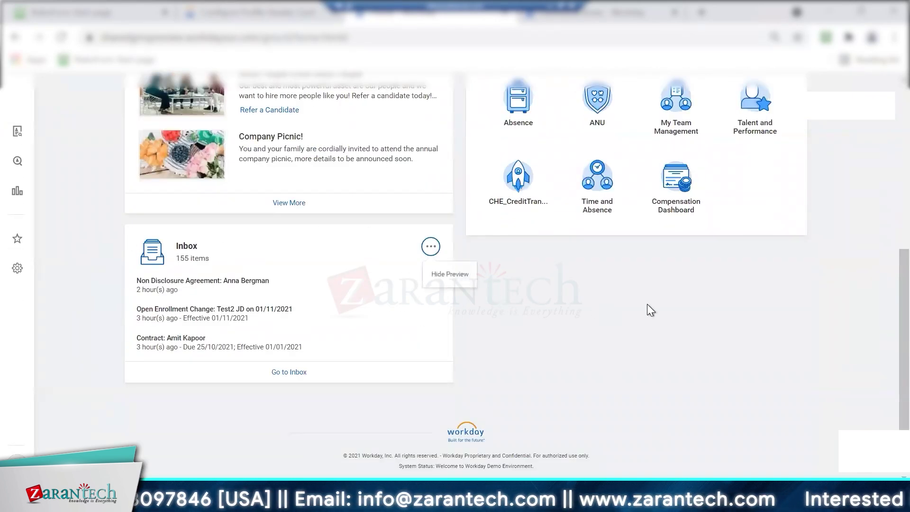
Open the Configure Profile Group task from the 'configure profile' search results
scroll(884, 268, up, 6)
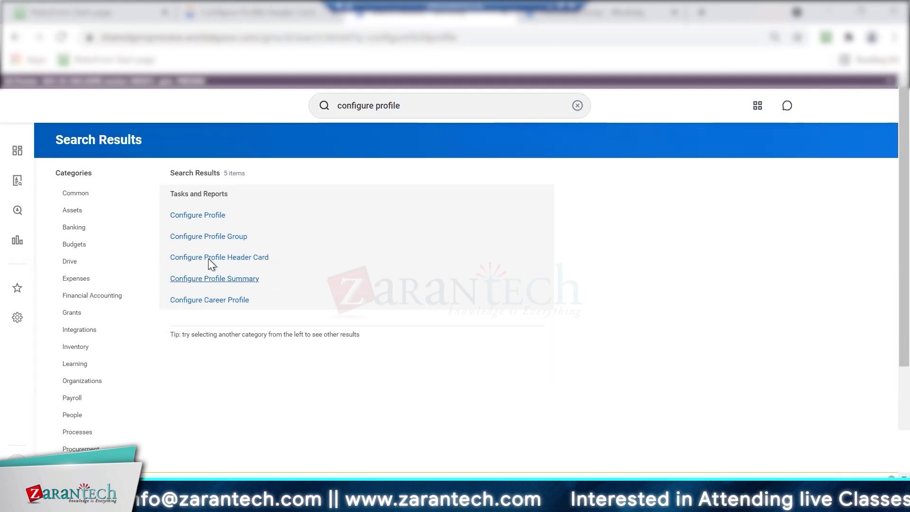
click(212, 237)
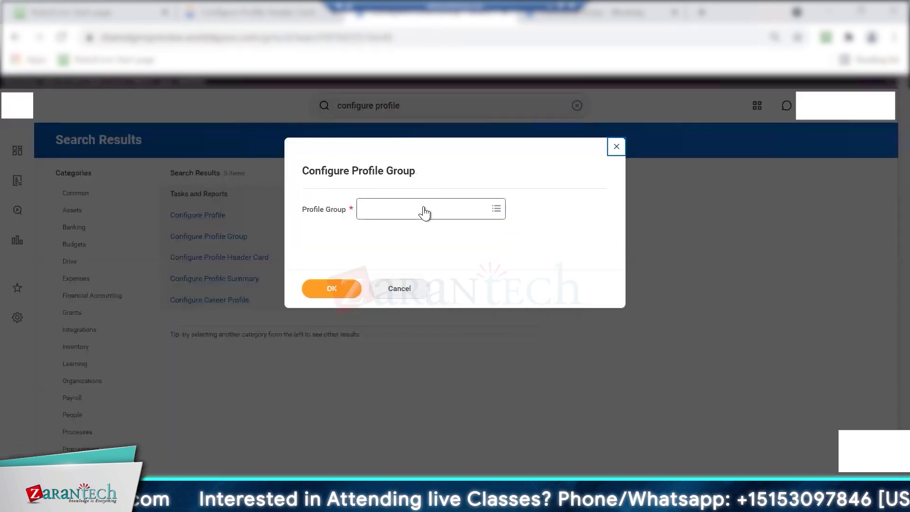
Search profile groups for 'worker' and select Job for Worker Profile as the group
click(424, 213)
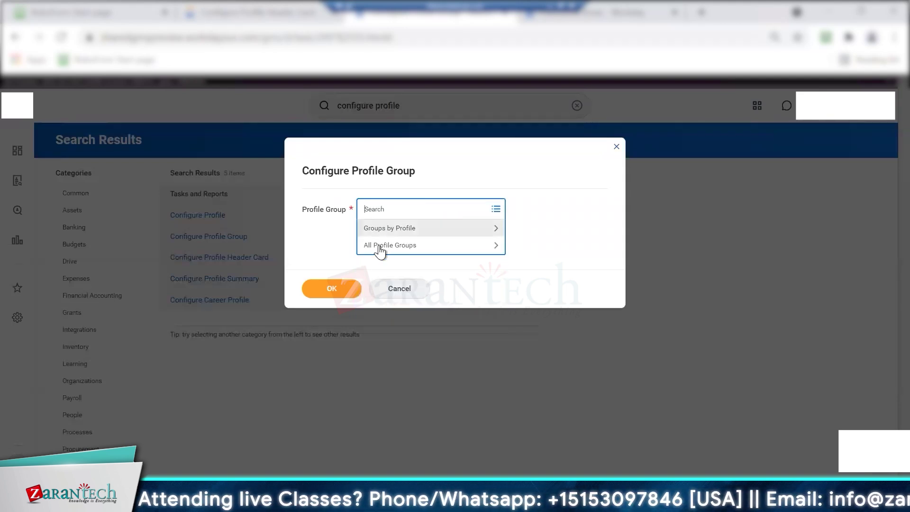
click(385, 226)
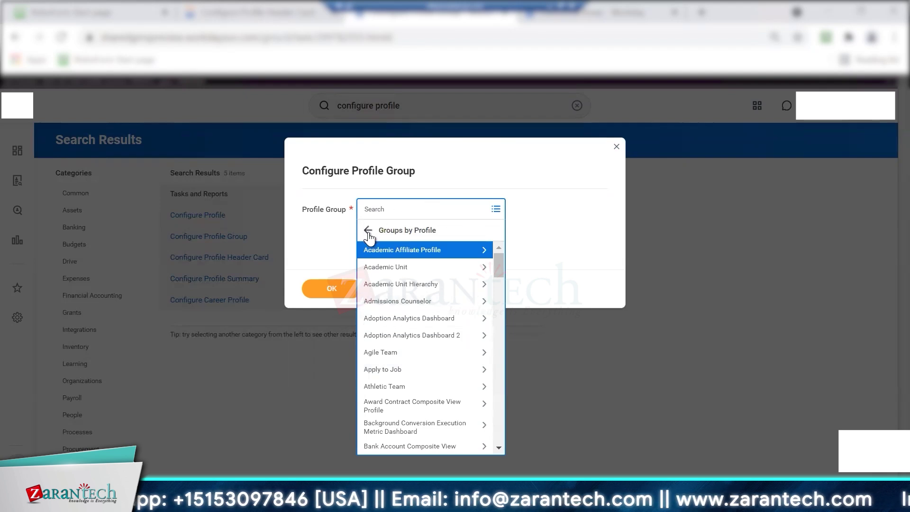
click(368, 232)
click(383, 249)
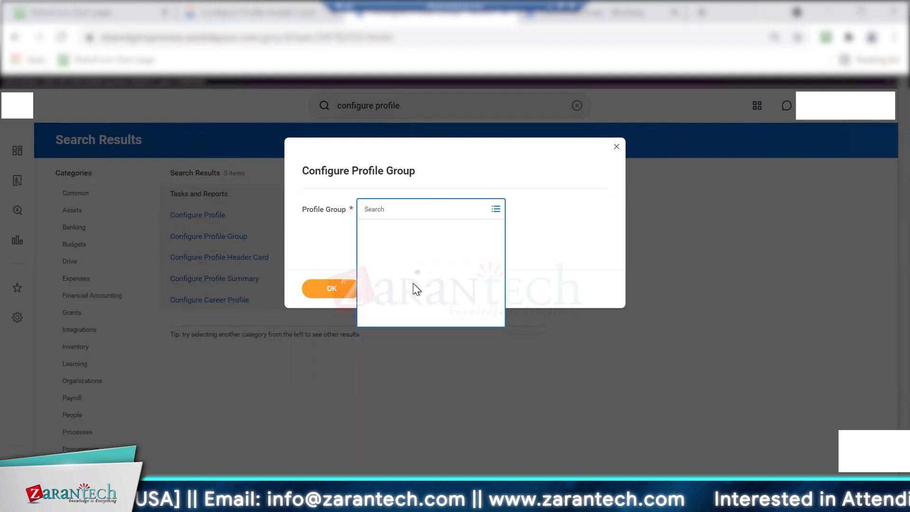
drag(499, 260, 496, 498)
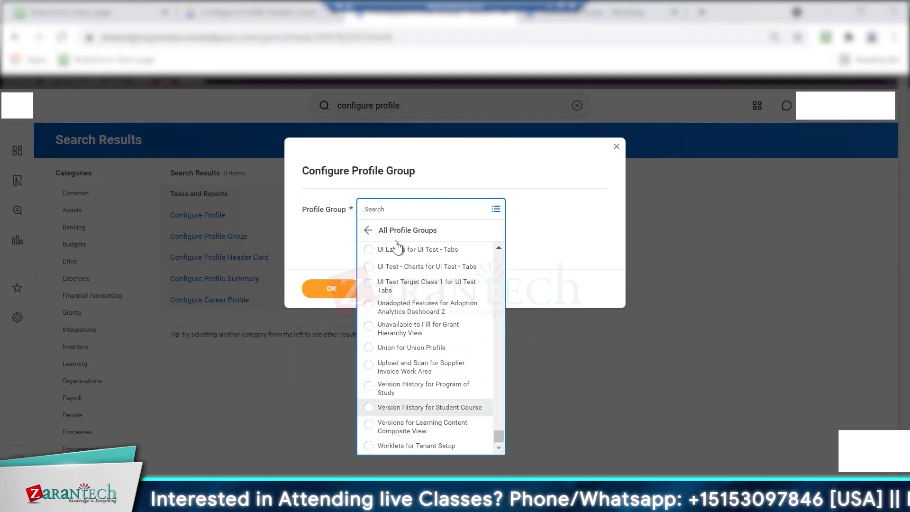
click(396, 208)
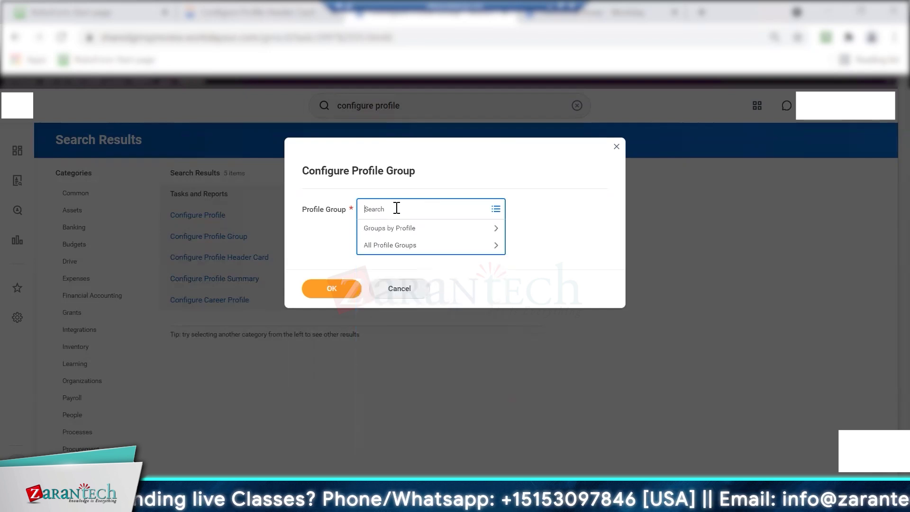
text(worker)
key(Return)
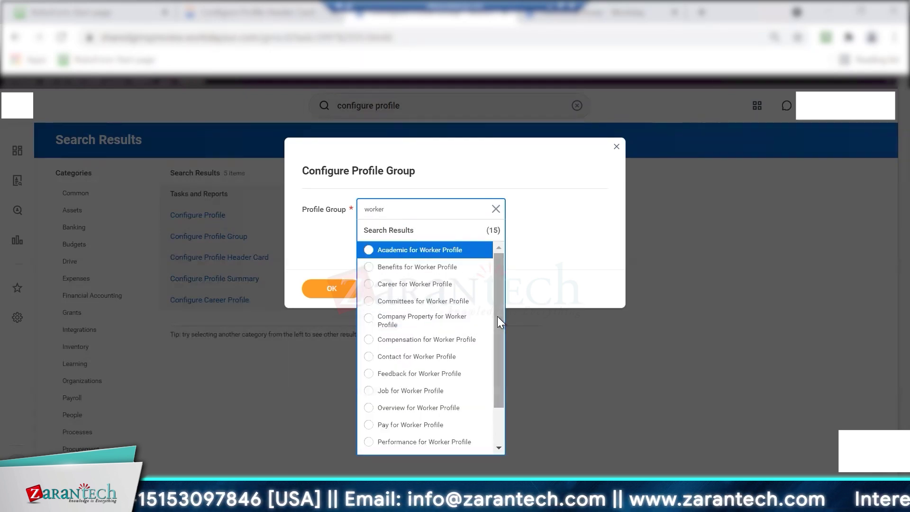
scroll(496, 340, down, 1)
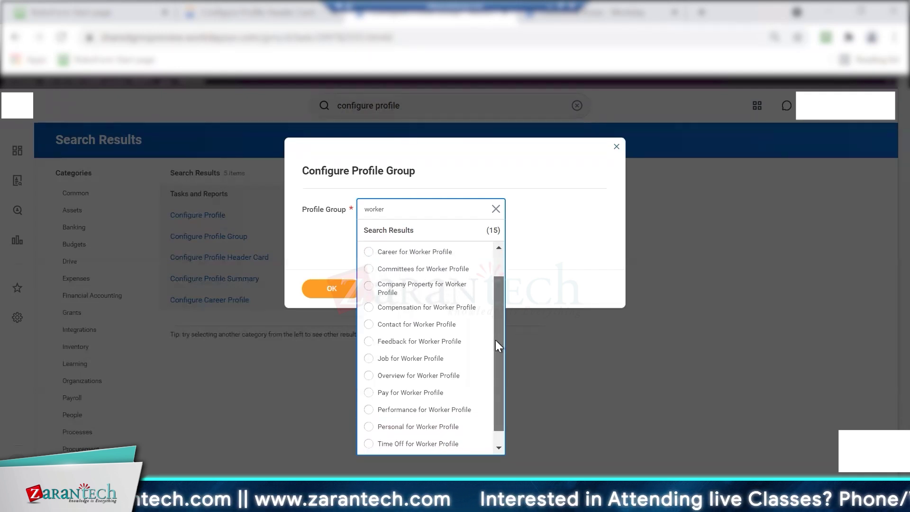
scroll(496, 354, down, 1)
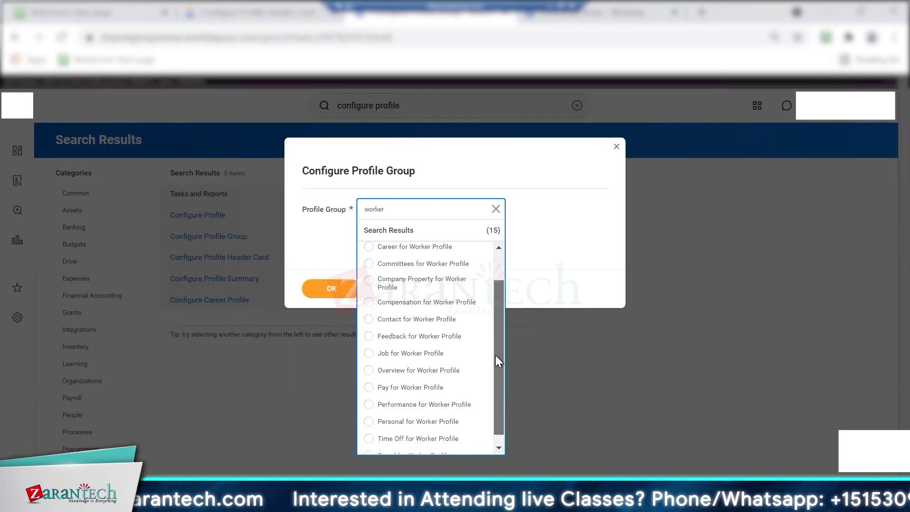
scroll(496, 355, down, 1)
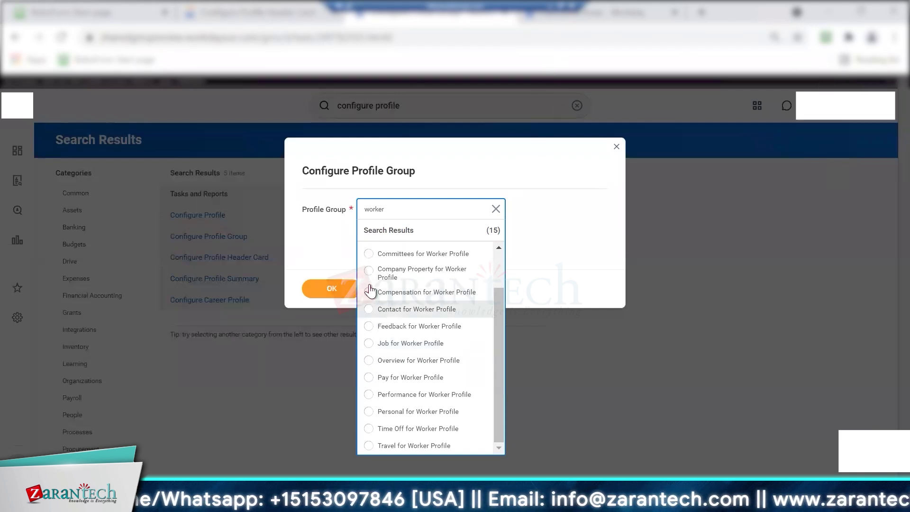
click(372, 345)
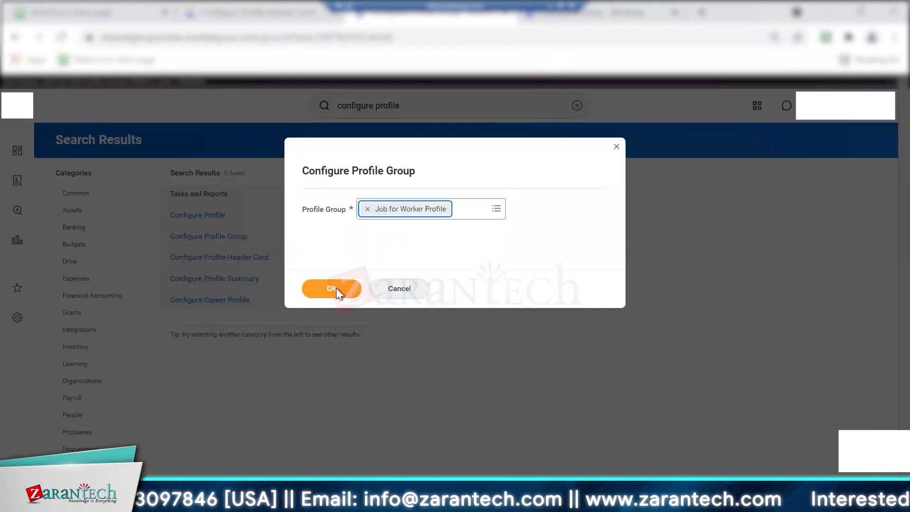
Load the Job for Worker Profile report list and compare it with the worker's profile page
click(332, 288)
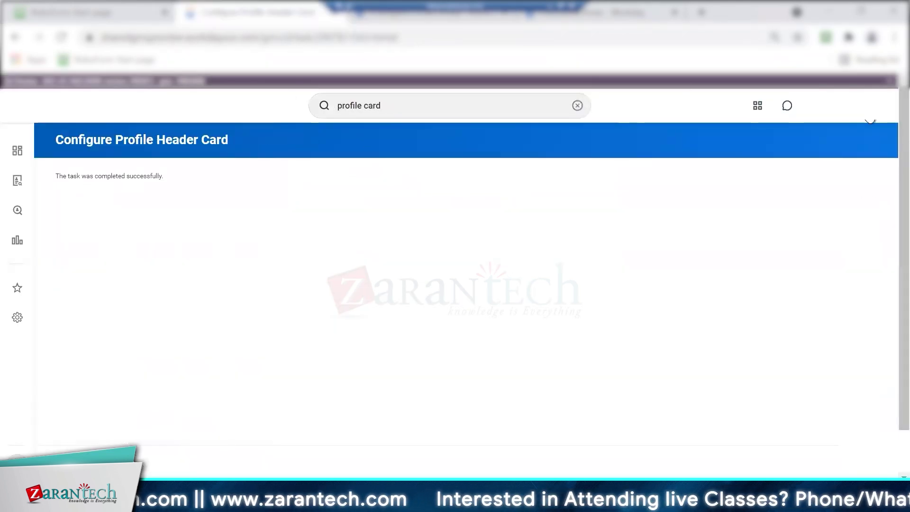
click(870, 107)
click(816, 212)
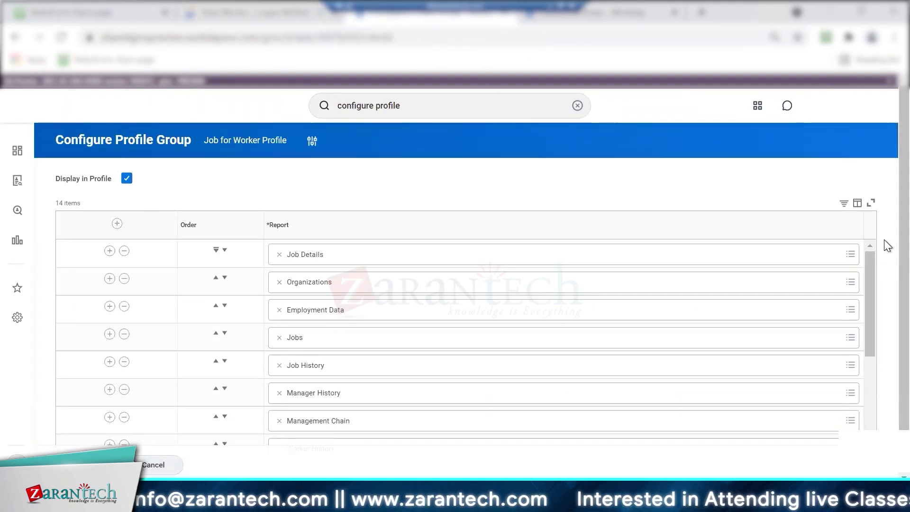
scroll(884, 328, down, 1)
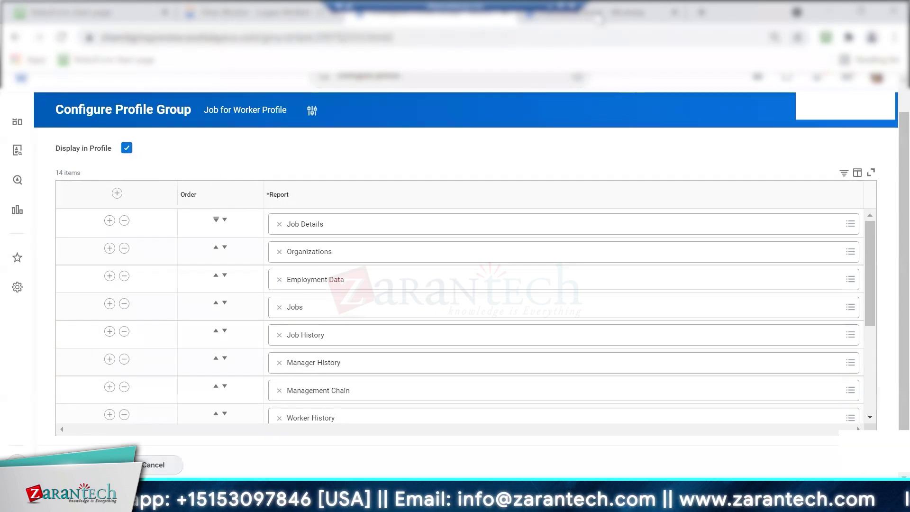
click(596, 17)
click(246, 15)
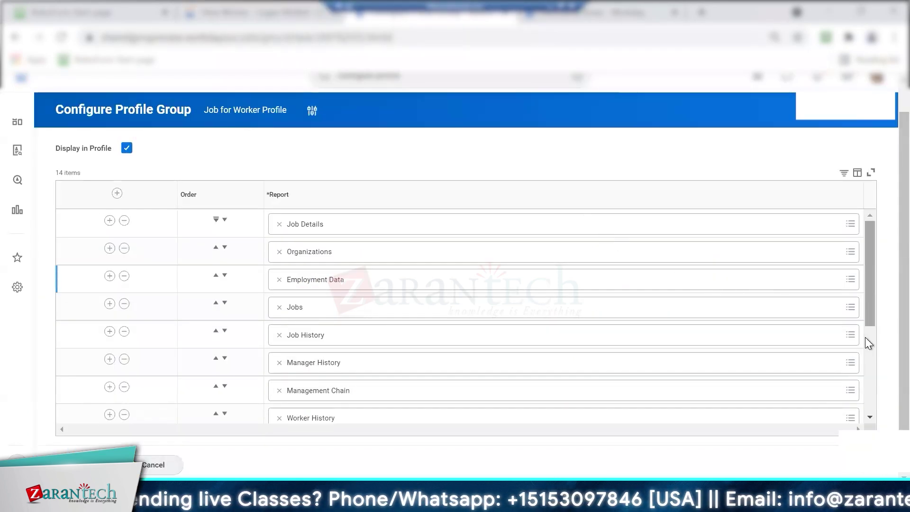
scroll(865, 337, down, 4)
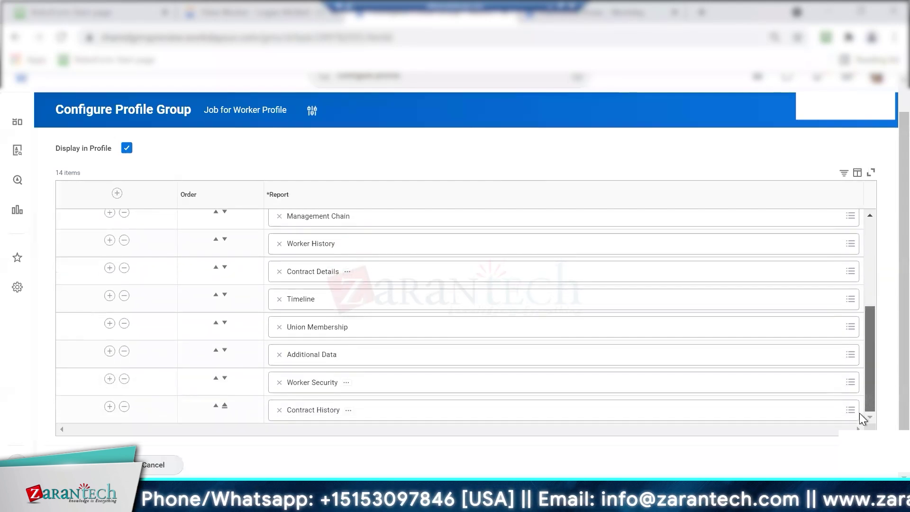
scroll(860, 314, up, 4)
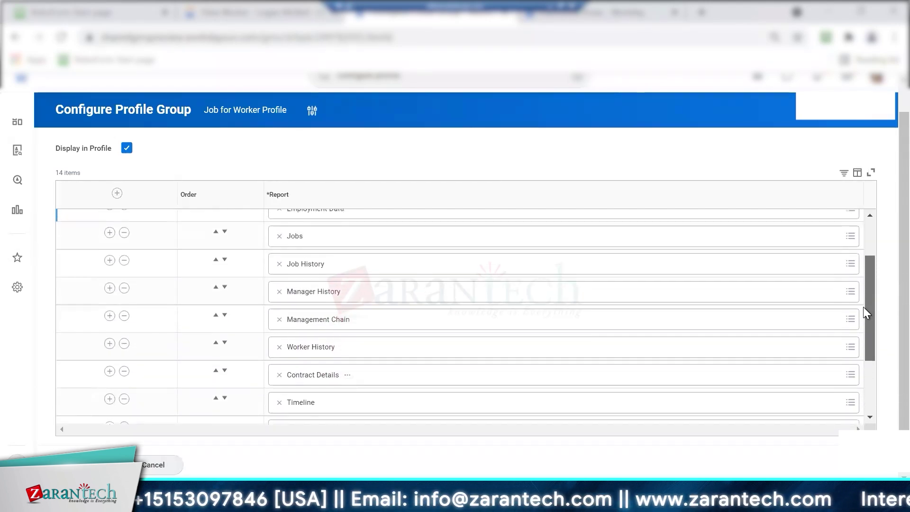
scroll(867, 303, up, 3)
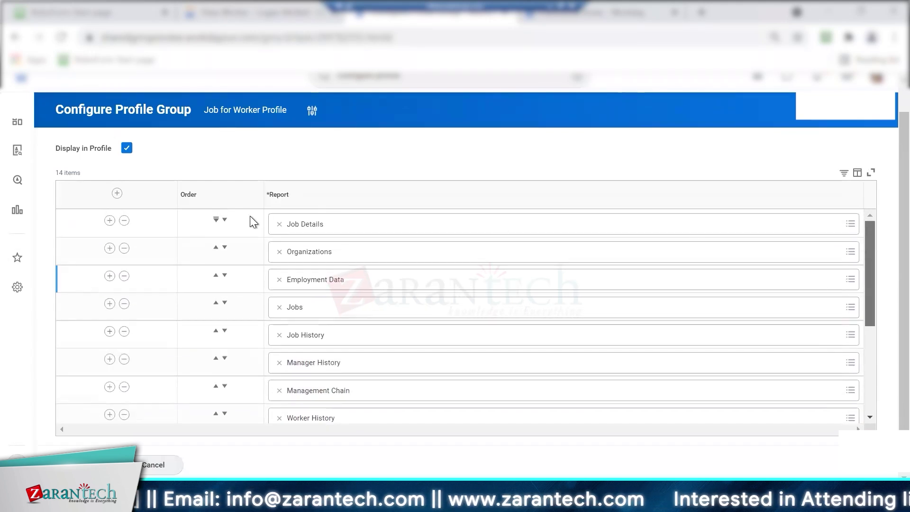
Remove the Job Details report and save the group with 13 remaining reports
click(124, 220)
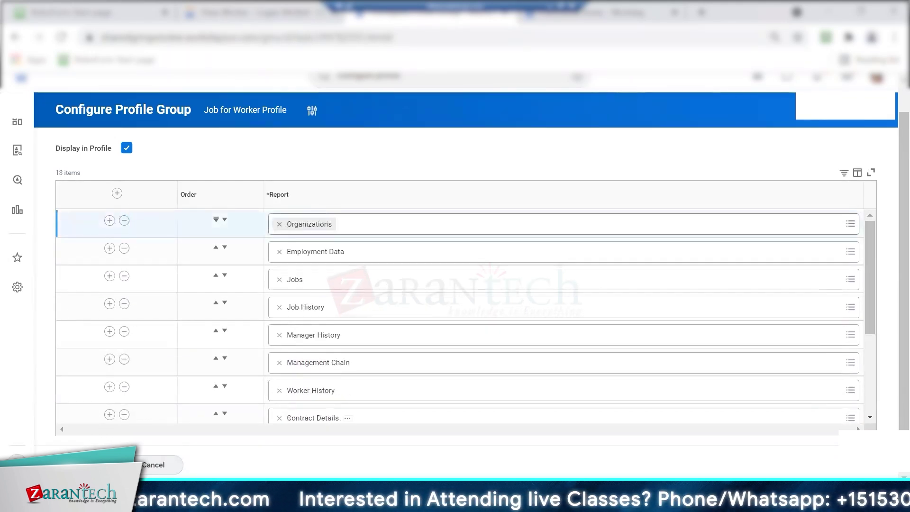
click(85, 465)
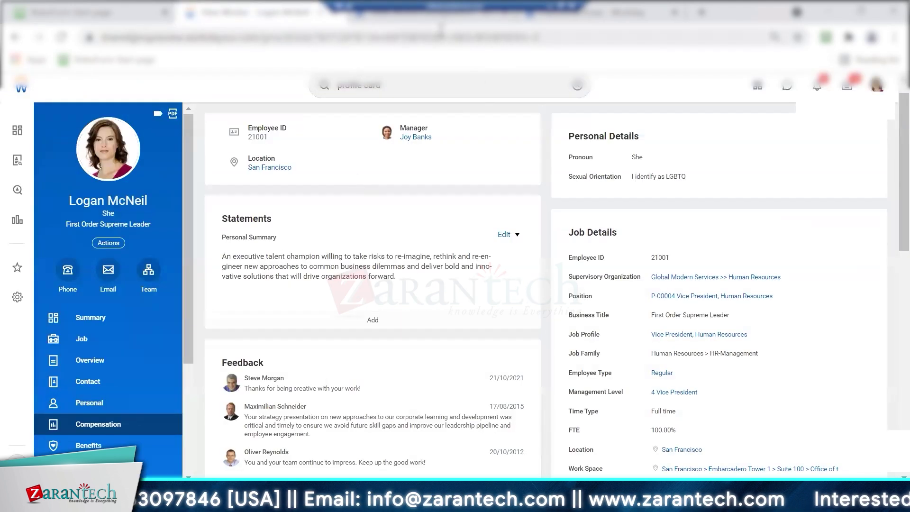
click(441, 38)
Reload the worker's profile and open its Job section from the More (7) list
key(Return)
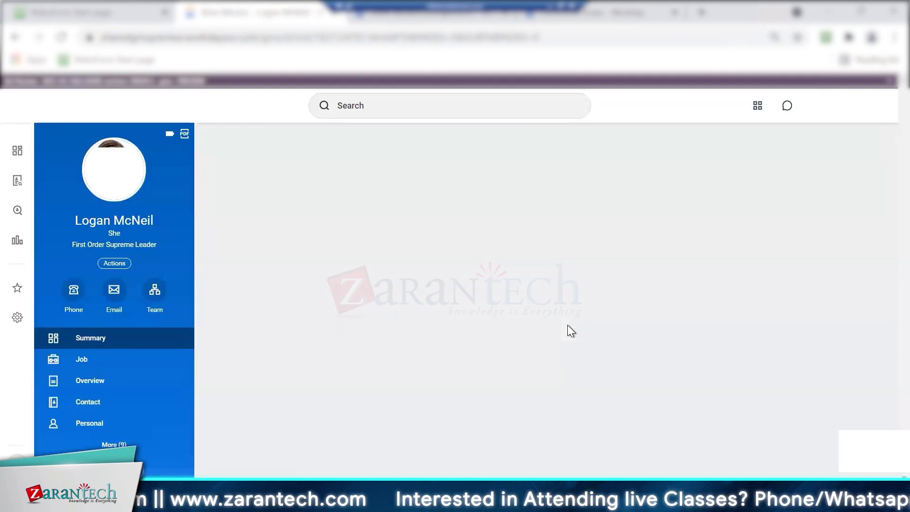
scroll(883, 237, down, 3)
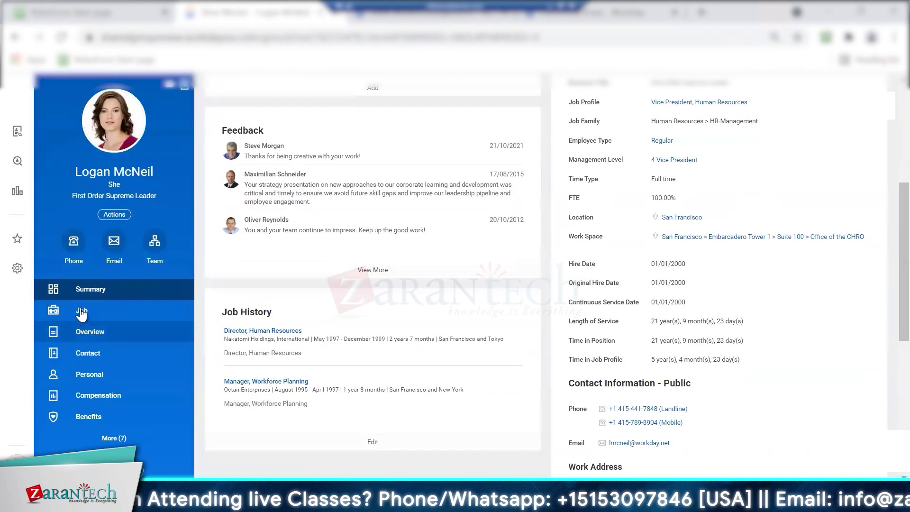
click(114, 440)
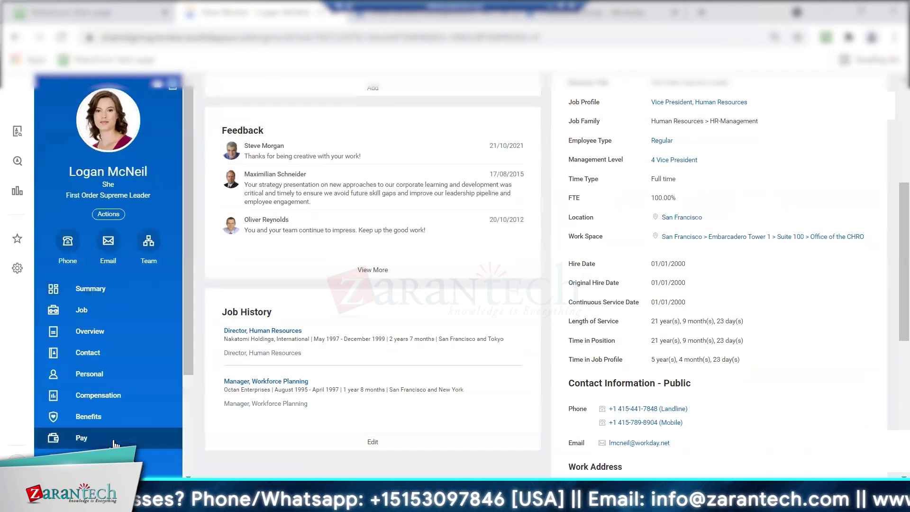
drag(187, 324, 187, 478)
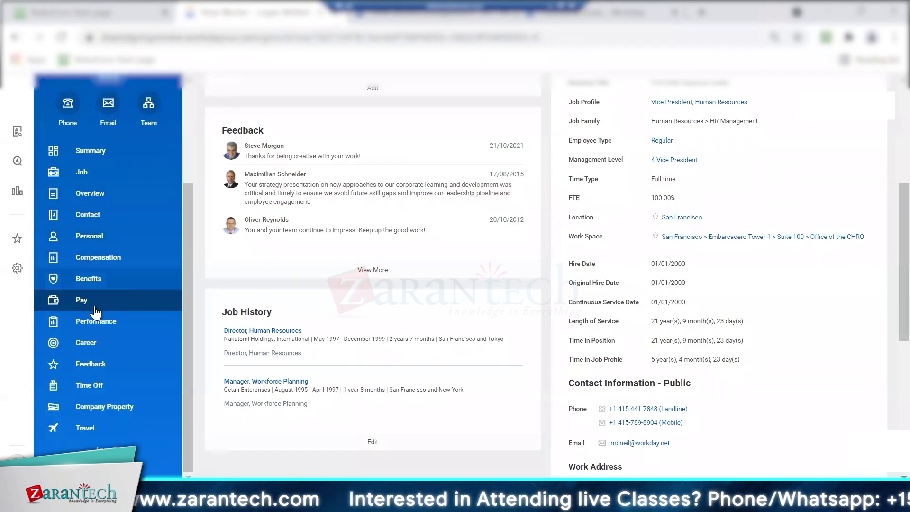
click(83, 172)
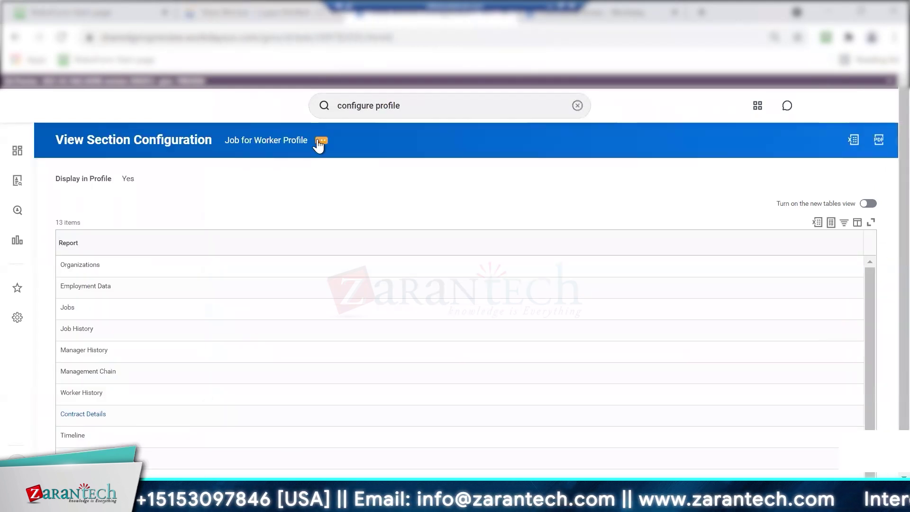
Open Profile > Configure Group for Job for Worker Profile from the section's related actions
click(321, 140)
mouse_move(367, 186)
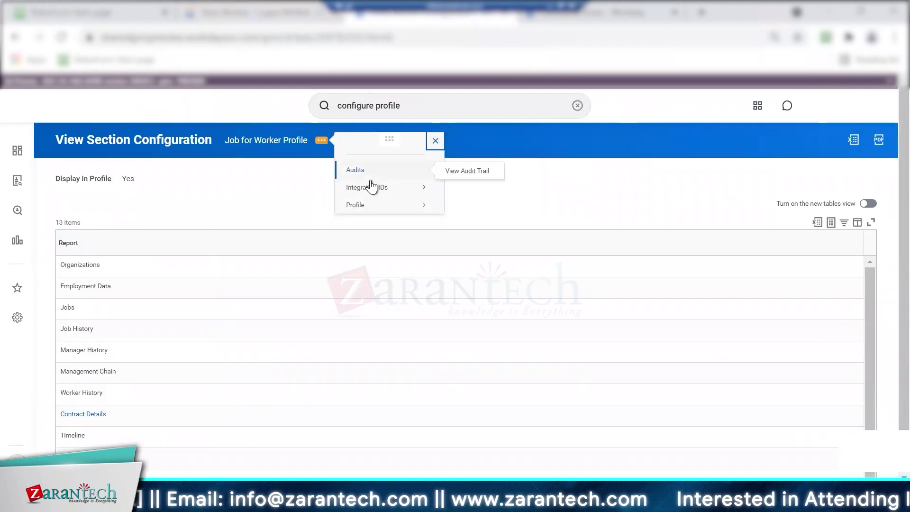
mouse_move(382, 207)
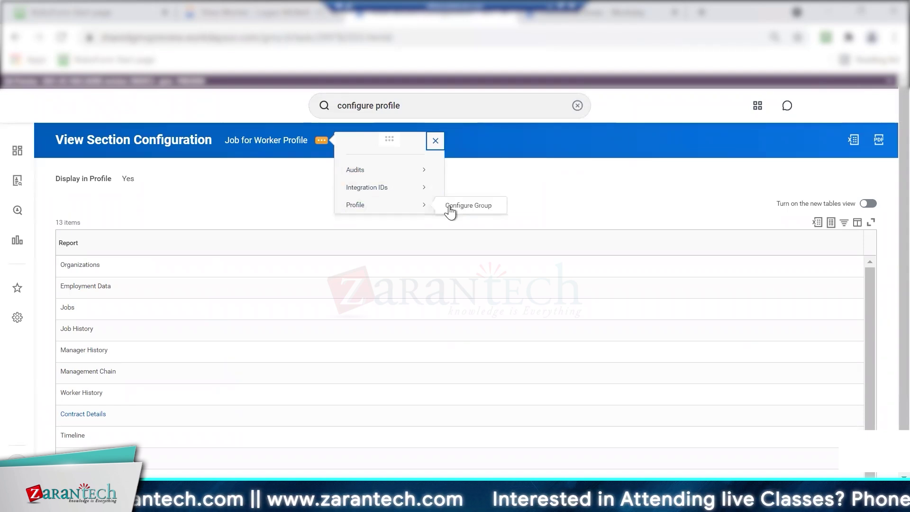
click(450, 208)
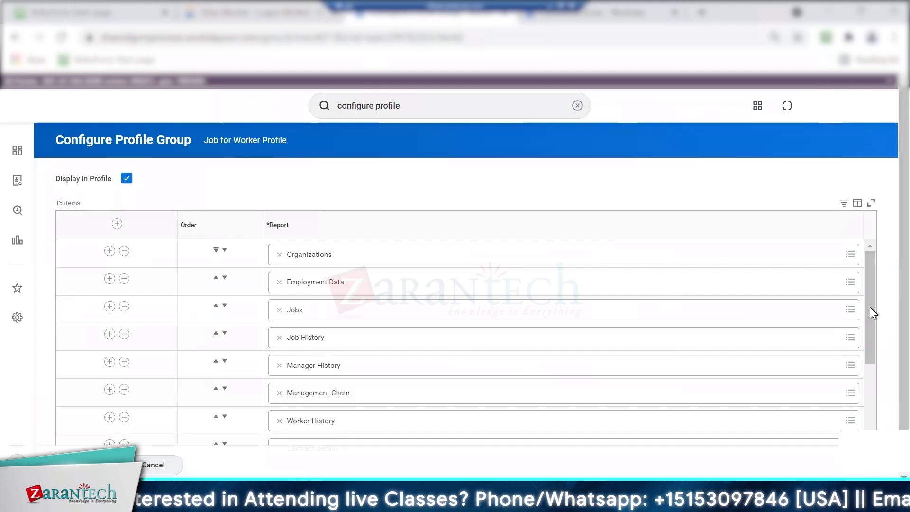
scroll(854, 418, down, 1)
scroll(853, 419, down, 3)
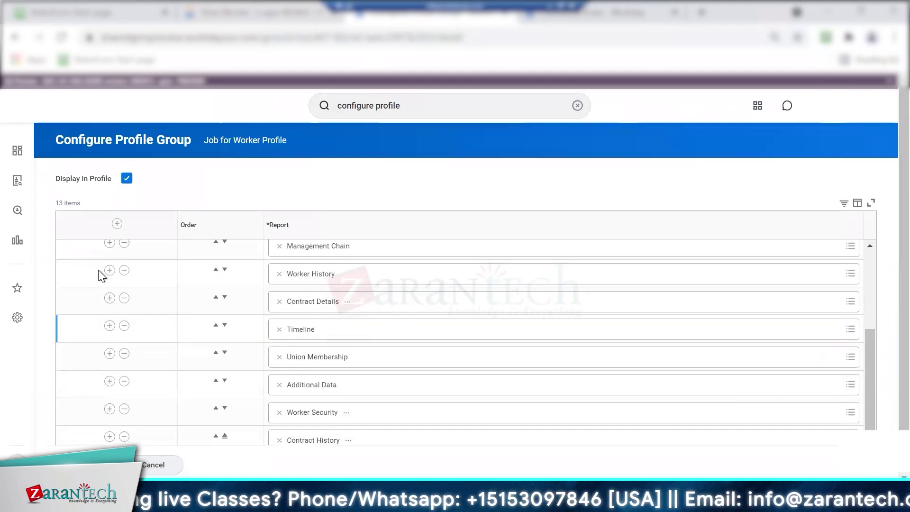
Remove Worker History, Contract Details, Timeline, Union Membership, Contract History, Worker Security, Management Chain and Job History reports
click(124, 272)
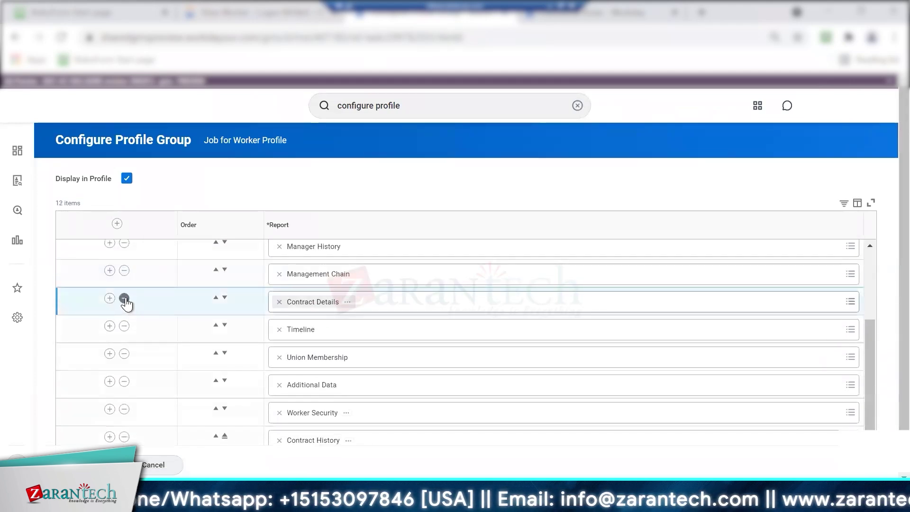
click(124, 326)
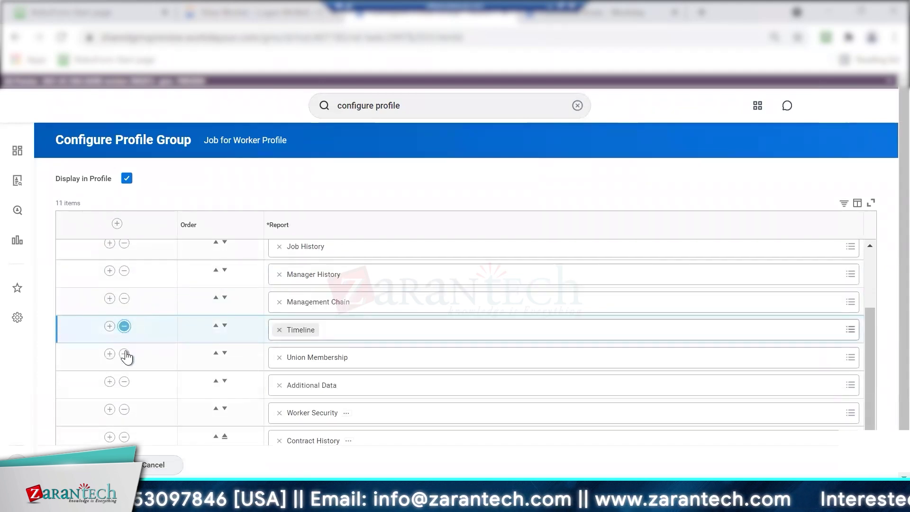
click(124, 354)
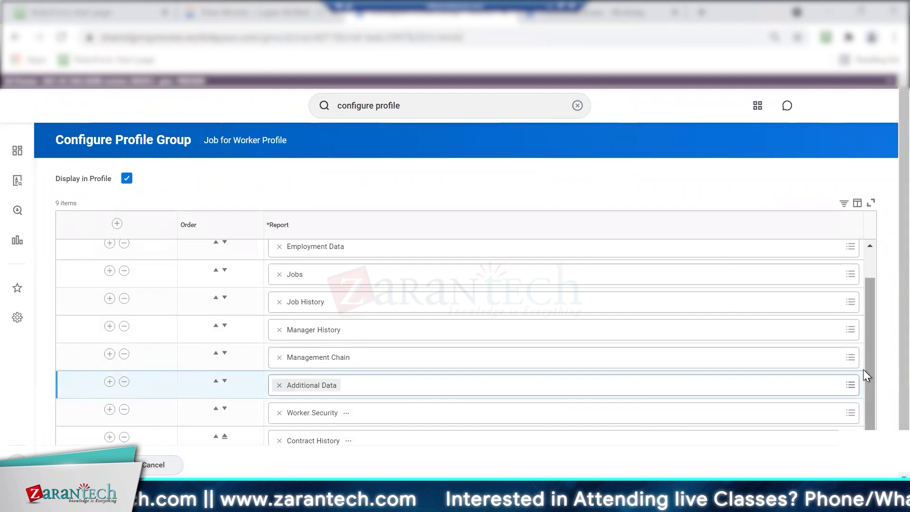
click(124, 436)
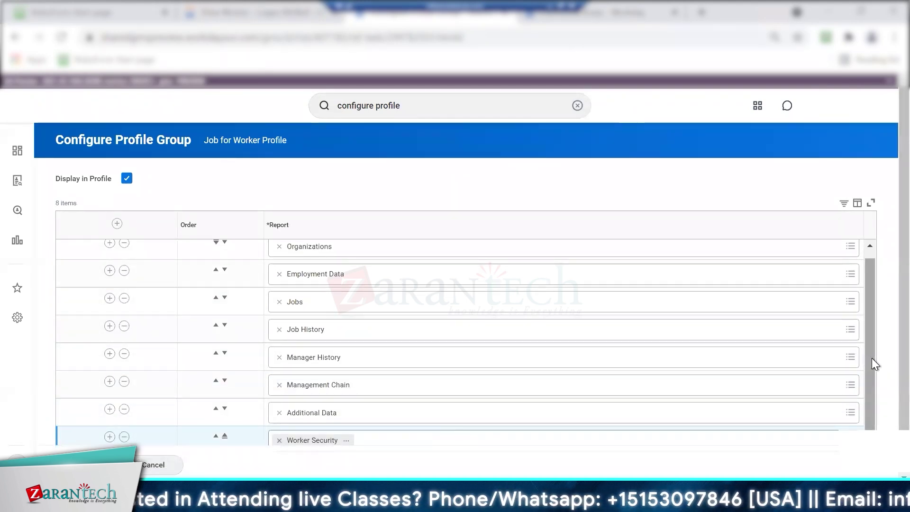
click(124, 436)
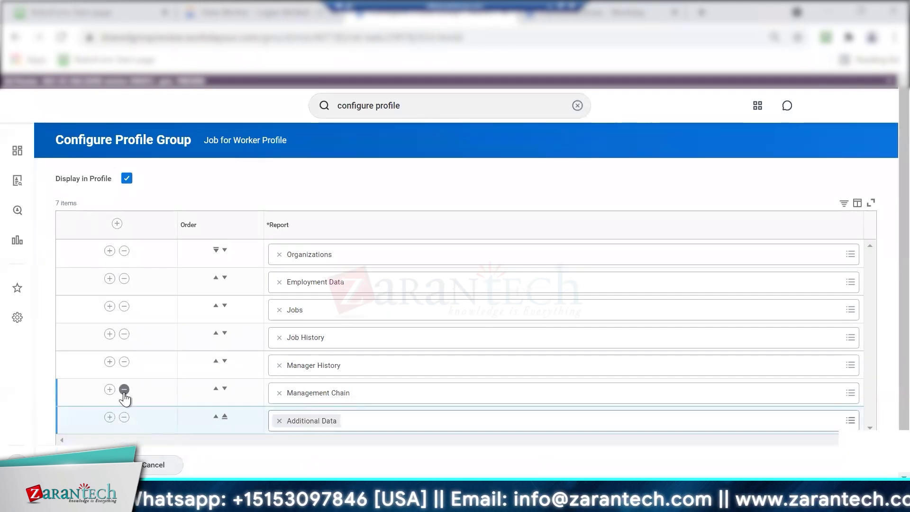
click(124, 389)
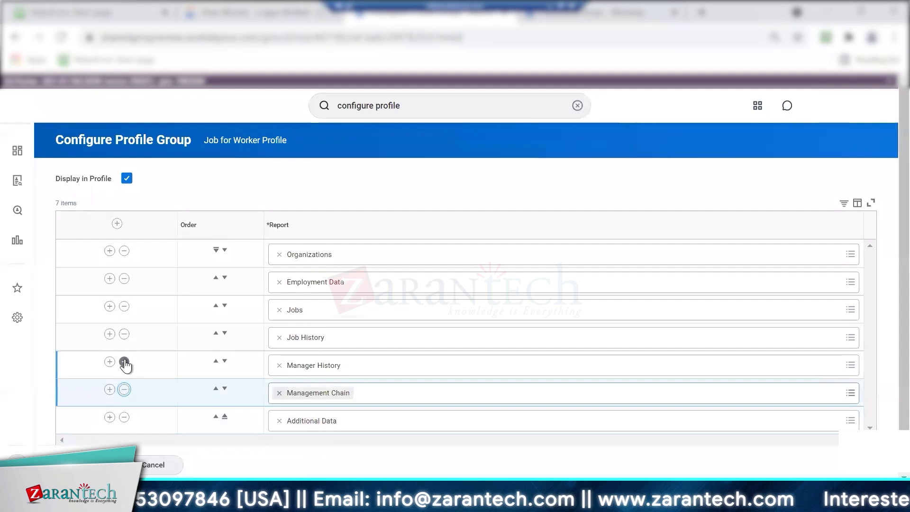
click(124, 335)
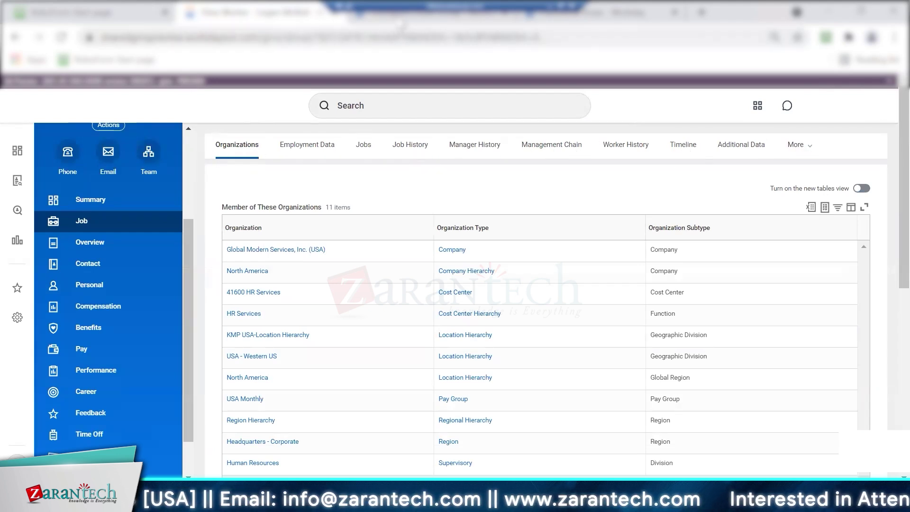
Confirm the group keeps only Organizations, Employment Data, Jobs and Additional Data against the worker's Job tabs
click(399, 16)
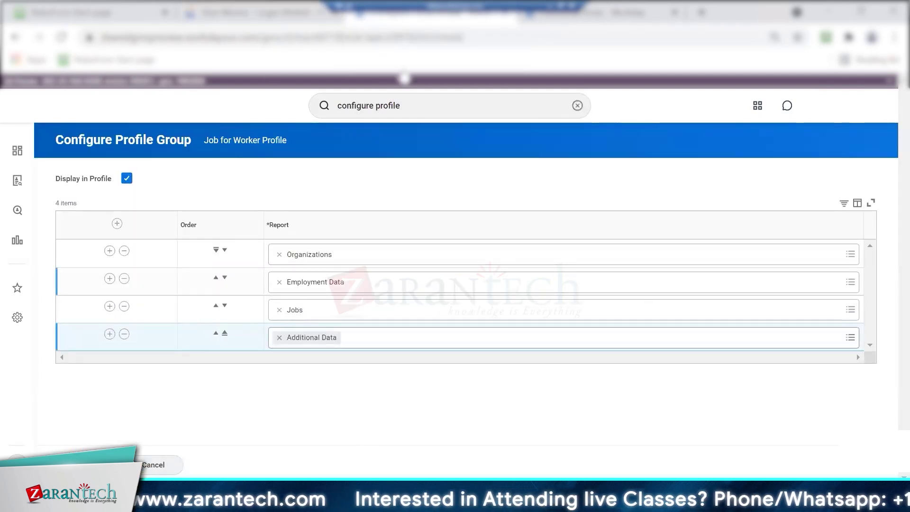
click(296, 19)
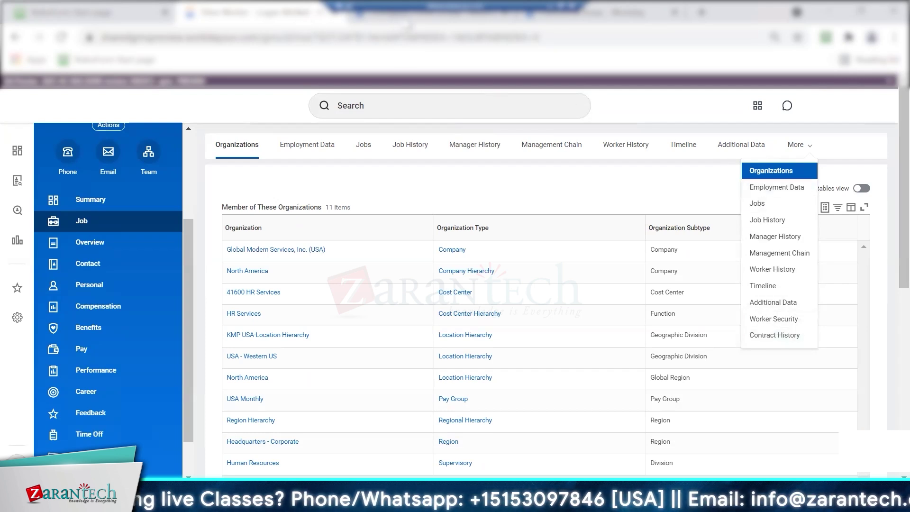
click(409, 13)
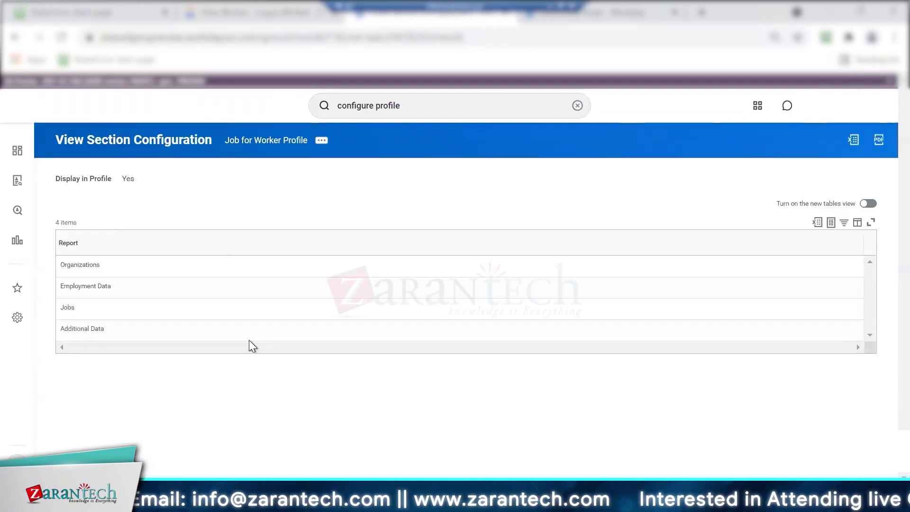
Verify the worker's Job page shows only Organizations, Employment Data, Jobs and Additional Data tabs
click(261, 14)
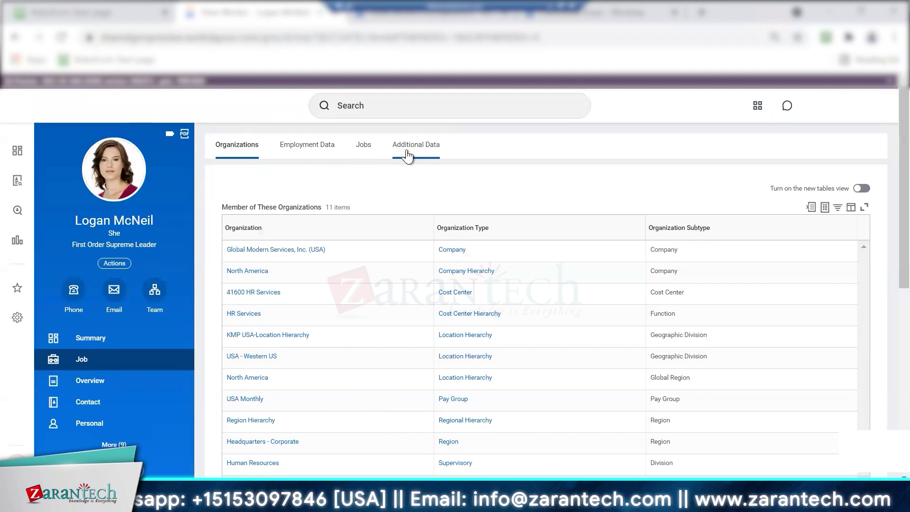
click(350, 102)
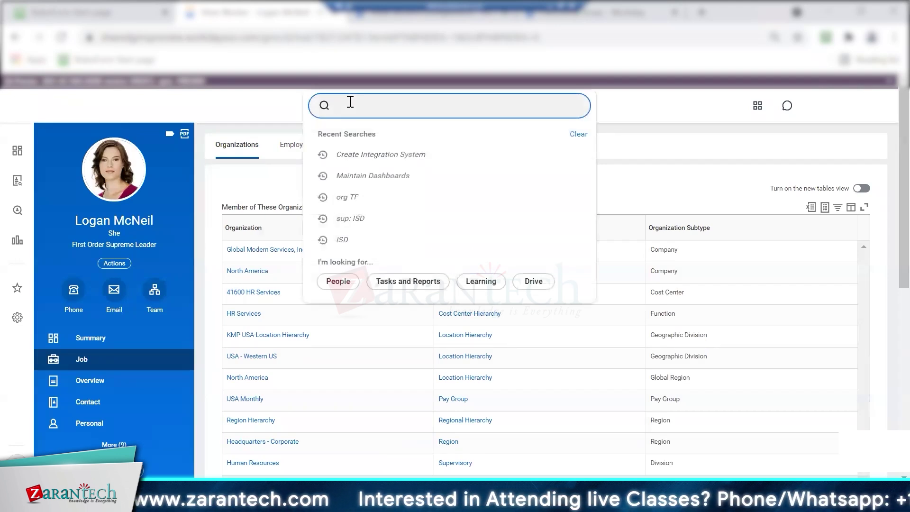
Search 'configure profile' and load the Configure Profile task for Worker Profile
text(configure)
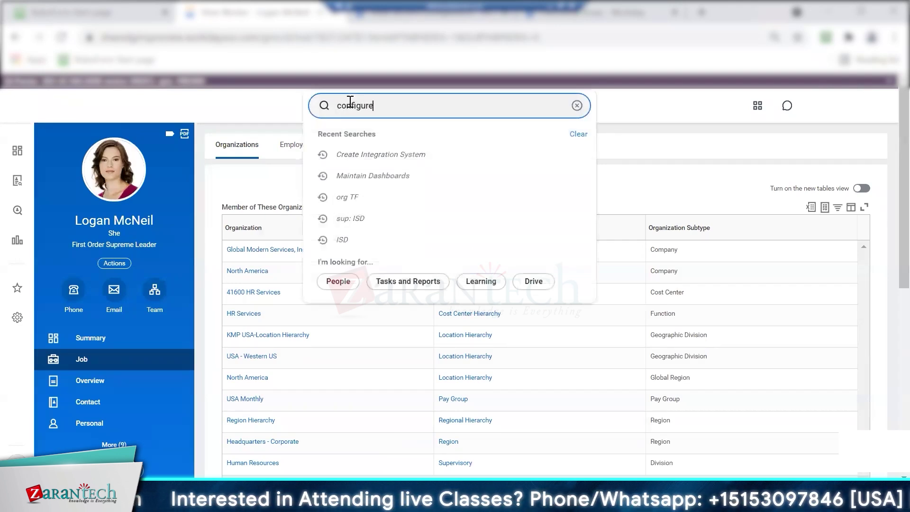
text( profile)
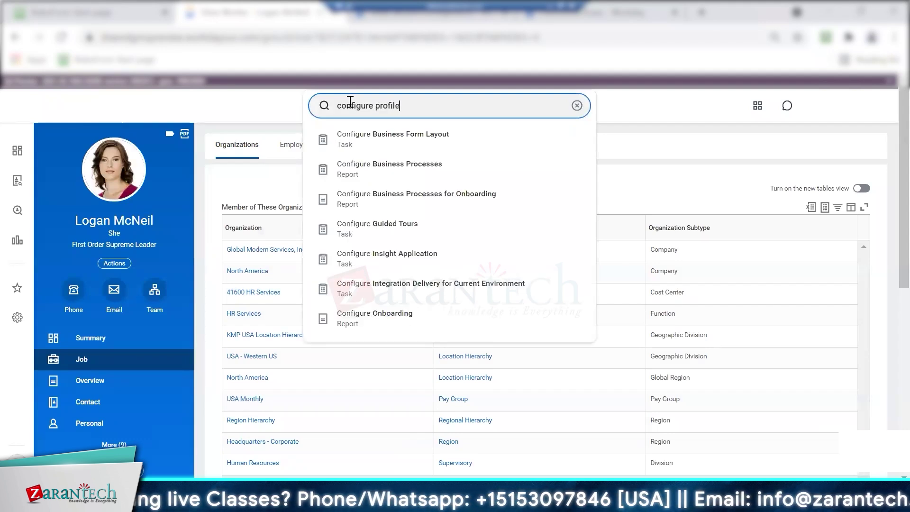
key(Return)
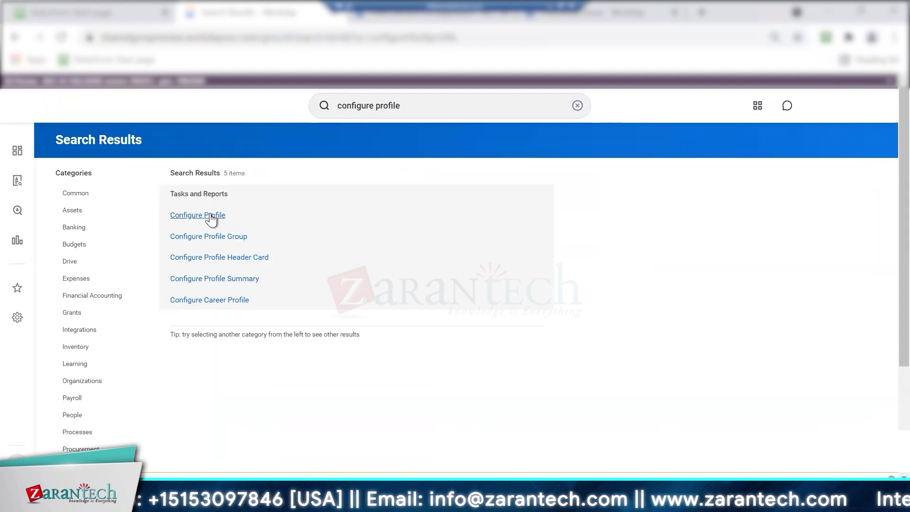
click(211, 218)
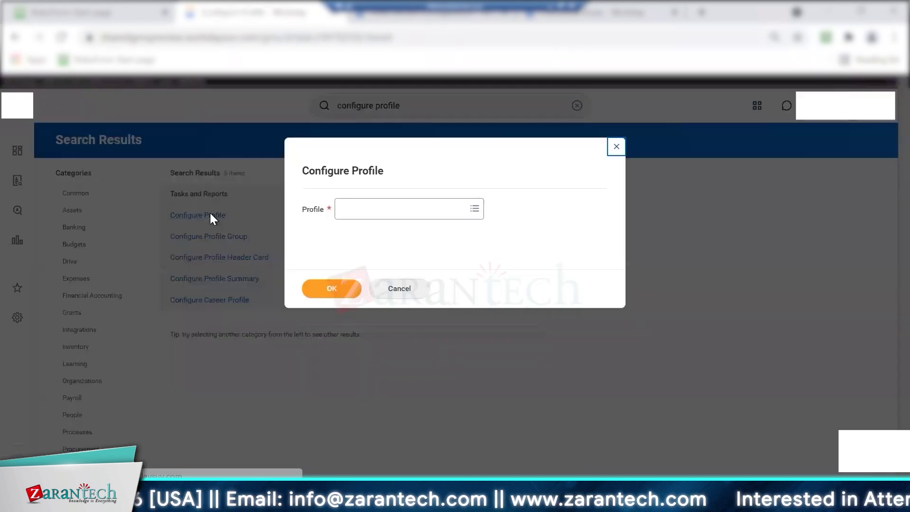
click(418, 217)
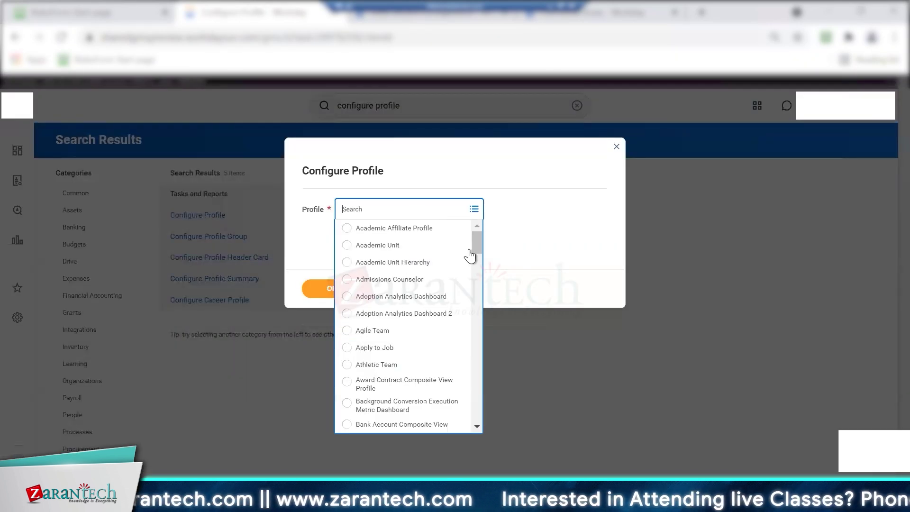
drag(479, 246, 462, 459)
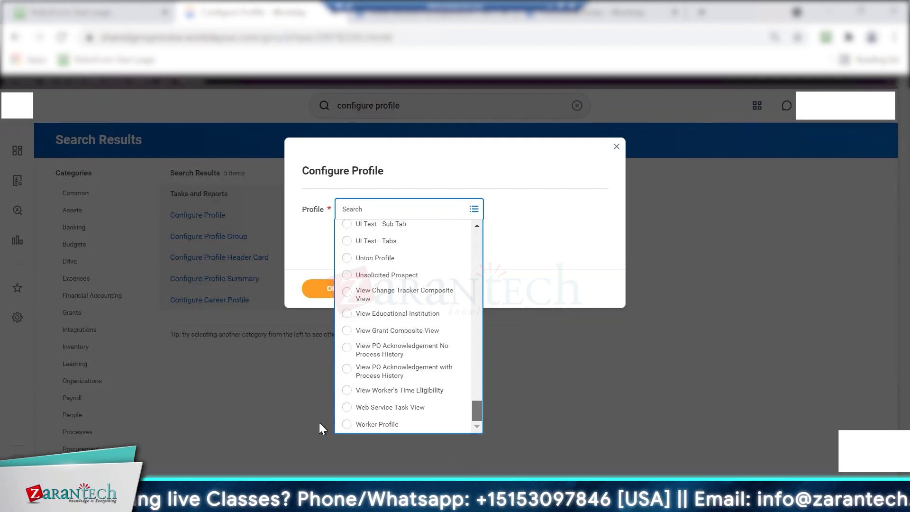
scroll(345, 426, up, 1)
drag(476, 416, 468, 437)
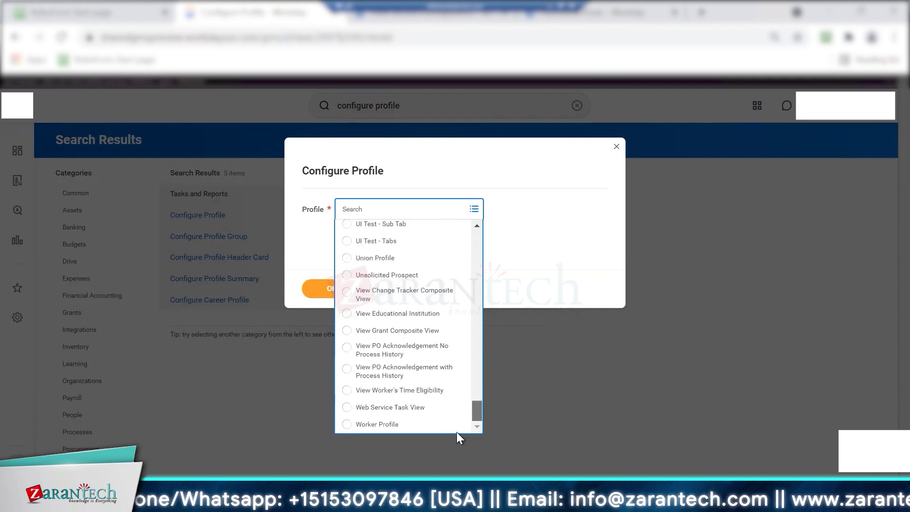
click(348, 424)
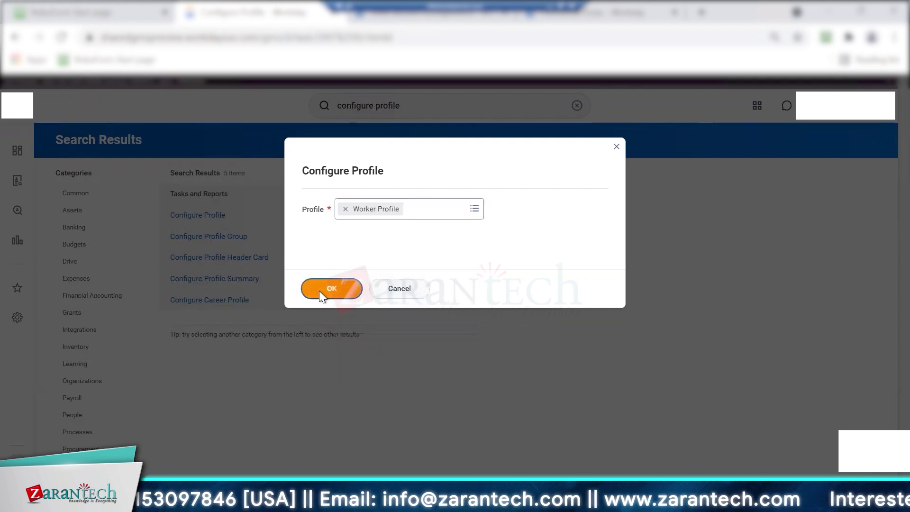
click(320, 288)
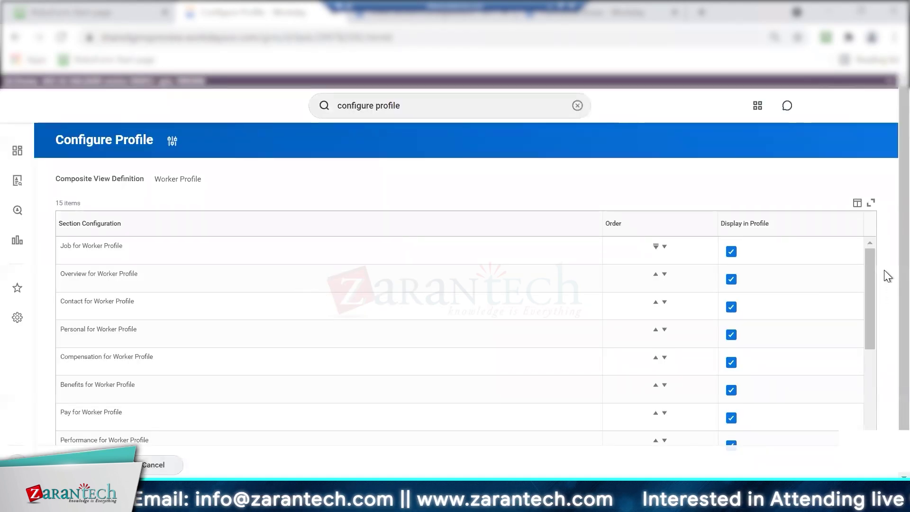
Review the Job section reports and the current section order on the worker's profile
scroll(871, 266, down, 4)
scroll(865, 269, up, 4)
click(92, 245)
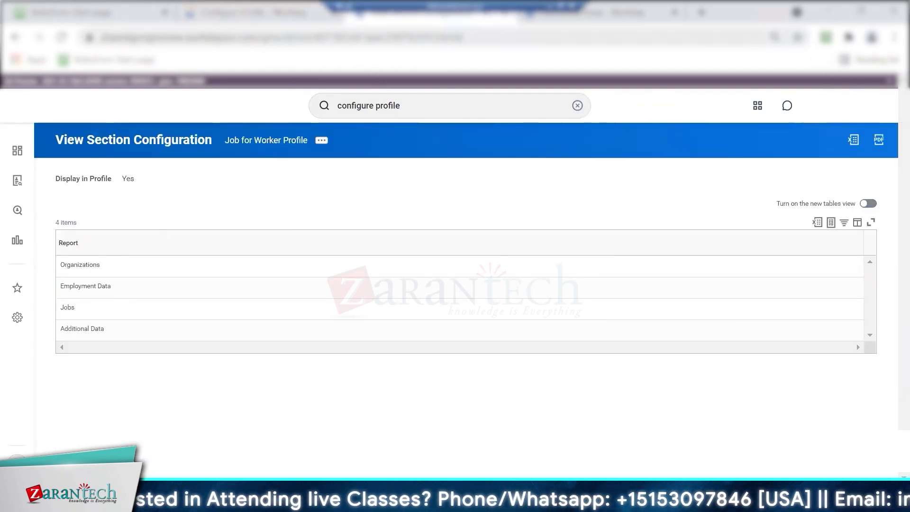
click(877, 105)
click(797, 213)
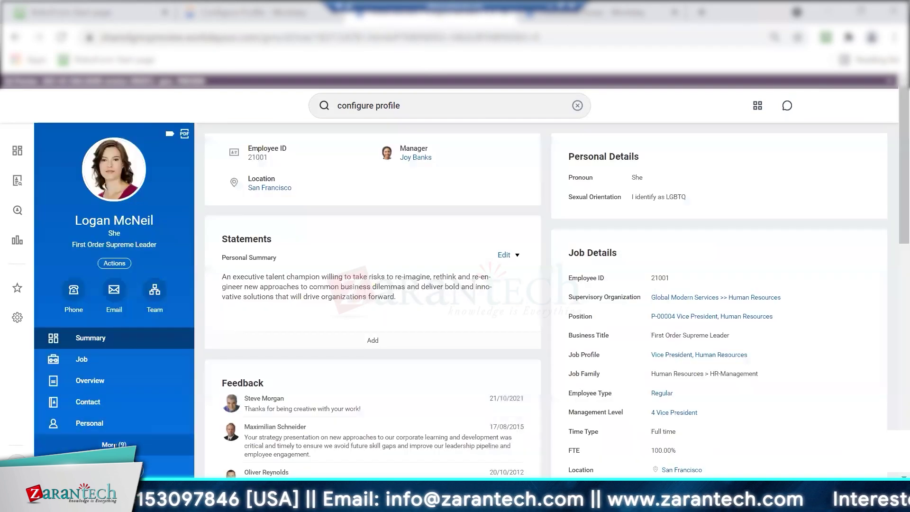
click(114, 444)
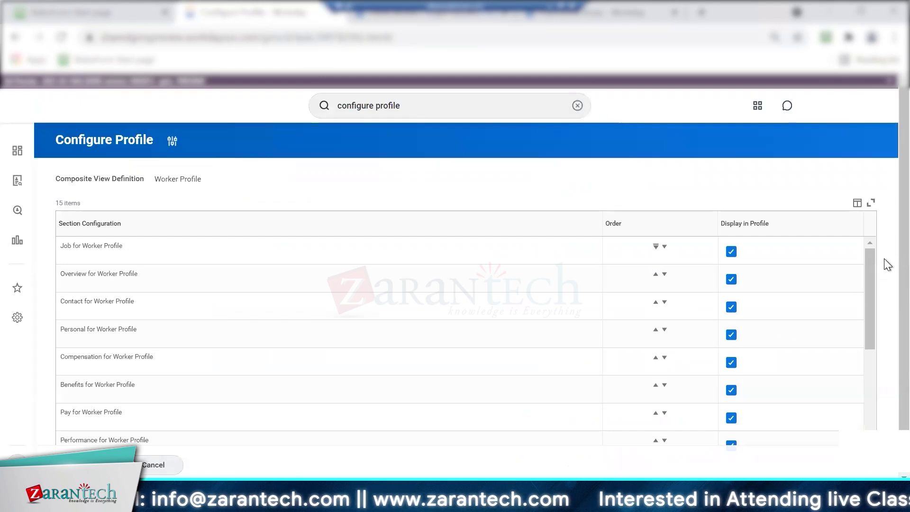
scroll(885, 255, down, 1)
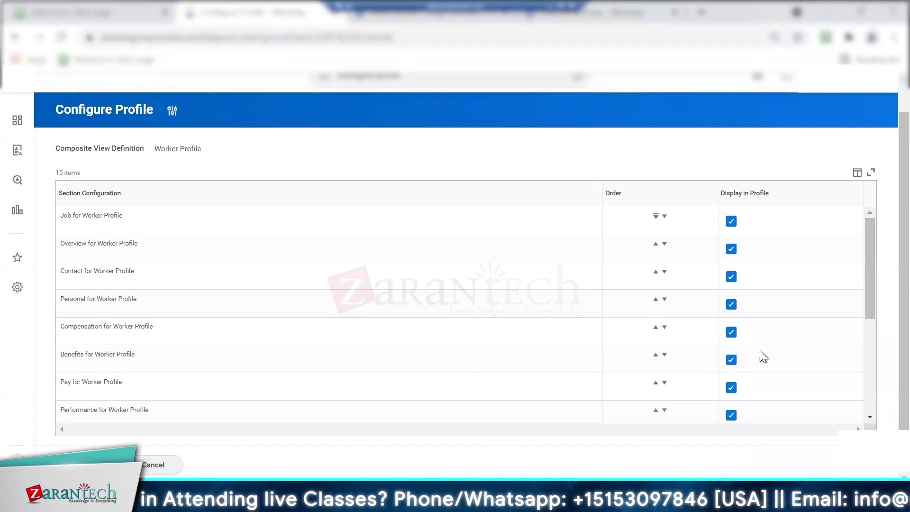
scroll(870, 341, down, 5)
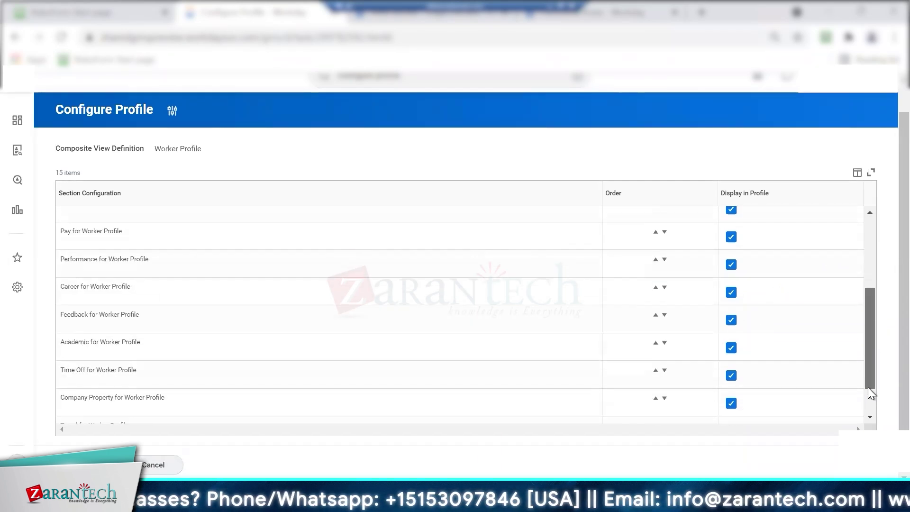
scroll(863, 235, up, 5)
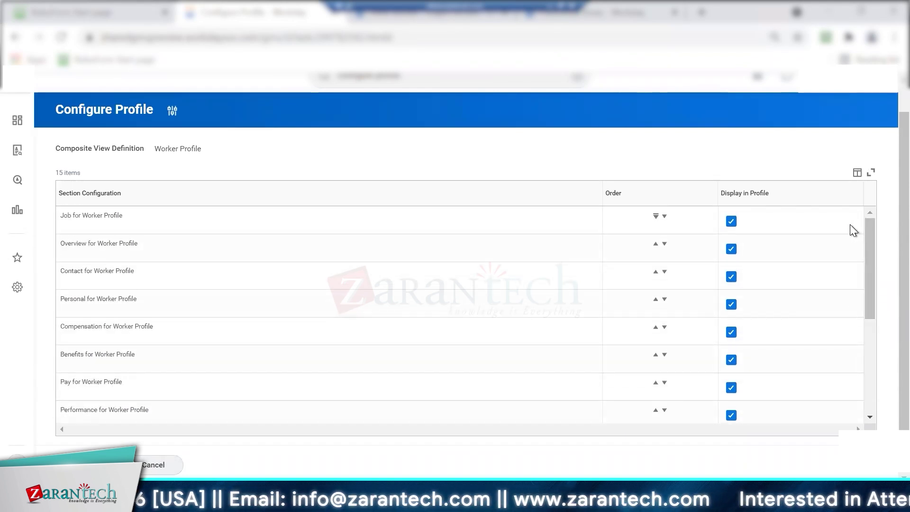
Move Benefits for Worker Profile up past Compensation, Personal, Contact, Overview and Job to the top
click(655, 355)
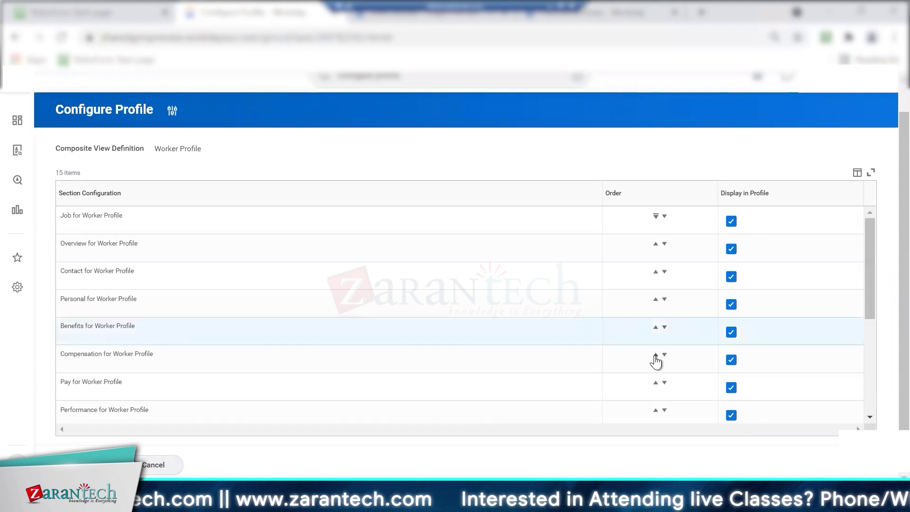
click(656, 326)
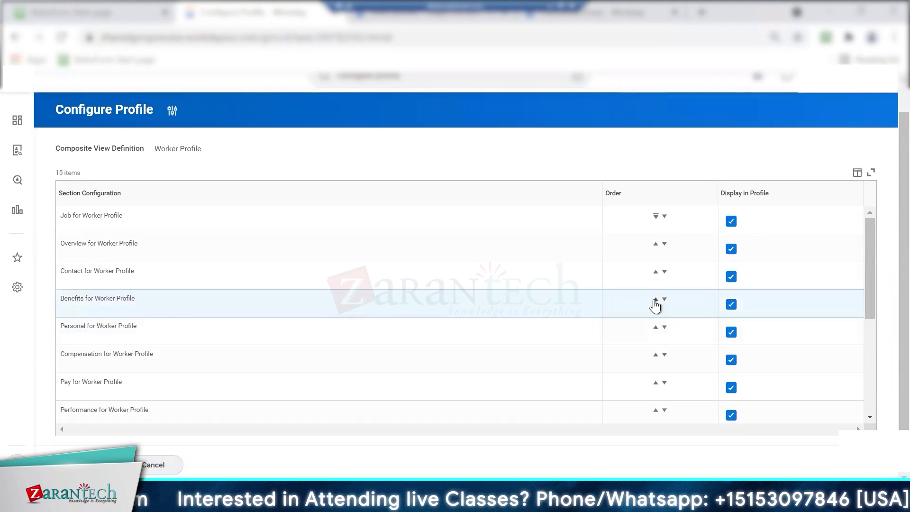
click(655, 299)
click(656, 272)
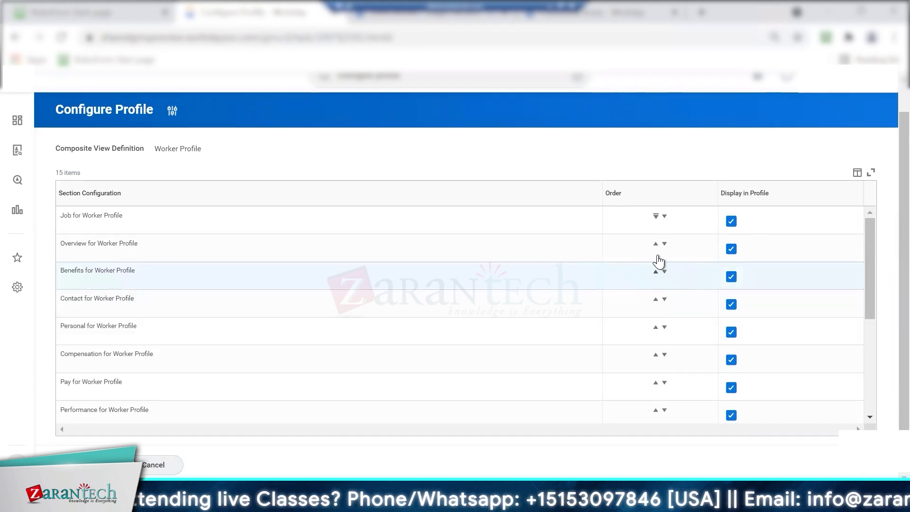
click(656, 244)
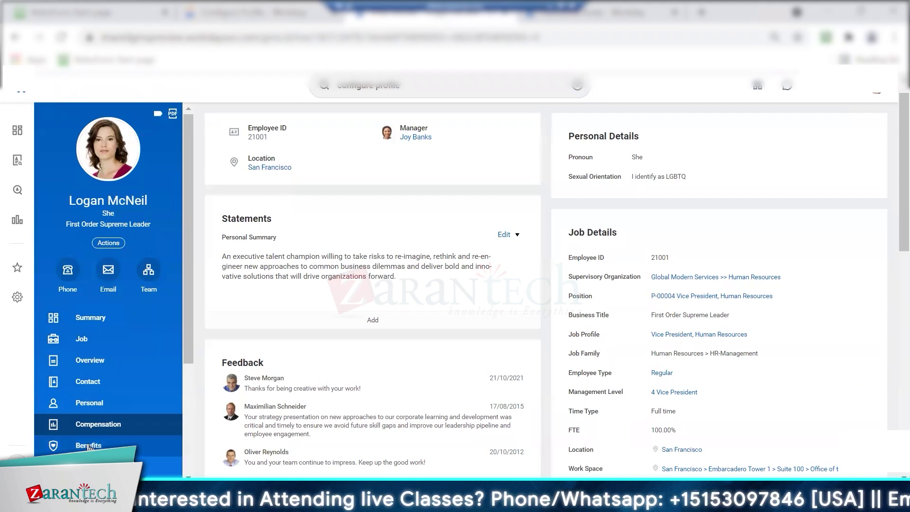
Save the Benefits-under-Summary section order, reload the worker profile, and open its Job section
click(259, 13)
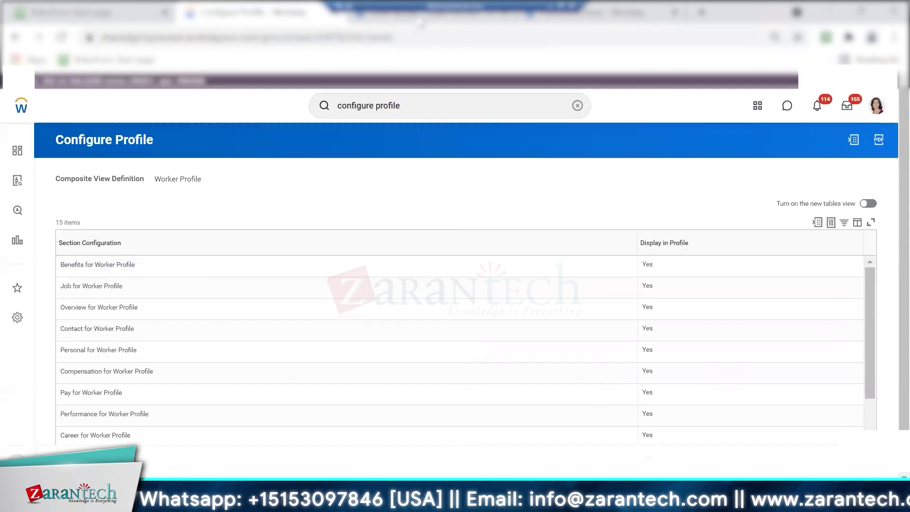
click(420, 20)
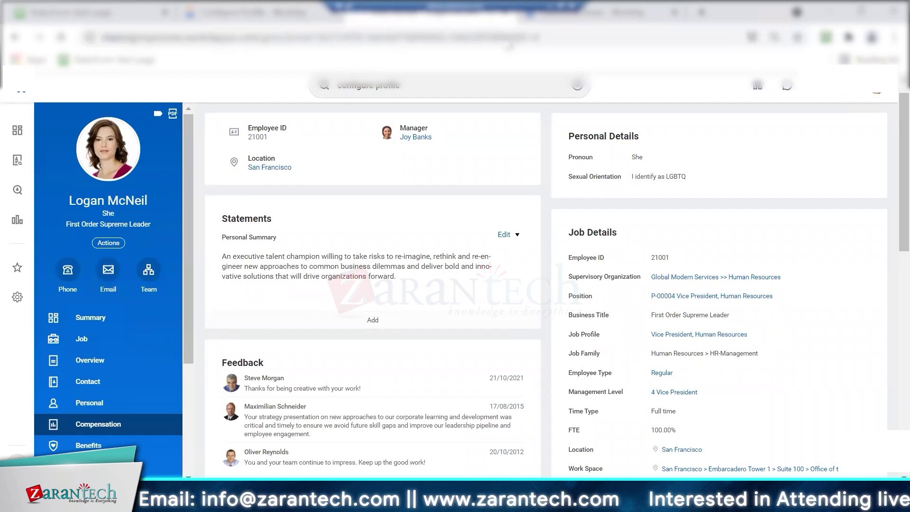
key(F5)
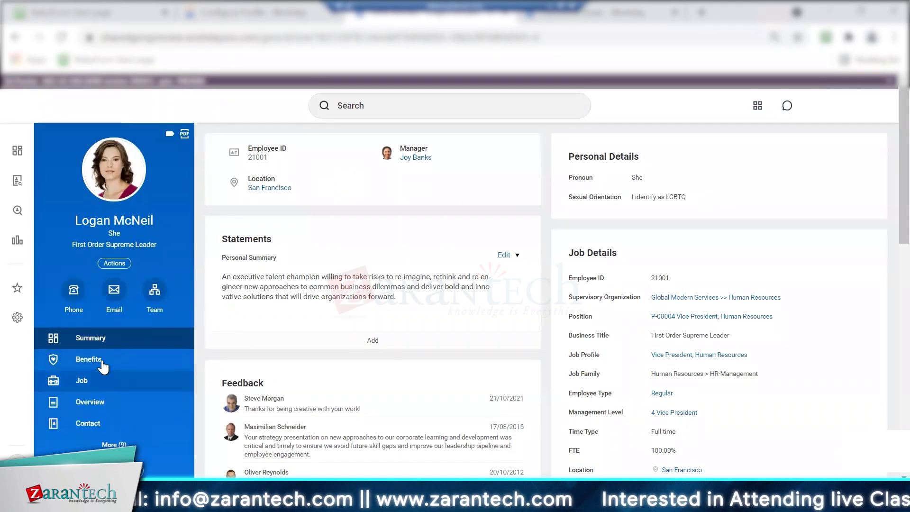
click(82, 383)
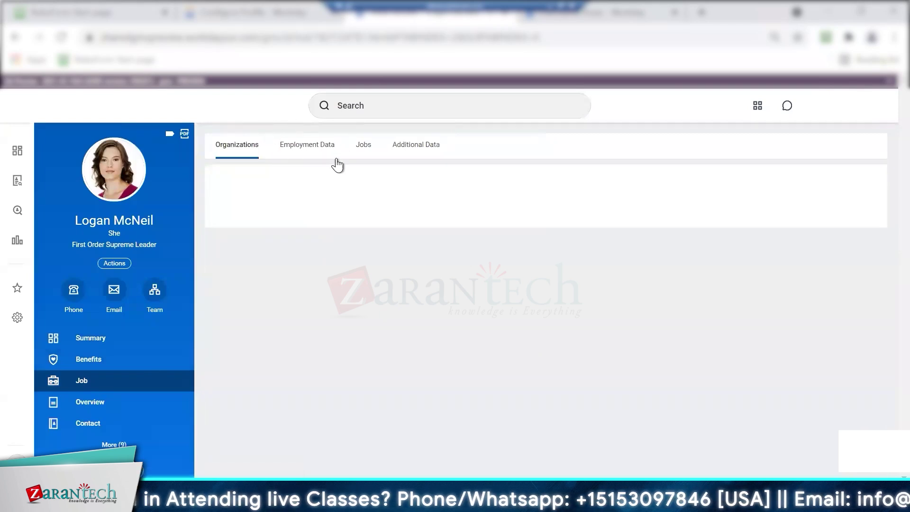